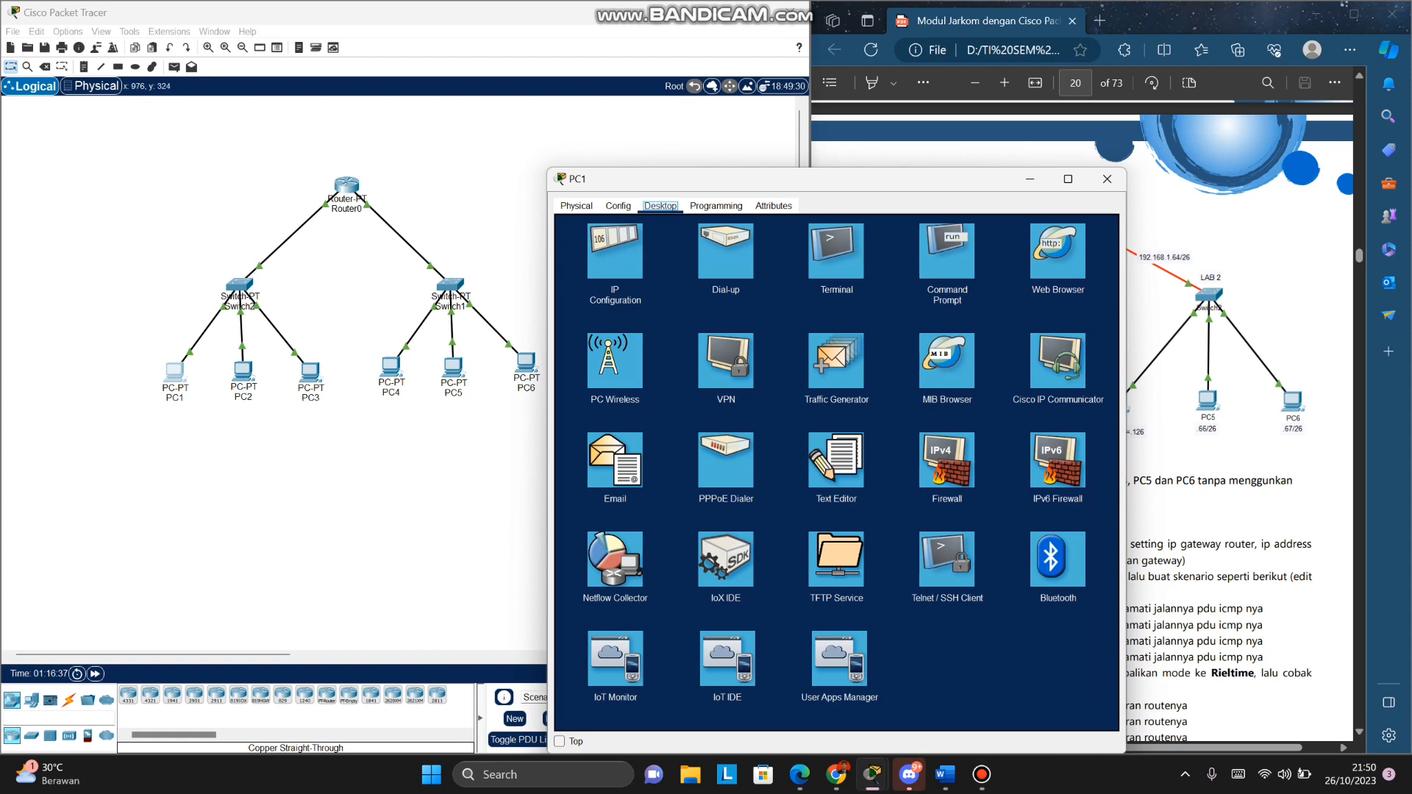
Step: Review PC1's IP configuration and compare its address, subnet mask and gateway with the module's subnetting table and network diagram
{"action": "left_click", "coordinate": [615, 251]}
{"action": "left_click_drag", "start_coordinate": [735, 178], "coordinate": [378, 113]}
{"action": "scroll", "coordinate": [1202, 335], "scroll_direction": "up", "scroll_amount": 10}
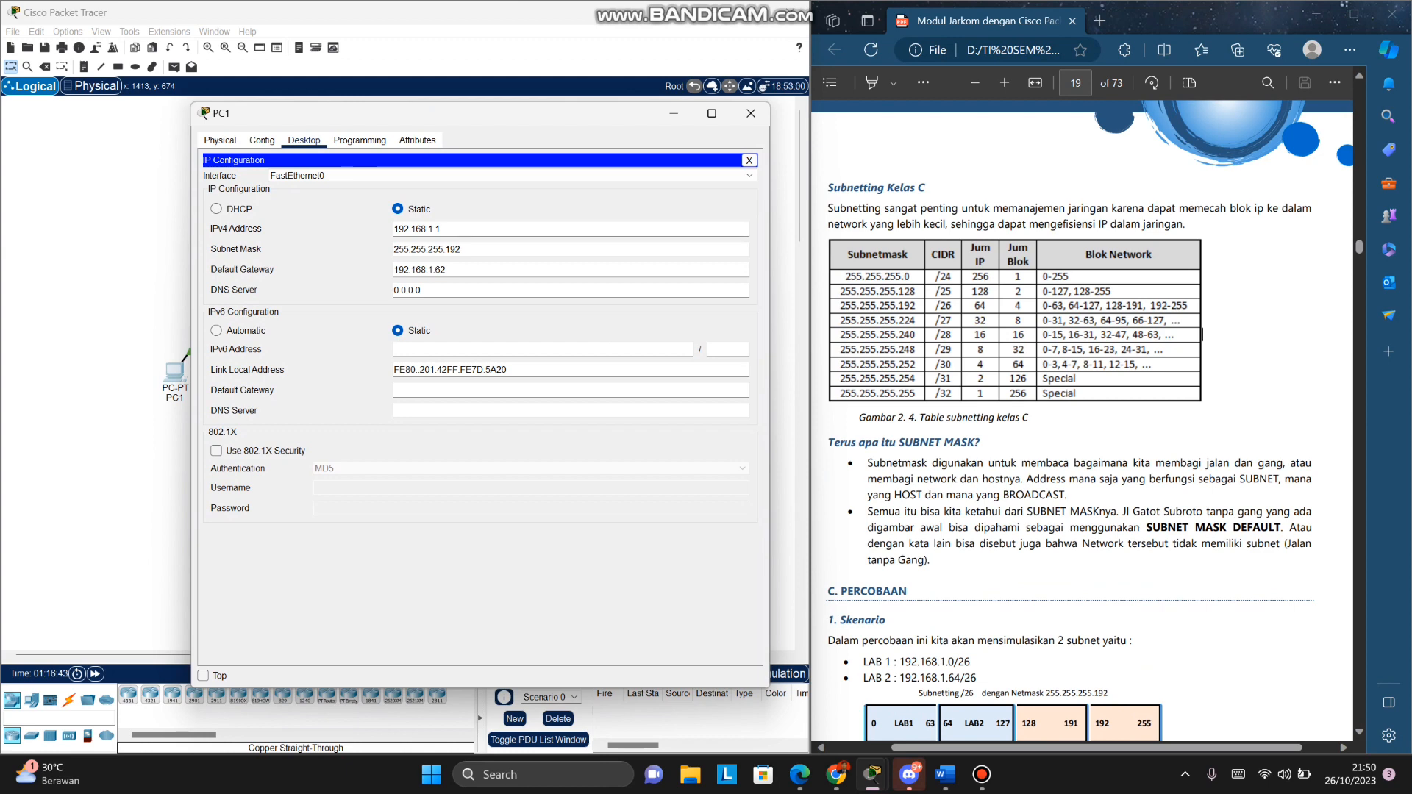
{"action": "scroll", "coordinate": [1202, 335], "scroll_direction": "down", "scroll_amount": 5}
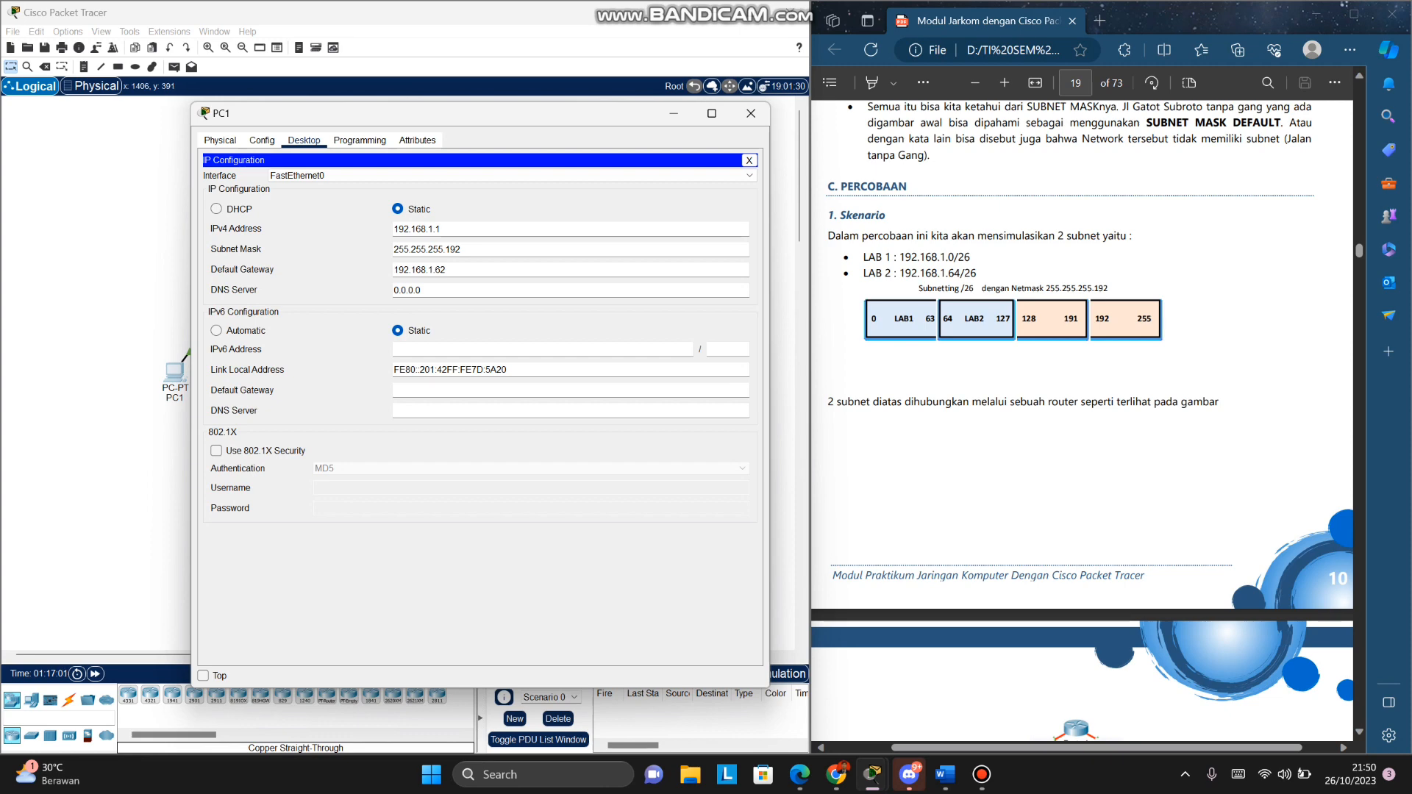
{"action": "scroll", "coordinate": [1081, 419], "scroll_direction": "down", "scroll_amount": 5}
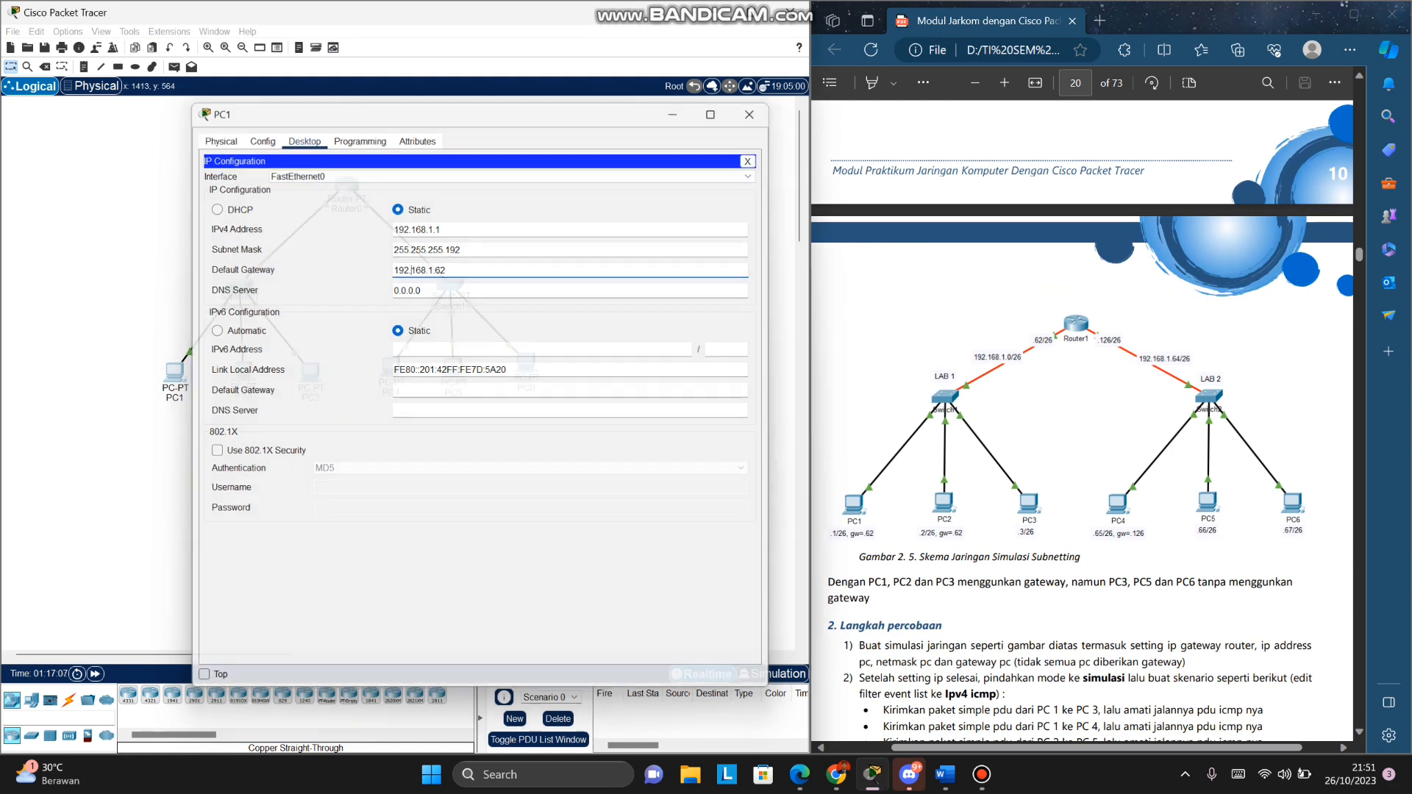
{"action": "left_click", "coordinate": [751, 113]}
Step: Check PC2's IPv4 address, subnet mask and default gateway in its IP configuration against the module's diagram
{"action": "left_click", "coordinate": [243, 370]}
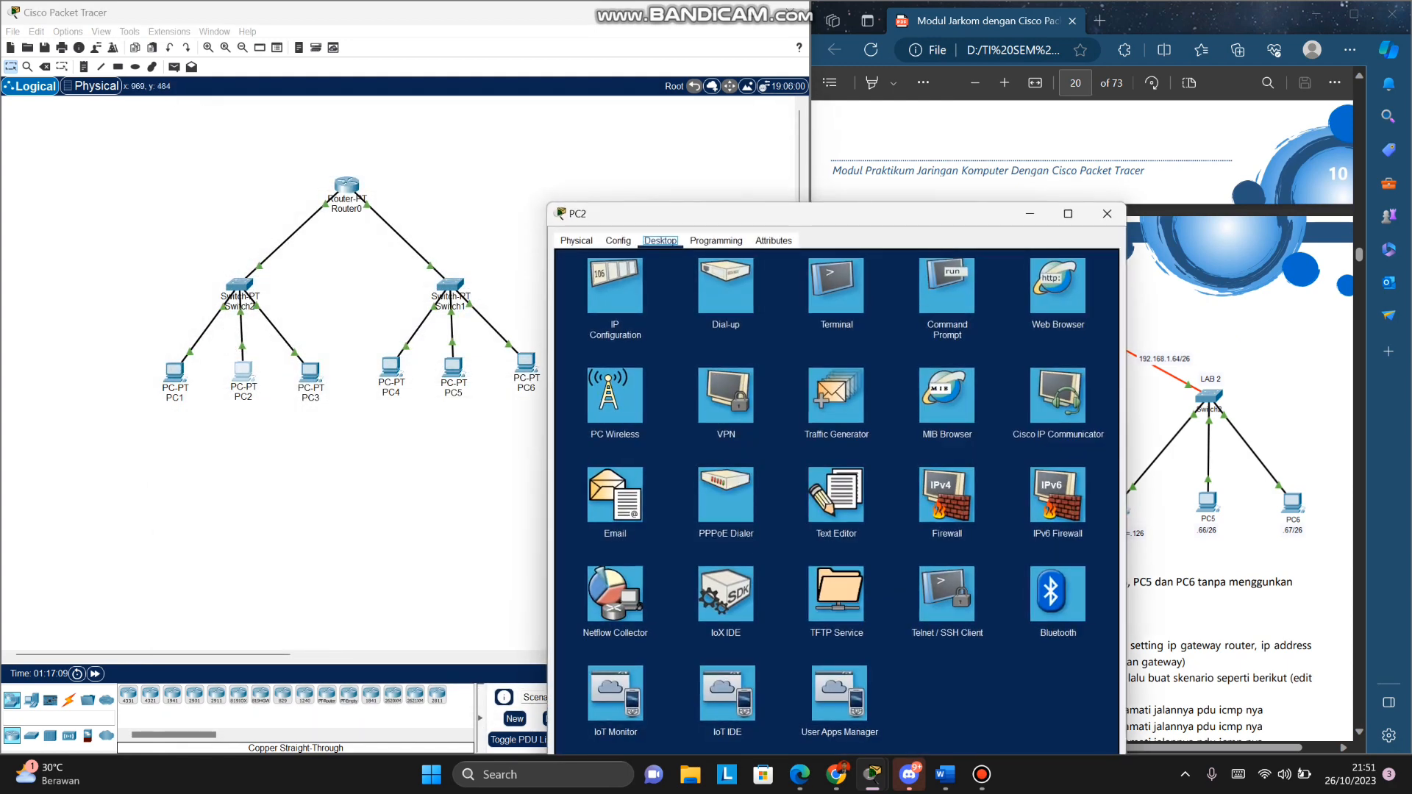
{"action": "left_click_drag", "start_coordinate": [686, 214], "coordinate": [370, 119]}
{"action": "left_click", "coordinate": [545, 190]}
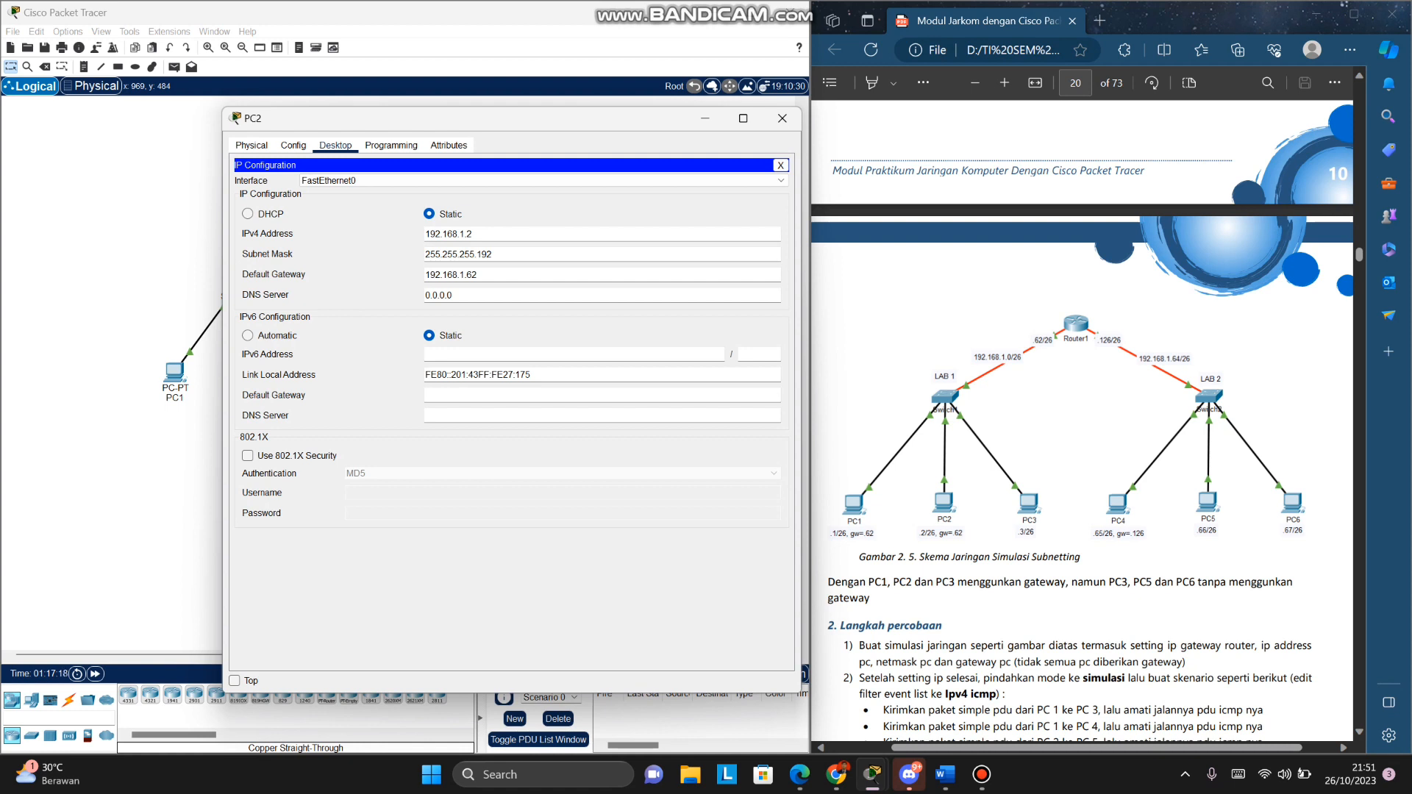
{"action": "key", "text": "Tab"}
{"action": "key", "text": "Tab"}
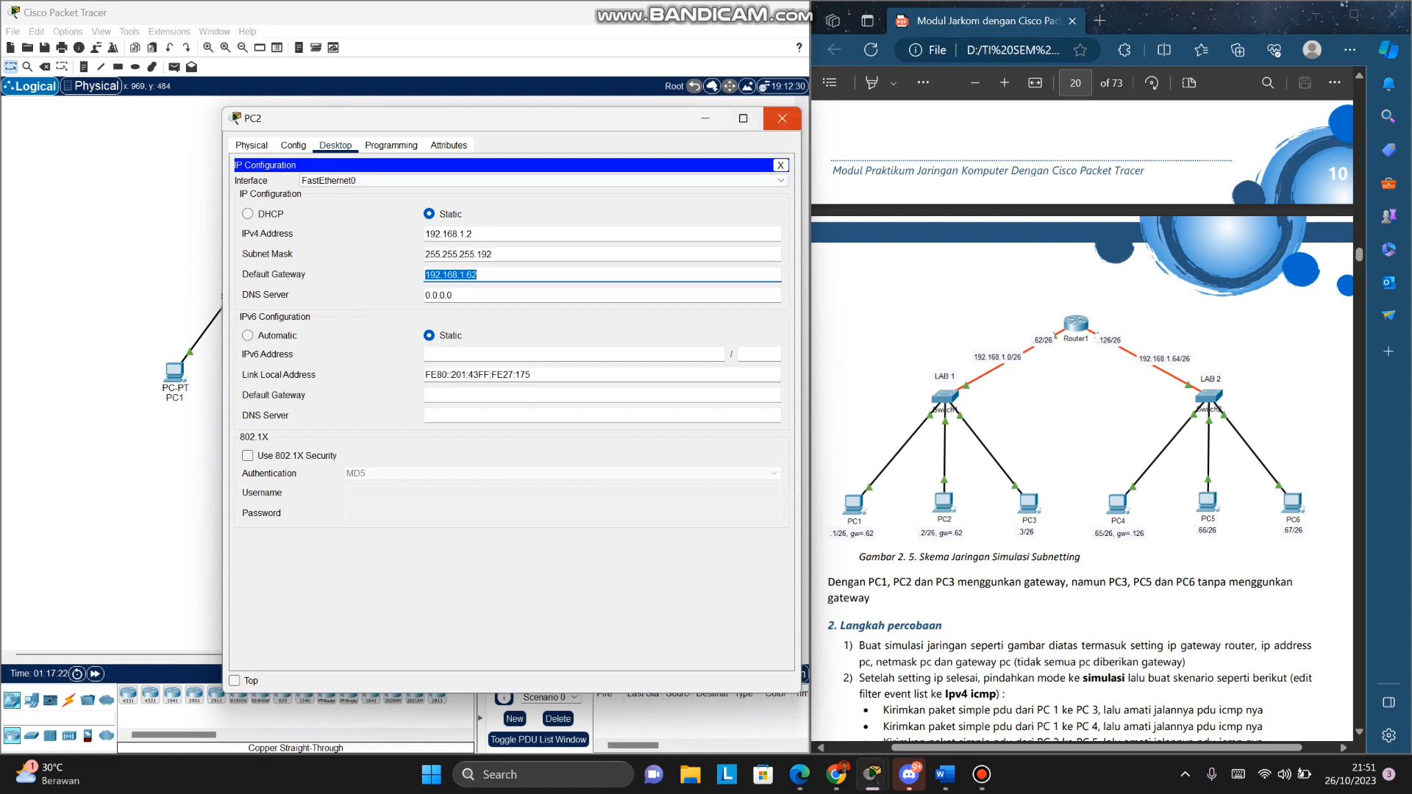
{"action": "left_click", "coordinate": [782, 119]}
Step: Check PC3's IPv4 address, subnet mask and default gateway in its IP configuration
{"action": "left_click", "coordinate": [311, 372]}
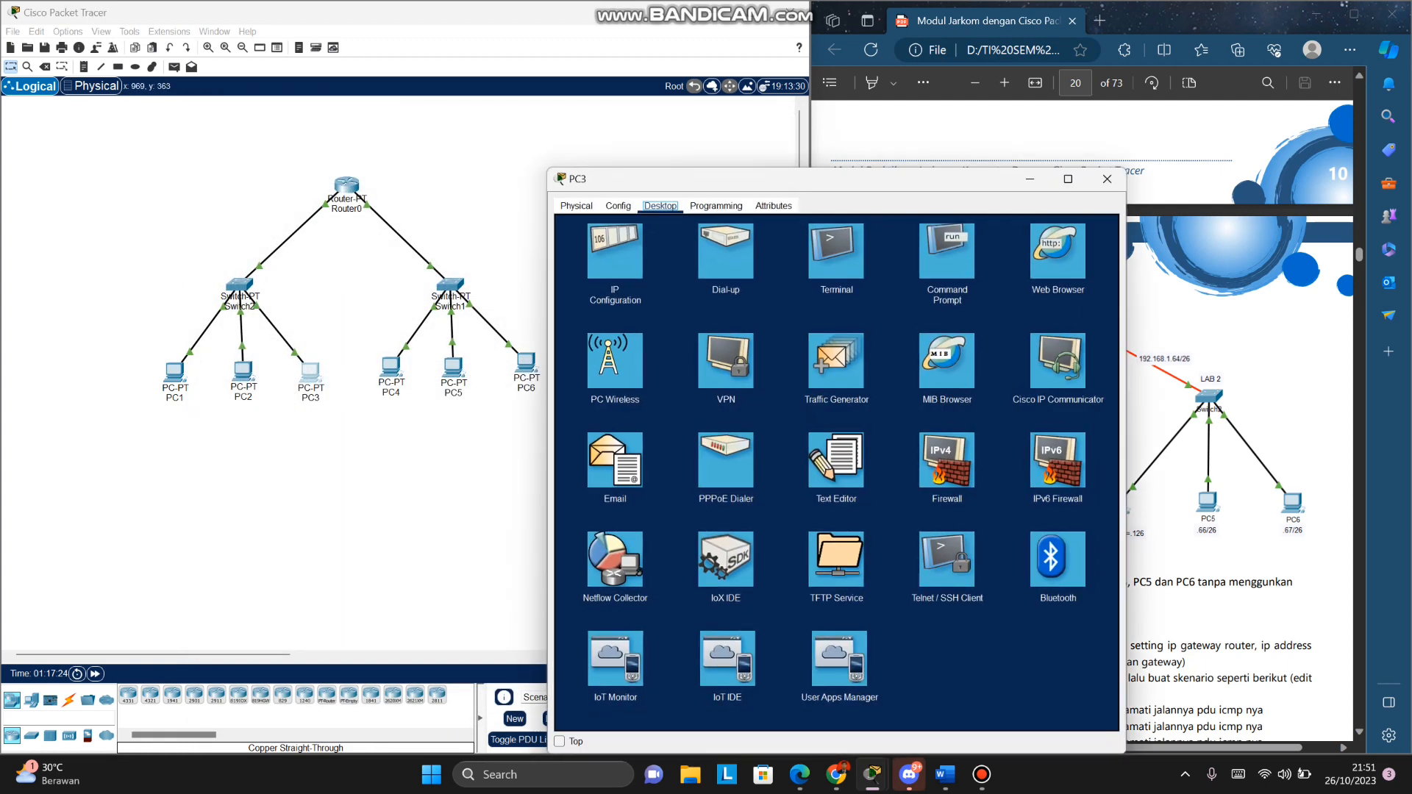
{"action": "left_click", "coordinate": [615, 250]}
{"action": "left_click_drag", "start_coordinate": [736, 179], "coordinate": [434, 98]}
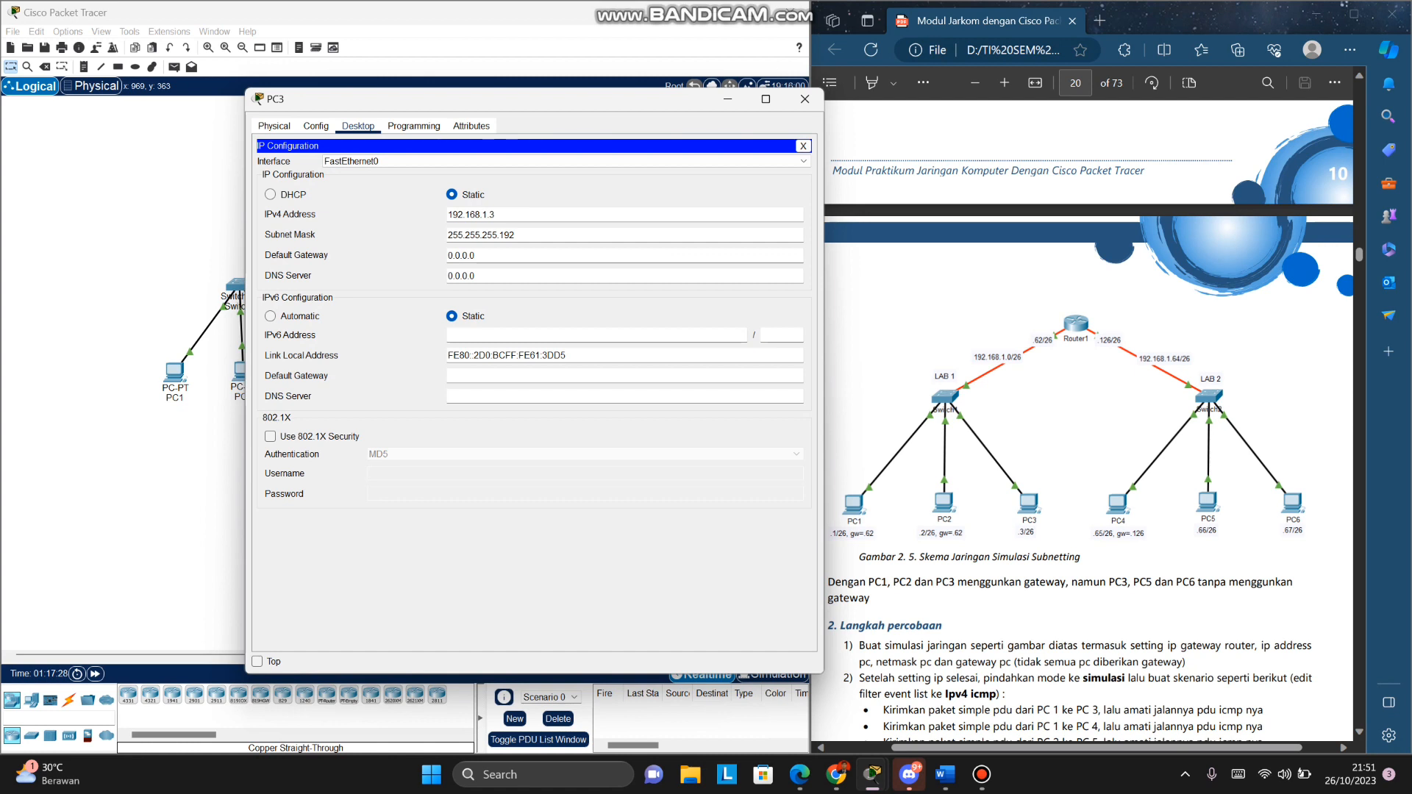
{"action": "left_click_drag", "start_coordinate": [518, 236], "coordinate": [447, 256]}
{"action": "left_click", "coordinate": [804, 98]}
Step: Check PC4's IP configuration, comparing its subnet mask and default gateway with the module's LAB 2 subnet and diagram
{"action": "left_click", "coordinate": [391, 365]}
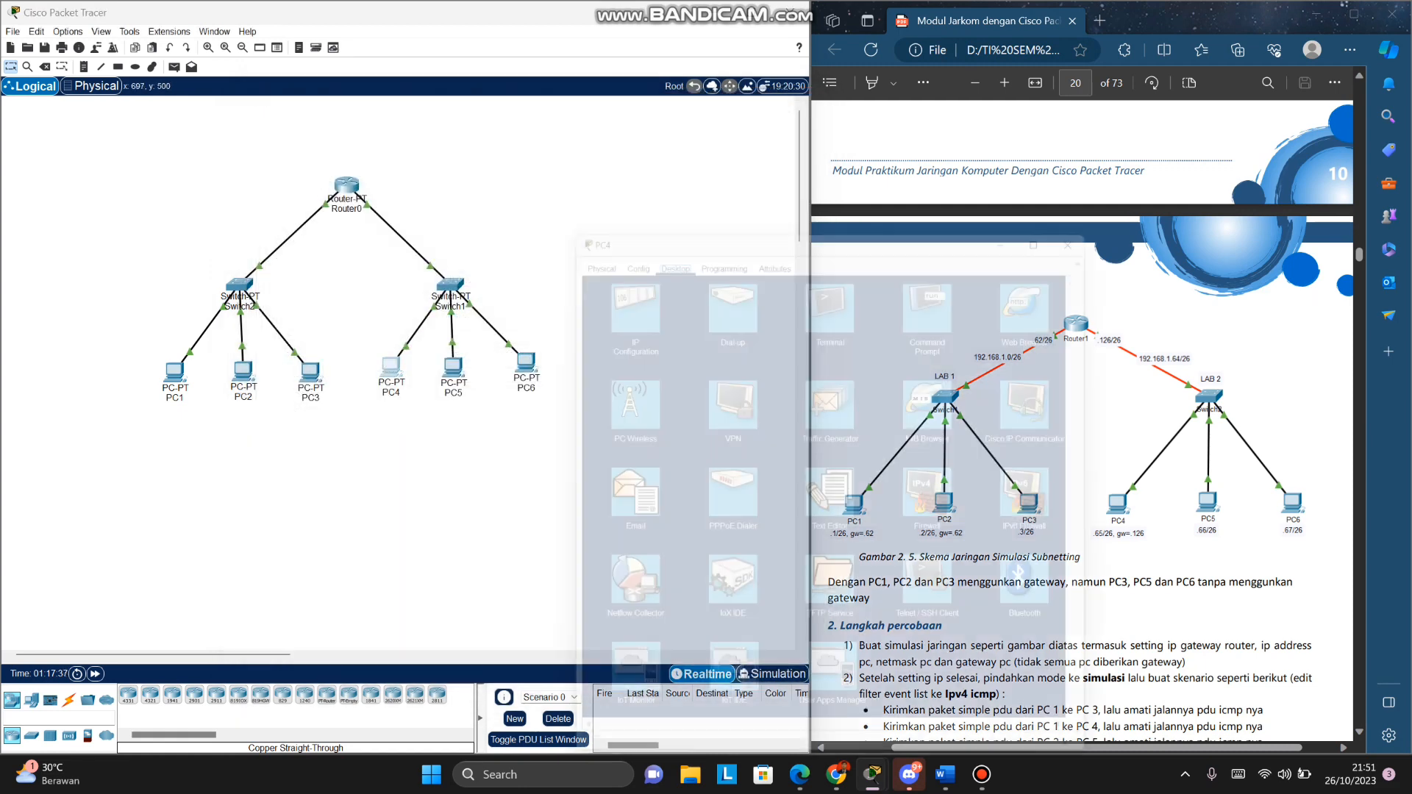
{"action": "left_click", "coordinate": [605, 290]}
{"action": "left_click_drag", "start_coordinate": [662, 213], "coordinate": [376, 103]}
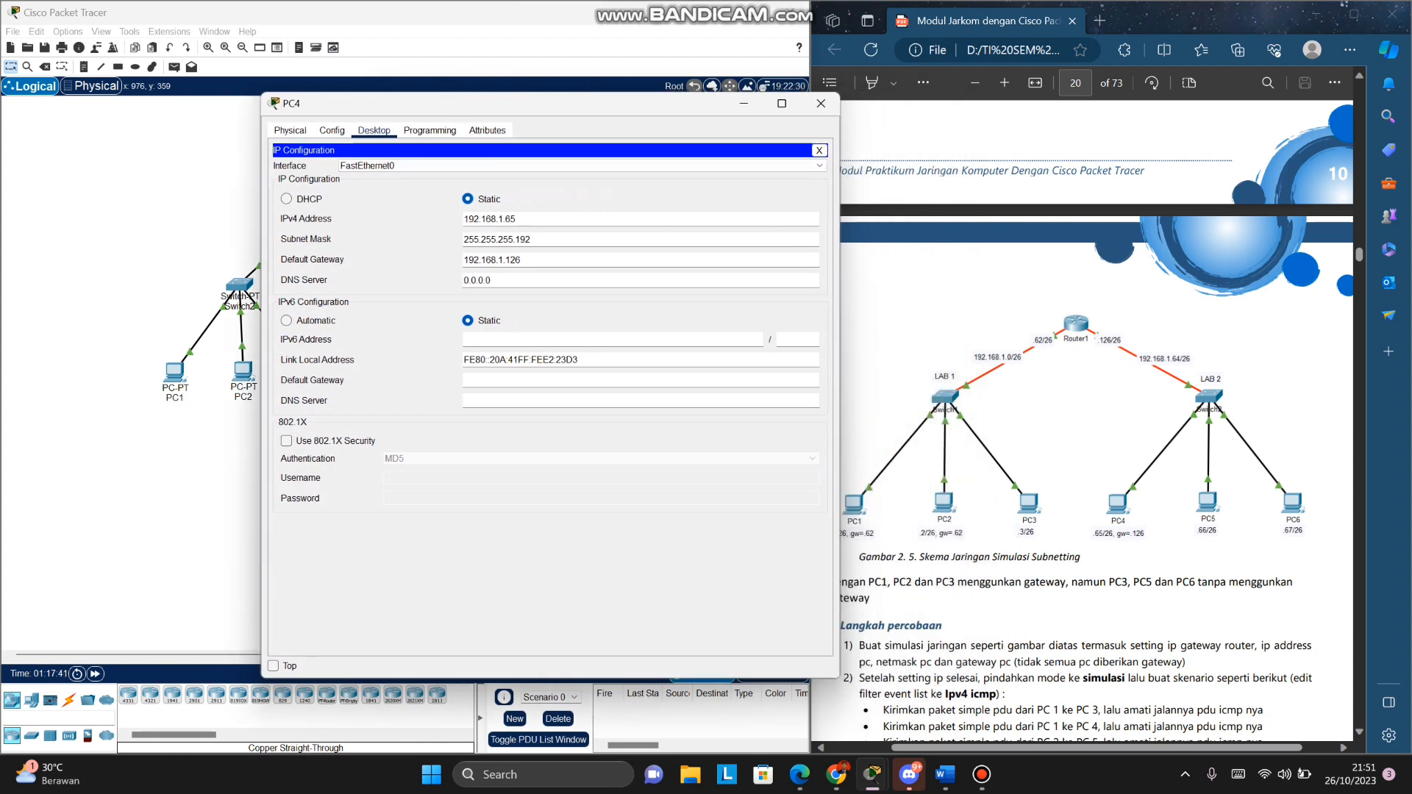
{"action": "scroll", "coordinate": [1096, 419], "scroll_direction": "up", "scroll_amount": 10}
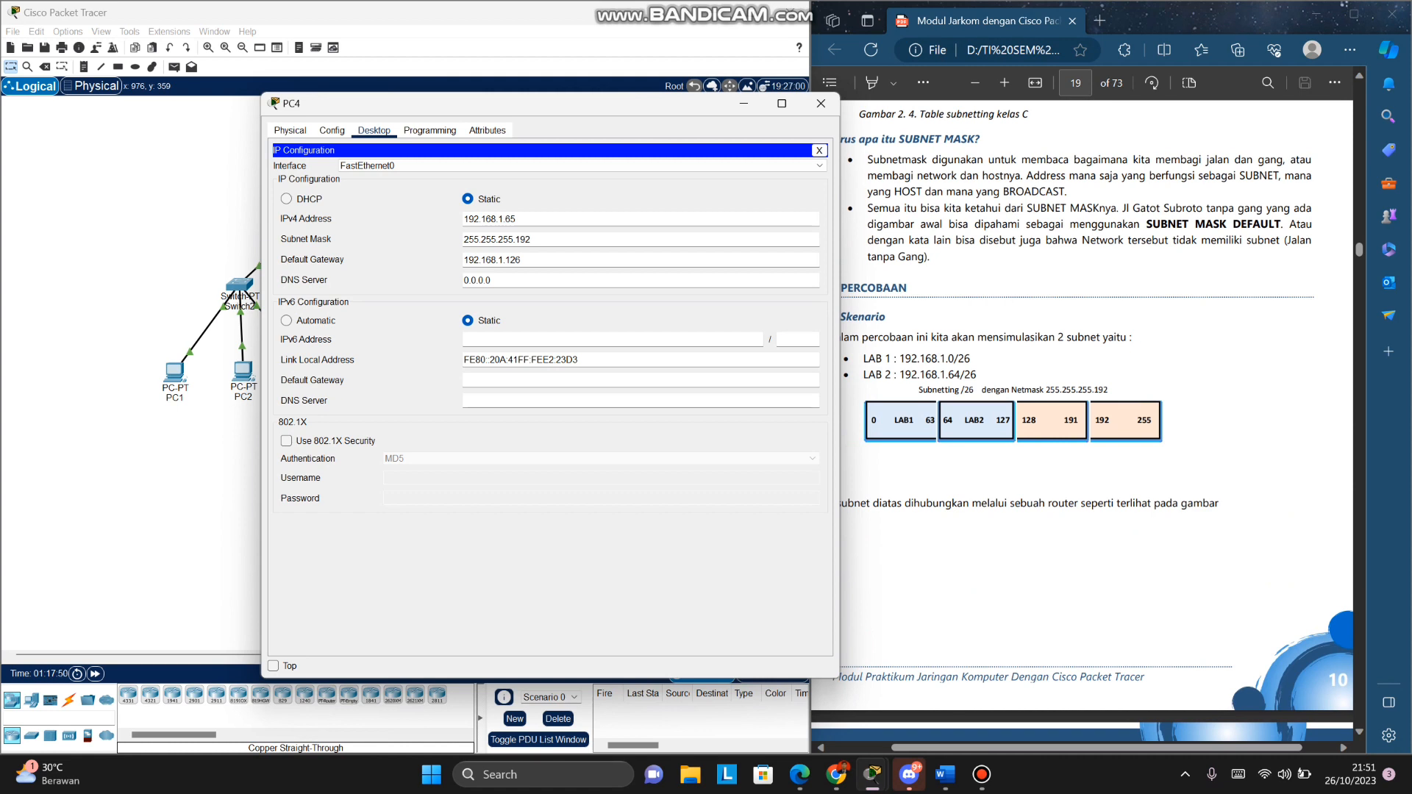
{"action": "double_click", "coordinate": [497, 239]}
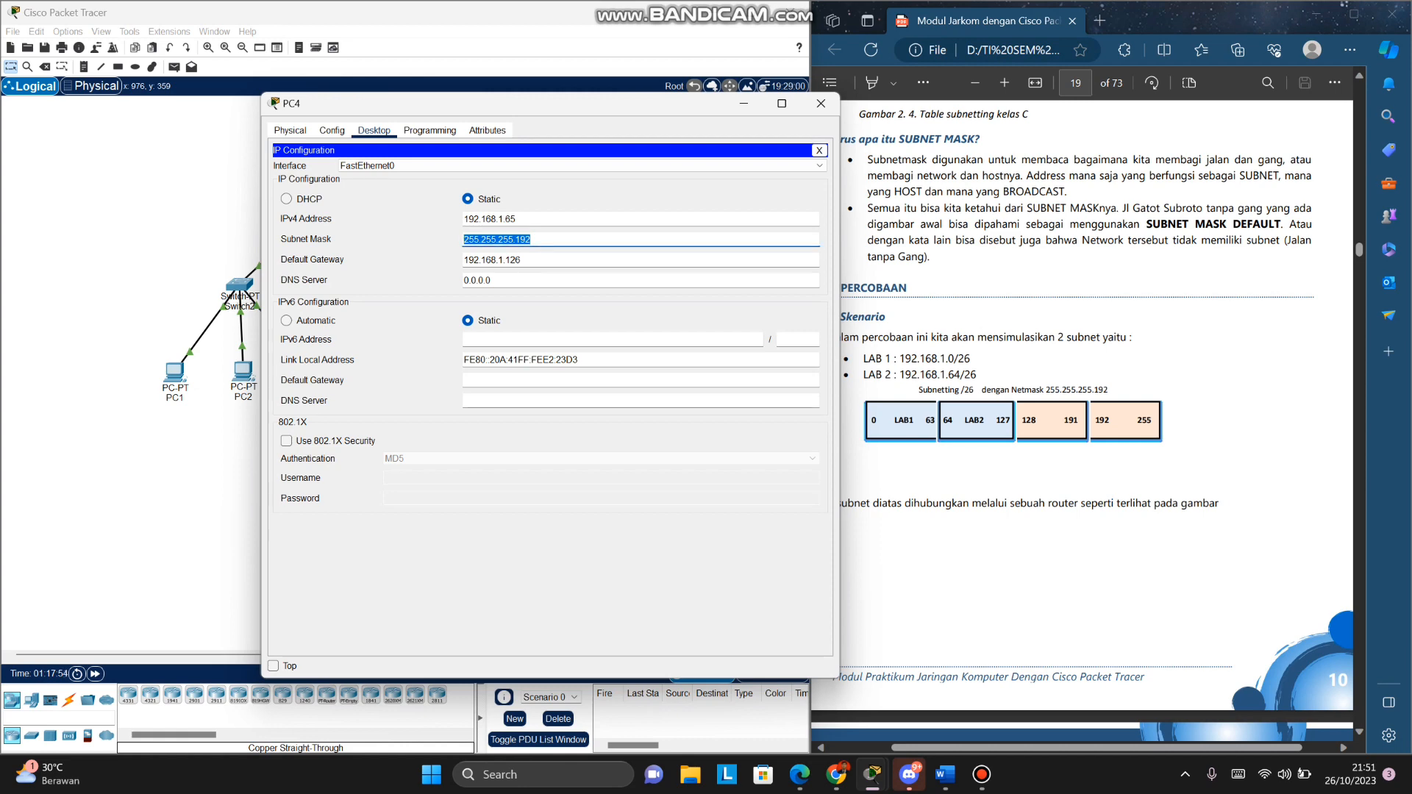
{"action": "key", "text": "Tab"}
{"action": "scroll", "coordinate": [1096, 419], "scroll_direction": "down", "scroll_amount": 8}
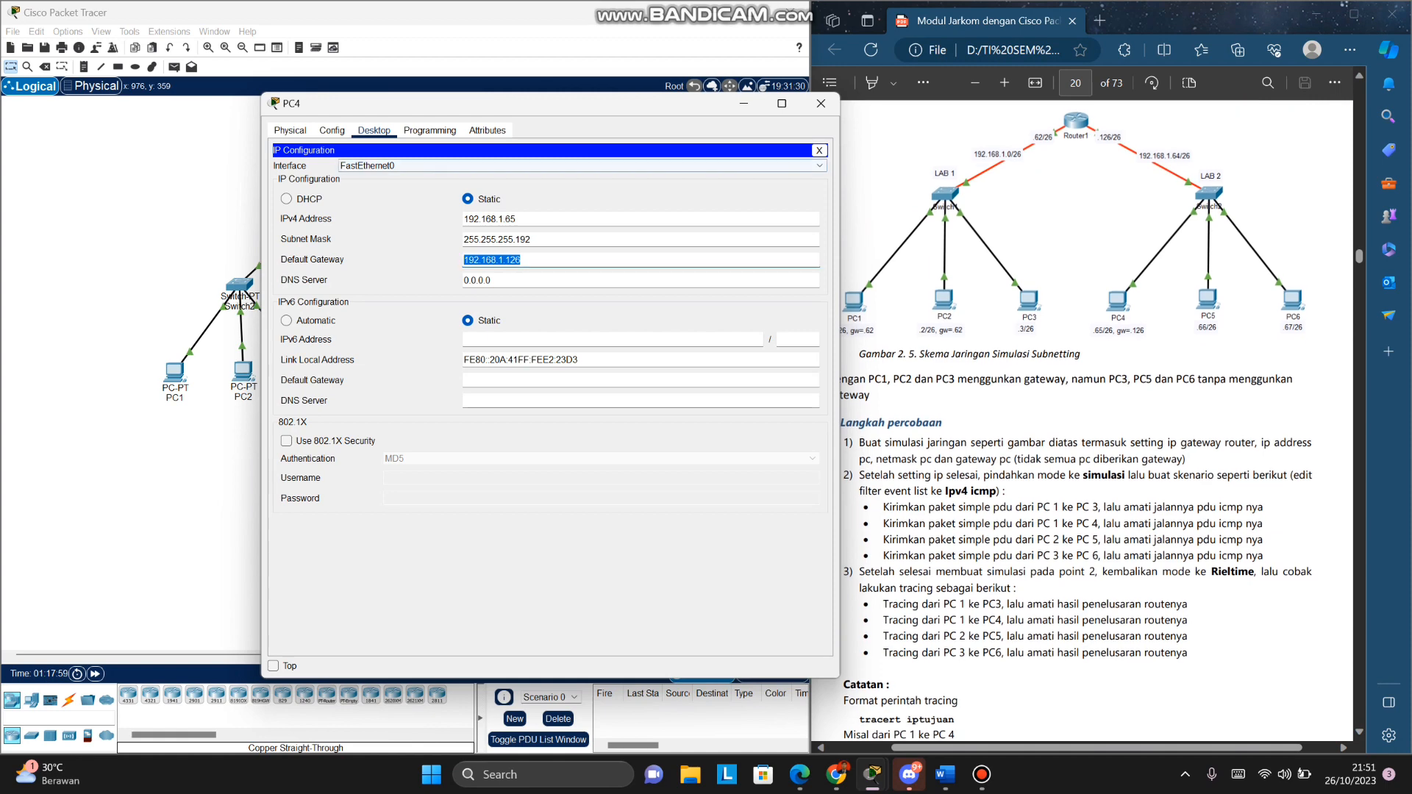
{"action": "left_click", "coordinate": [821, 103]}
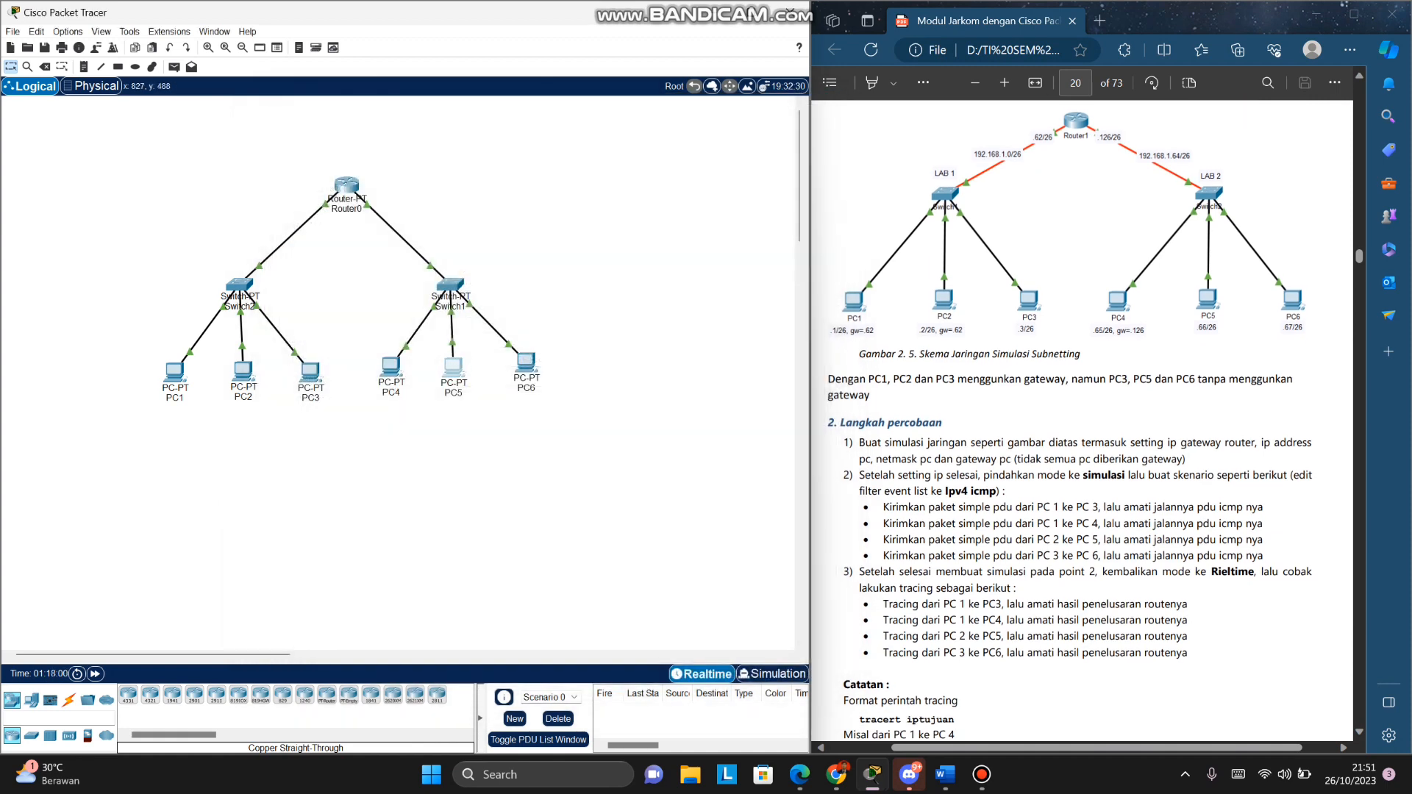
Step: Check PC5's IPv4 address, subnet mask and default gateway in its IP configuration
{"action": "left_click", "coordinate": [453, 366]}
{"action": "left_click", "coordinate": [617, 224]}
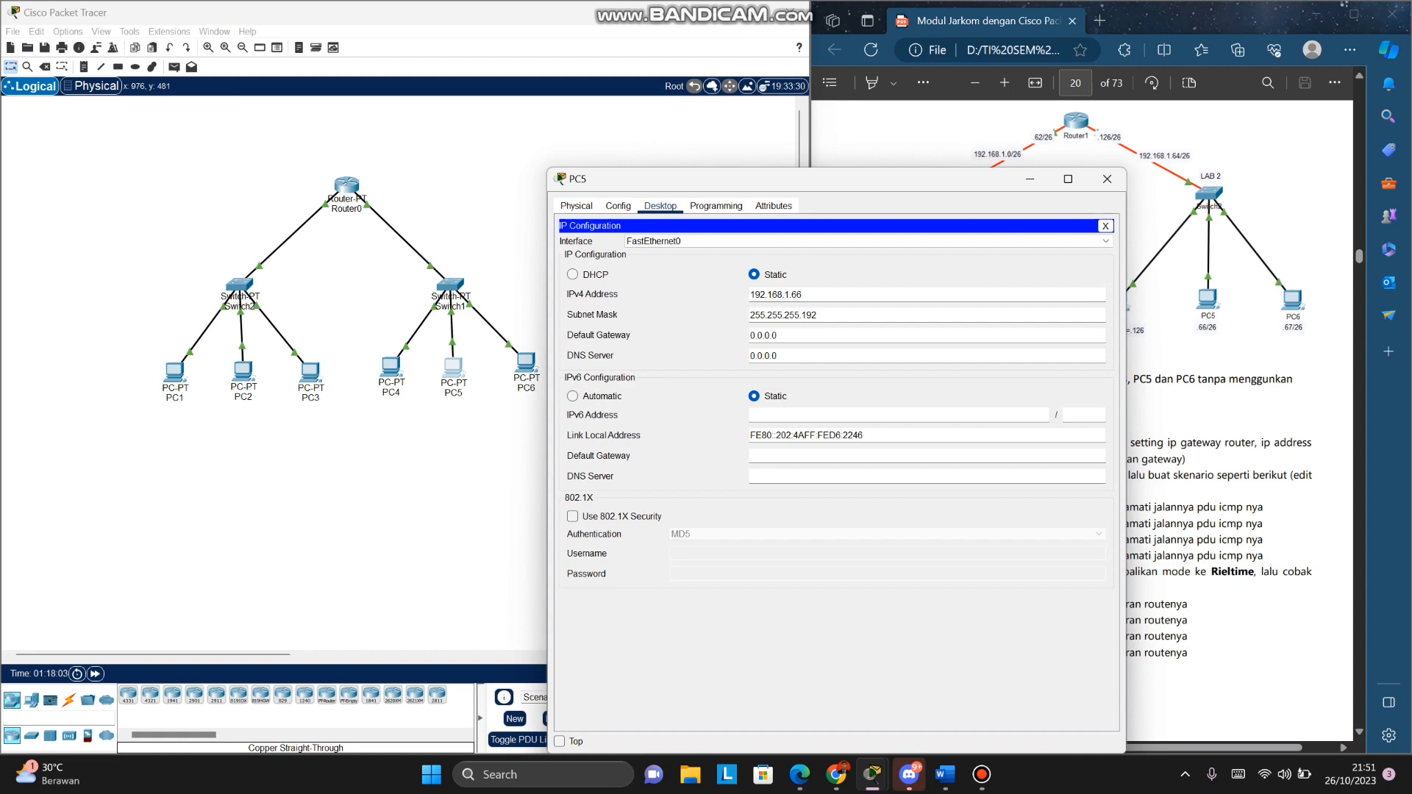
{"action": "left_click_drag", "start_coordinate": [804, 295], "coordinate": [749, 295]}
{"action": "left_click_drag", "start_coordinate": [765, 178], "coordinate": [608, 142]}
{"action": "key", "text": "Tab"}
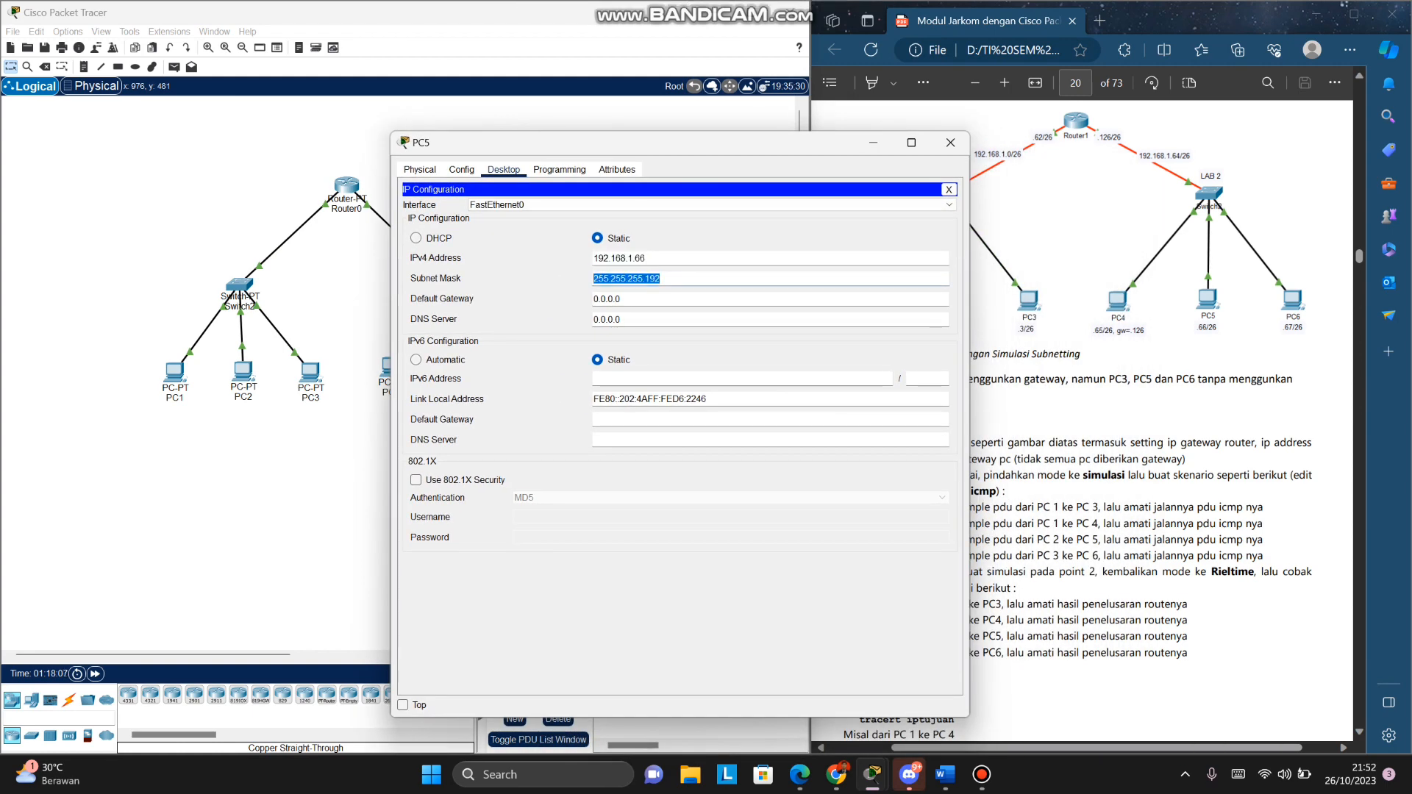
{"action": "key", "text": "Tab"}
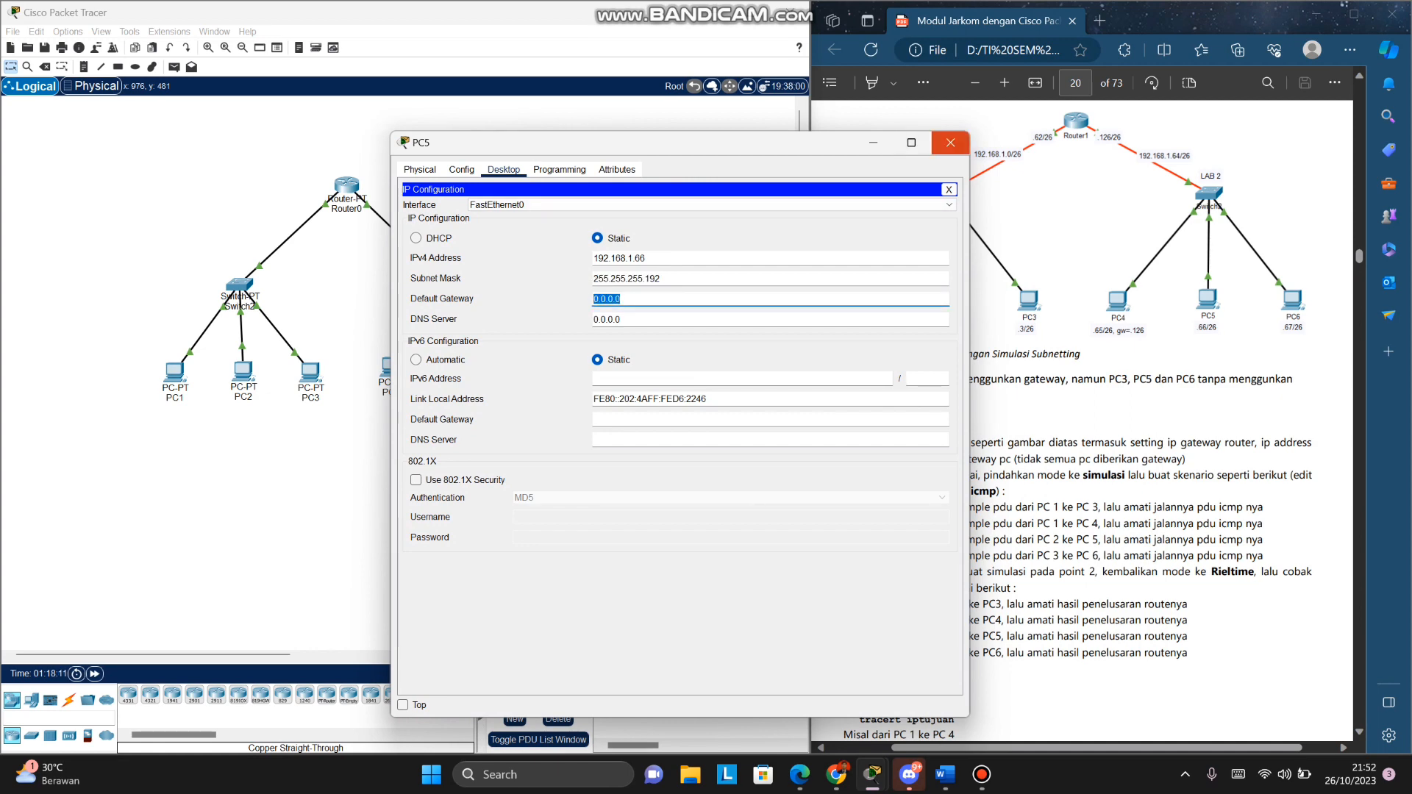
{"action": "left_click", "coordinate": [950, 142]}
Step: Check PC6's IPv4 address, subnet mask and default gateway in its IP configuration
{"action": "left_click", "coordinate": [526, 362]}
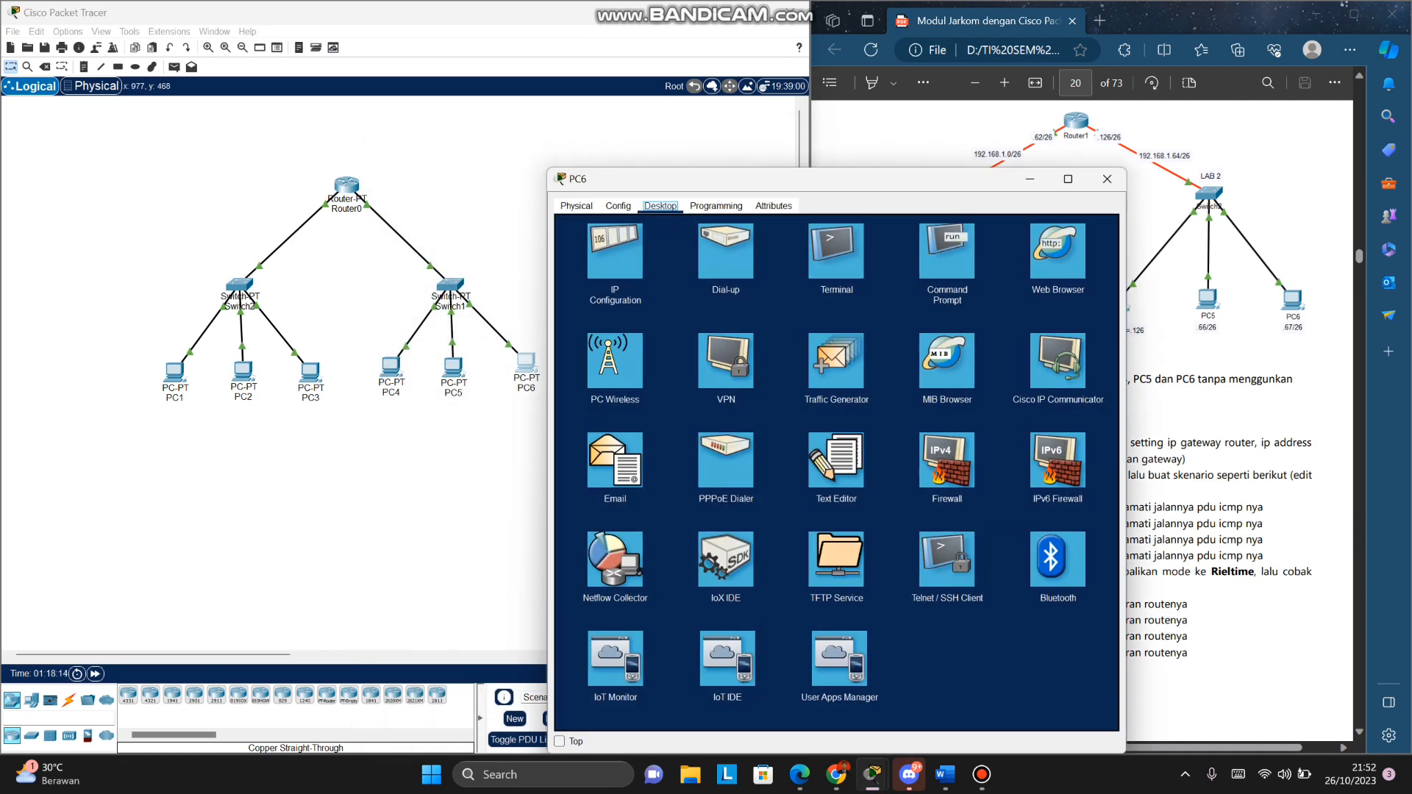
{"action": "left_click", "coordinate": [616, 252]}
{"action": "left_click_drag", "start_coordinate": [735, 179], "coordinate": [481, 93]}
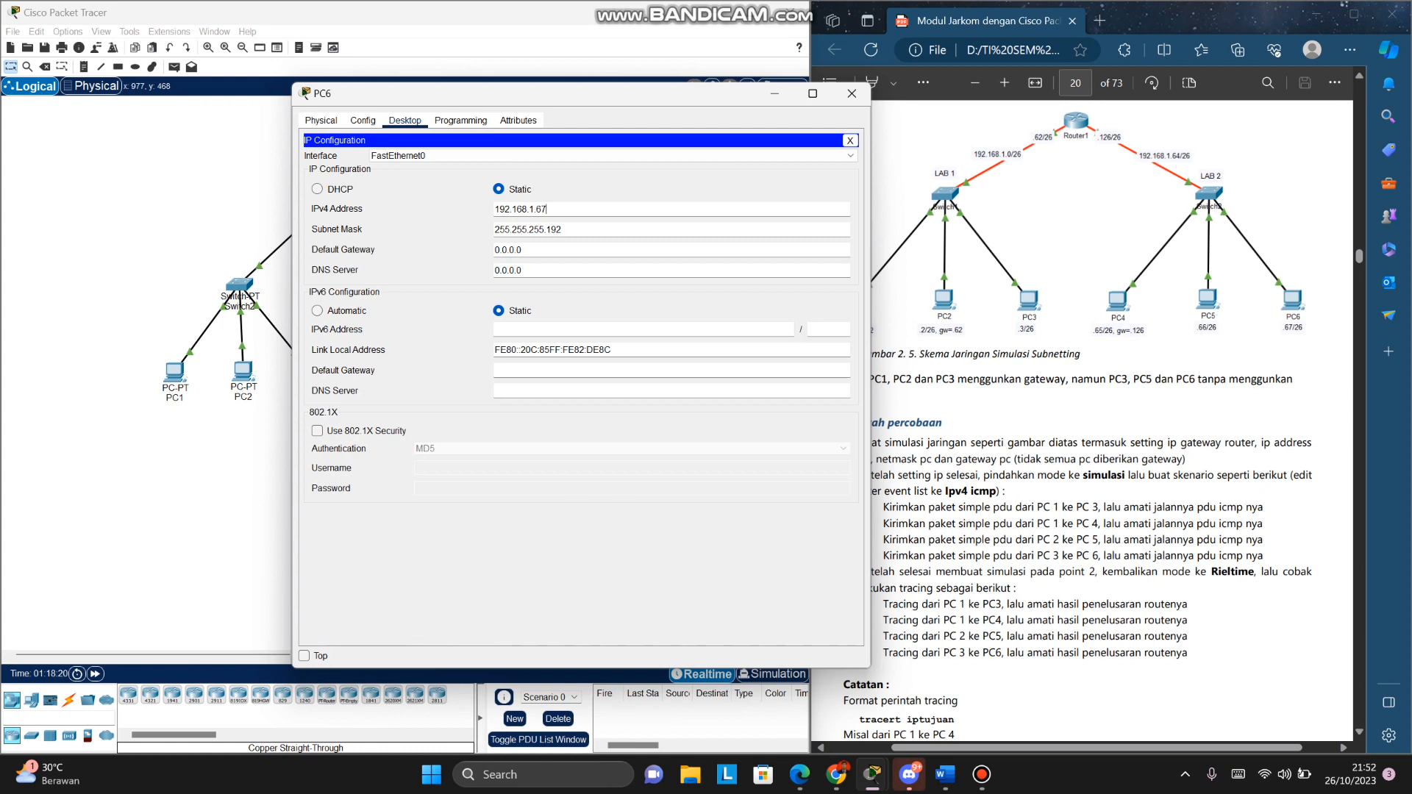
{"action": "key", "text": "ctrl+a"}
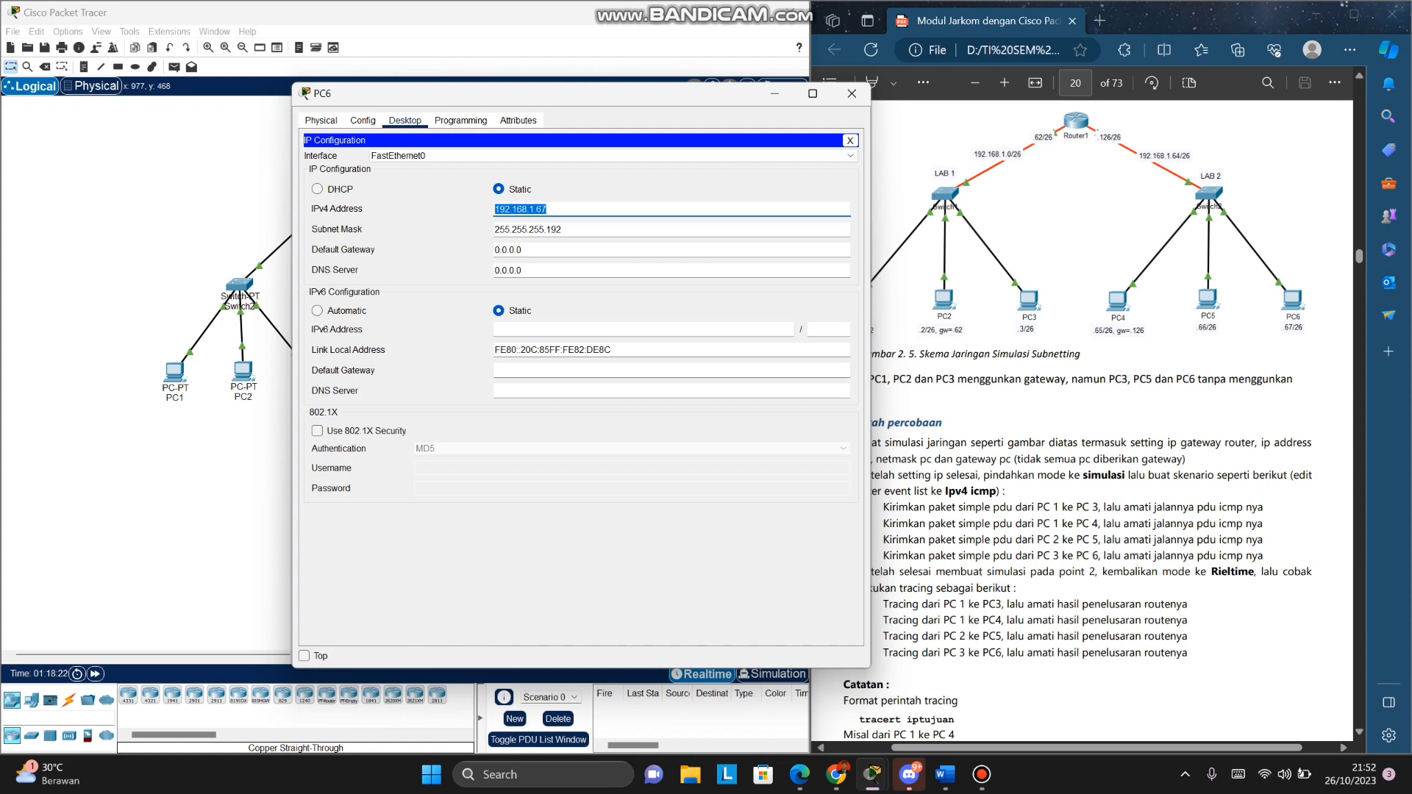
{"action": "key", "text": "Tab"}
{"action": "key", "text": "Tab"}
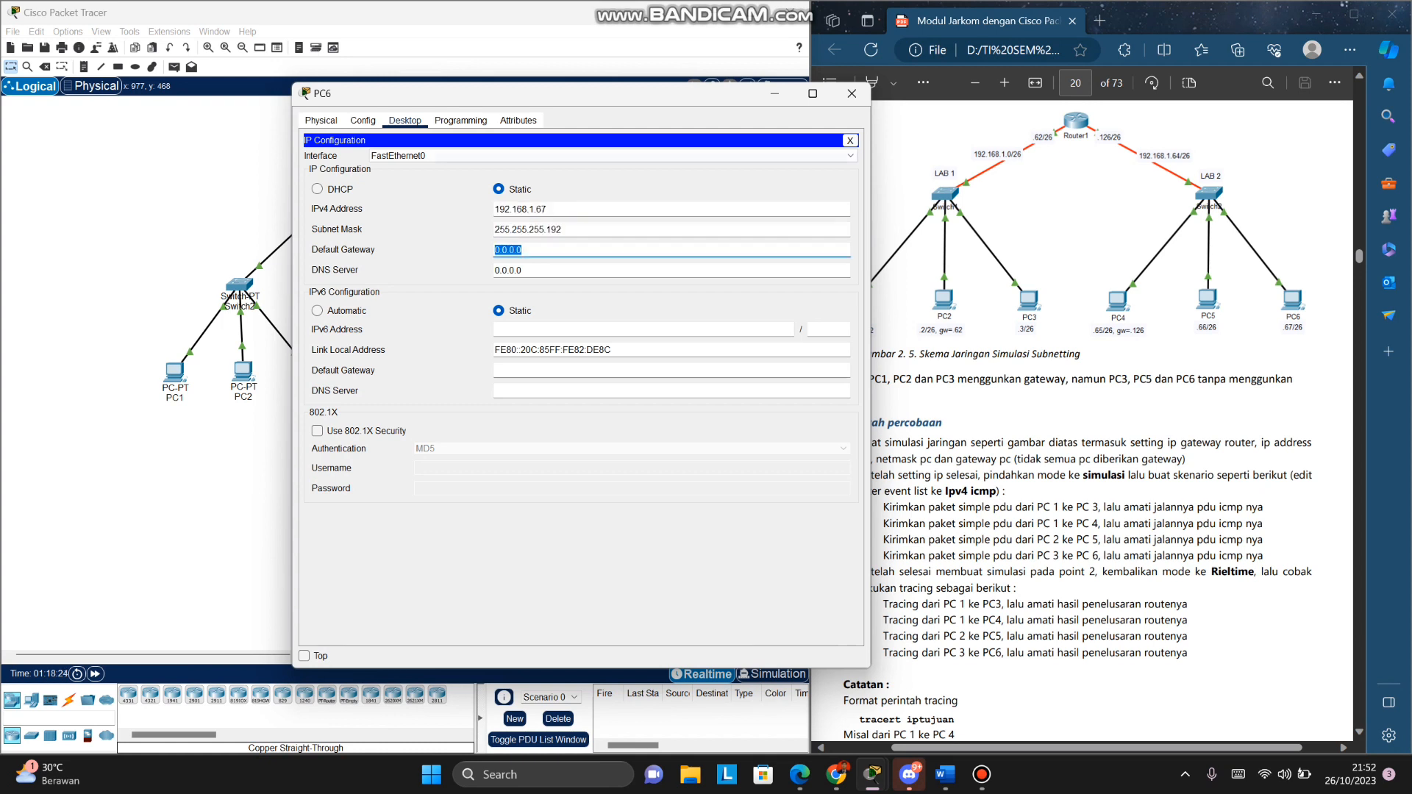
{"action": "left_click", "coordinate": [851, 93]}
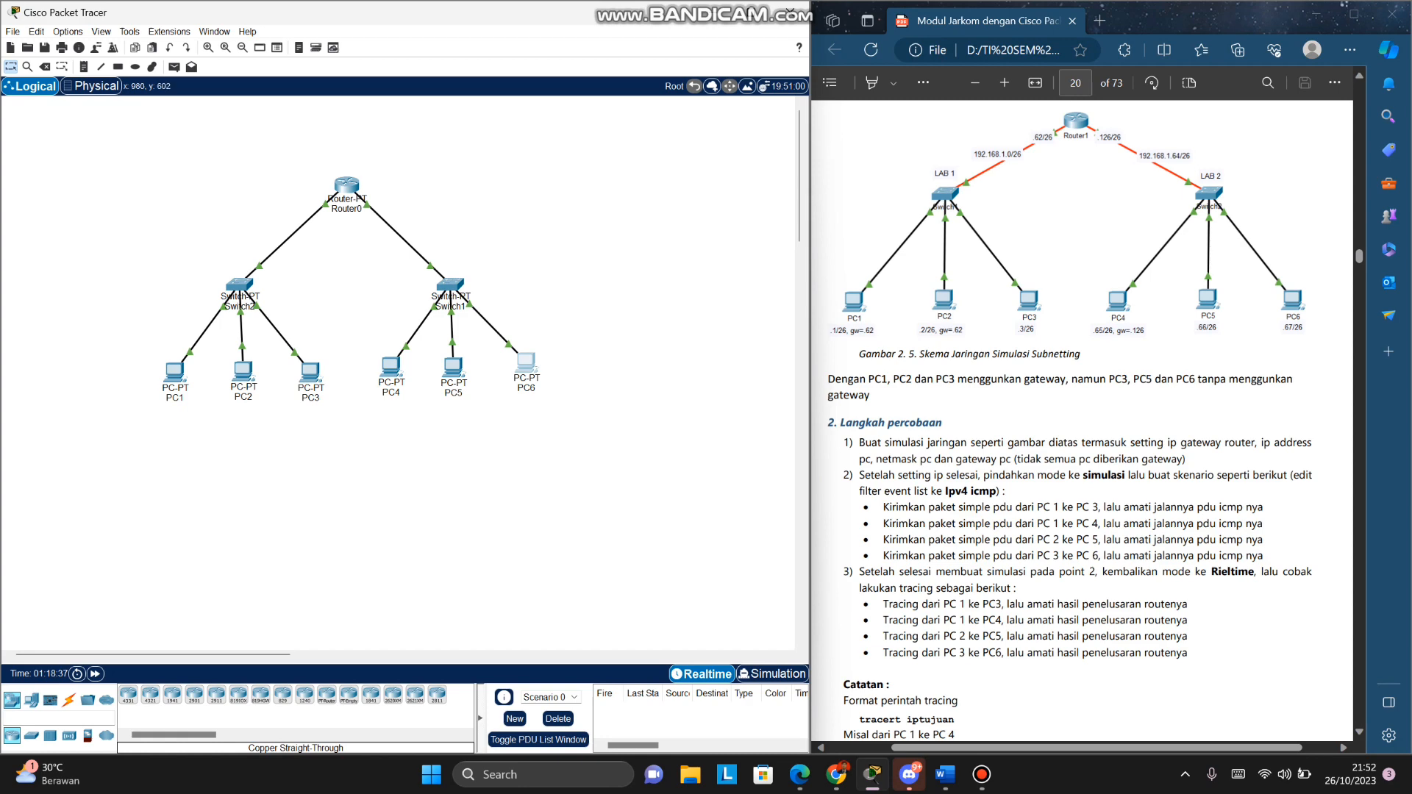
Step: Switch the network to Simulation mode and limit the visible event filters to IPv4 ICMP only
{"action": "scroll", "coordinate": [1082, 419], "scroll_direction": "down", "scroll_amount": 5}
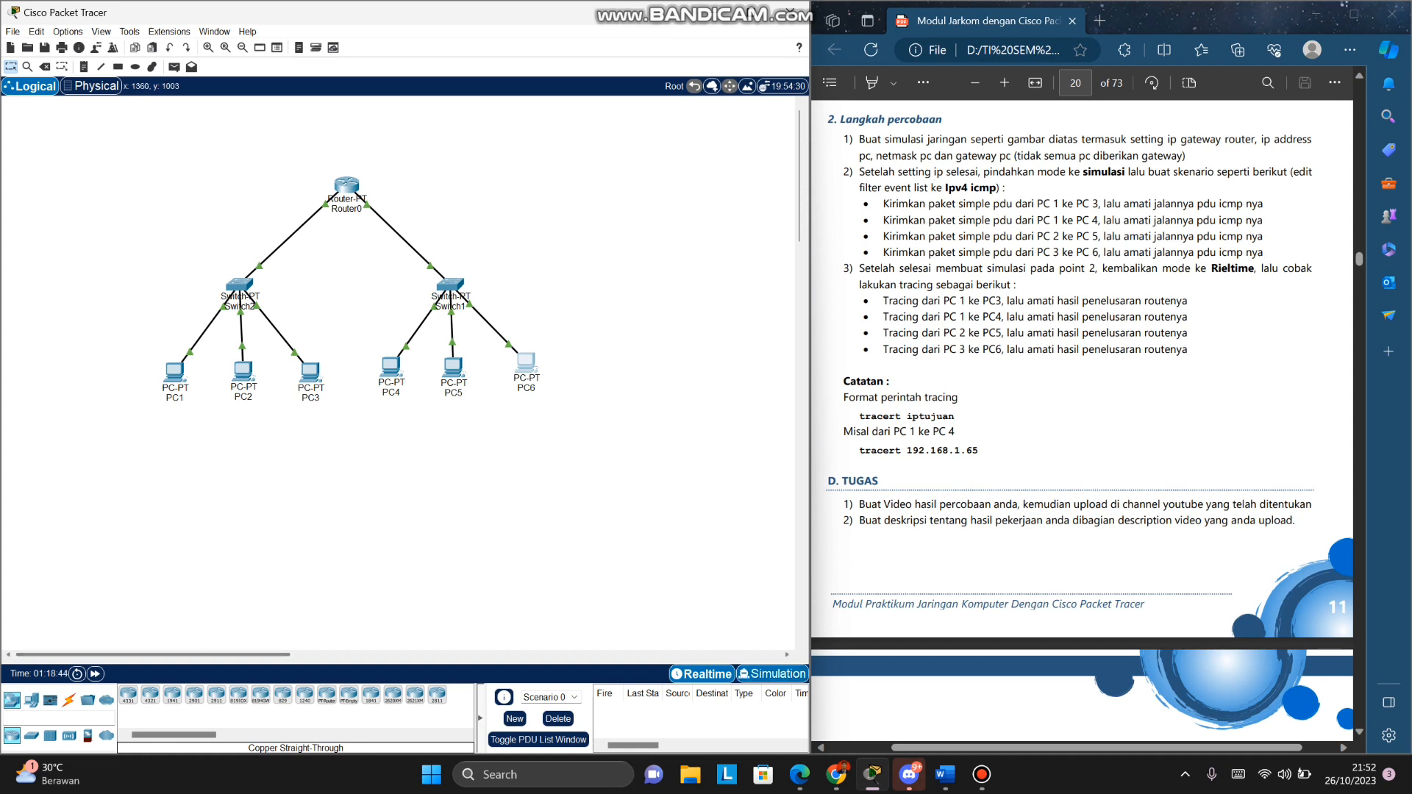
{"action": "left_click", "coordinate": [772, 673]}
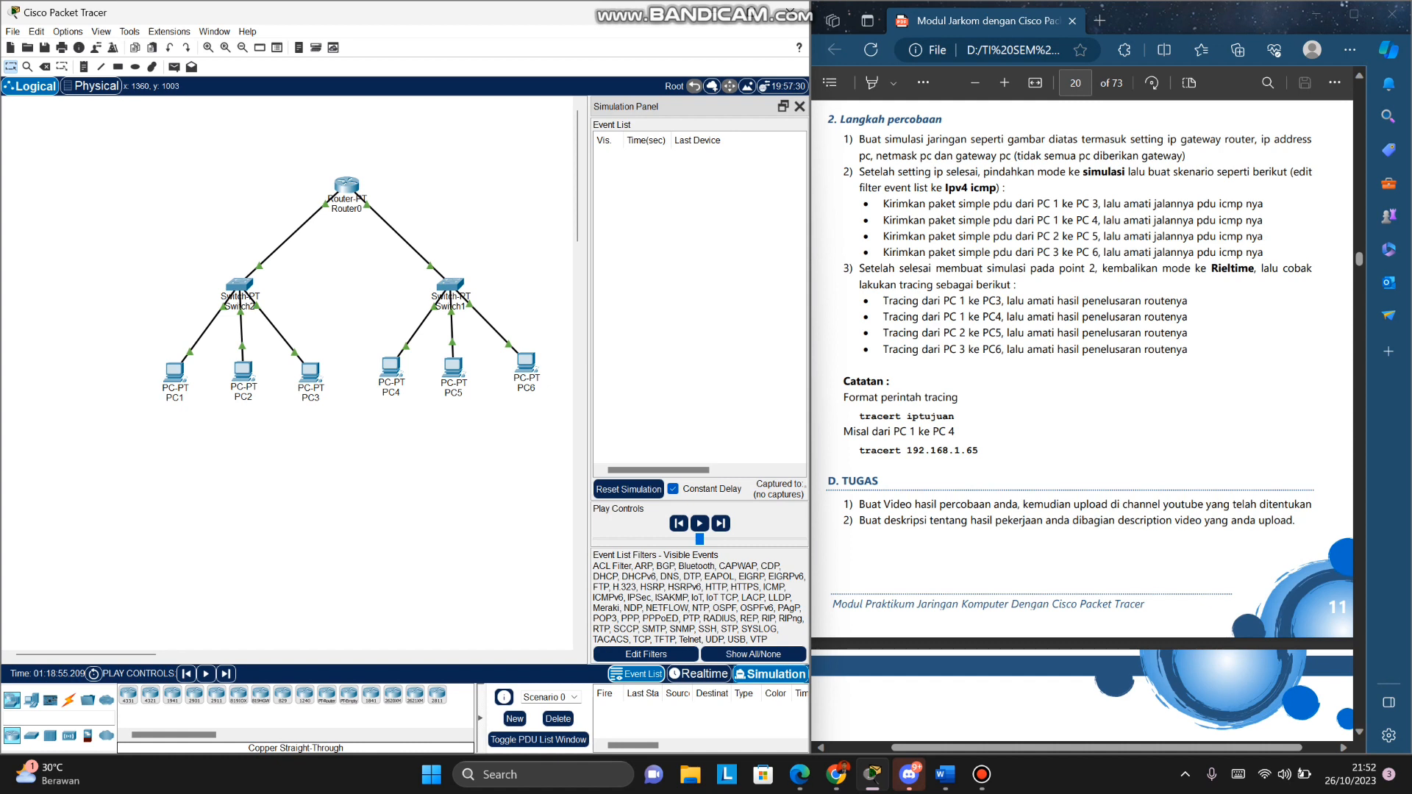
{"action": "left_click", "coordinate": [753, 654]}
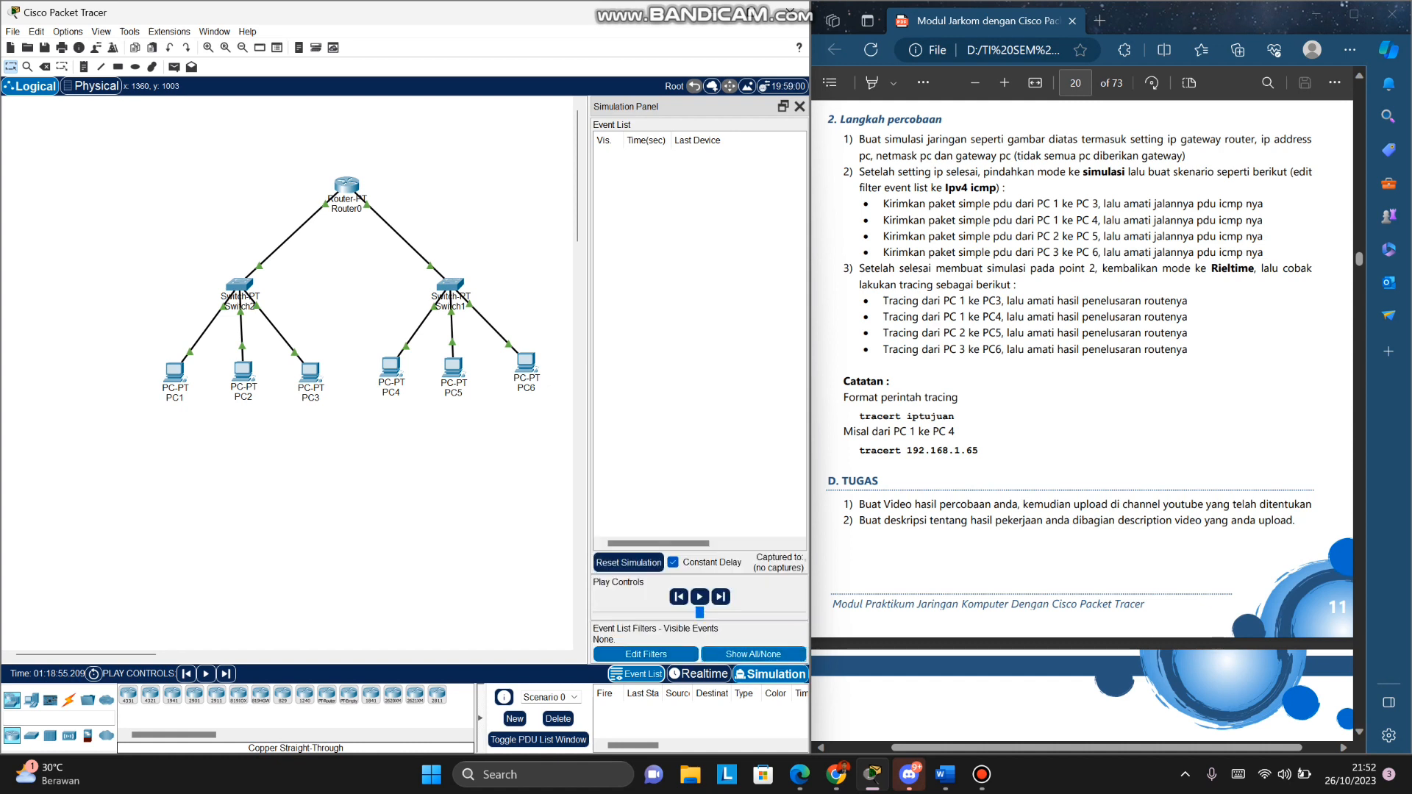
{"action": "left_click", "coordinate": [646, 654]}
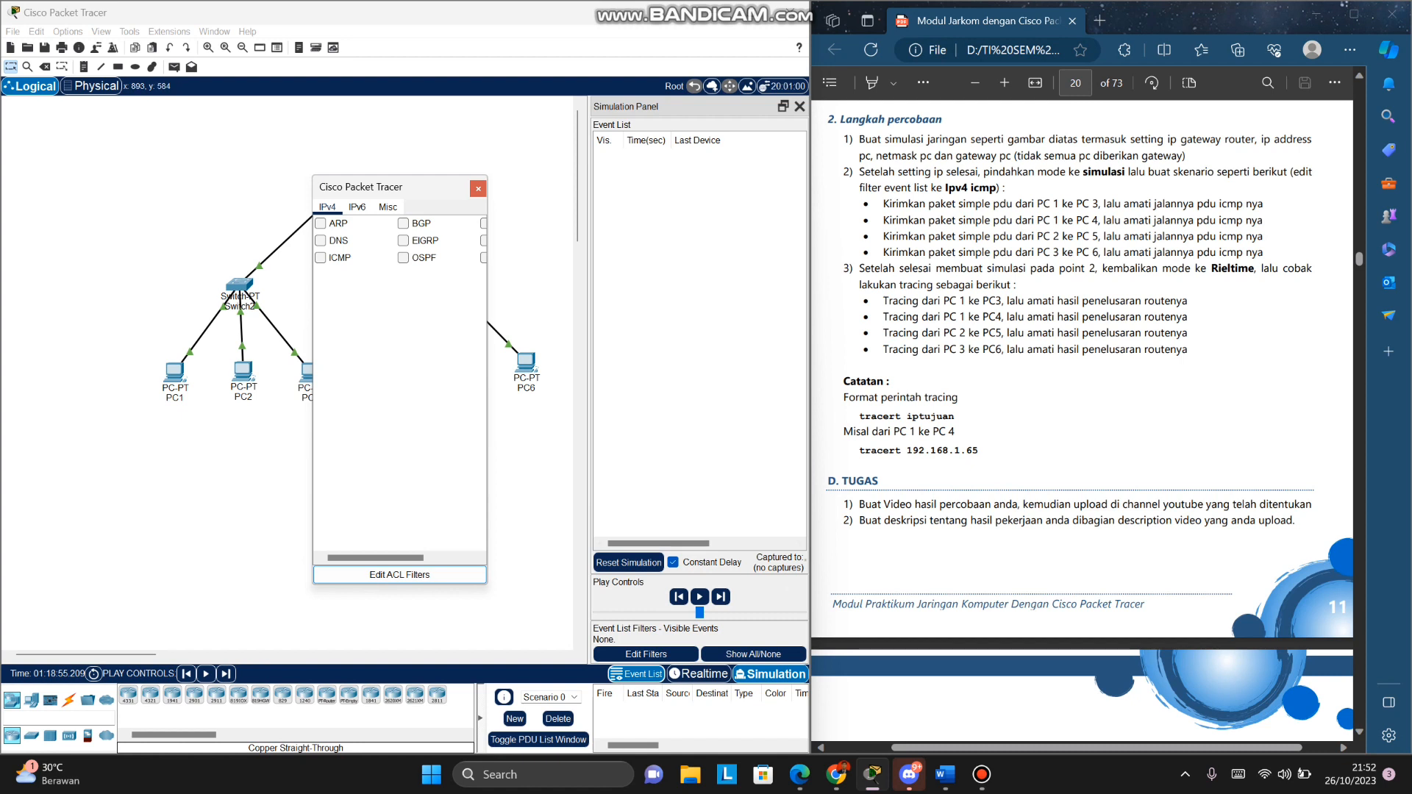
{"action": "left_click", "coordinate": [321, 259]}
{"action": "left_click", "coordinate": [478, 189]}
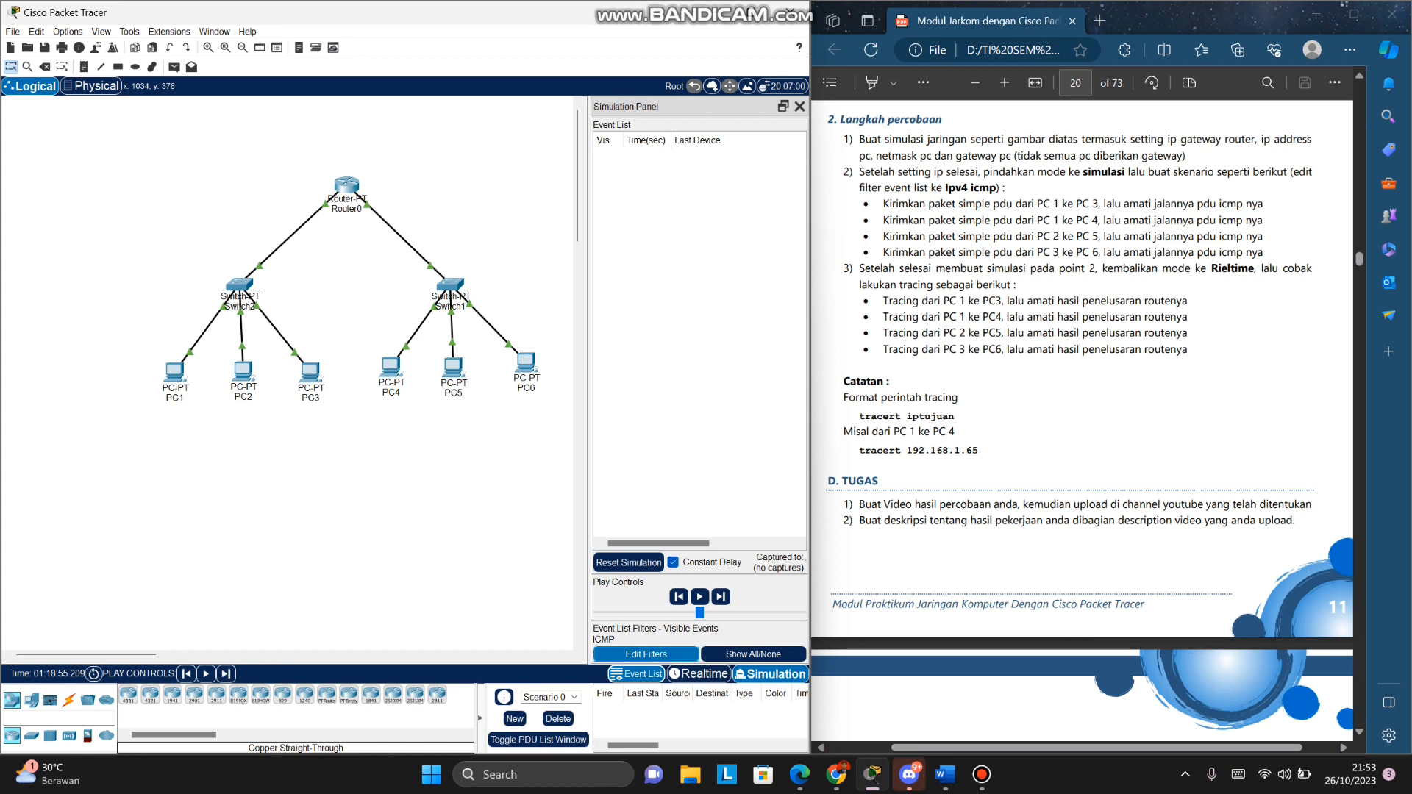
Step: Following the module's list of PDU scenarios, add a simple PDU from PC1 to PC3
{"action": "left_click", "coordinate": [886, 204]}
{"action": "left_click_drag", "start_coordinate": [885, 204], "coordinate": [1265, 253]}
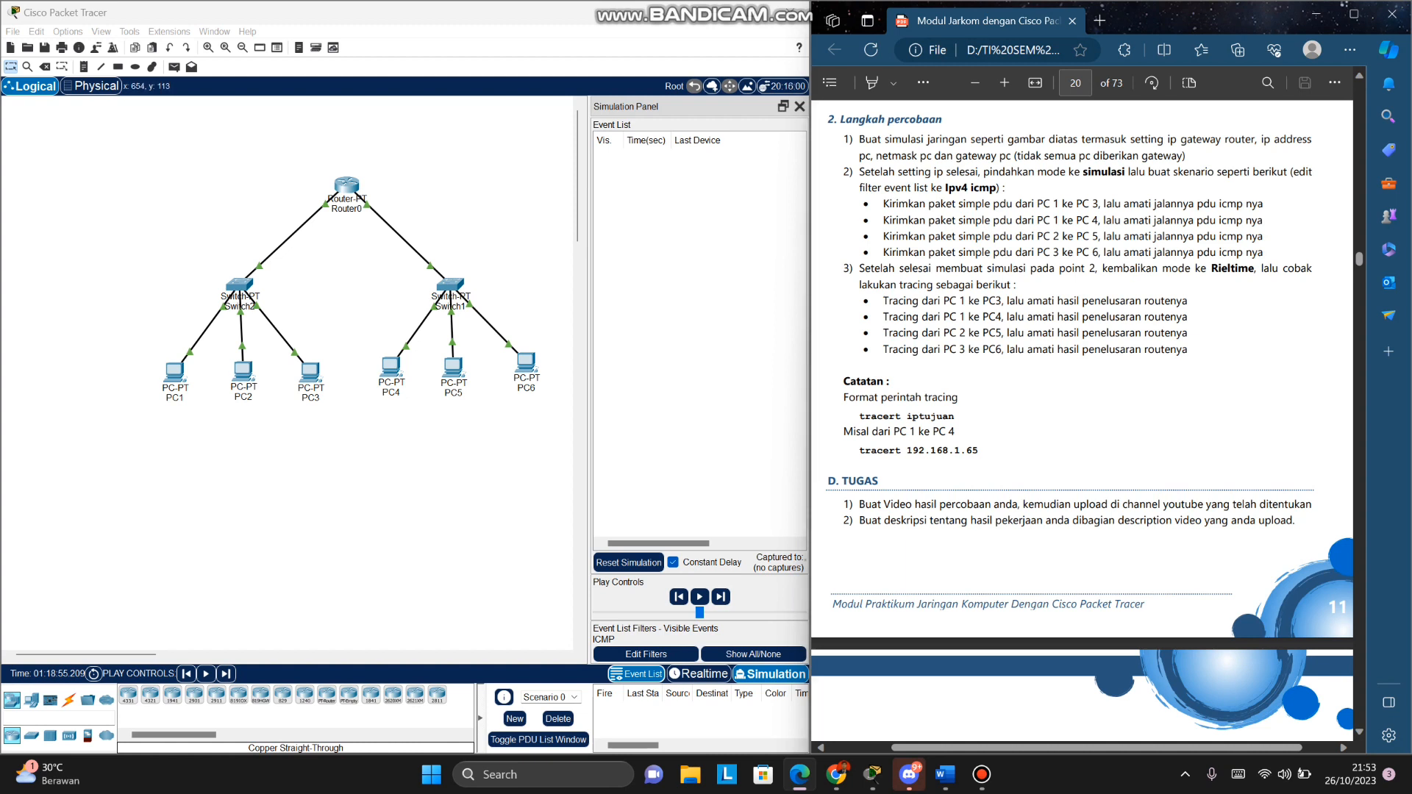
{"action": "left_click", "coordinate": [175, 67]}
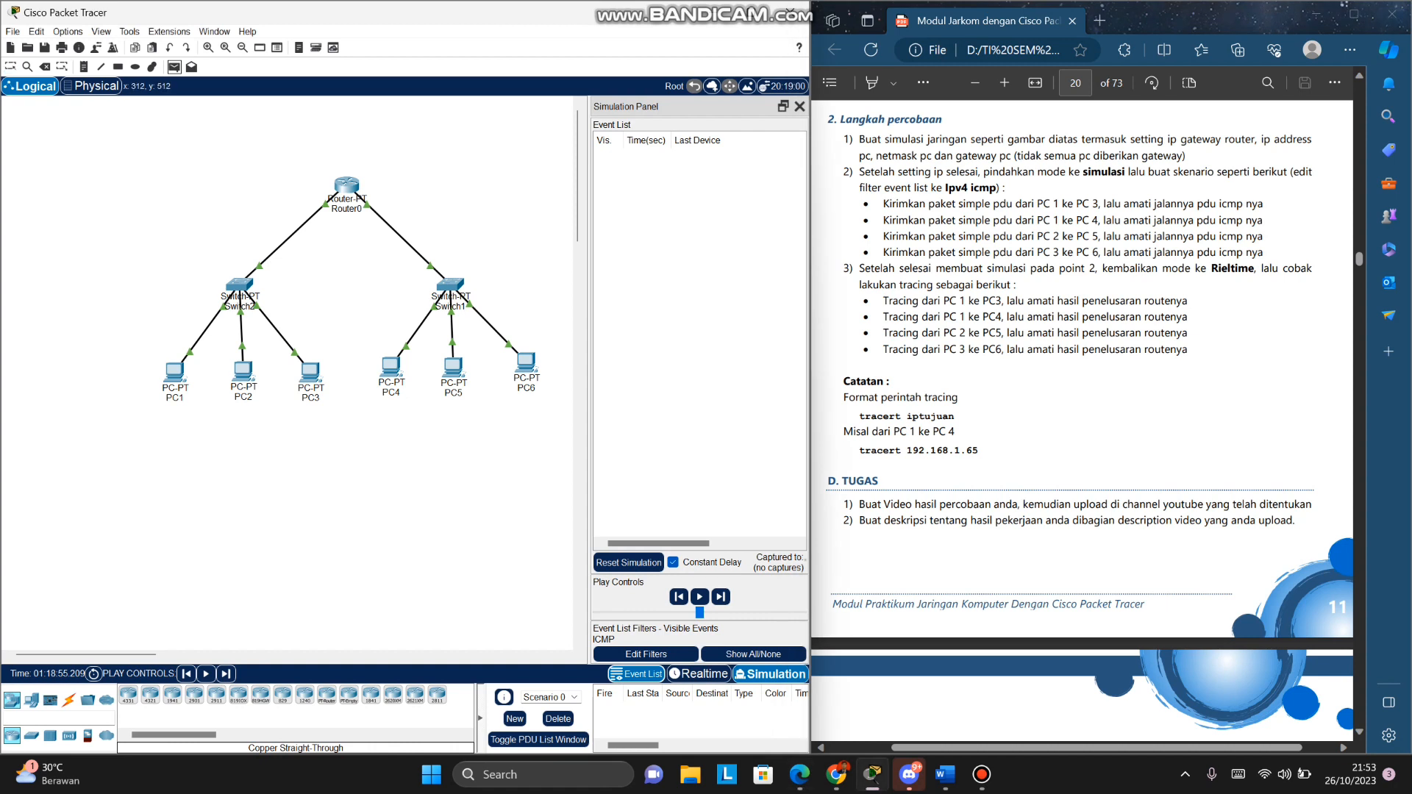
{"action": "left_click", "coordinate": [175, 371]}
{"action": "left_click", "coordinate": [311, 371]}
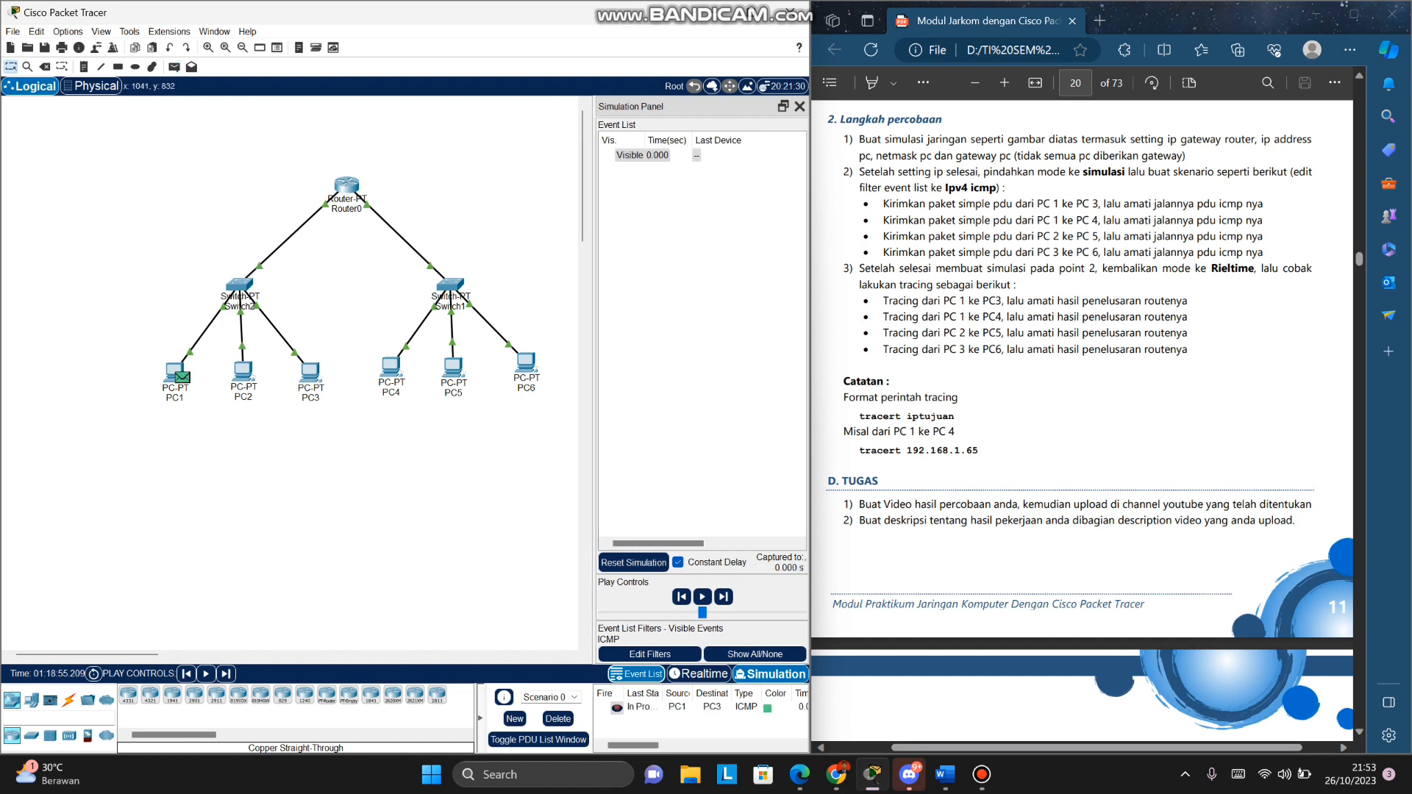
Step: Advance the simulation event by event until the packet reaches PC3, and open its PDU information there
{"action": "left_click", "coordinate": [723, 597]}
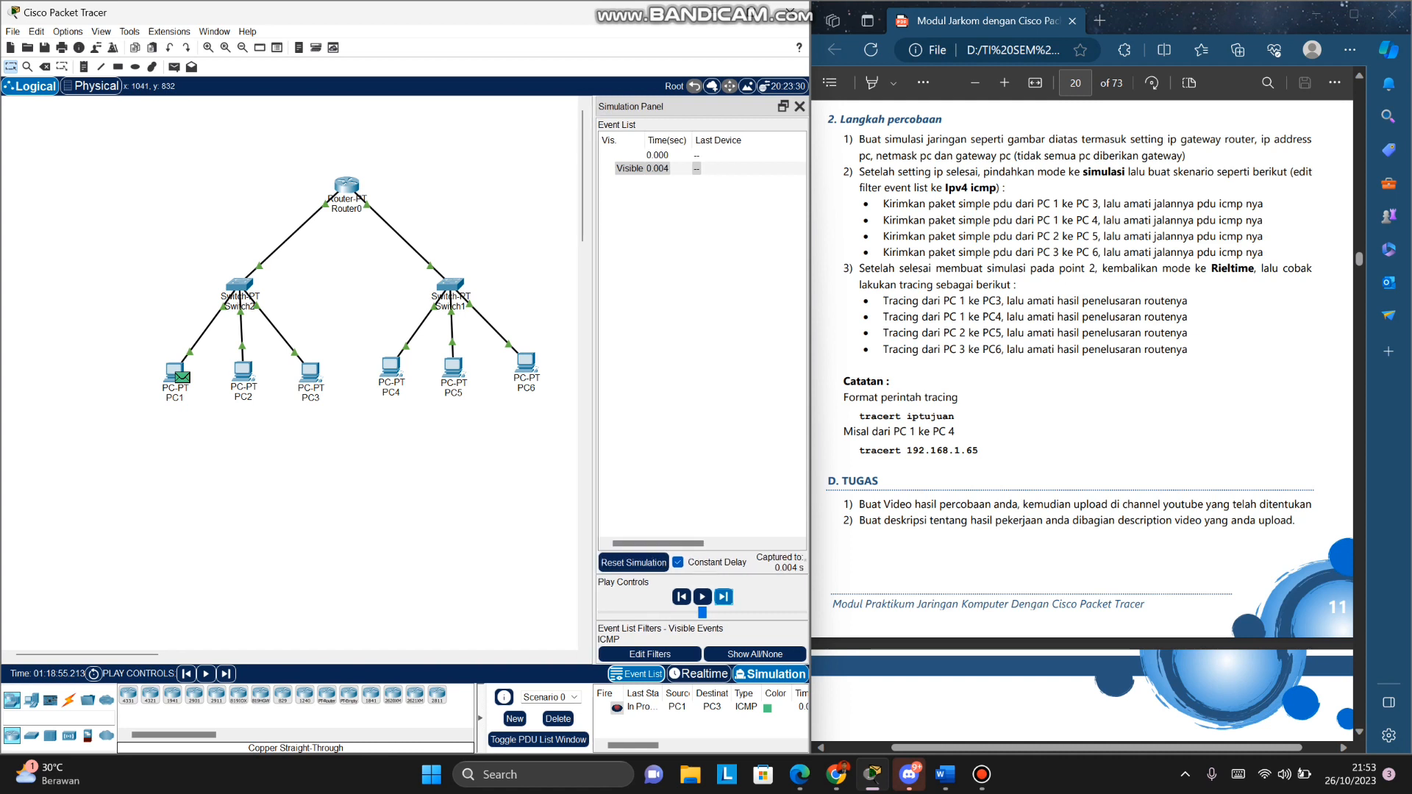
{"action": "left_click", "coordinate": [724, 597]}
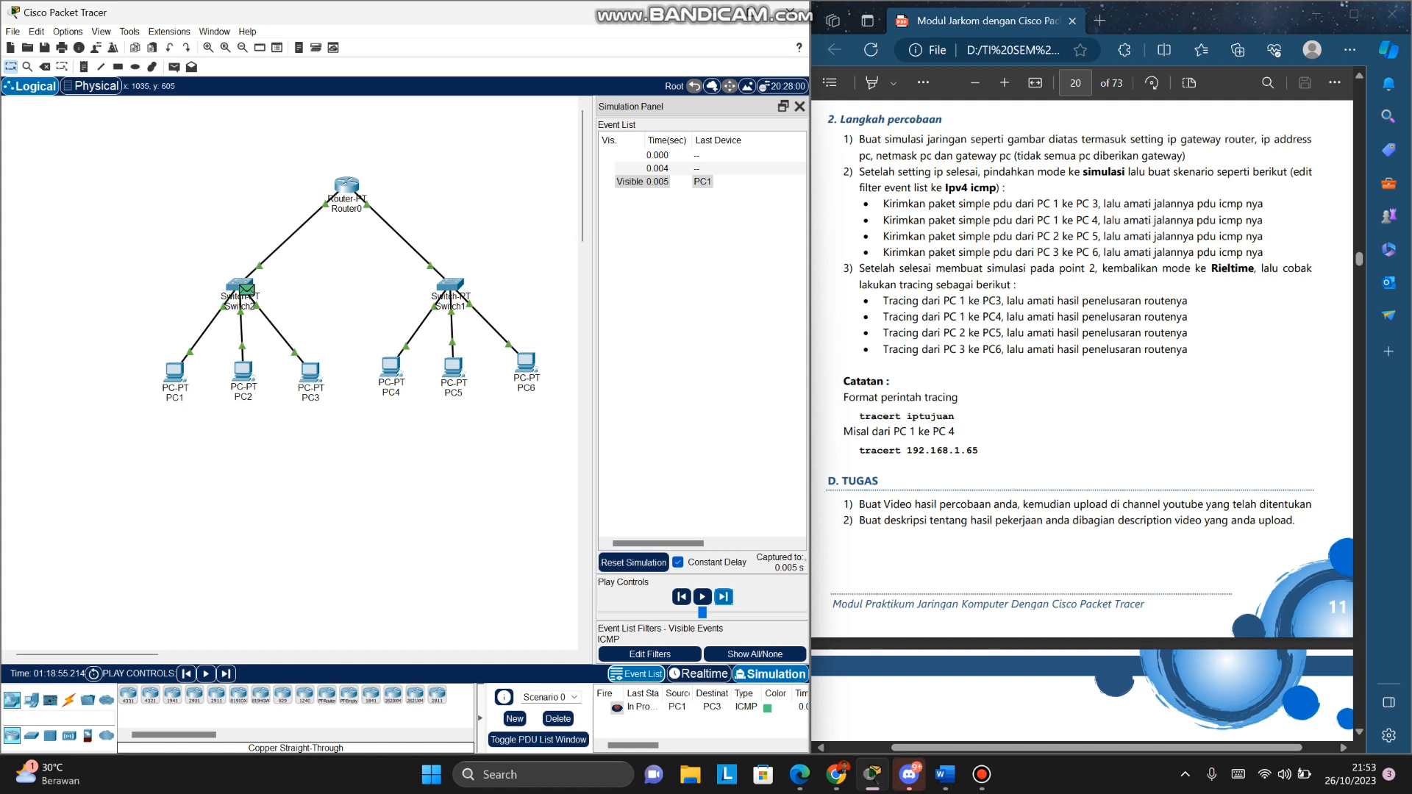
{"action": "left_click", "coordinate": [723, 597]}
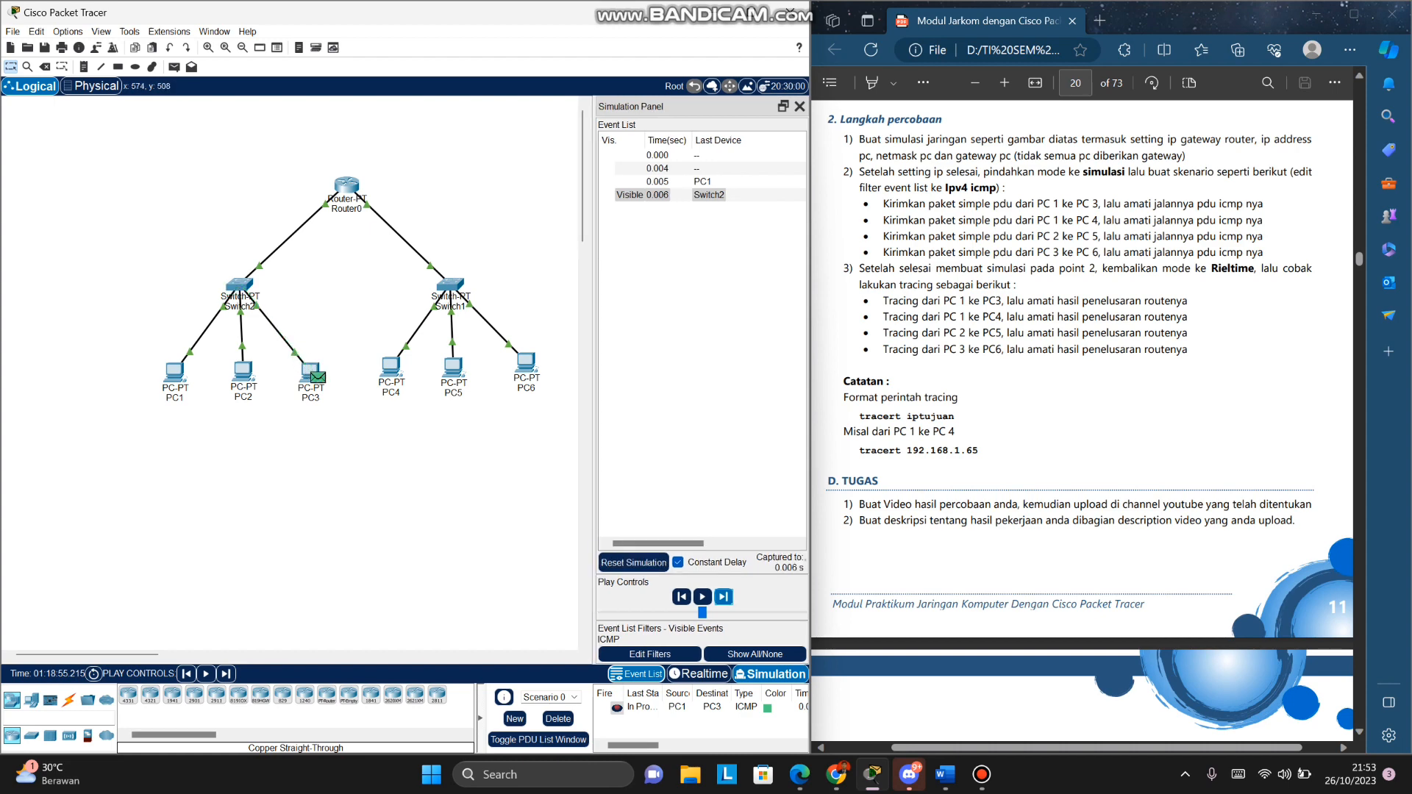
{"action": "left_click", "coordinate": [317, 377]}
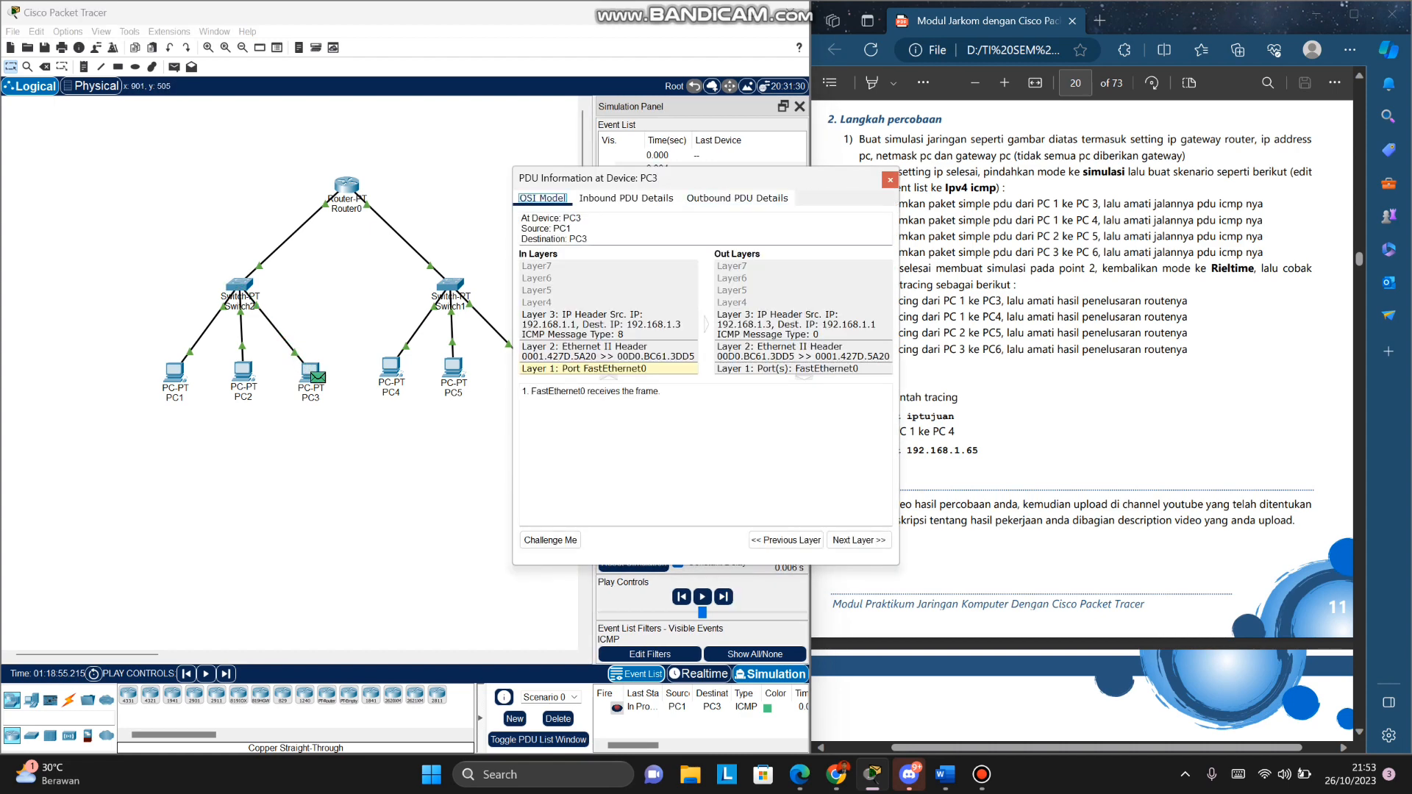
{"action": "left_click_drag", "start_coordinate": [663, 178], "coordinate": [450, 188]}
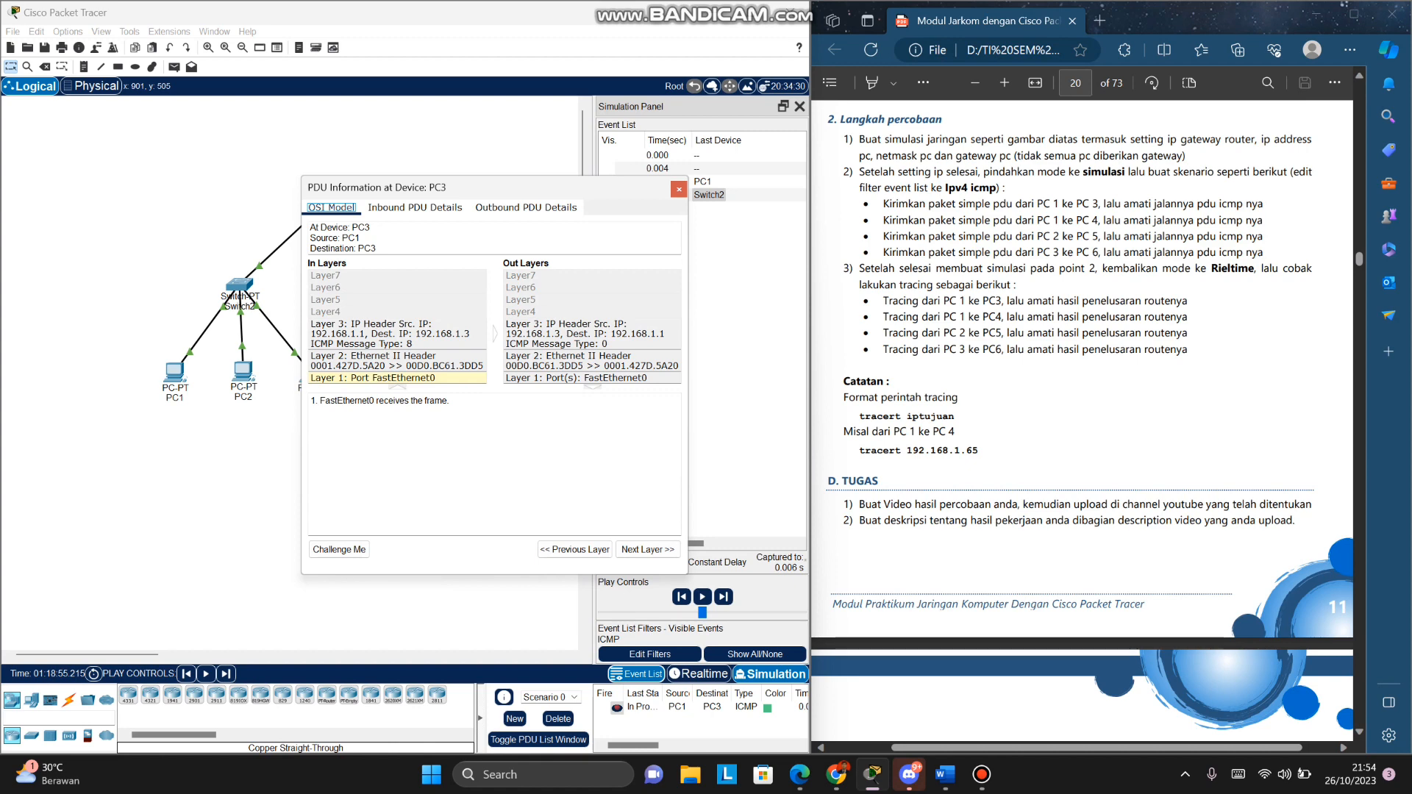
Step: Read the inbound and outbound Layer 3 details of the PDU at PC3, and advance the simulation until the reply reaches PC1
{"action": "left_click", "coordinate": [398, 335]}
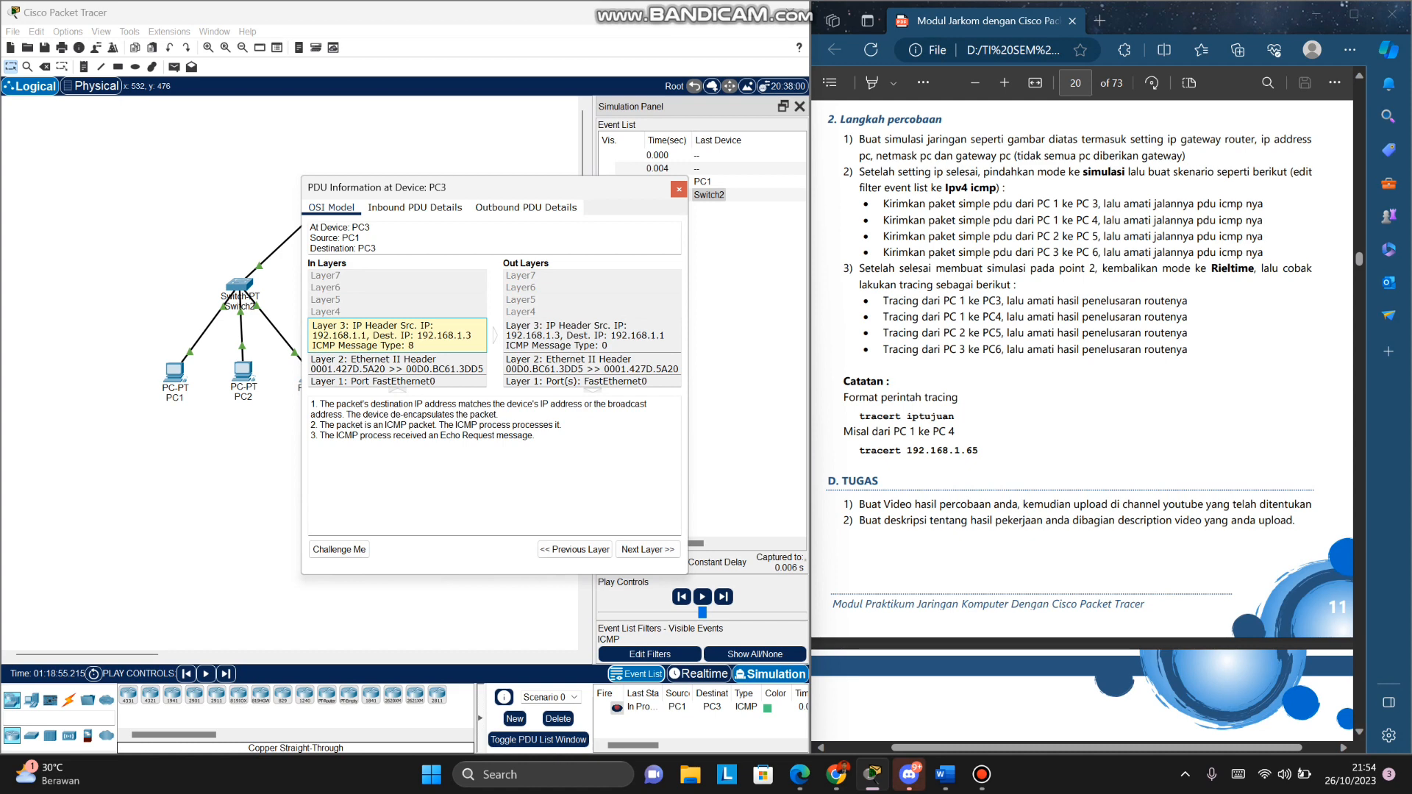
{"action": "left_click", "coordinate": [592, 335]}
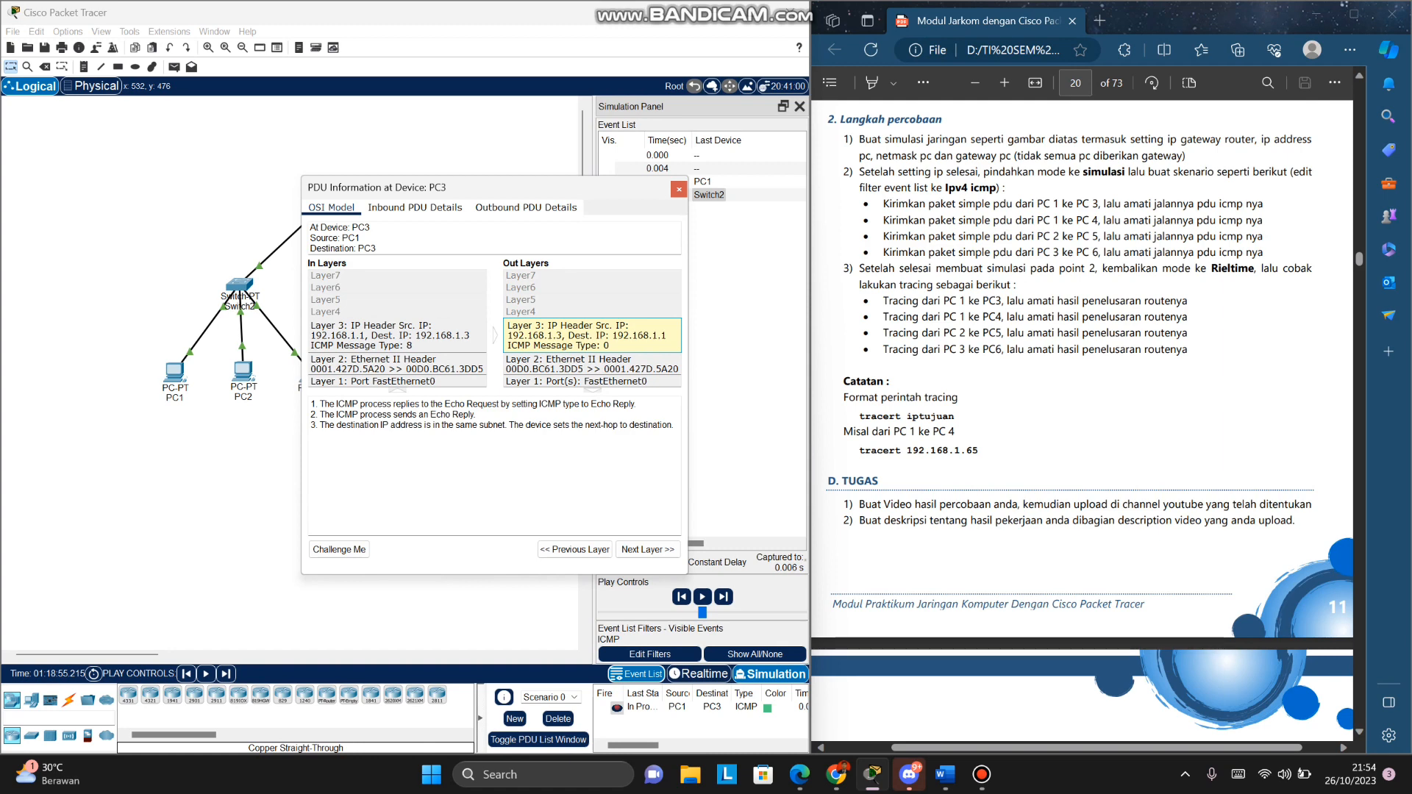
{"action": "left_click", "coordinate": [678, 189]}
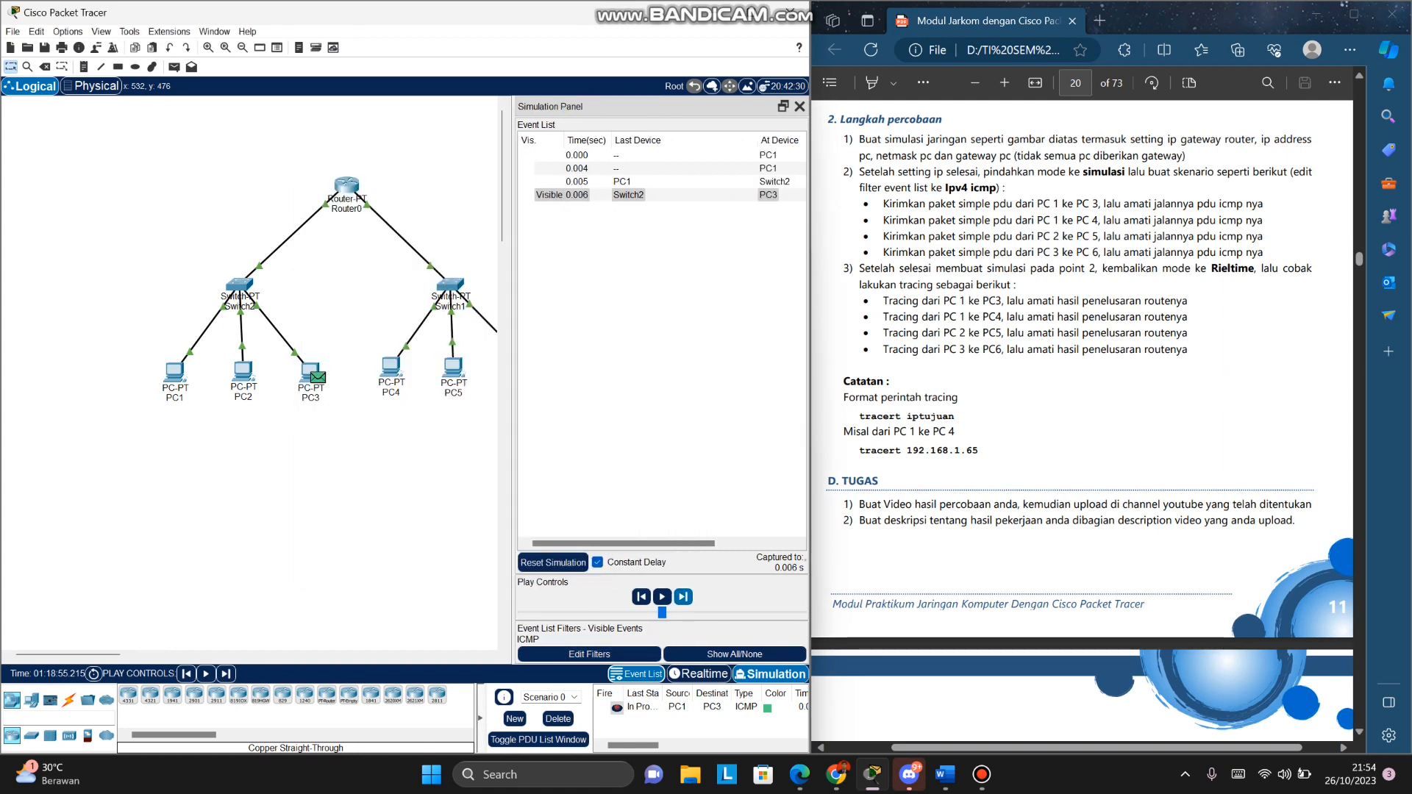
{"action": "left_click", "coordinate": [684, 597]}
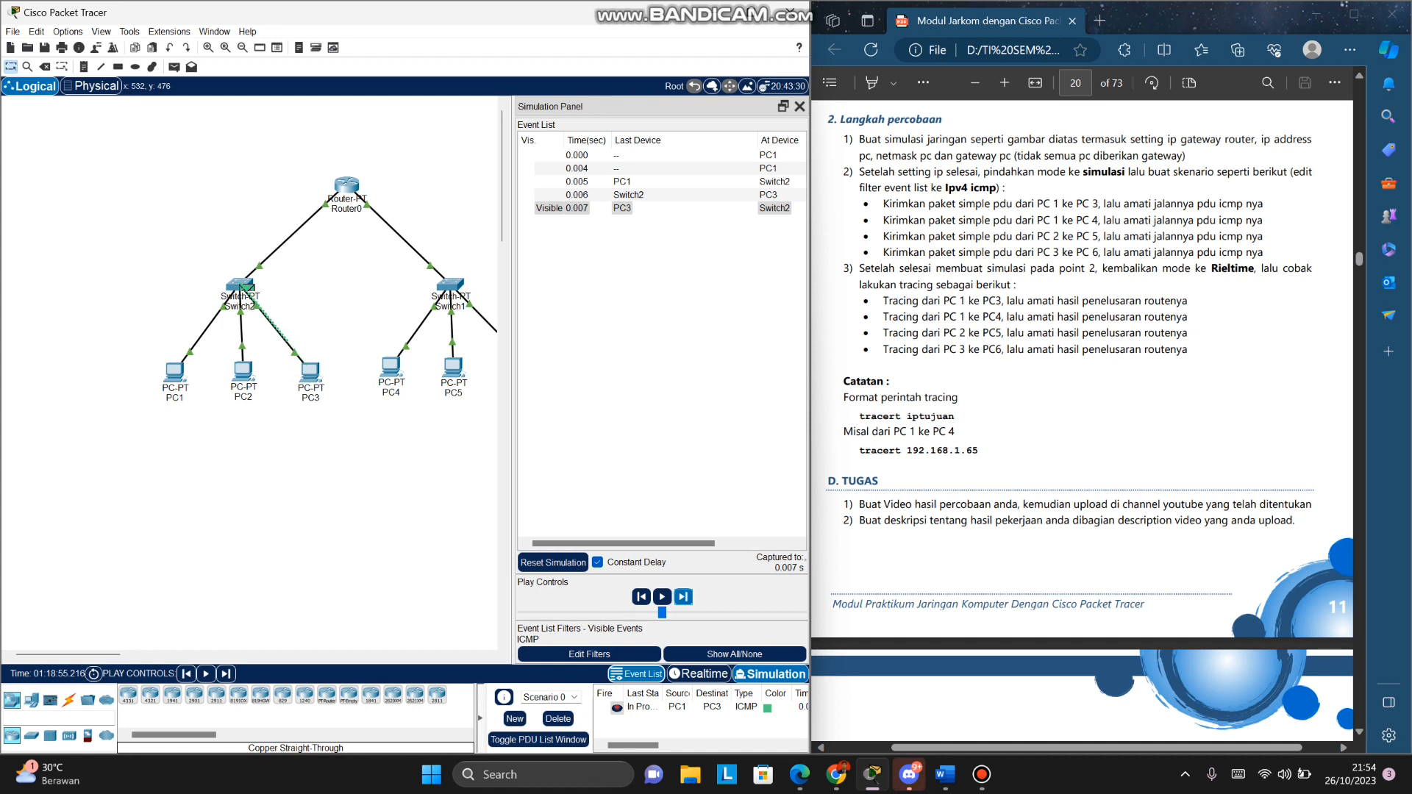
{"action": "left_click", "coordinate": [684, 597]}
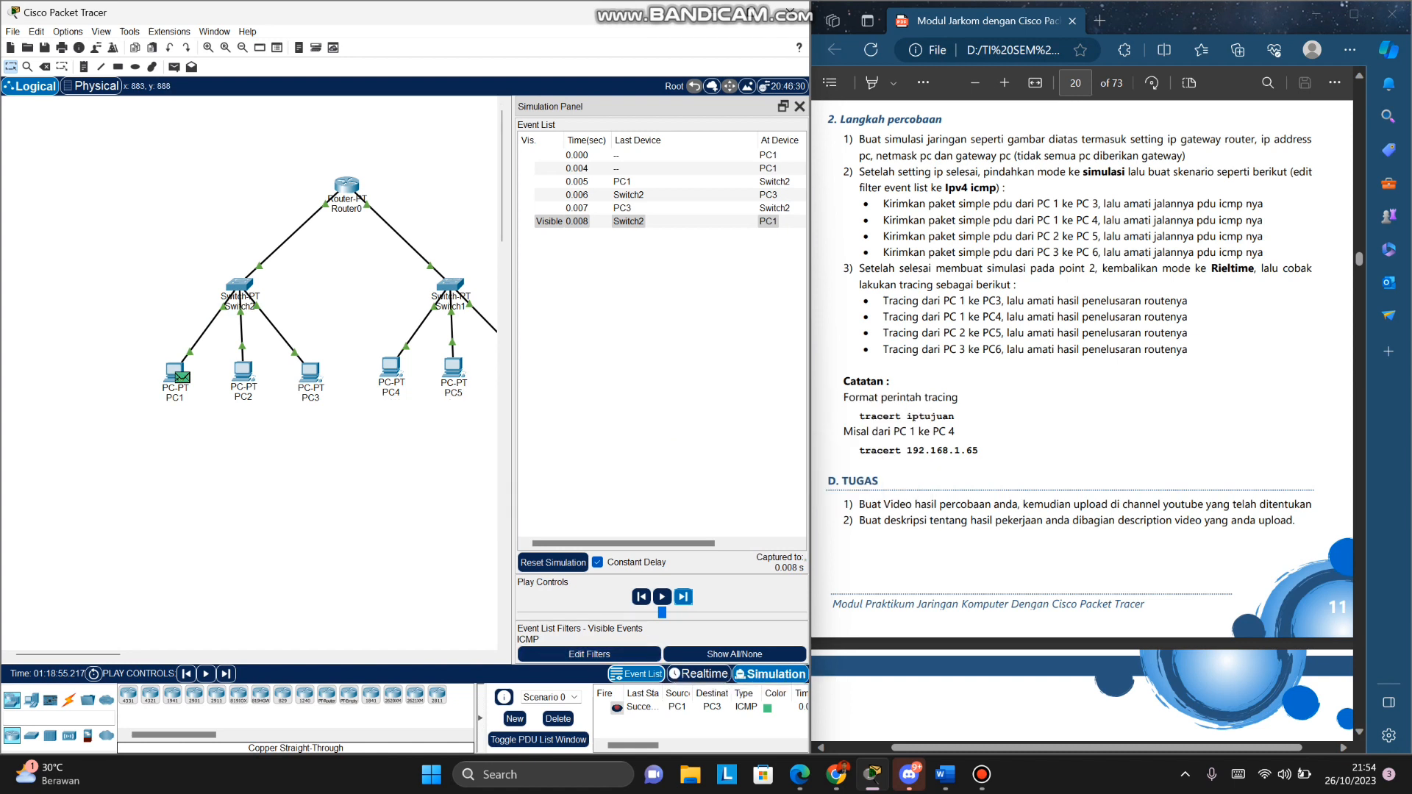
Step: Check PC3's IPv4 address, subnet mask and default gateway in its IP configuration
{"action": "mouse_move", "coordinate": [309, 375]}
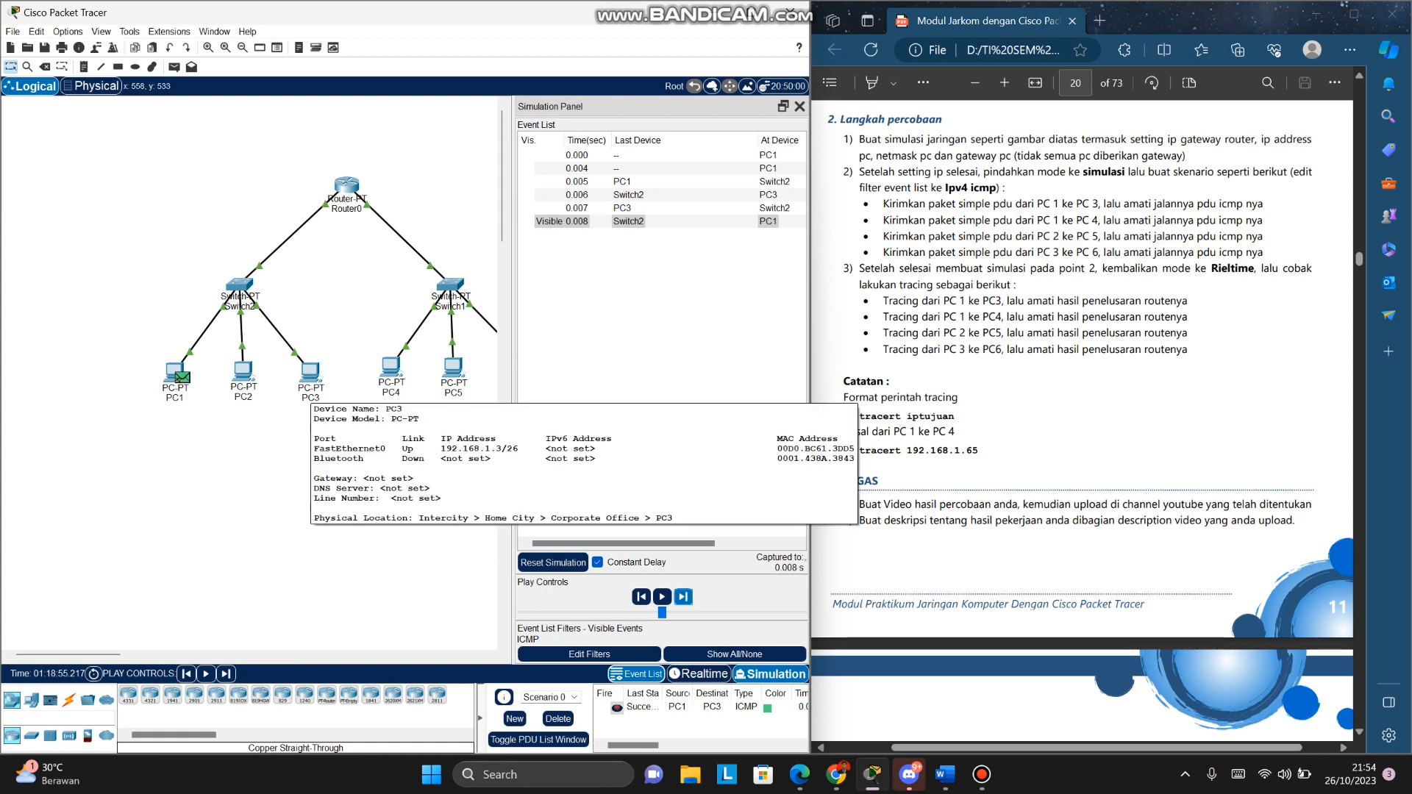
{"action": "left_click", "coordinate": [310, 371]}
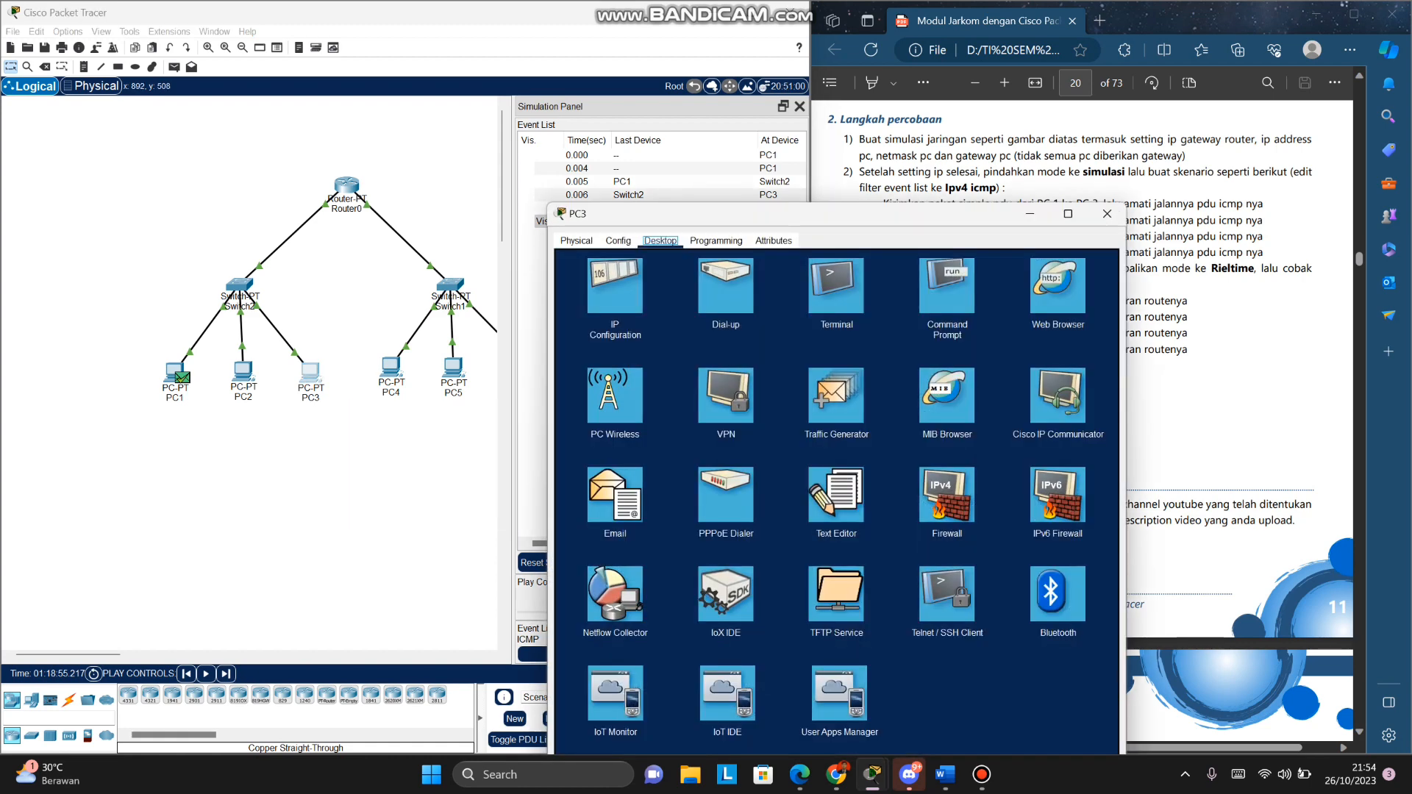
{"action": "left_click", "coordinate": [621, 306]}
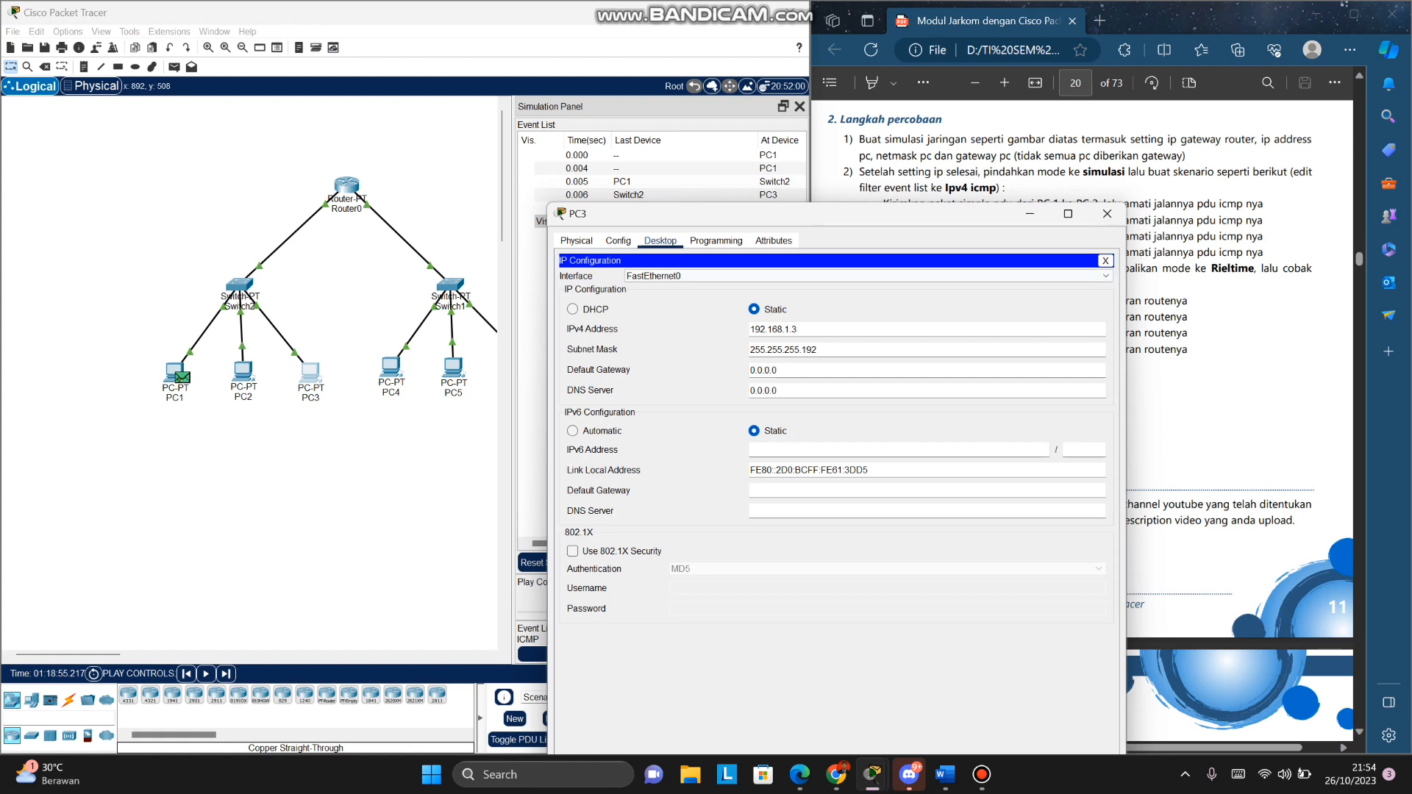
{"action": "left_click", "coordinate": [1107, 214]}
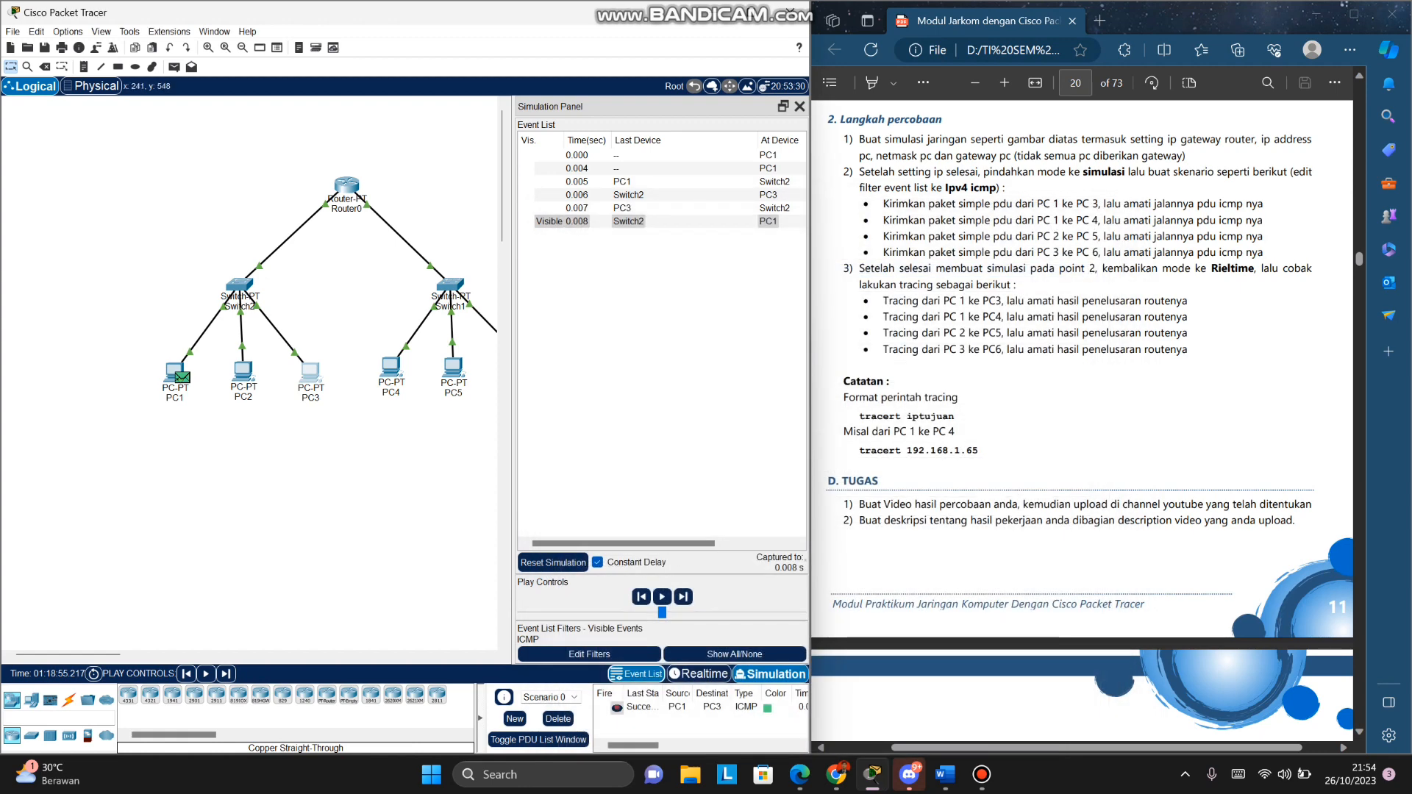
Step: Delete the current scenario to clear the PC1-to-PC3 PDU and its event list
{"action": "scroll", "coordinate": [1081, 412], "scroll_direction": "up", "scroll_amount": 3}
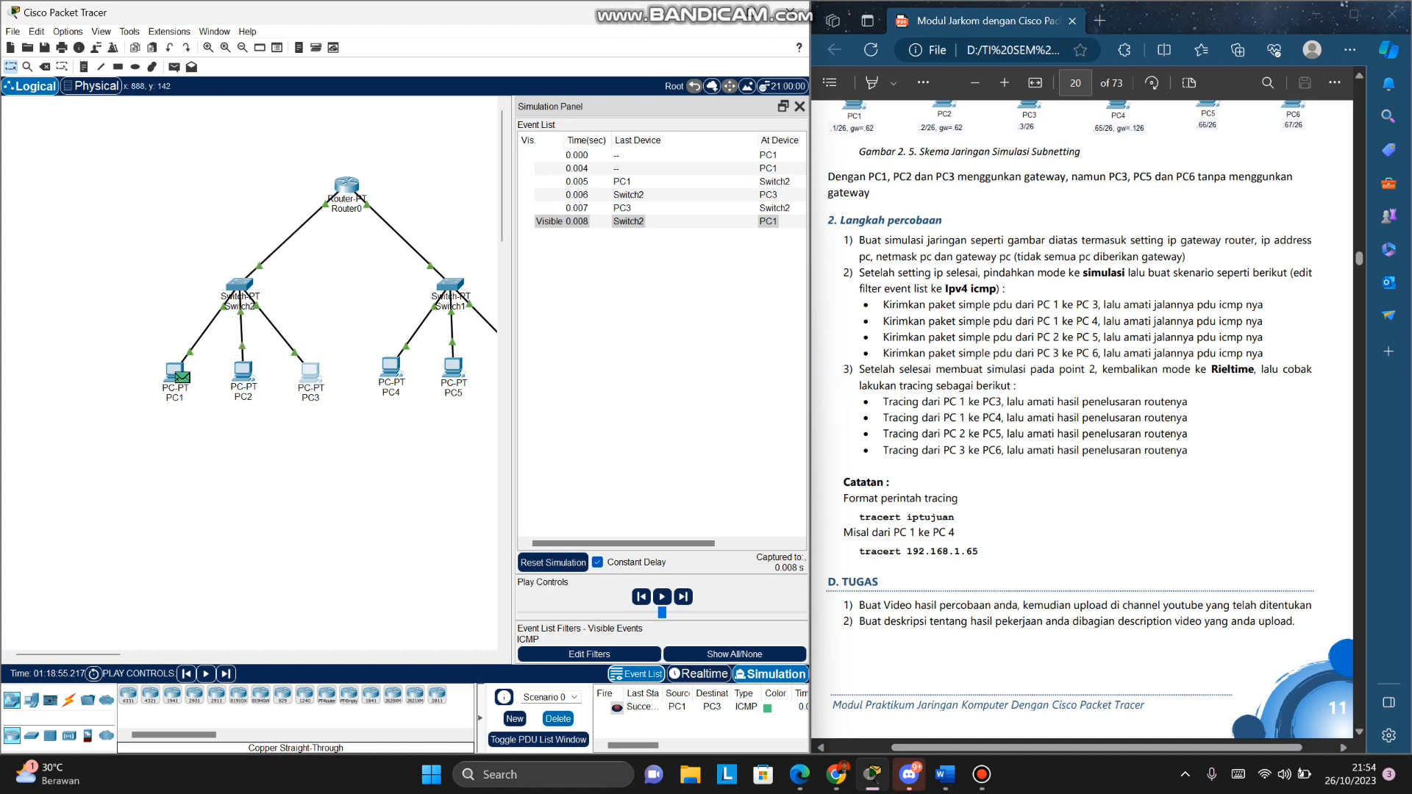
{"action": "left_click", "coordinate": [557, 719]}
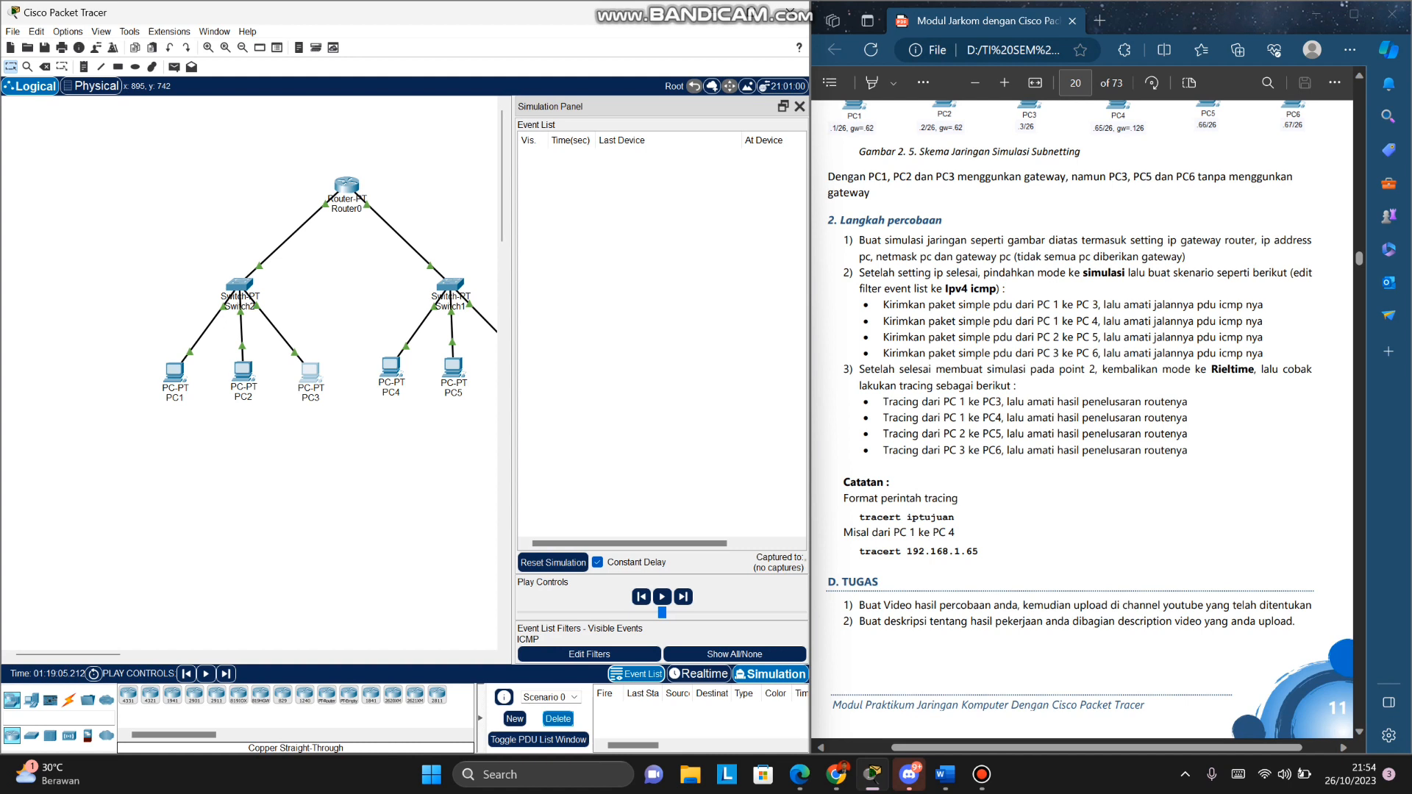
{"action": "left_click", "coordinate": [800, 106]}
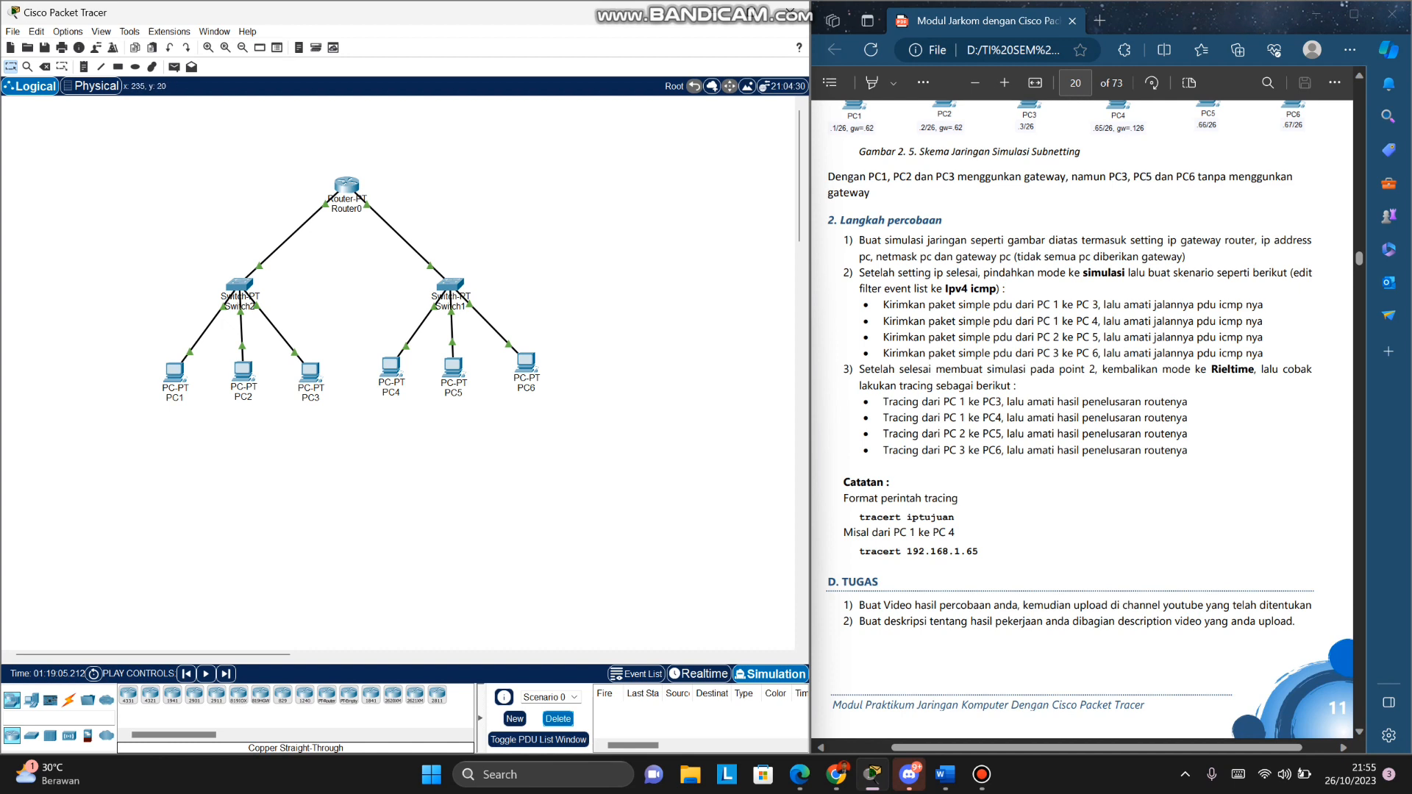
{"action": "left_click", "coordinate": [175, 67]}
{"action": "left_click", "coordinate": [174, 370]}
{"action": "left_click", "coordinate": [391, 366]}
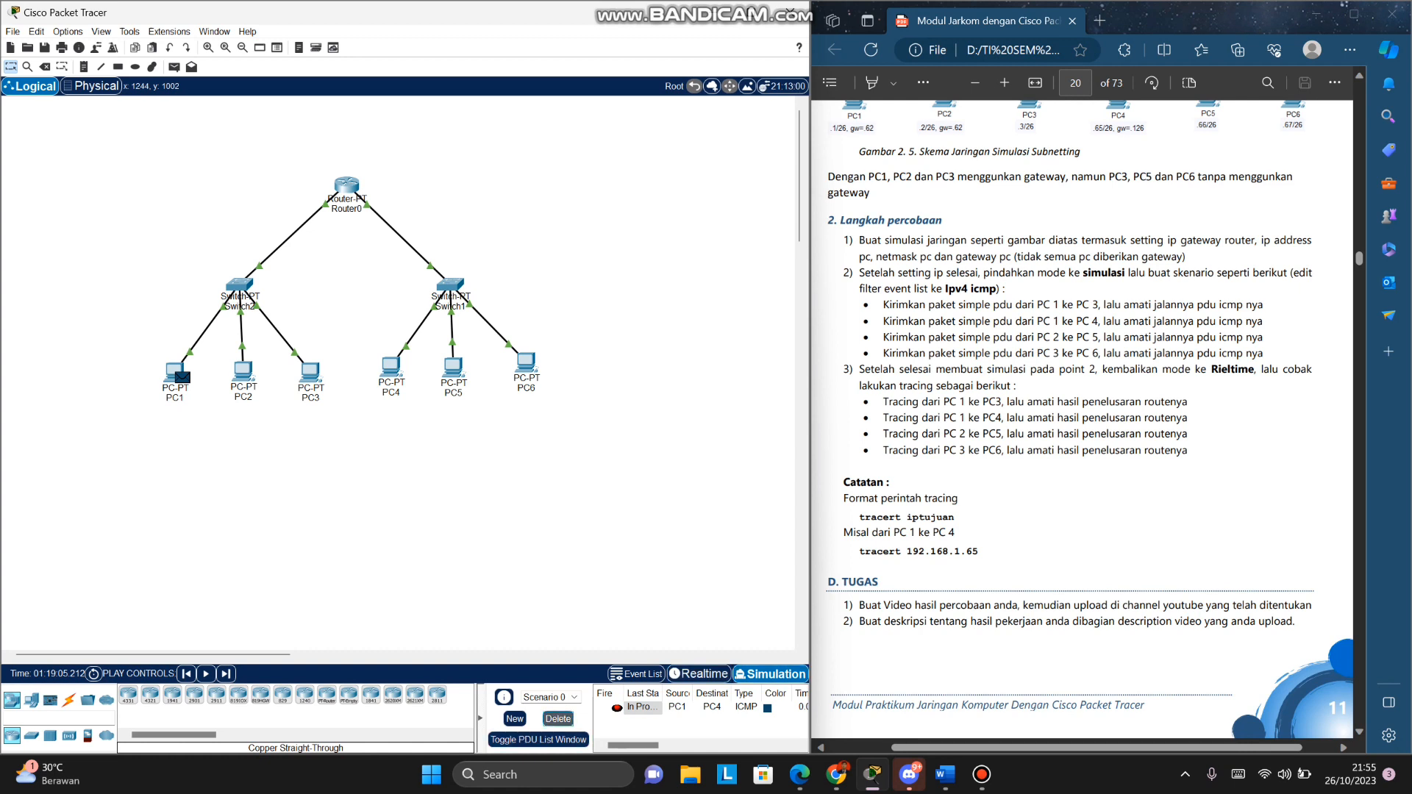
{"action": "left_click", "coordinate": [558, 719]}
{"action": "left_click", "coordinate": [700, 675]}
{"action": "left_click", "coordinate": [771, 675]}
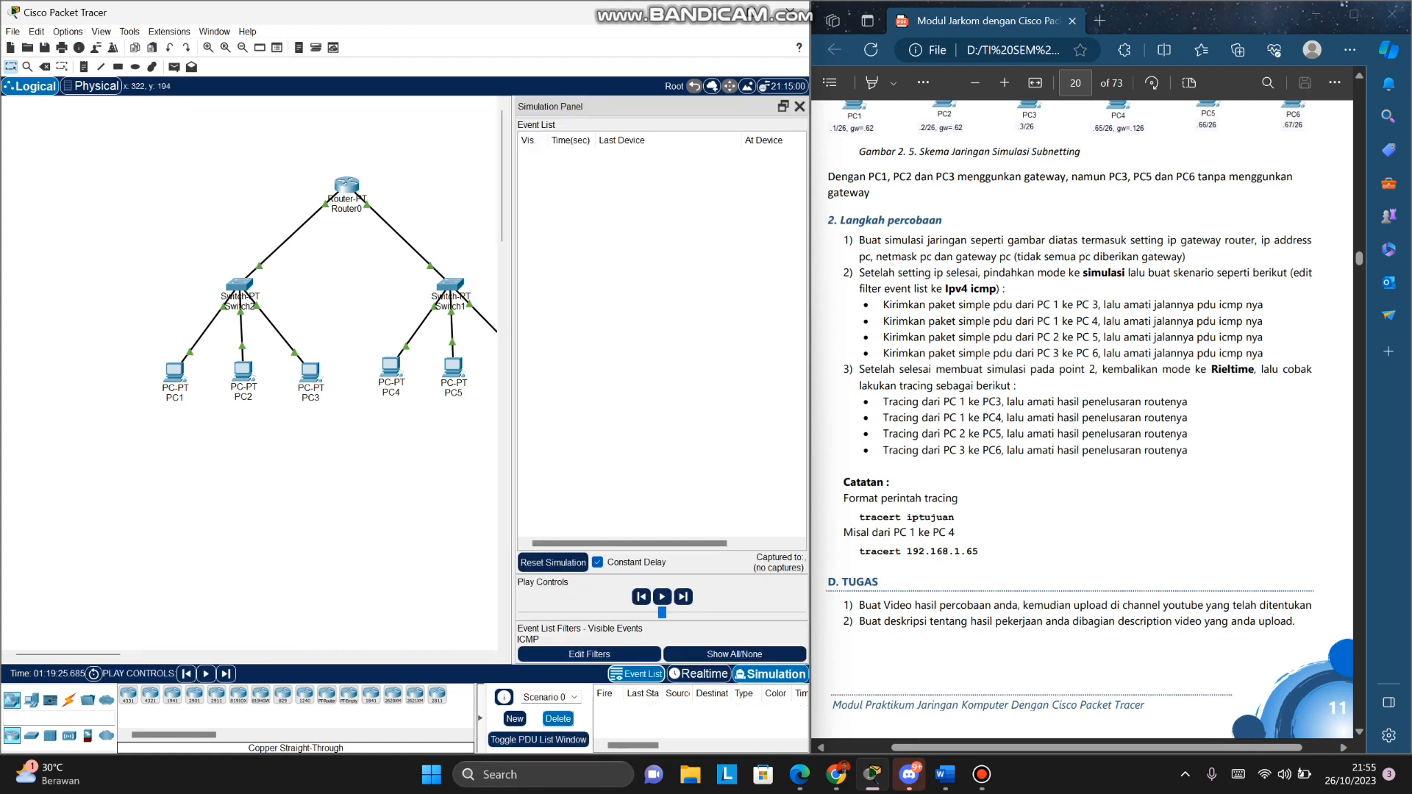
{"action": "left_click", "coordinate": [174, 67]}
{"action": "left_click", "coordinate": [174, 372]}
{"action": "left_click", "coordinate": [392, 370]}
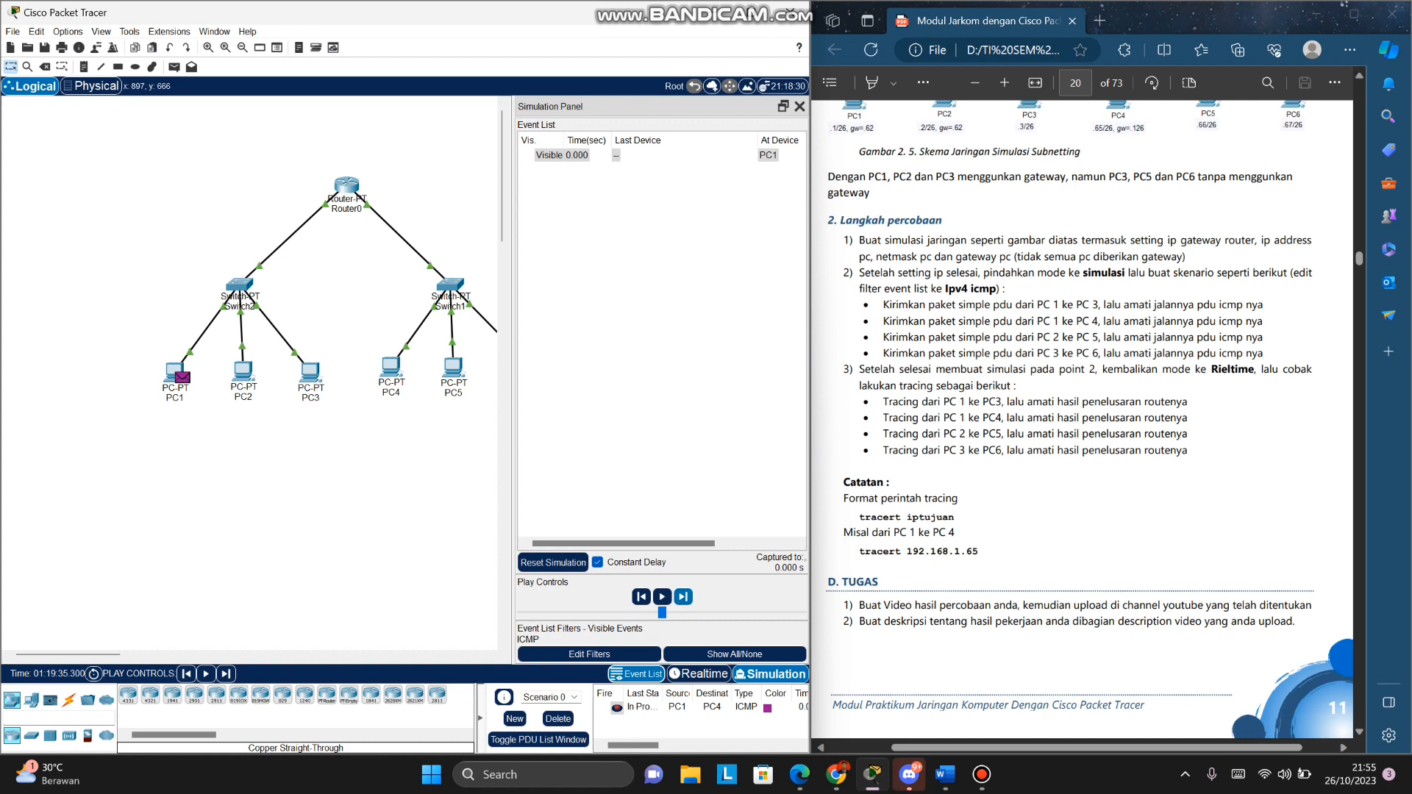
{"action": "left_click", "coordinate": [558, 718]}
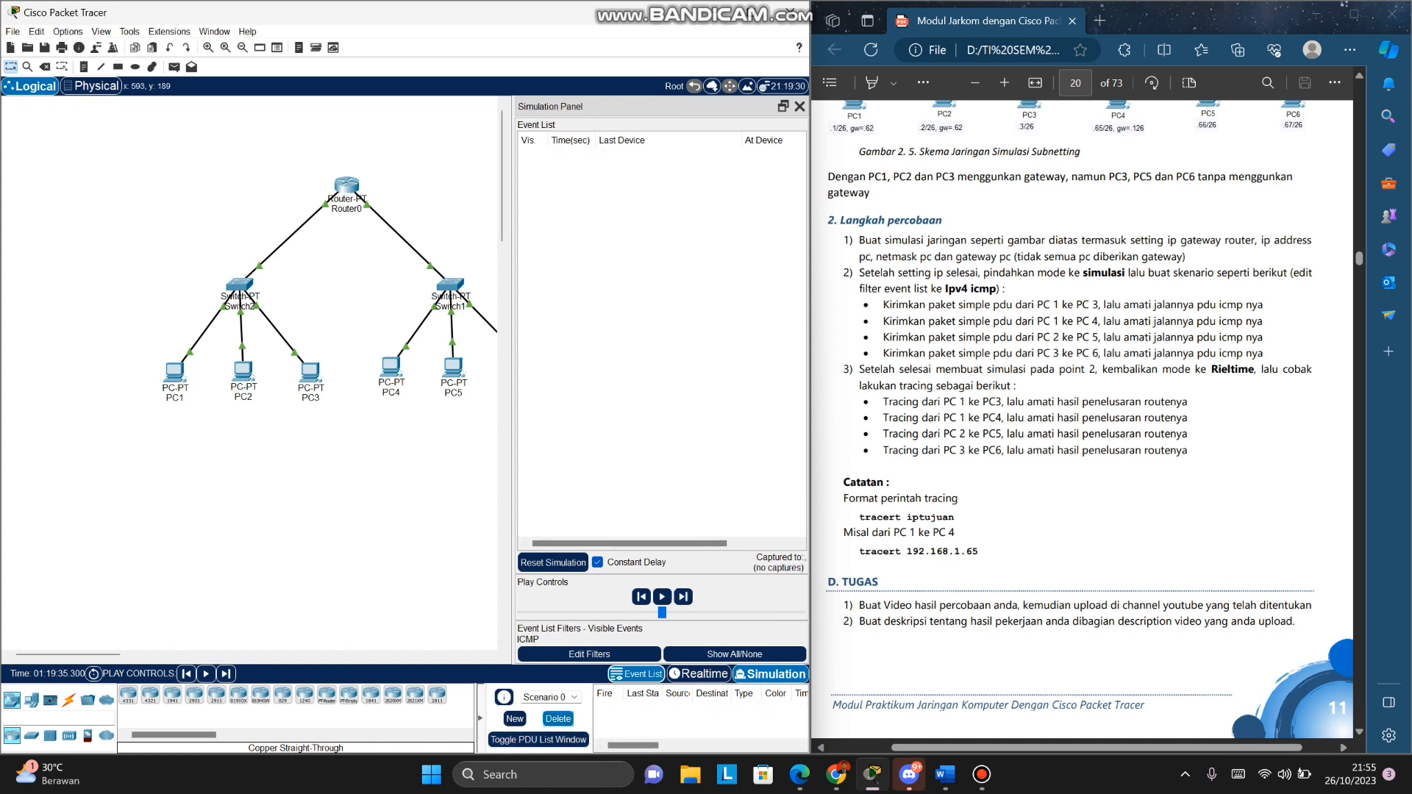
Step: Add a simple PDU from PC1 to PC4 for the module's second scenario
{"action": "left_click", "coordinate": [174, 66]}
{"action": "left_click", "coordinate": [174, 372]}
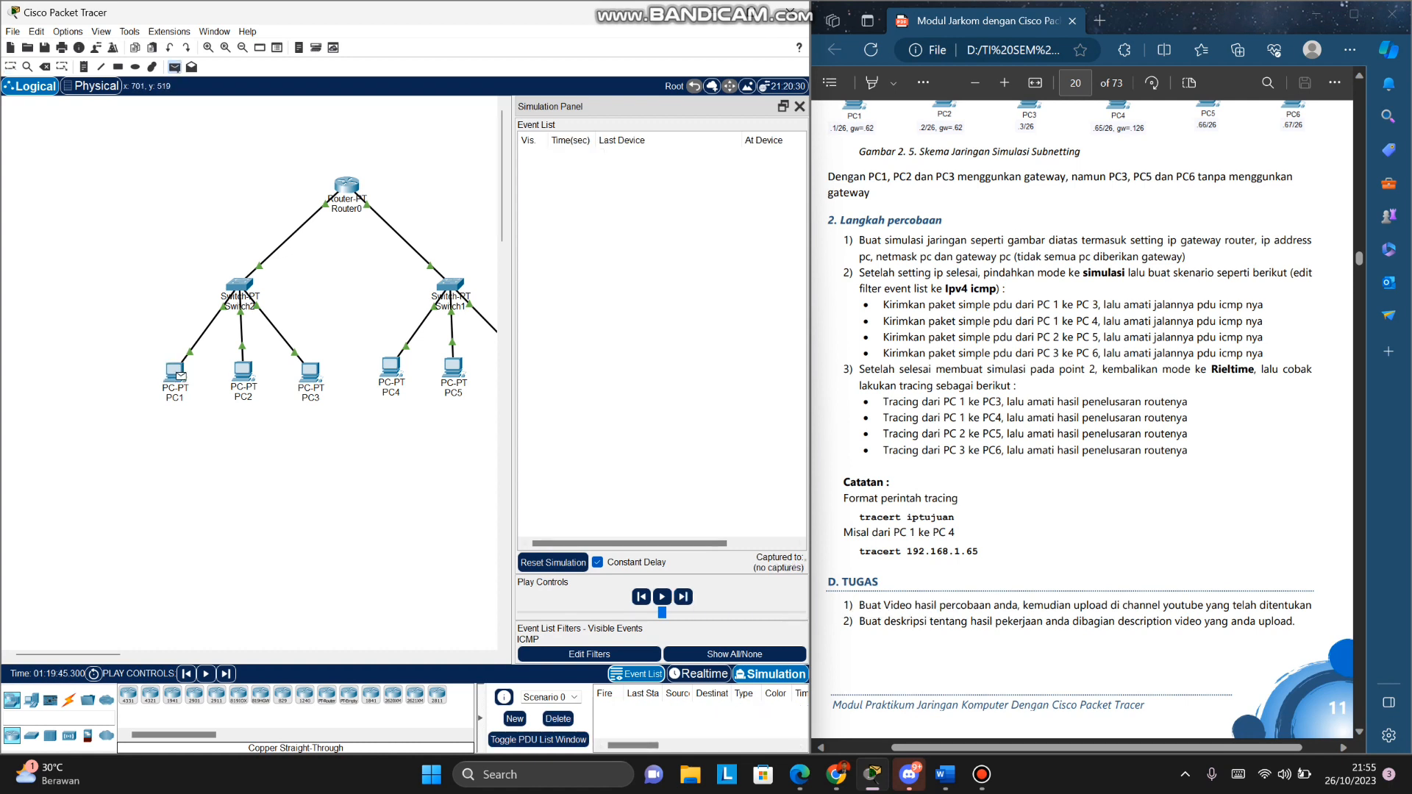
{"action": "left_click", "coordinate": [392, 370]}
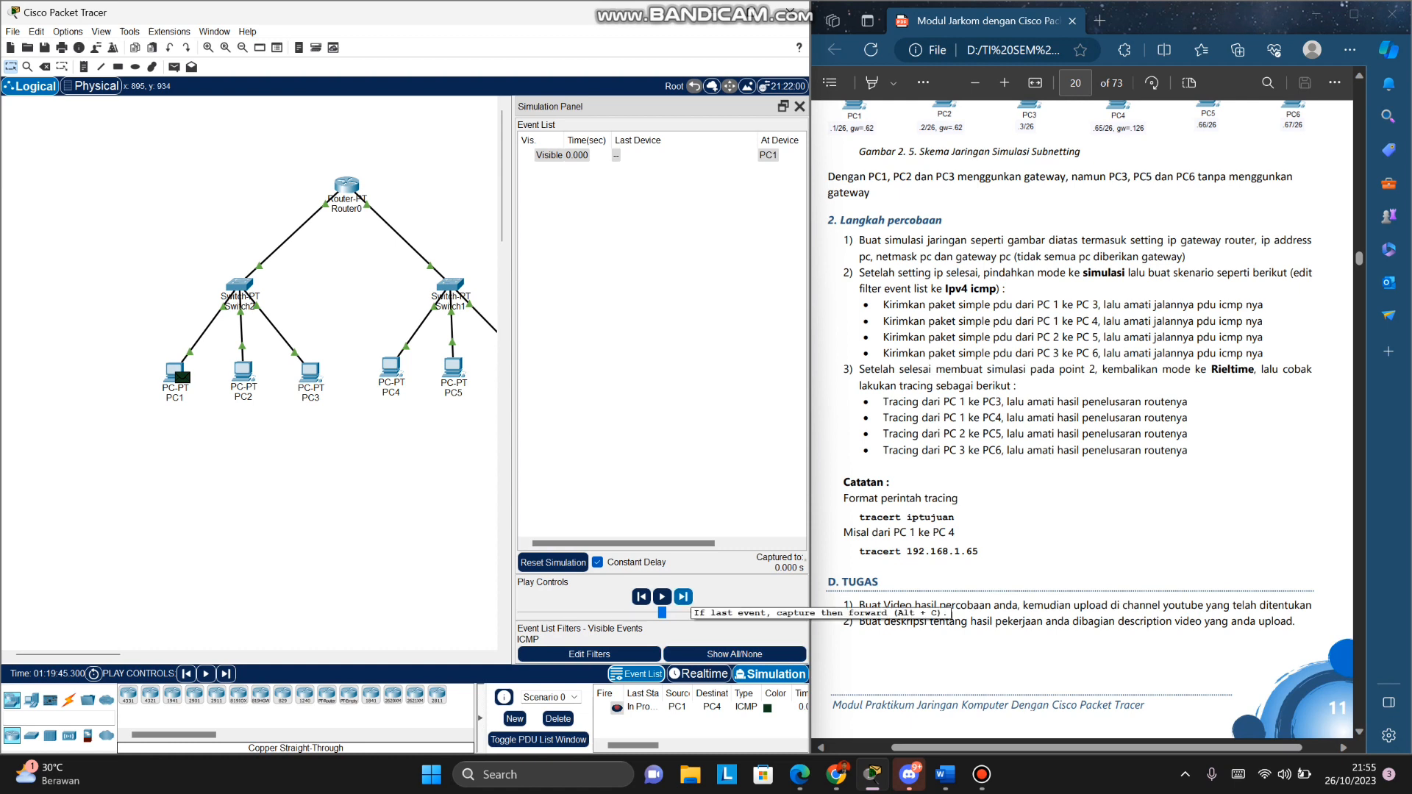
Step: Advance the simulation event by event until the packet reaches PC4, and open its PDU information there
{"action": "left_click", "coordinate": [683, 597]}
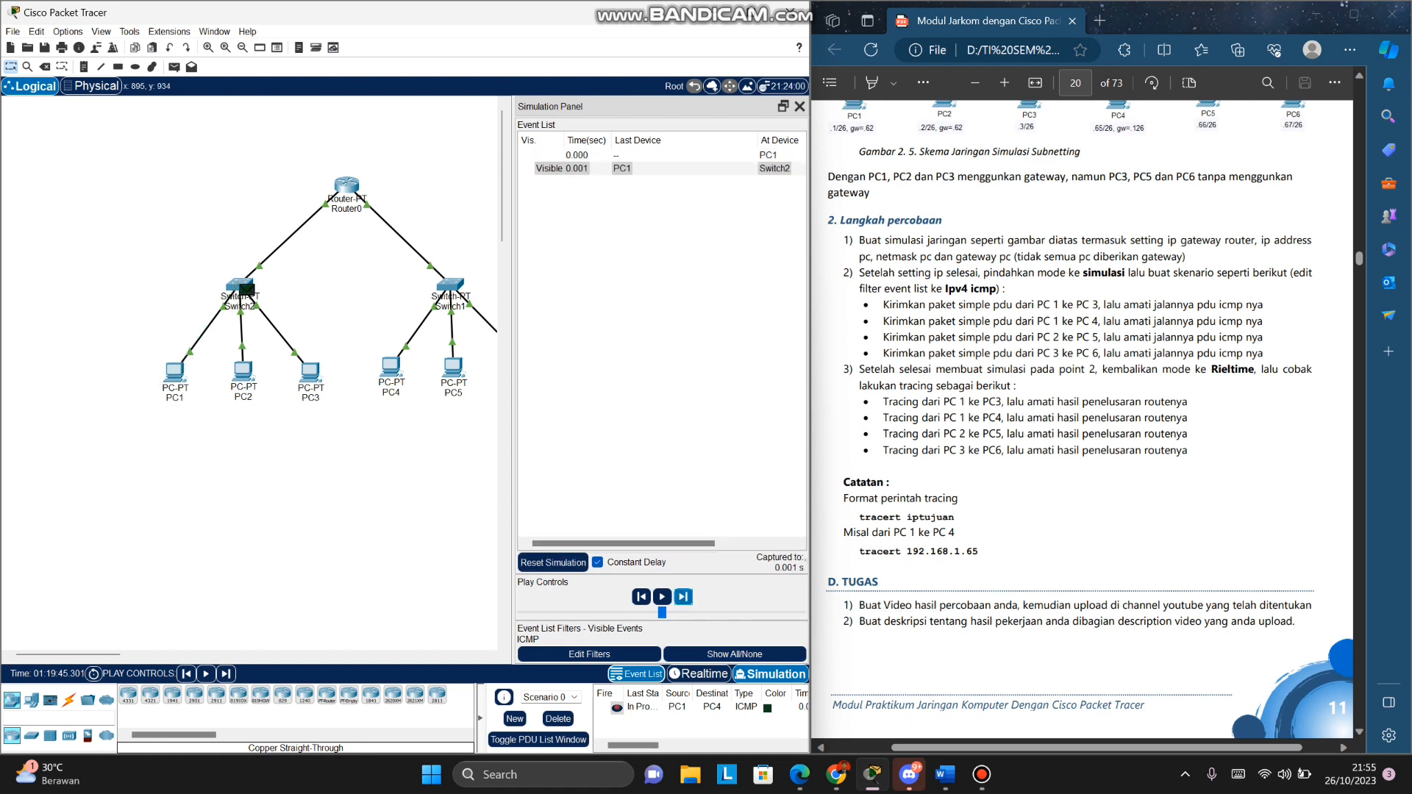
{"action": "left_click", "coordinate": [684, 597]}
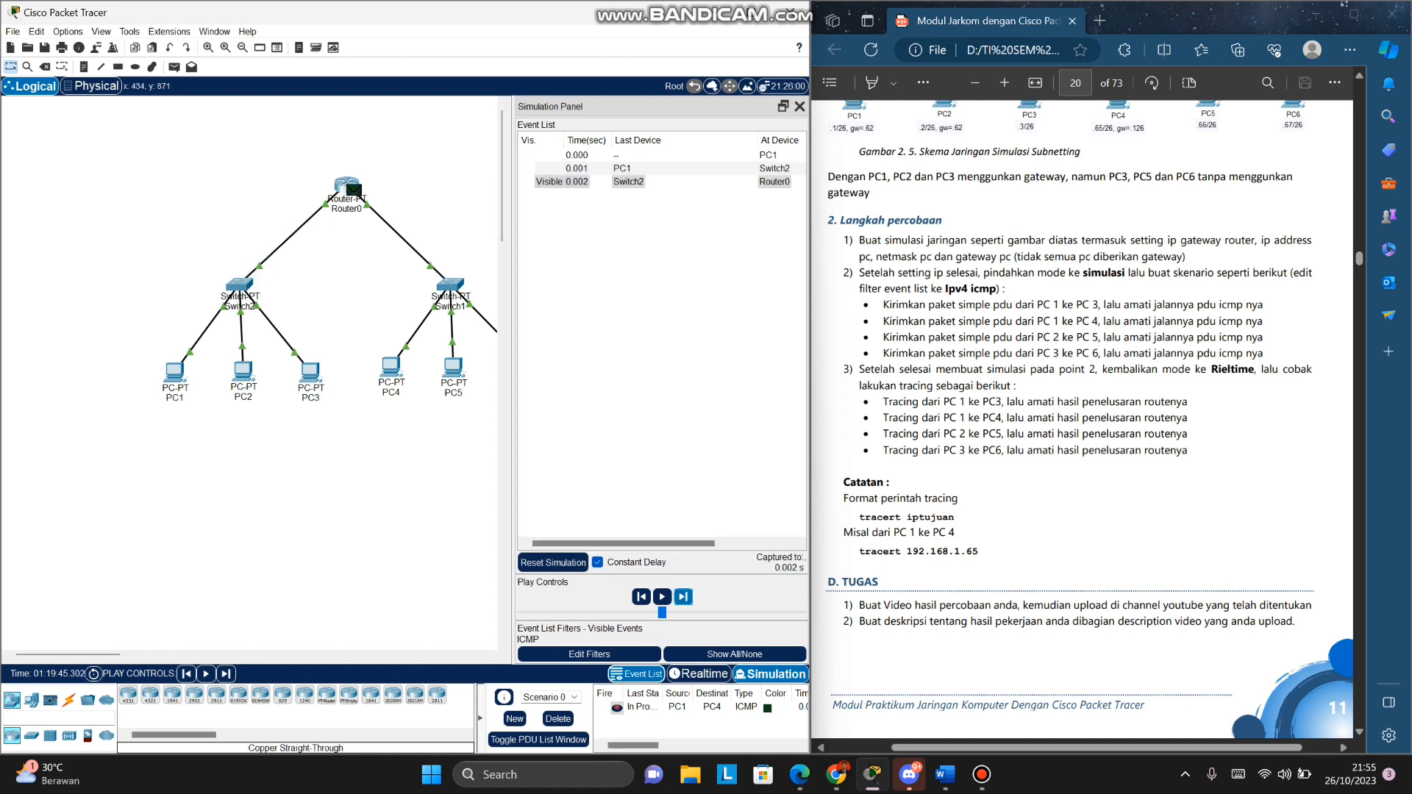
{"action": "left_click_drag", "start_coordinate": [99, 654], "coordinate": [121, 654]}
{"action": "left_click", "coordinate": [683, 597]}
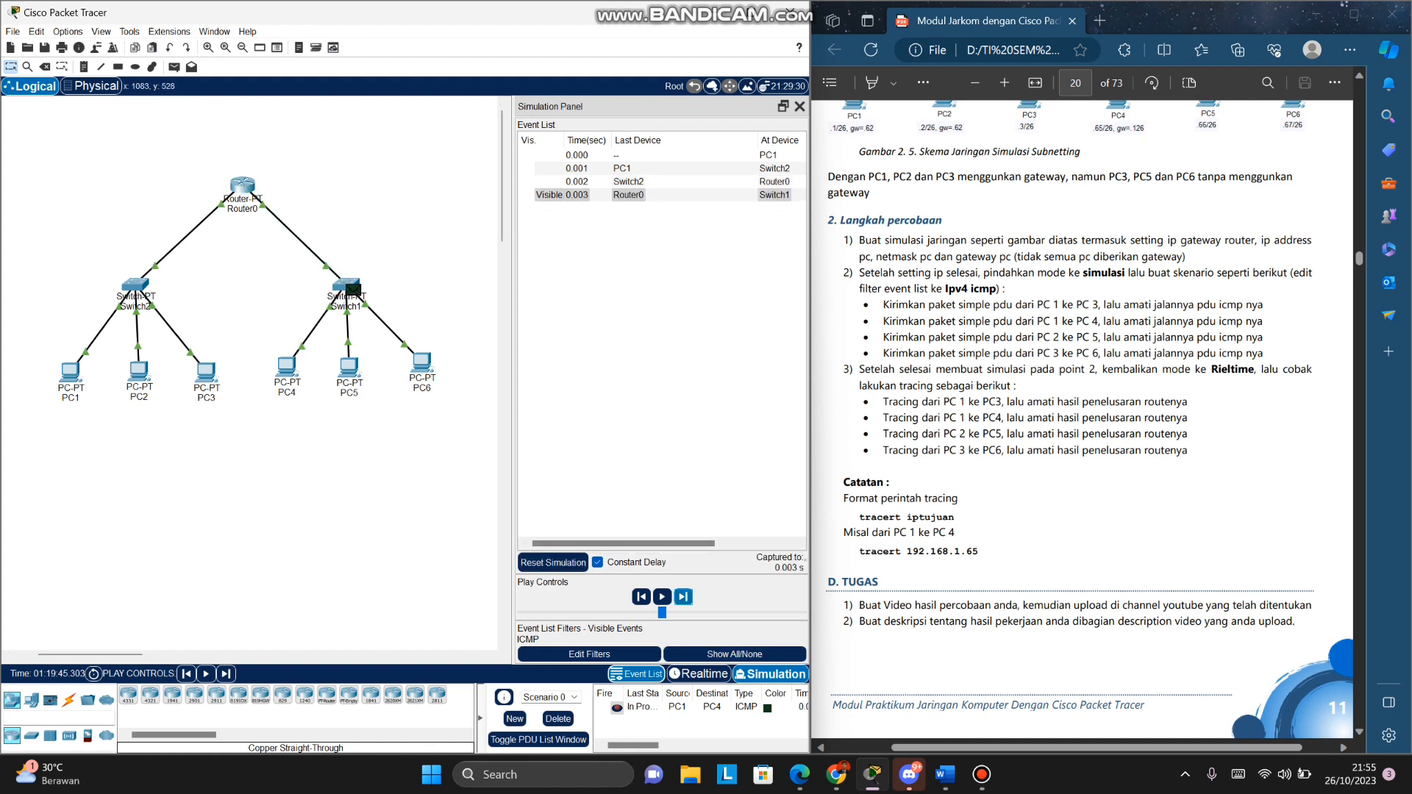
{"action": "left_click", "coordinate": [683, 597]}
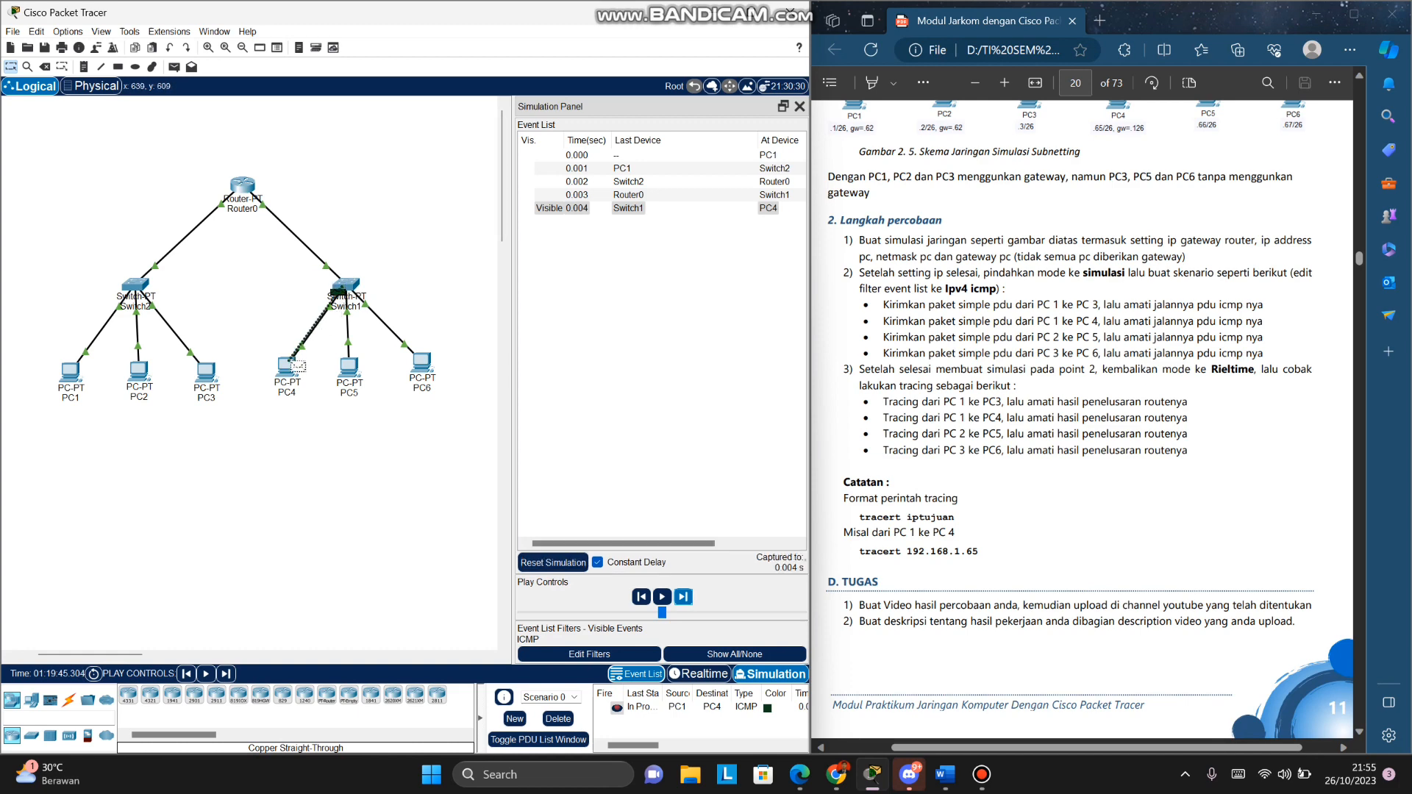
{"action": "left_click", "coordinate": [294, 372]}
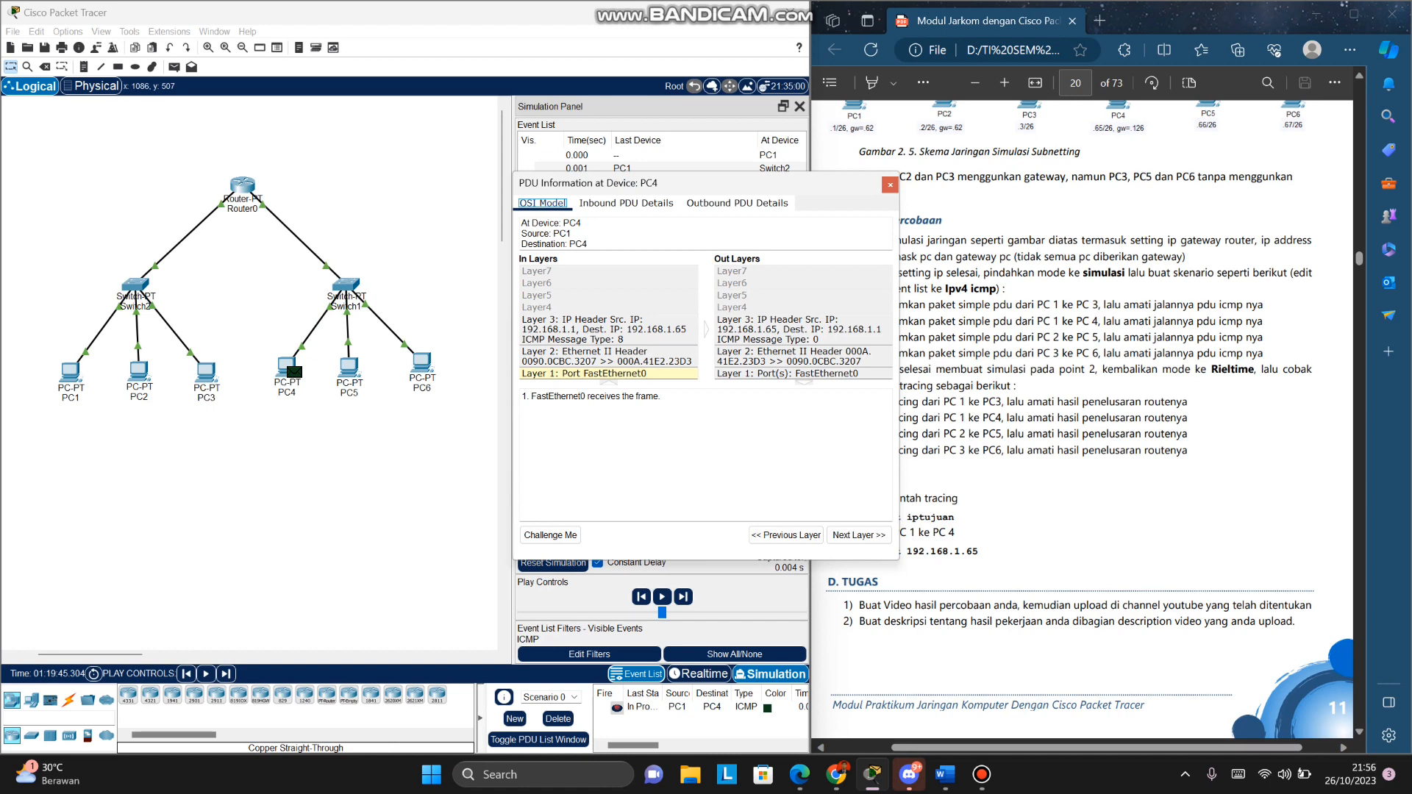
Step: Read the inbound and outbound Layer 3 details of the PDU at PC4, and close the PDU information
{"action": "left_click", "coordinate": [609, 330]}
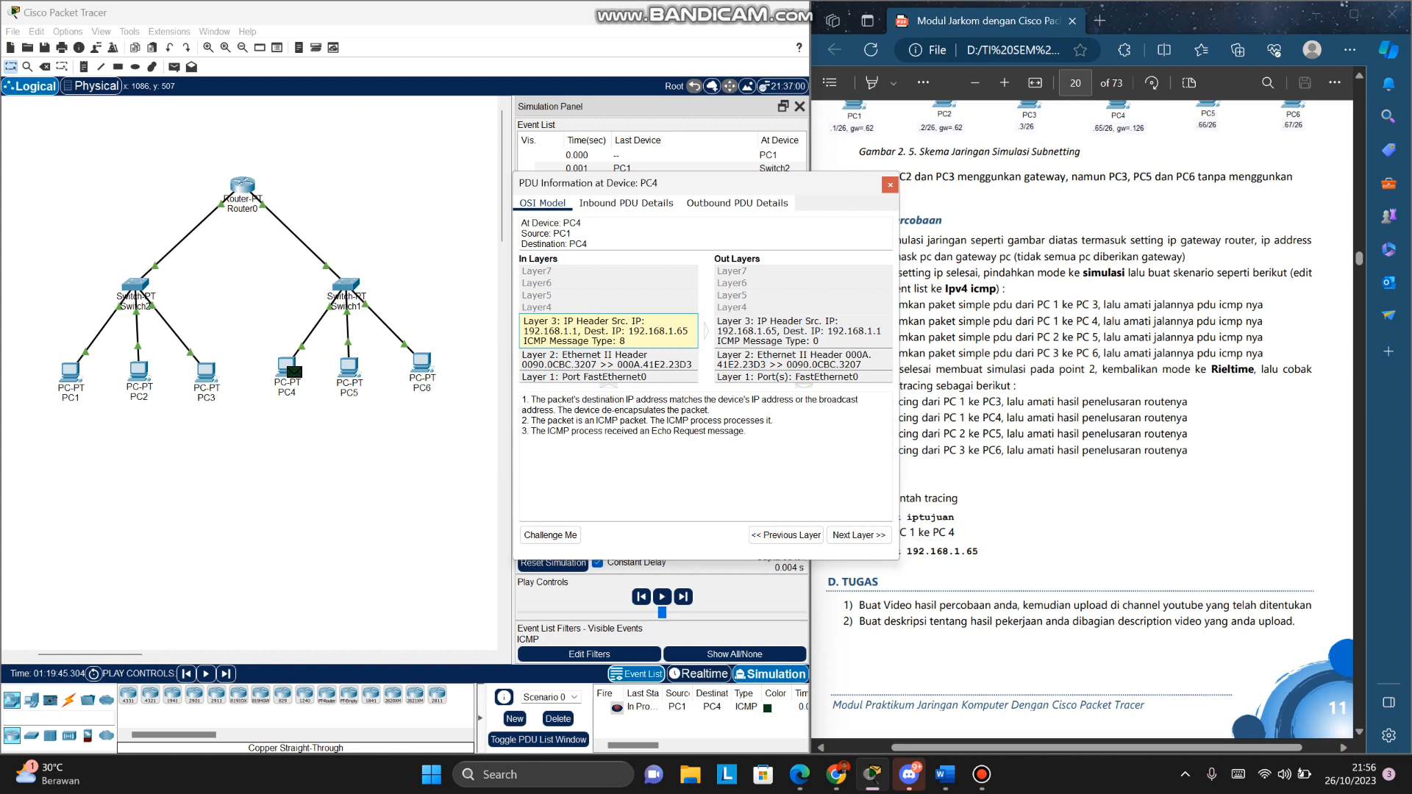
{"action": "left_click", "coordinate": [804, 331]}
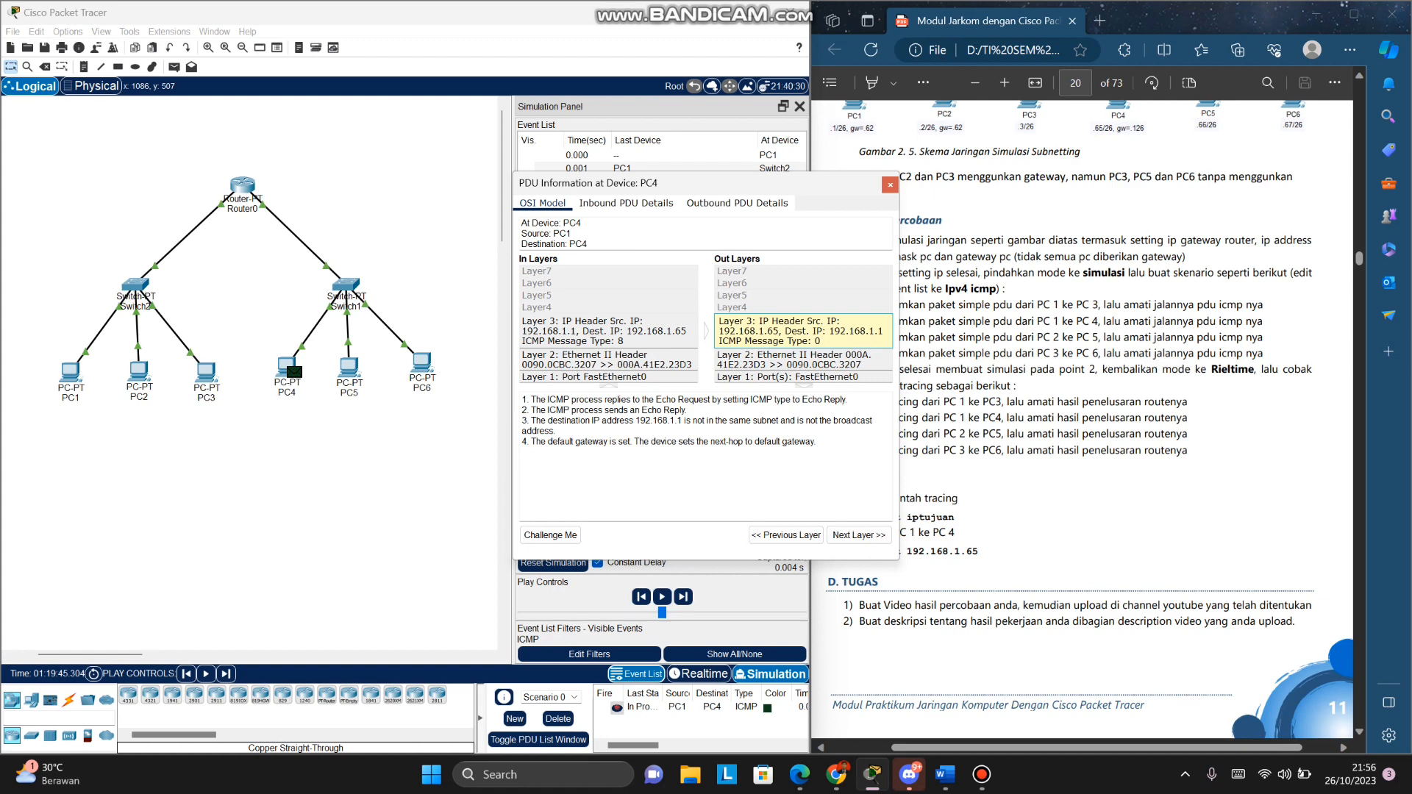
{"action": "left_click", "coordinate": [890, 184]}
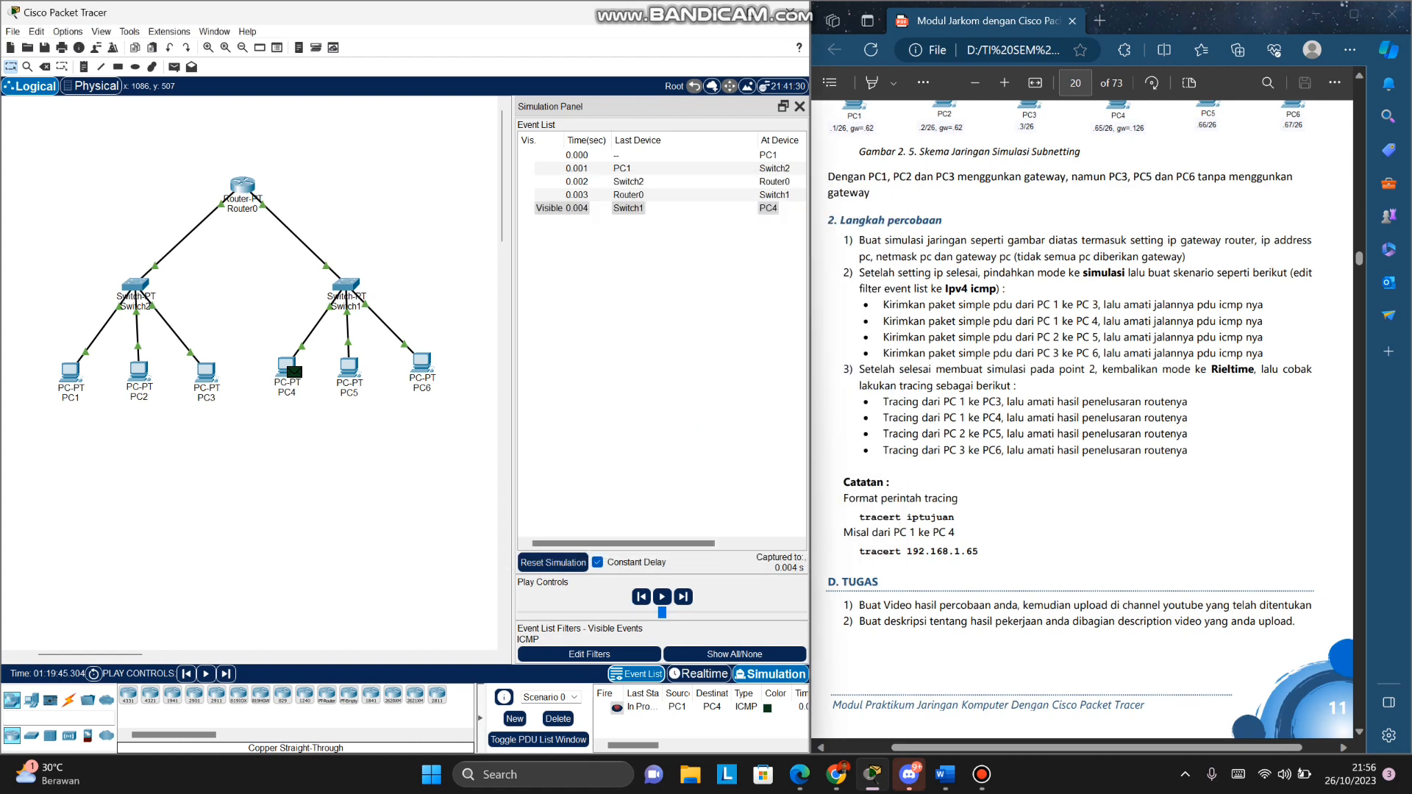
Step: Advance the simulation event by event until PC4's reply travels through Router0 back to PC1
{"action": "left_click", "coordinate": [683, 597]}
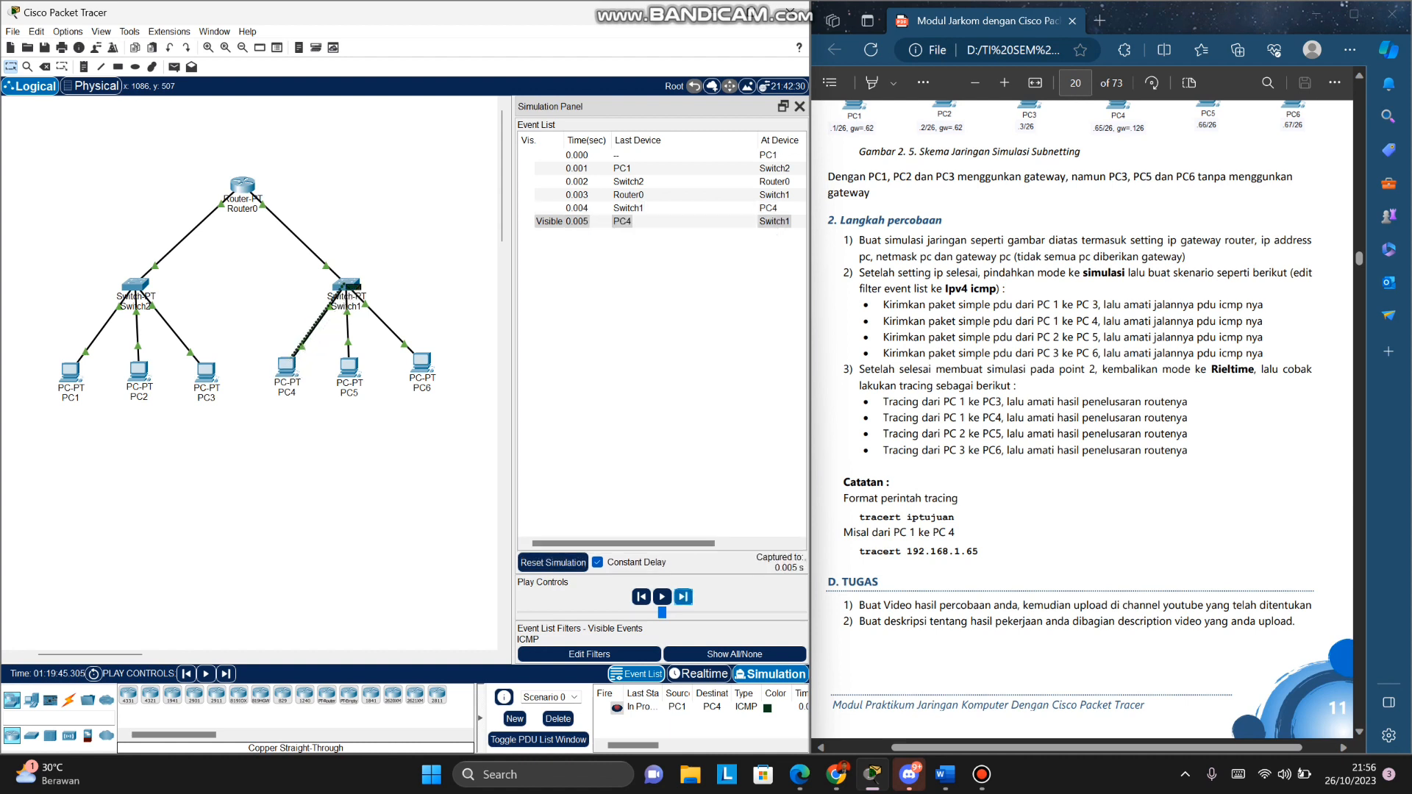
{"action": "left_click", "coordinate": [684, 597]}
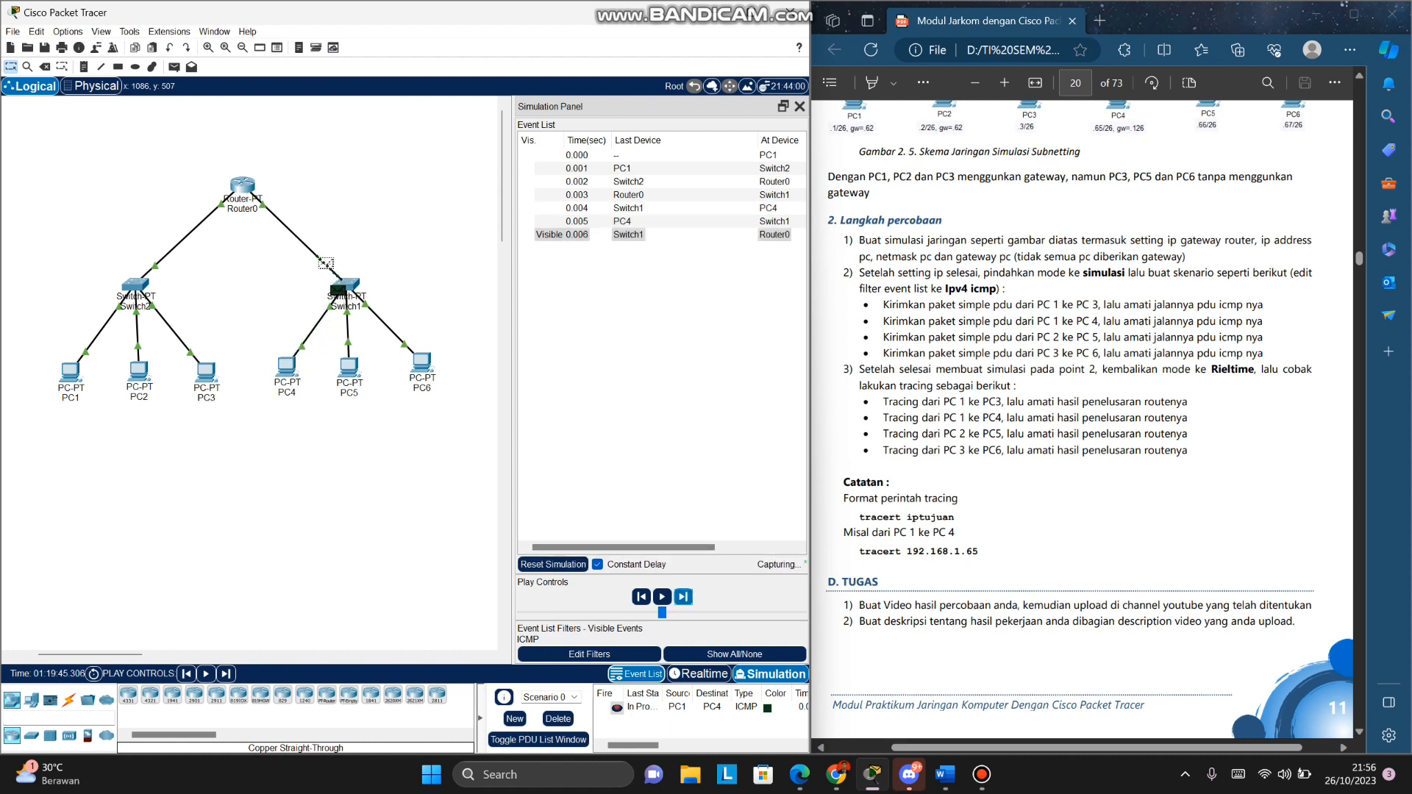
{"action": "left_click", "coordinate": [684, 597]}
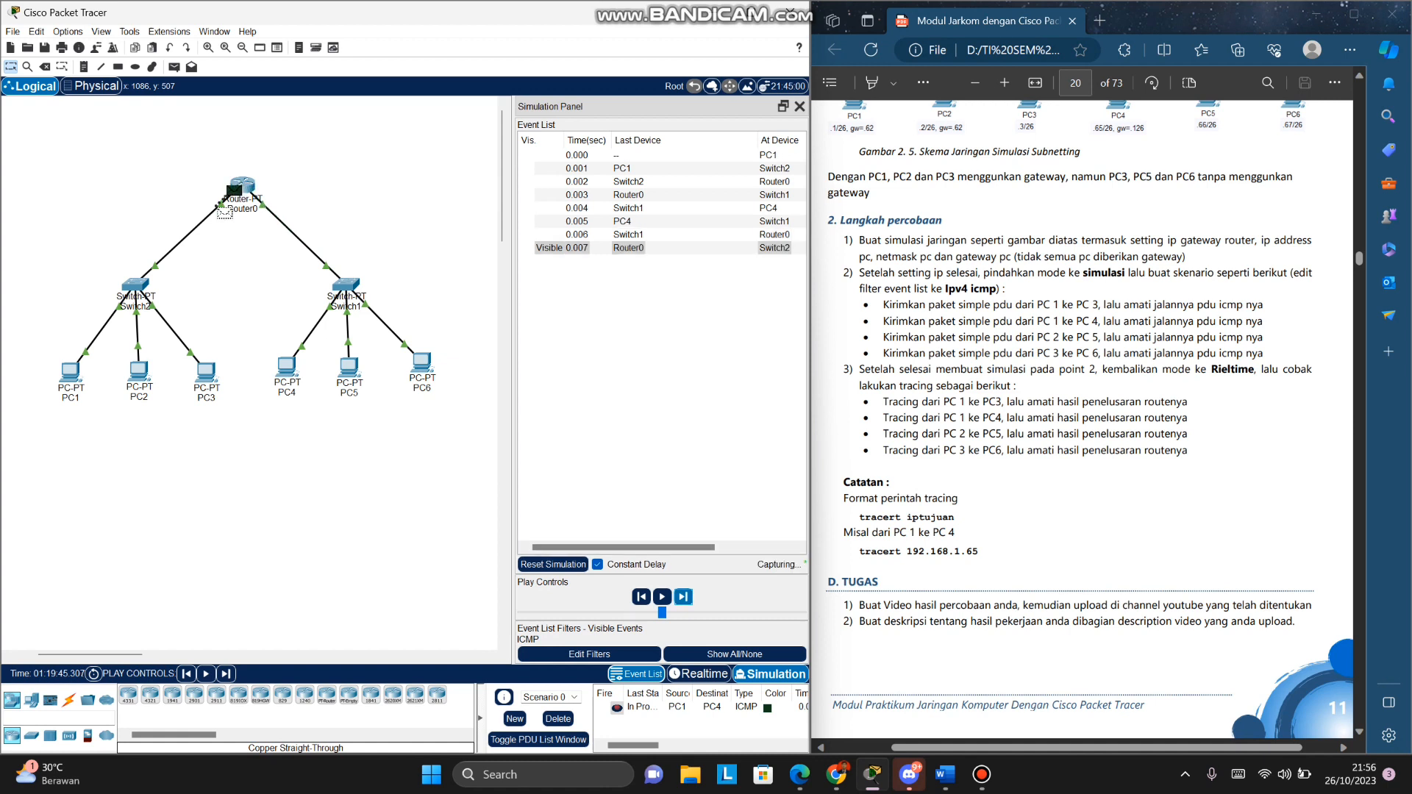
{"action": "left_click", "coordinate": [683, 596]}
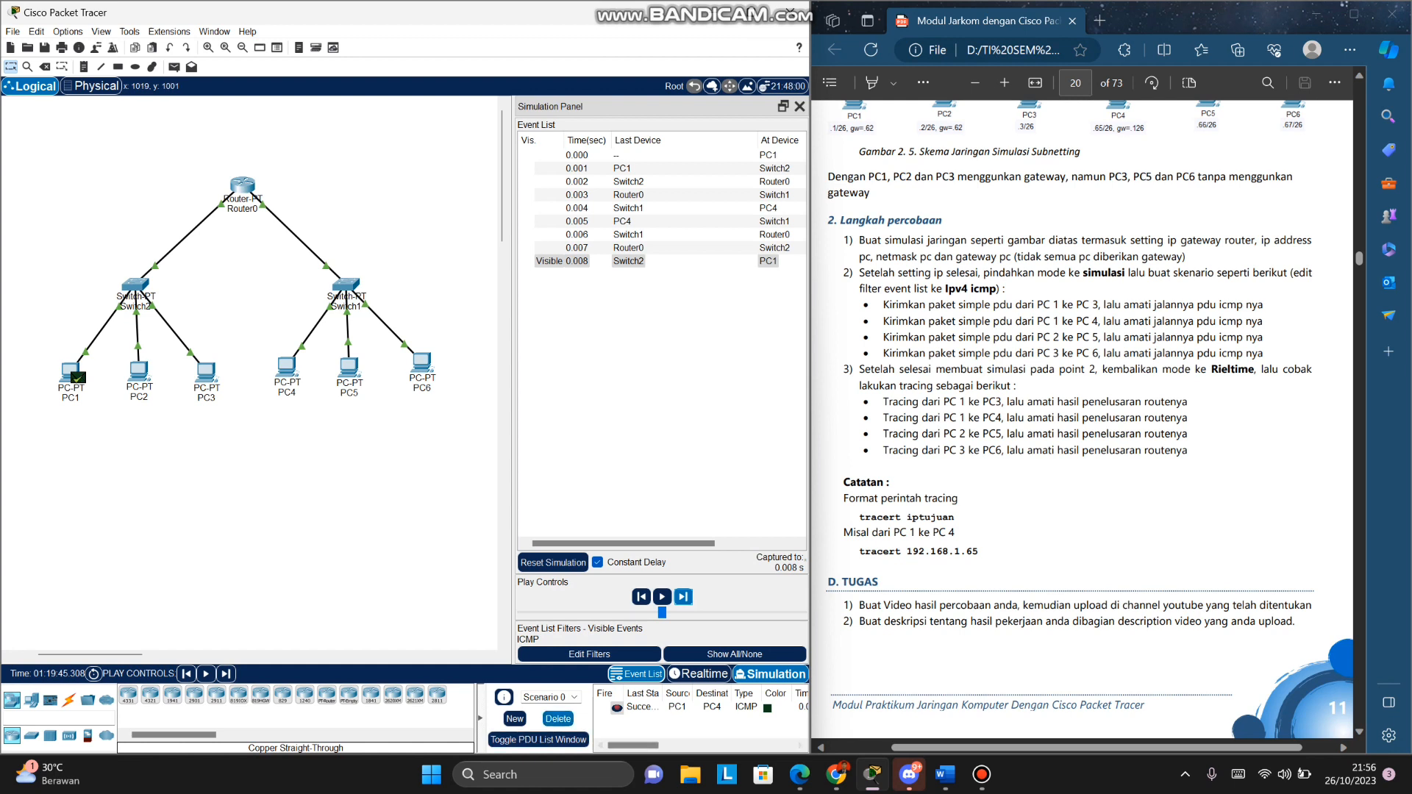
Step: Delete the finished PC1-to-PC4 scenario and add a simple PDU from PC2 to PC5
{"action": "left_click", "coordinate": [558, 718]}
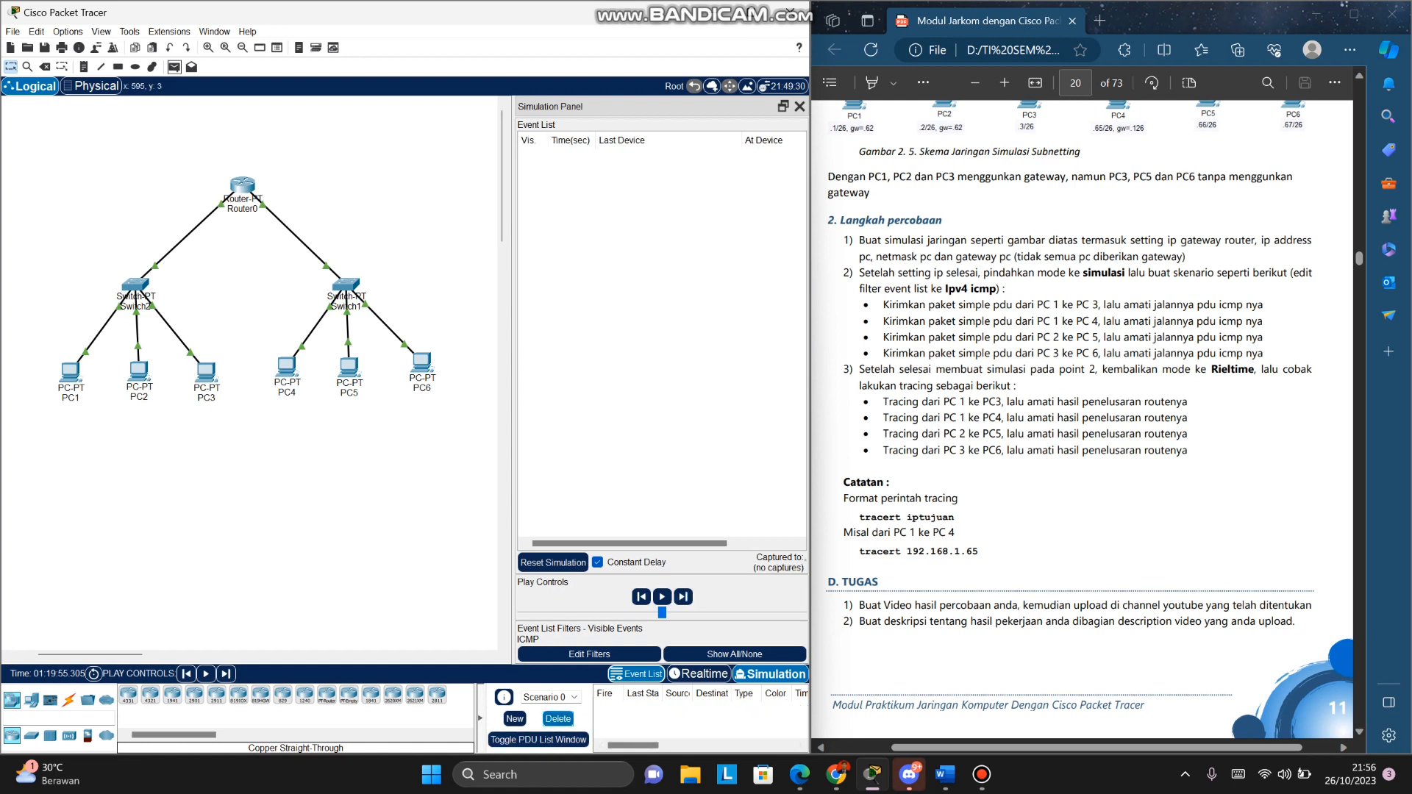
{"action": "left_click", "coordinate": [175, 66]}
{"action": "left_click", "coordinate": [139, 371]}
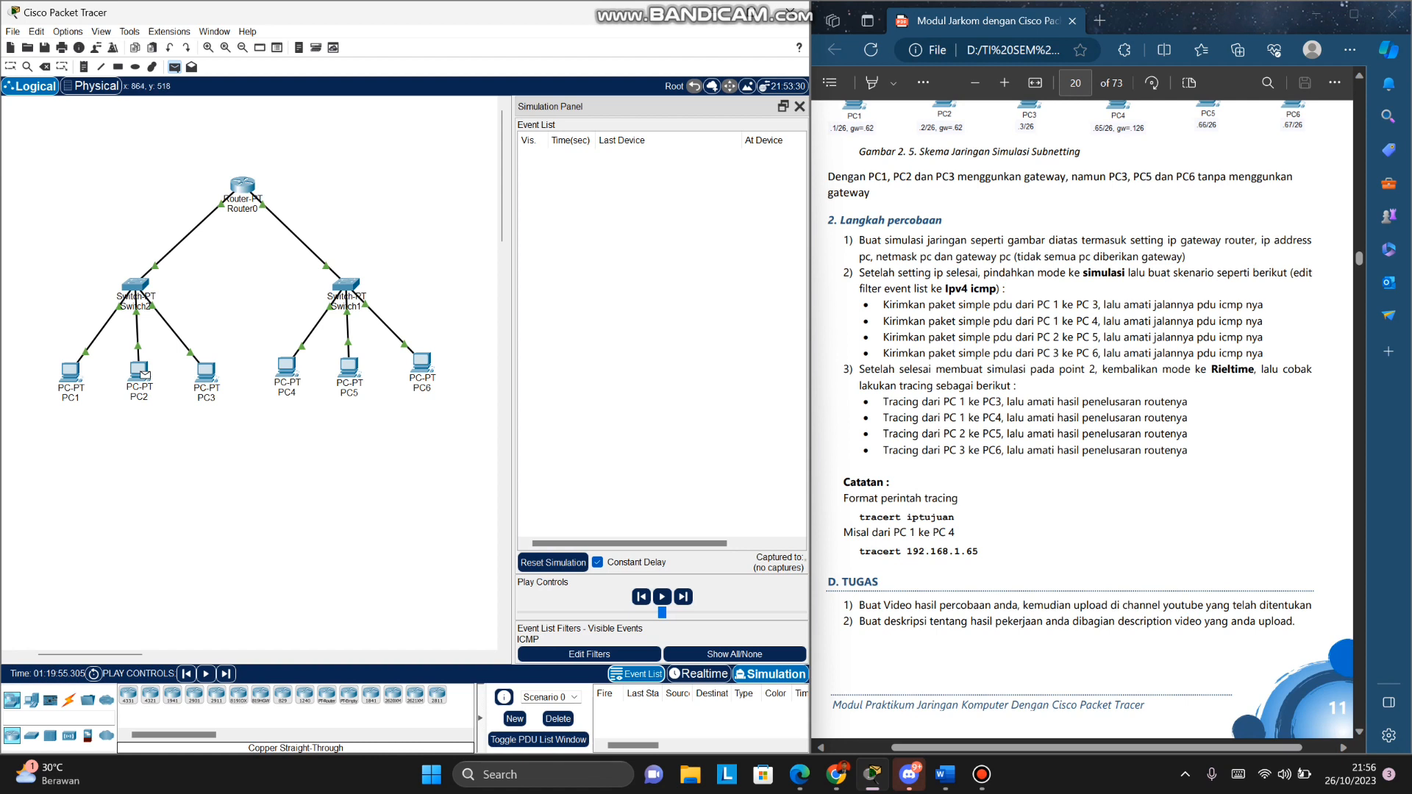
{"action": "left_click", "coordinate": [350, 367]}
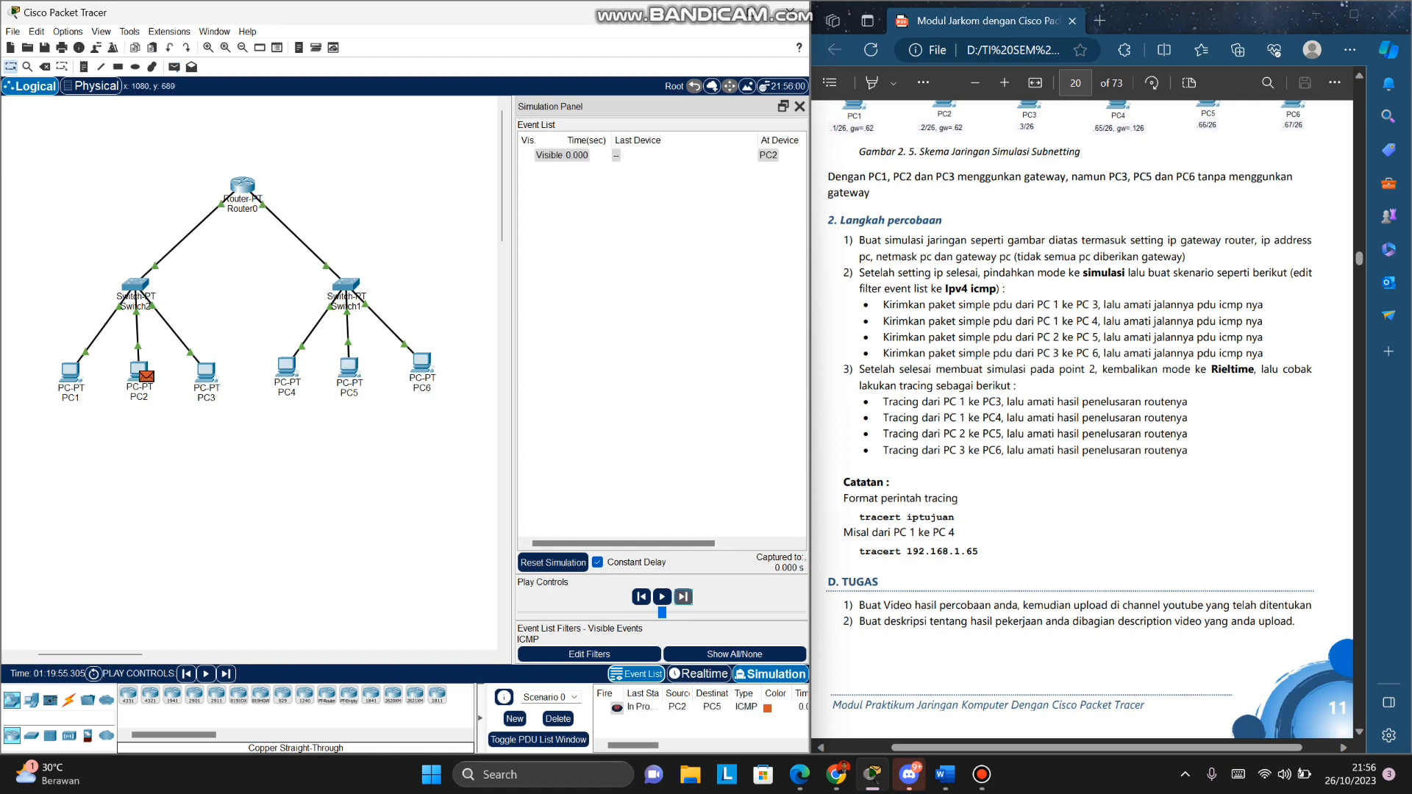
Step: Advance the PC2-to-PC5 simulation event by event through Switch2 to Router0, and keep advancing past the router
{"action": "left_click", "coordinate": [683, 597]}
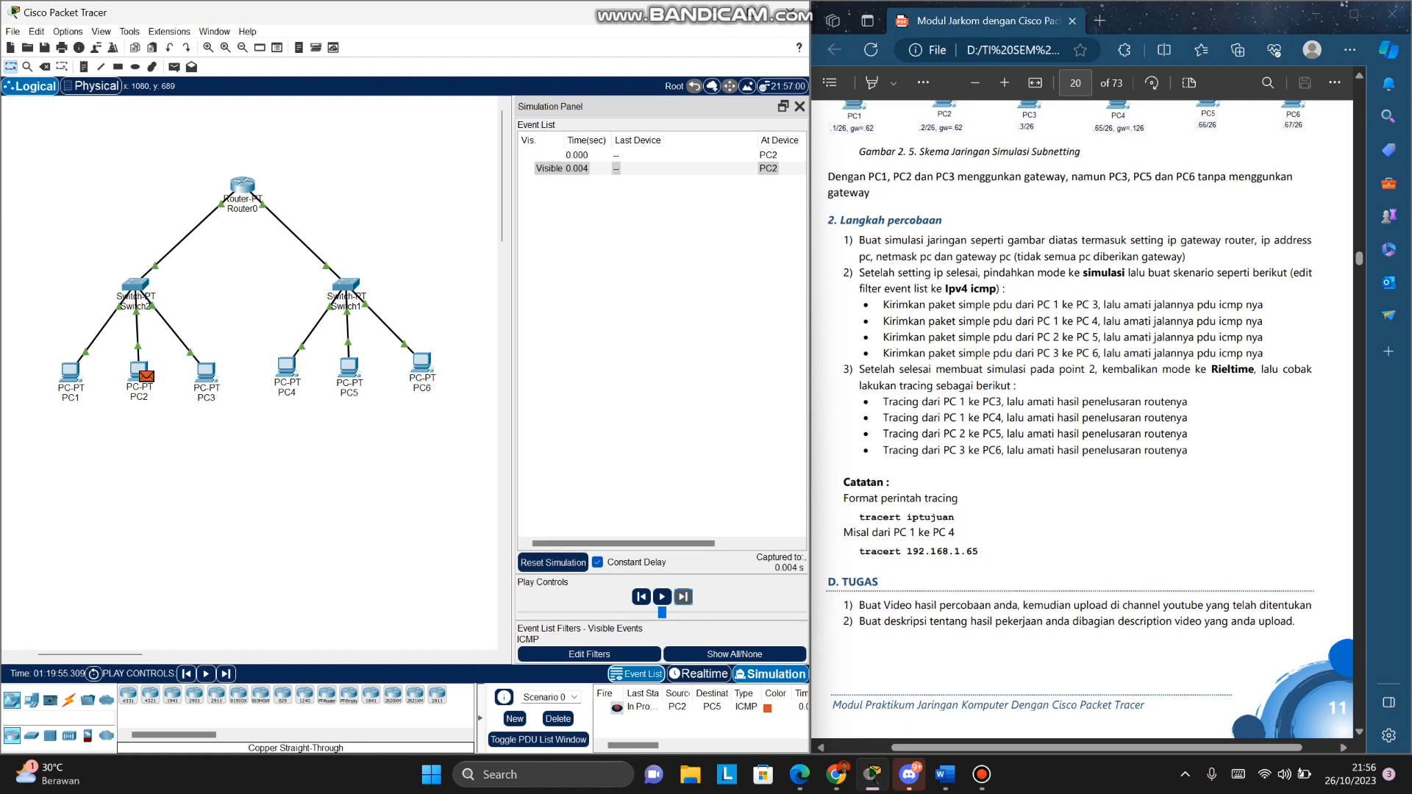
{"action": "left_click", "coordinate": [683, 597]}
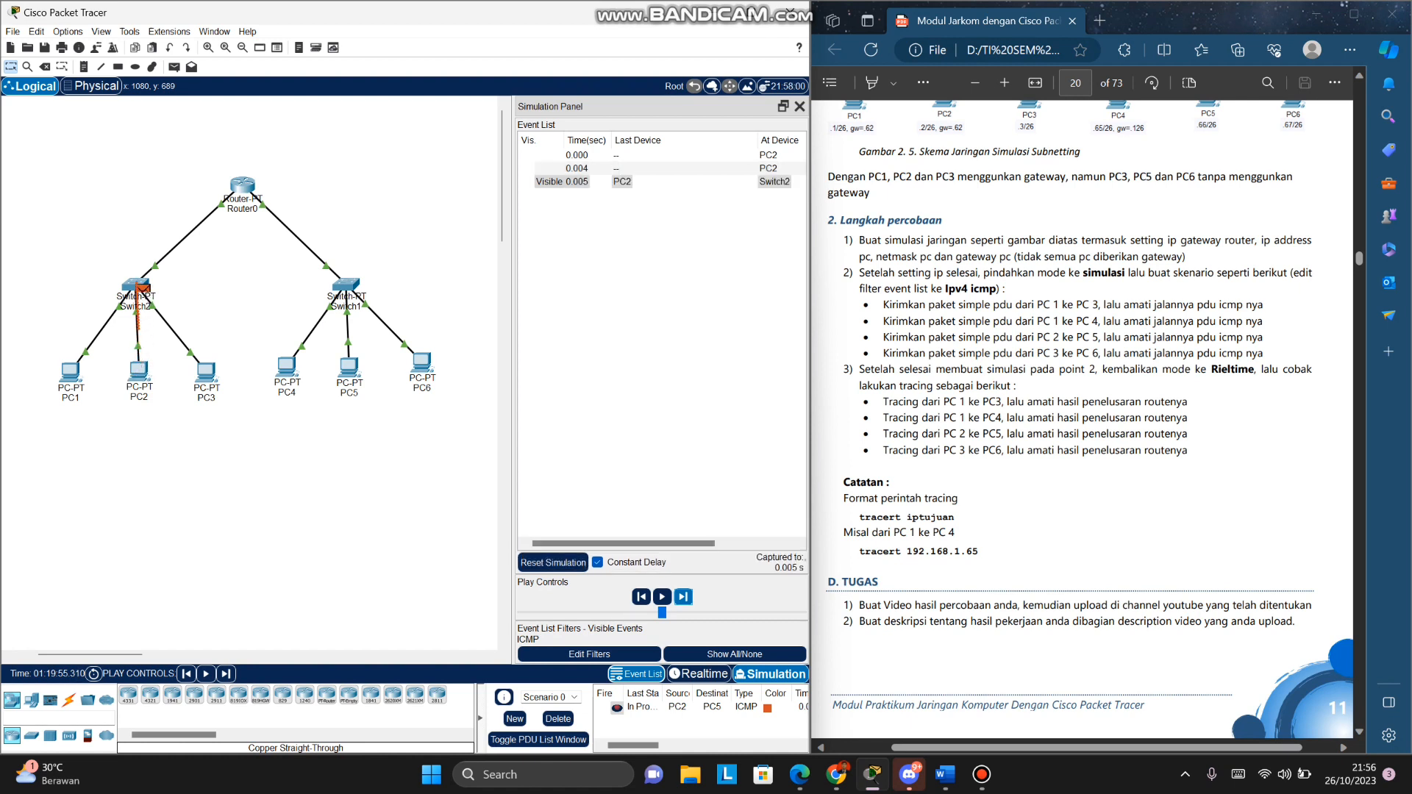
{"action": "left_click", "coordinate": [683, 597]}
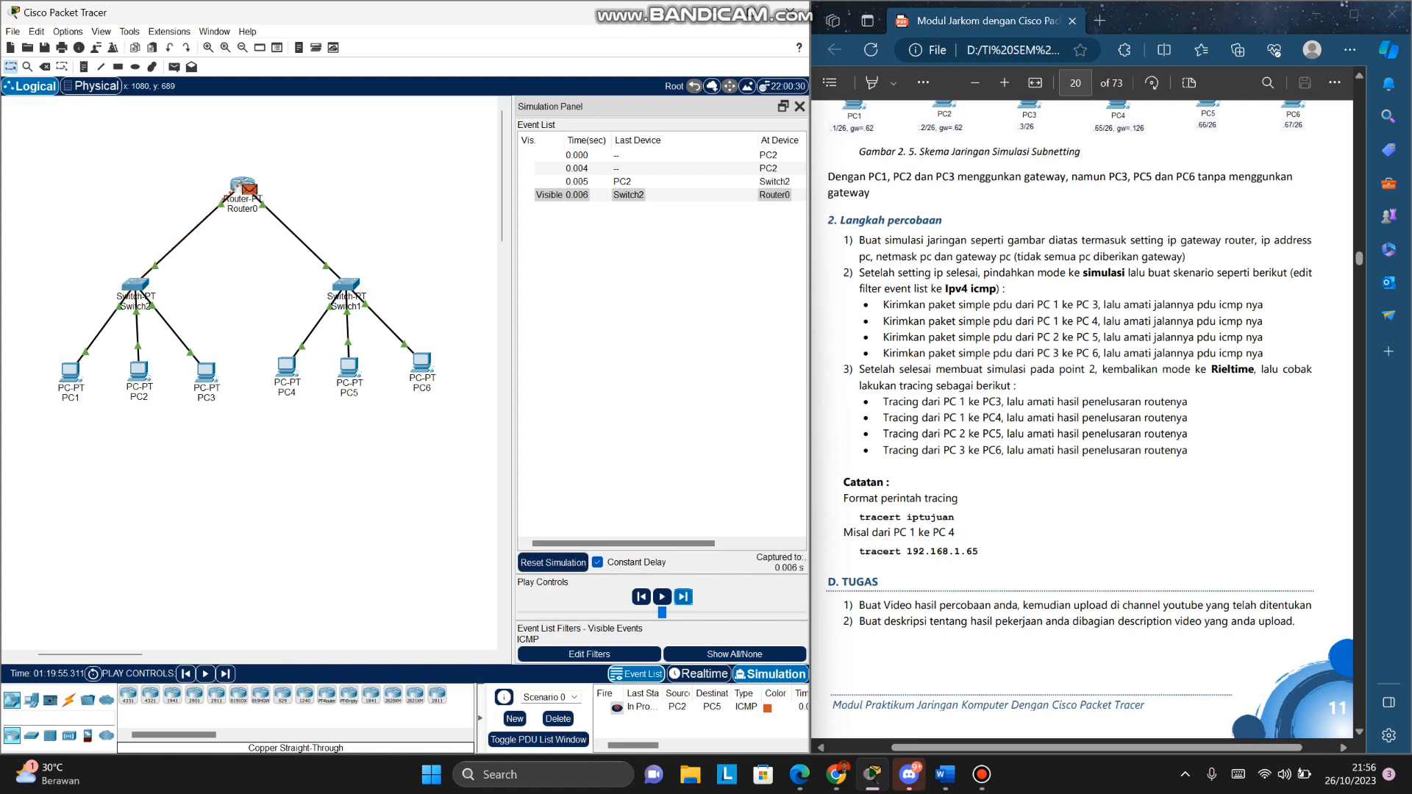
{"action": "left_click", "coordinate": [684, 597]}
{"action": "left_click", "coordinate": [684, 597]}
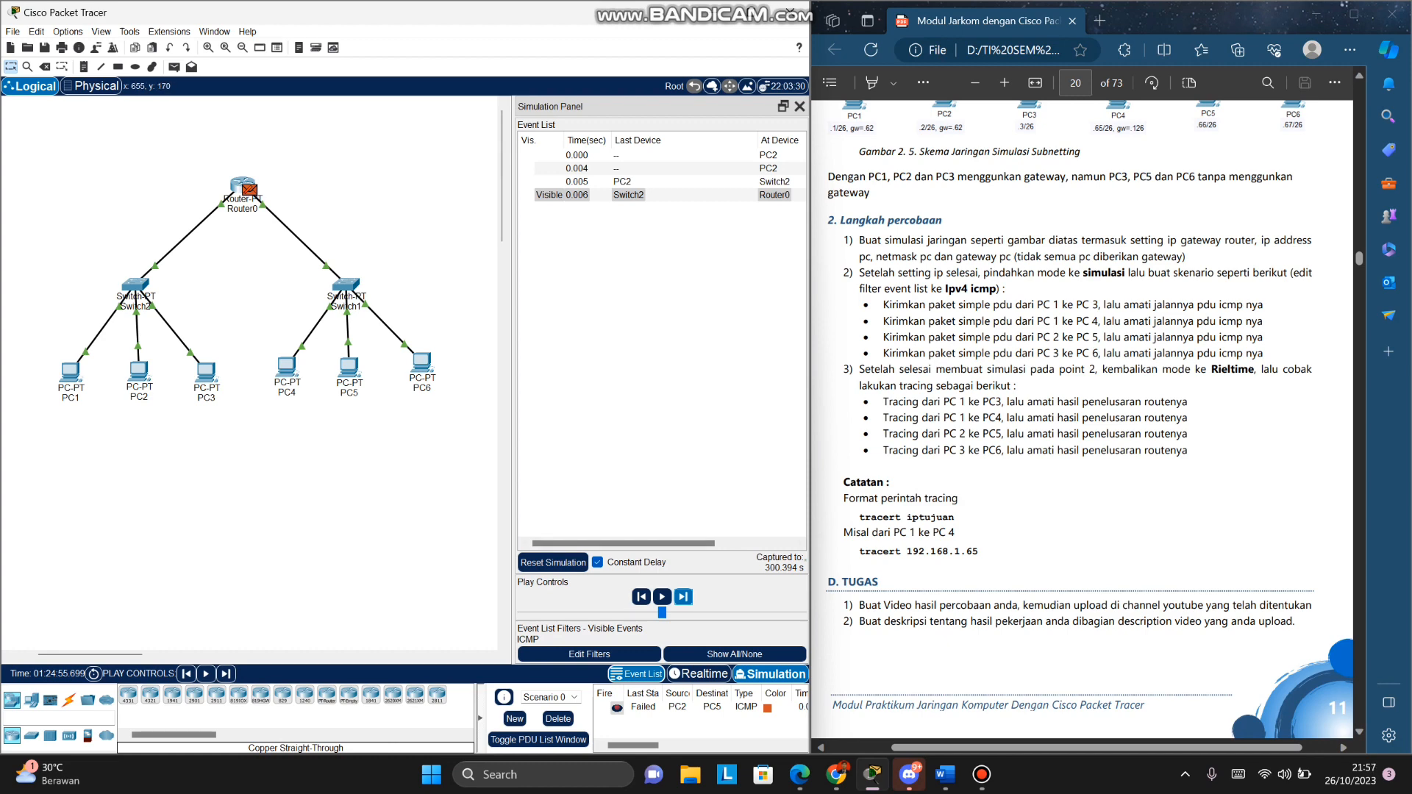
Step: Open the PDU information at Router0, arrange its window to read the inbound and outbound layers, and close it
{"action": "left_click", "coordinate": [250, 190]}
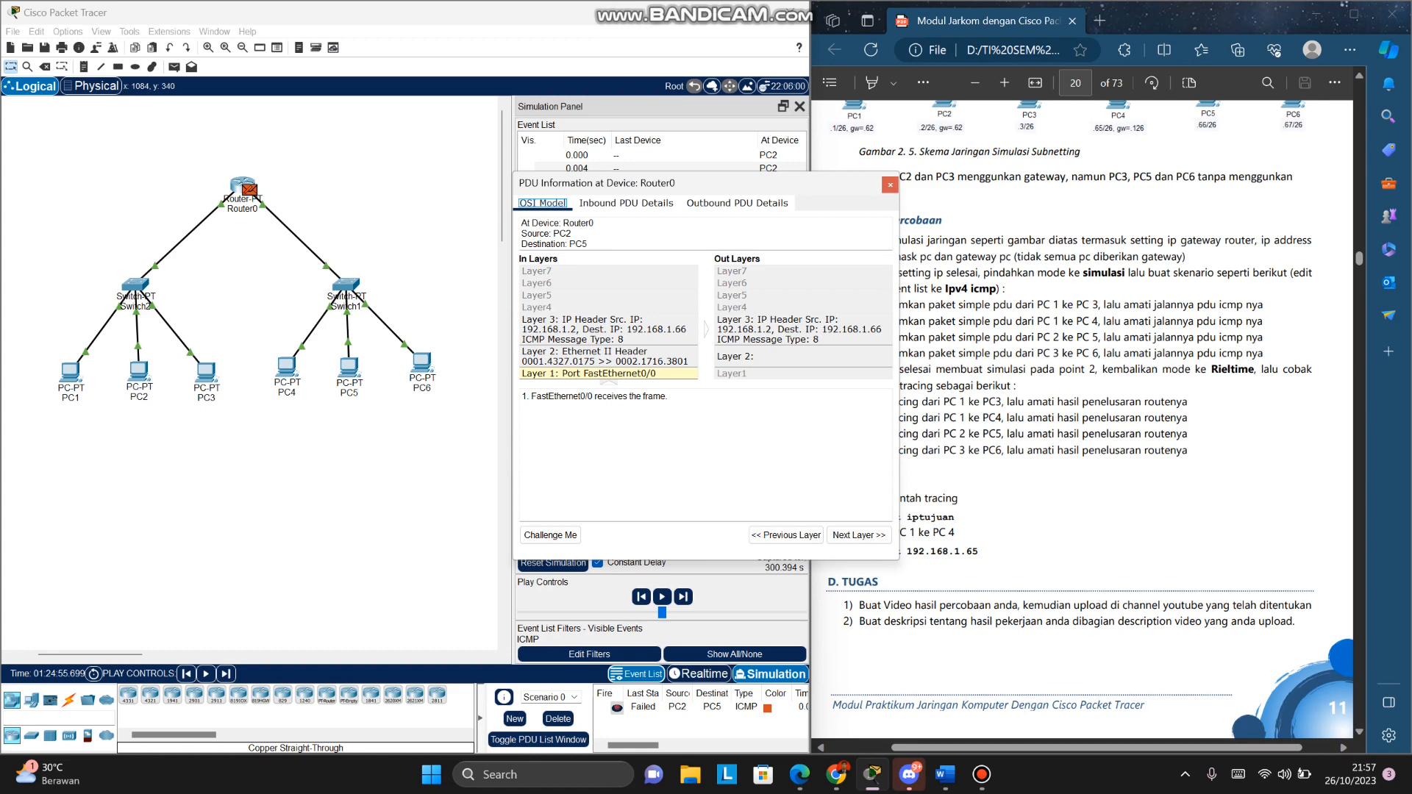
{"action": "left_click_drag", "start_coordinate": [780, 183], "coordinate": [557, 242]}
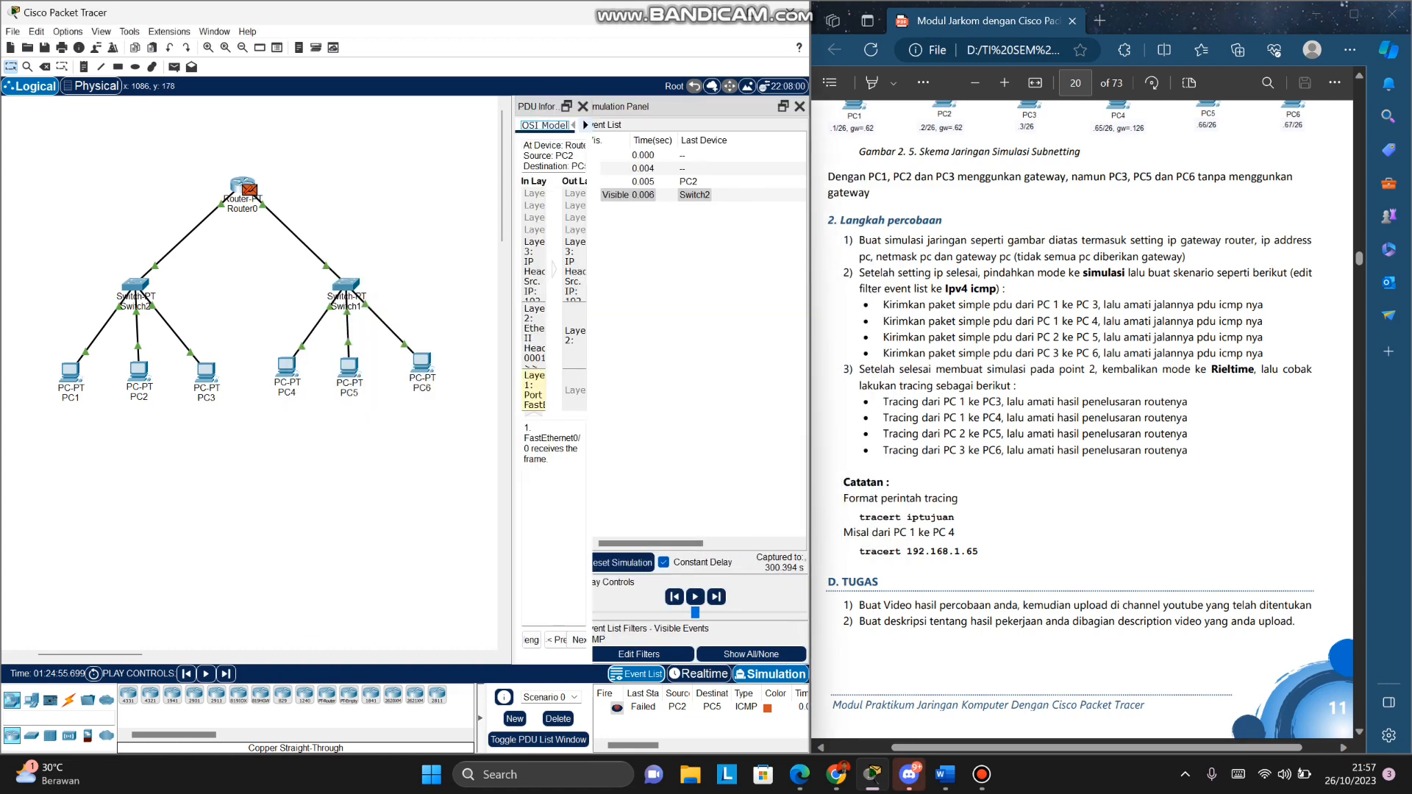
{"action": "left_click", "coordinate": [584, 106]}
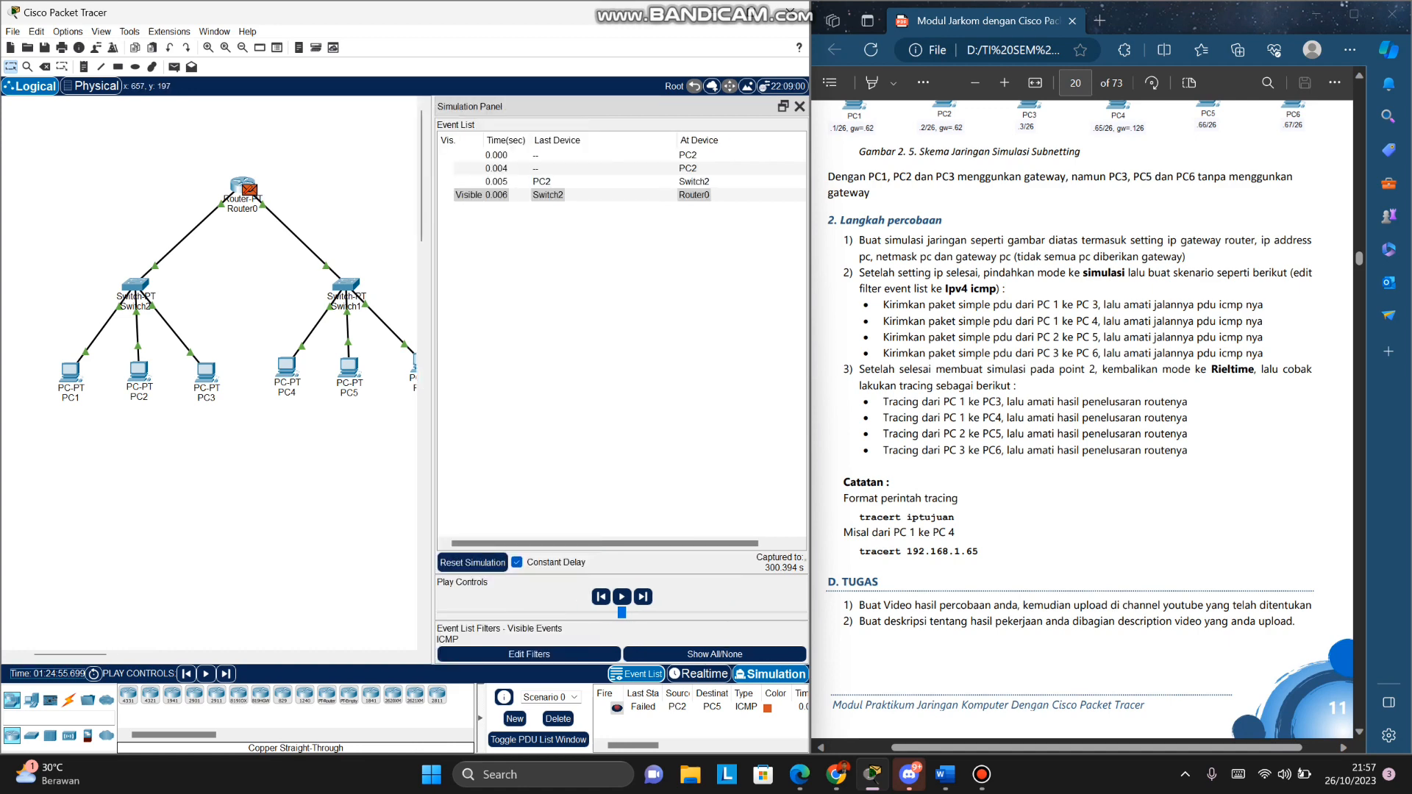
{"action": "left_click", "coordinate": [250, 189]}
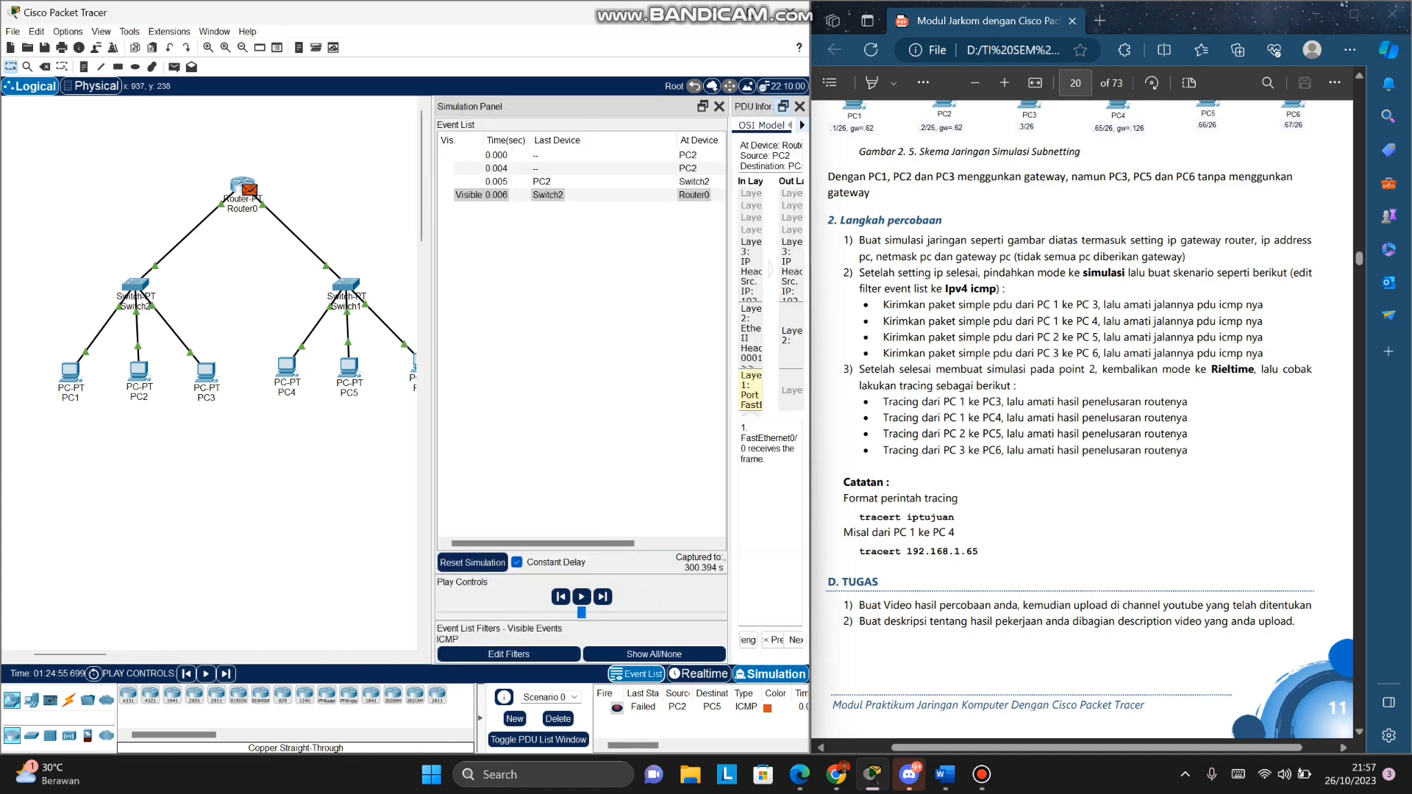
{"action": "left_click", "coordinate": [783, 106]}
{"action": "left_click_drag", "start_coordinate": [765, 84], "coordinate": [458, 172]}
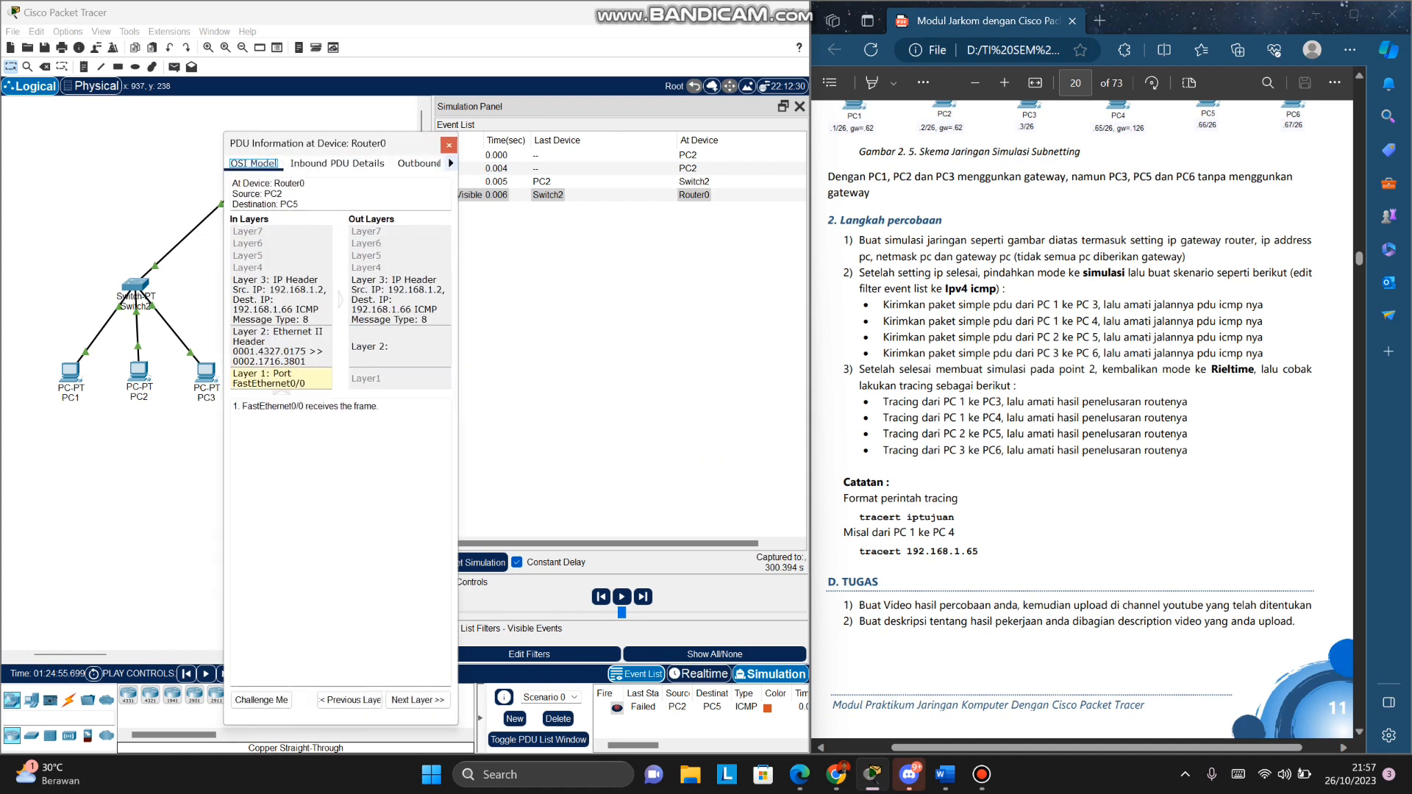
{"action": "left_click_drag", "start_coordinate": [338, 726], "coordinate": [338, 522]}
{"action": "left_click_drag", "start_coordinate": [331, 143], "coordinate": [248, 233]}
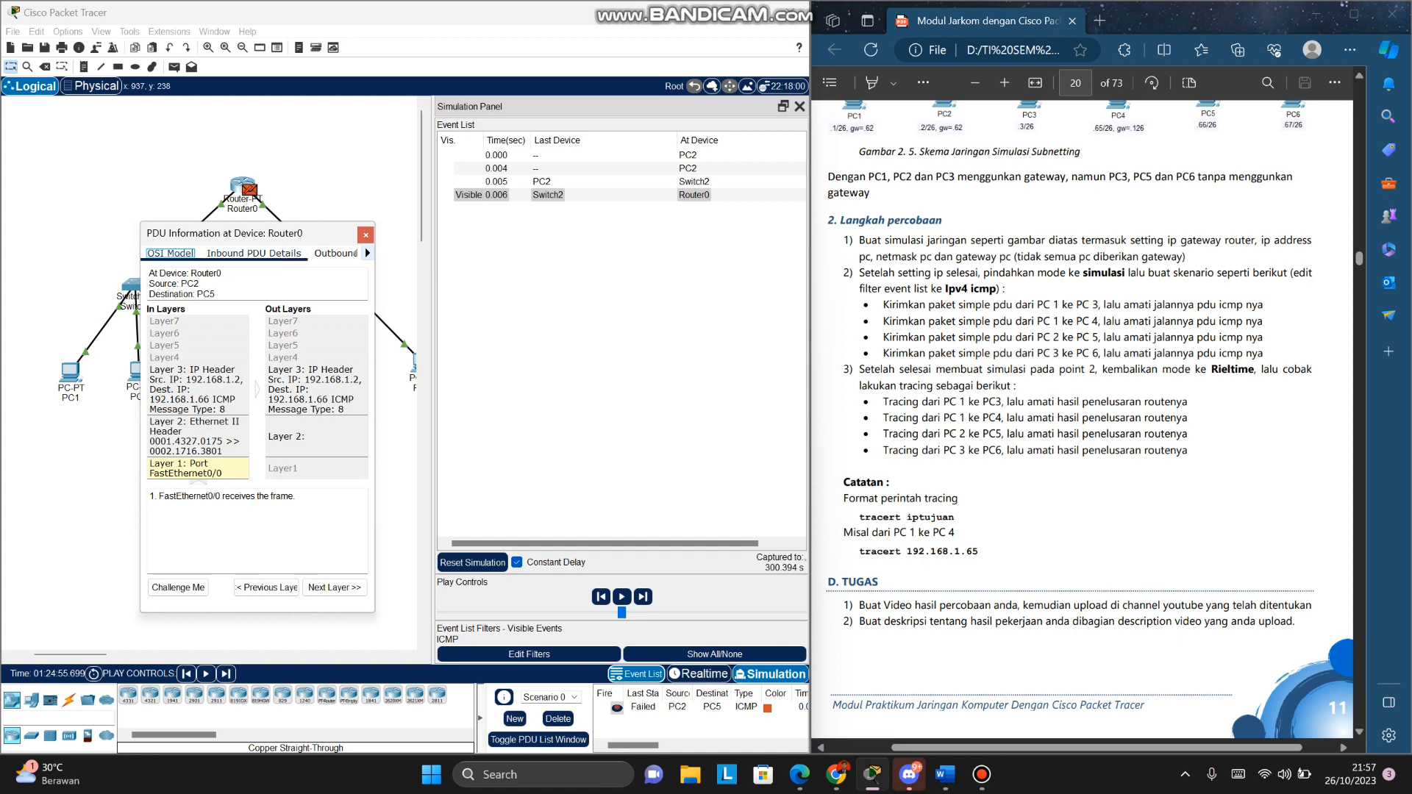
{"action": "left_click_drag", "start_coordinate": [248, 234], "coordinate": [229, 236]}
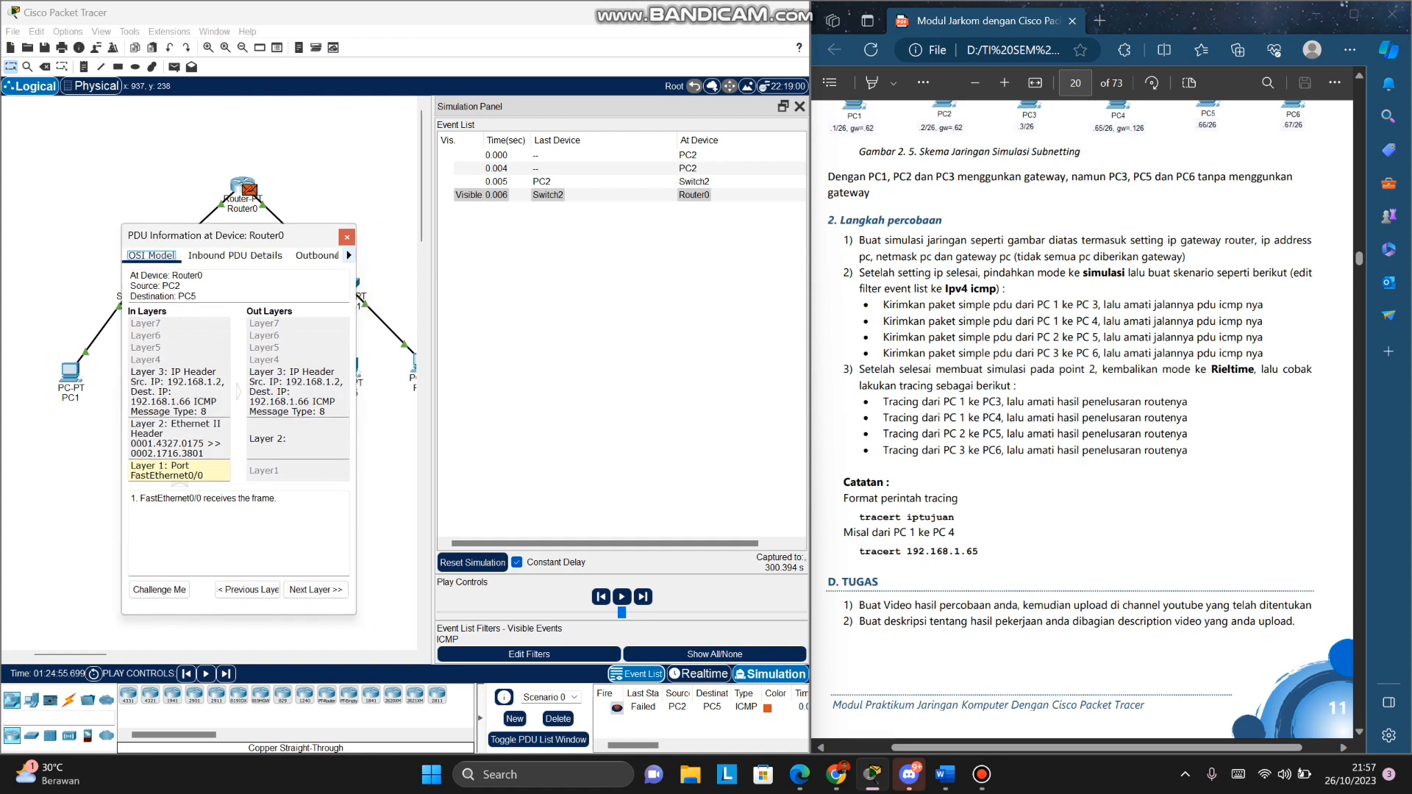
{"action": "left_click_drag", "start_coordinate": [356, 428], "coordinate": [401, 429]}
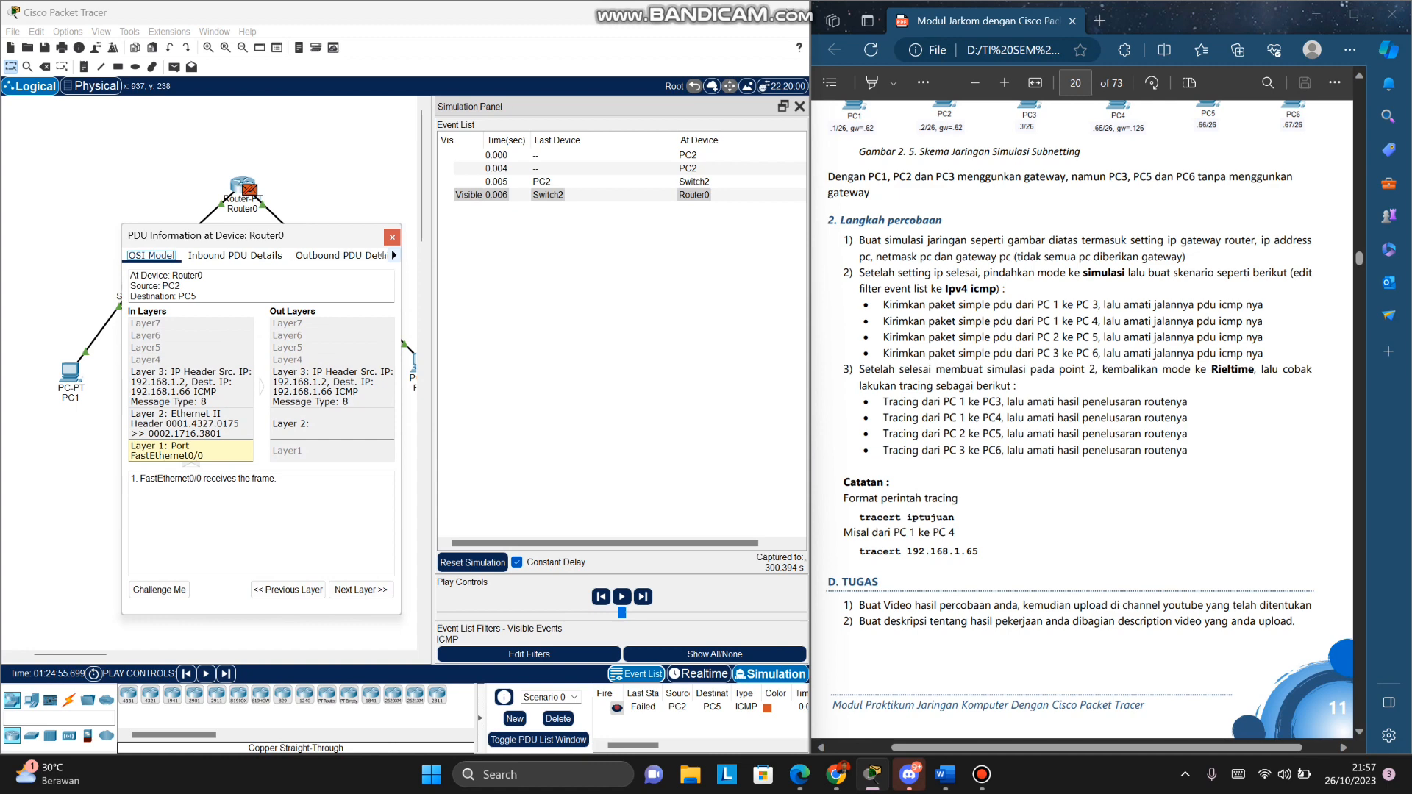
{"action": "left_click", "coordinate": [392, 237]}
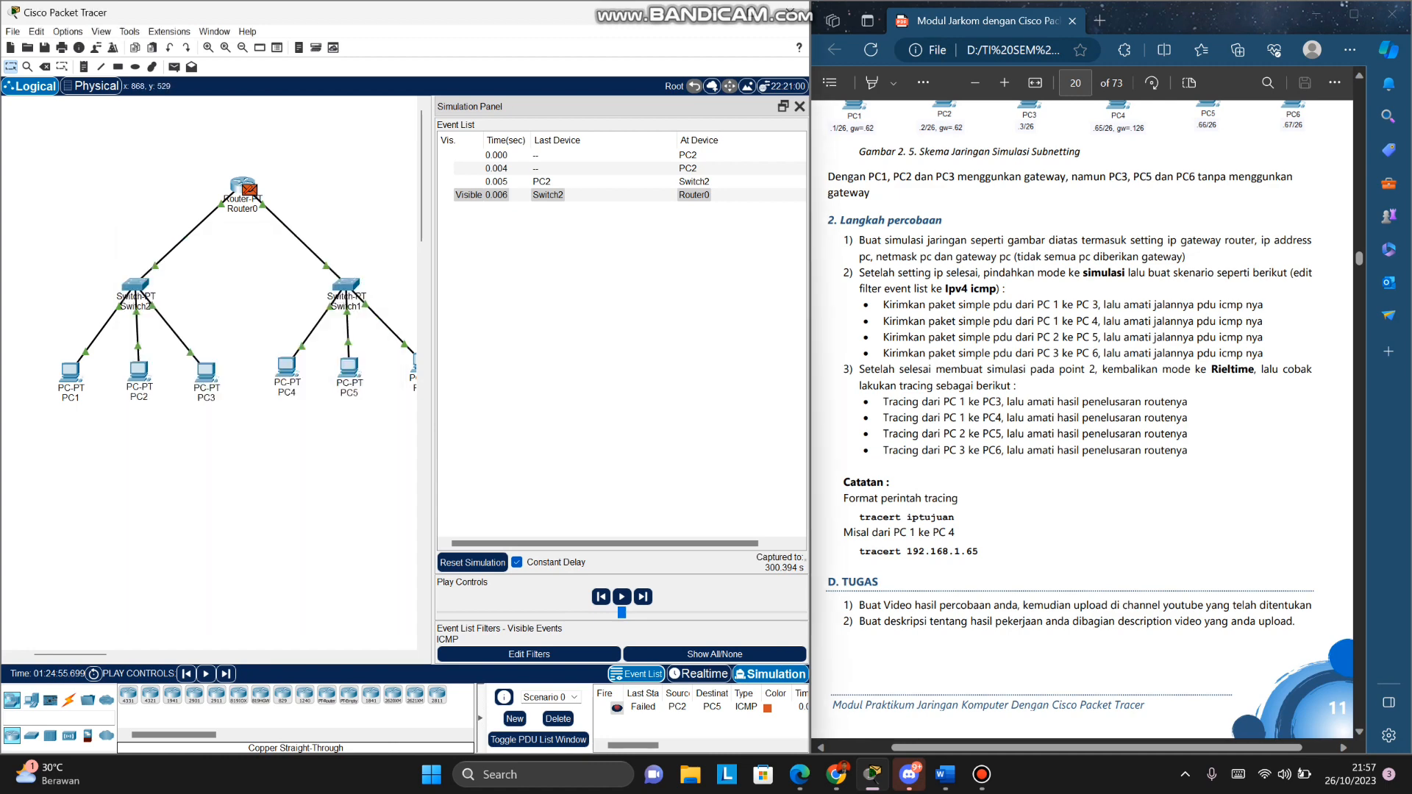
Step: Compare the default gateway entries in the IP configurations of PC5 and PC4, closing each device window
{"action": "left_click", "coordinate": [348, 366]}
{"action": "left_click", "coordinate": [614, 250]}
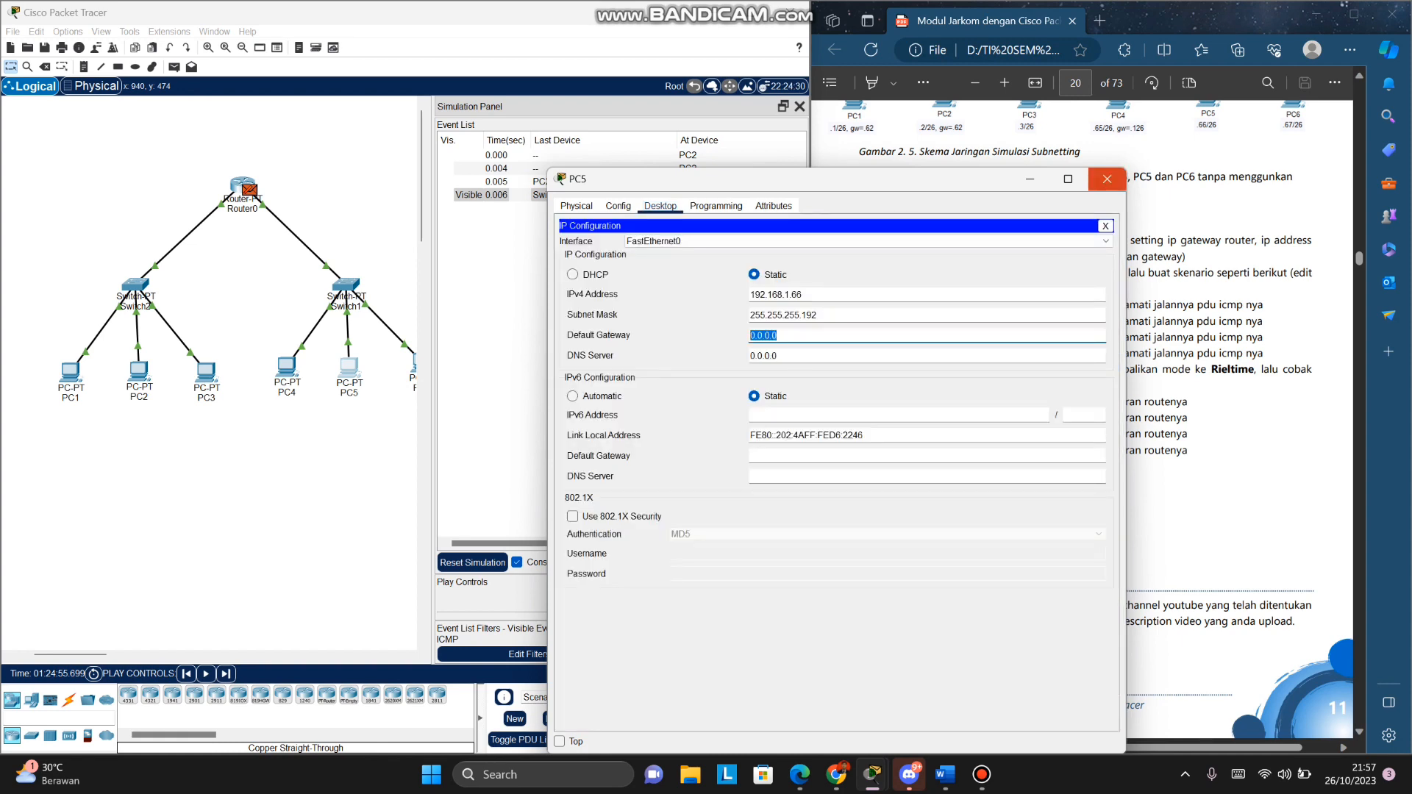
{"action": "left_click", "coordinate": [1107, 179]}
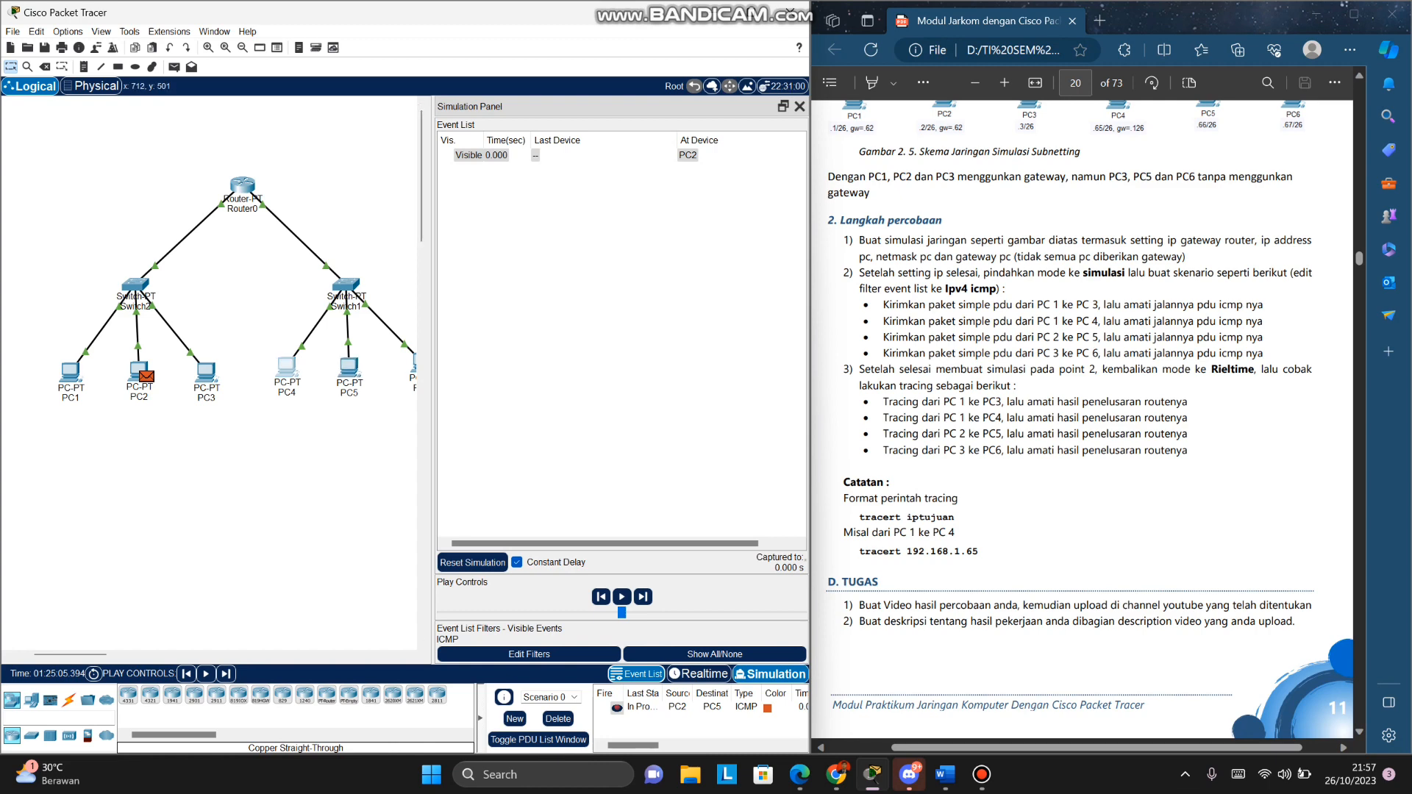
{"action": "left_click", "coordinate": [288, 367]}
{"action": "left_click", "coordinate": [615, 254]}
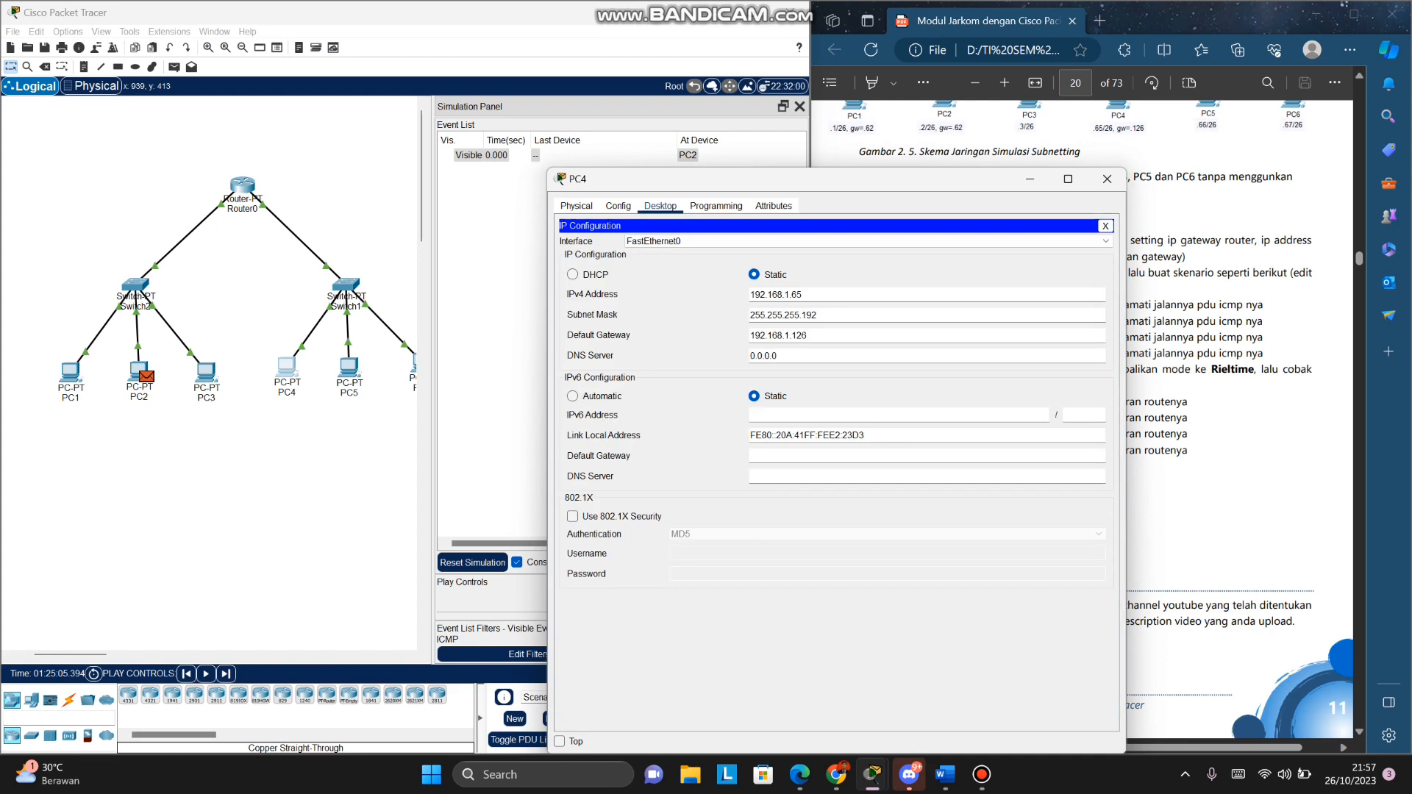
{"action": "left_click_drag", "start_coordinate": [808, 335], "coordinate": [750, 335]}
{"action": "left_click", "coordinate": [1107, 178]}
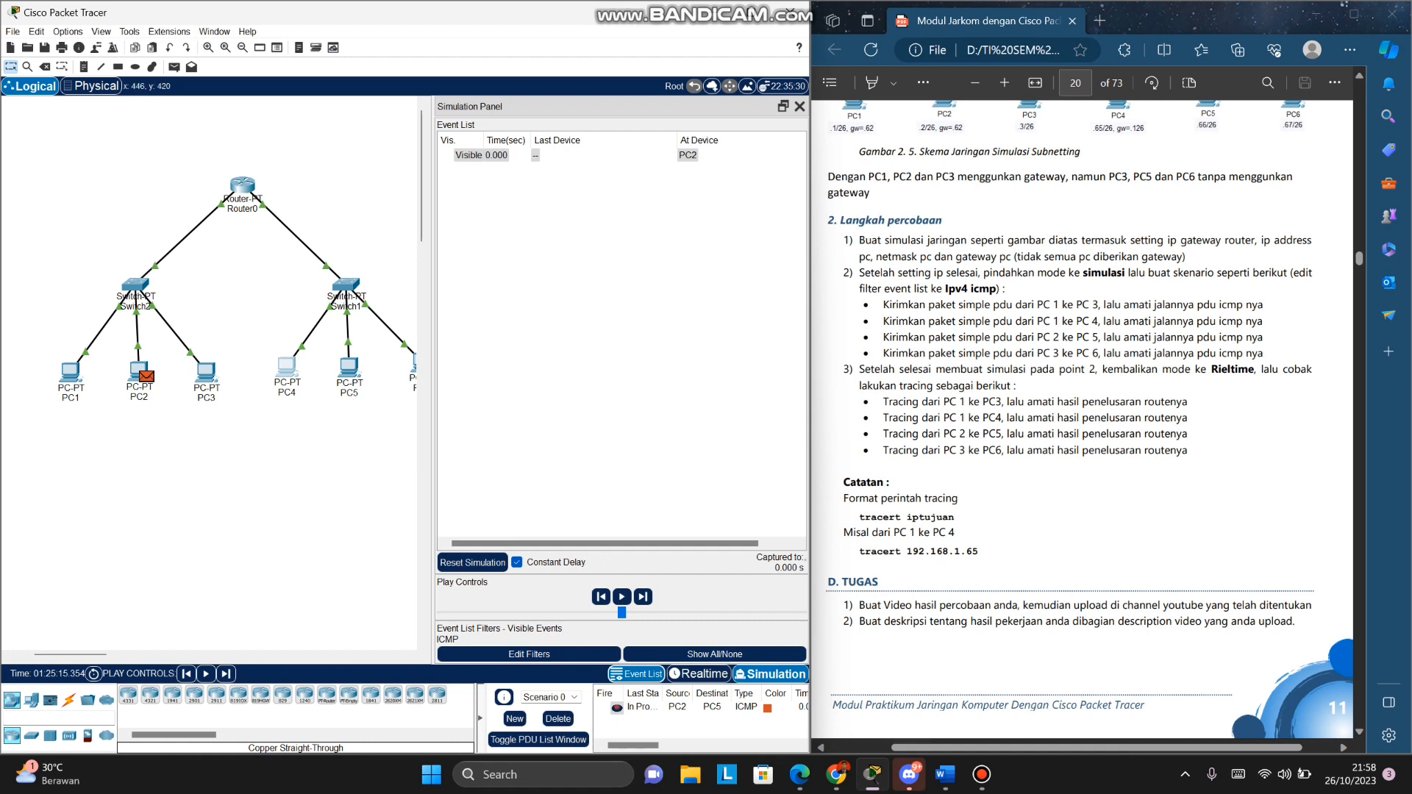
Step: Delete the PC2-to-PC5 scenario and add a simple PDU from PC3 to PC6
{"action": "mouse_move", "coordinate": [207, 374]}
{"action": "left_click", "coordinate": [559, 719]}
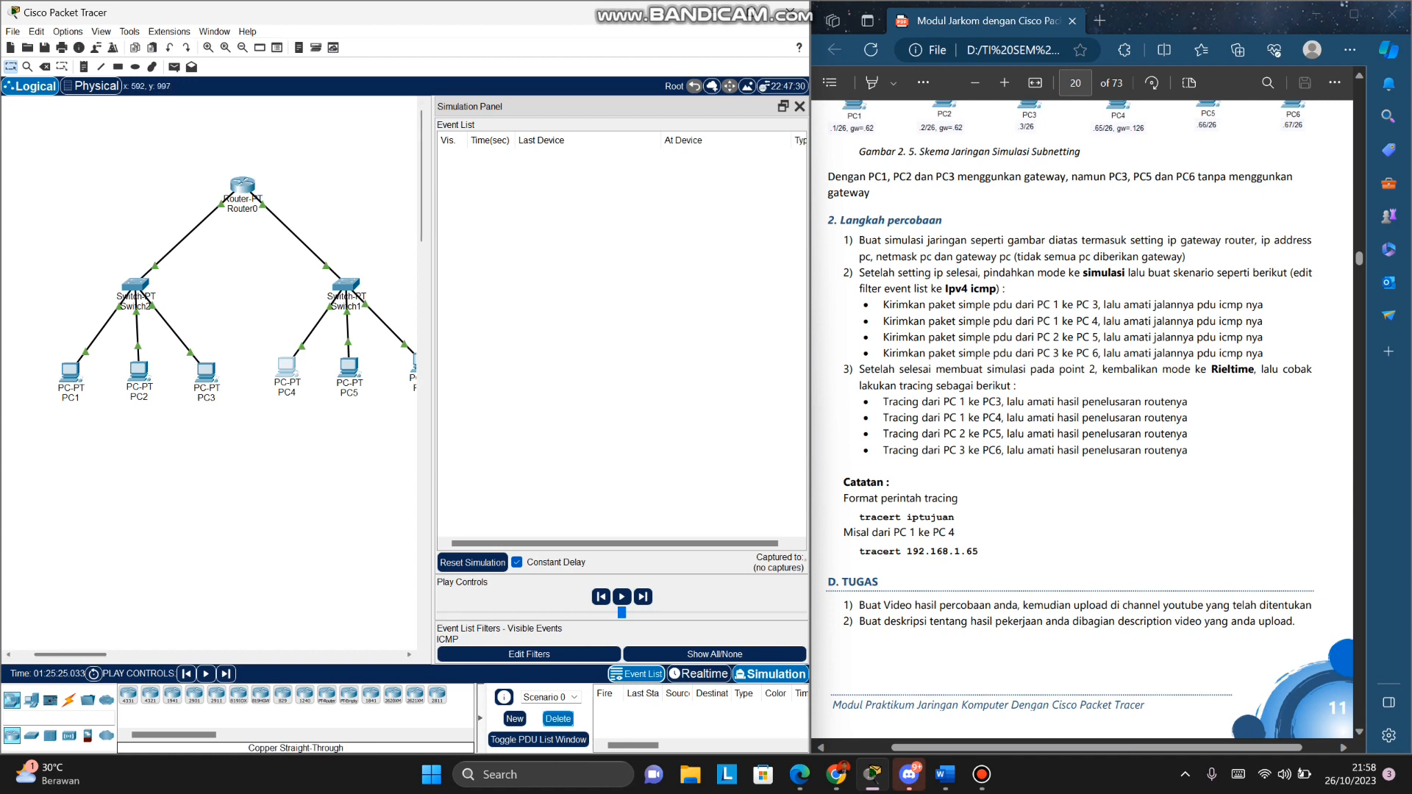
{"action": "left_click_drag", "start_coordinate": [77, 655], "coordinate": [82, 655]}
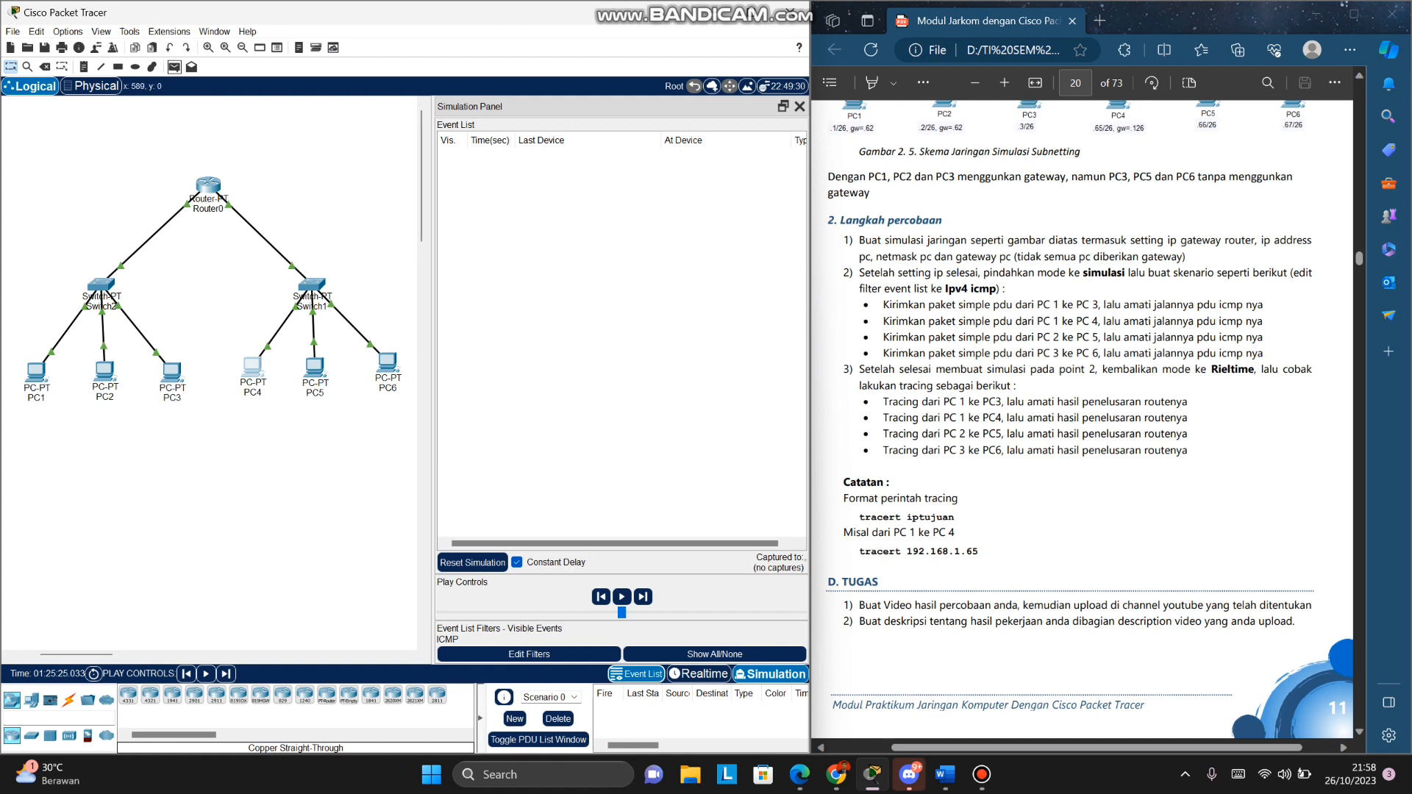
{"action": "left_click", "coordinate": [175, 67]}
{"action": "left_click", "coordinate": [177, 376]}
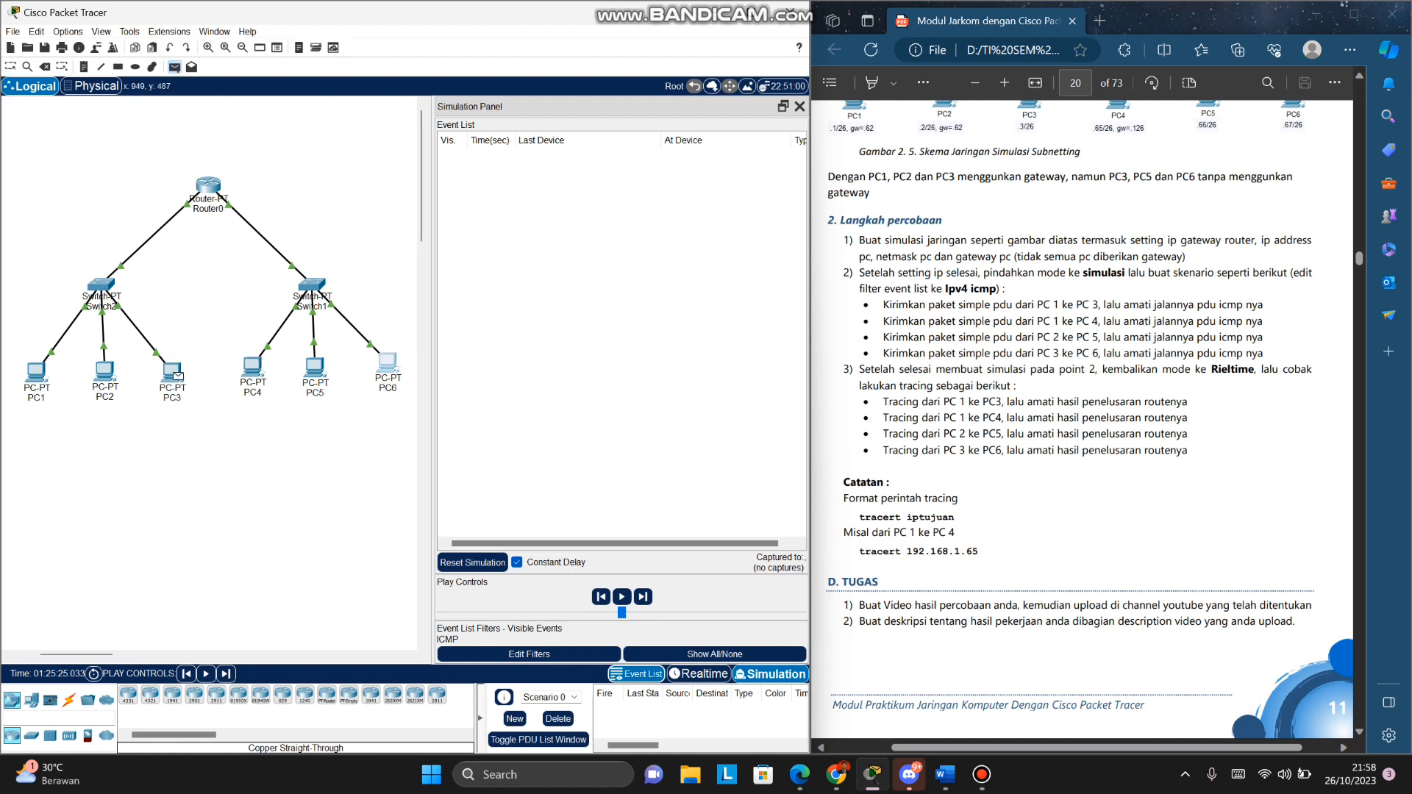
{"action": "left_click", "coordinate": [387, 362]}
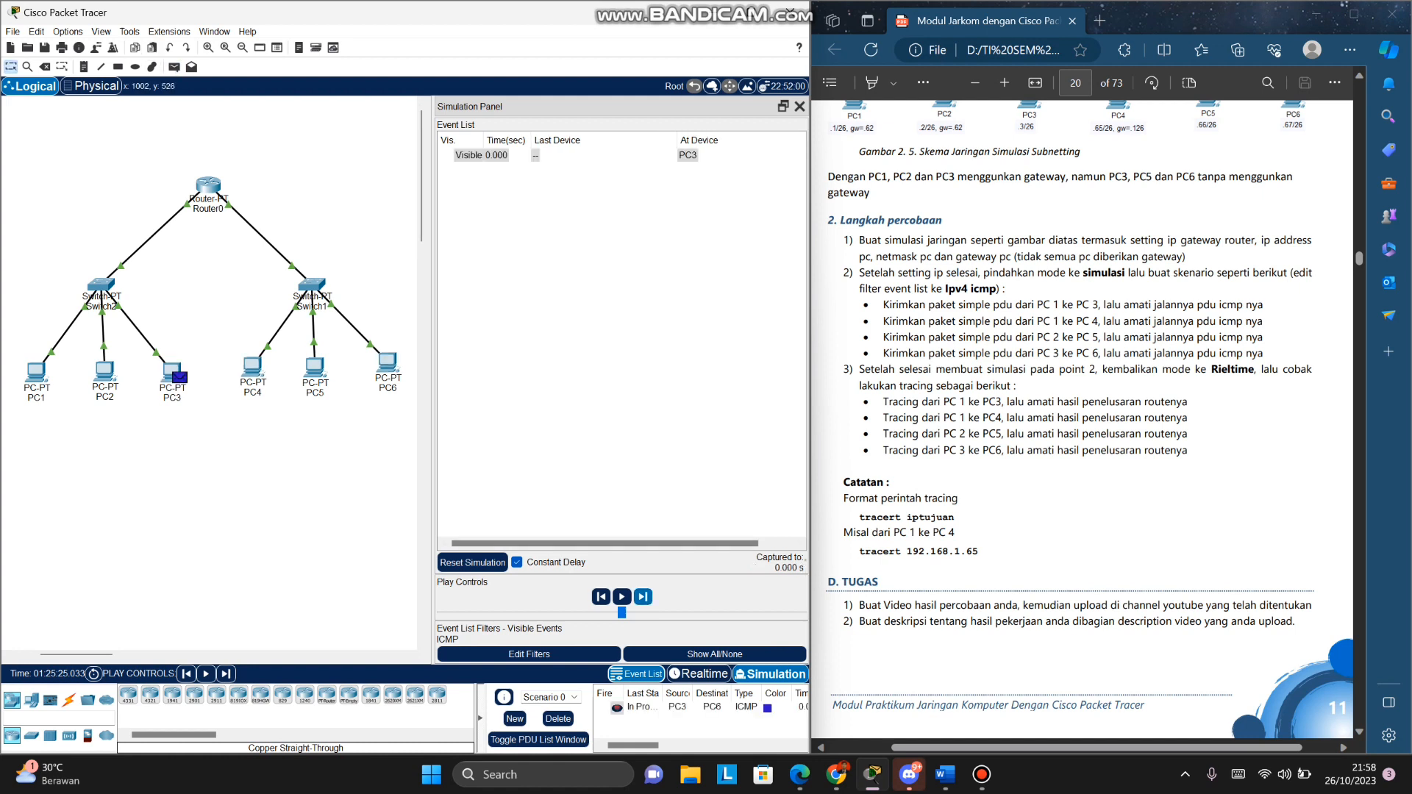
Step: Advance the PC3-to-PC6 simulation and check the gateway in PC3's IP configuration, closing its window
{"action": "left_click", "coordinate": [643, 596]}
{"action": "left_click", "coordinate": [172, 371]}
{"action": "left_click", "coordinate": [1111, 178]}
{"action": "left_click", "coordinate": [174, 375]}
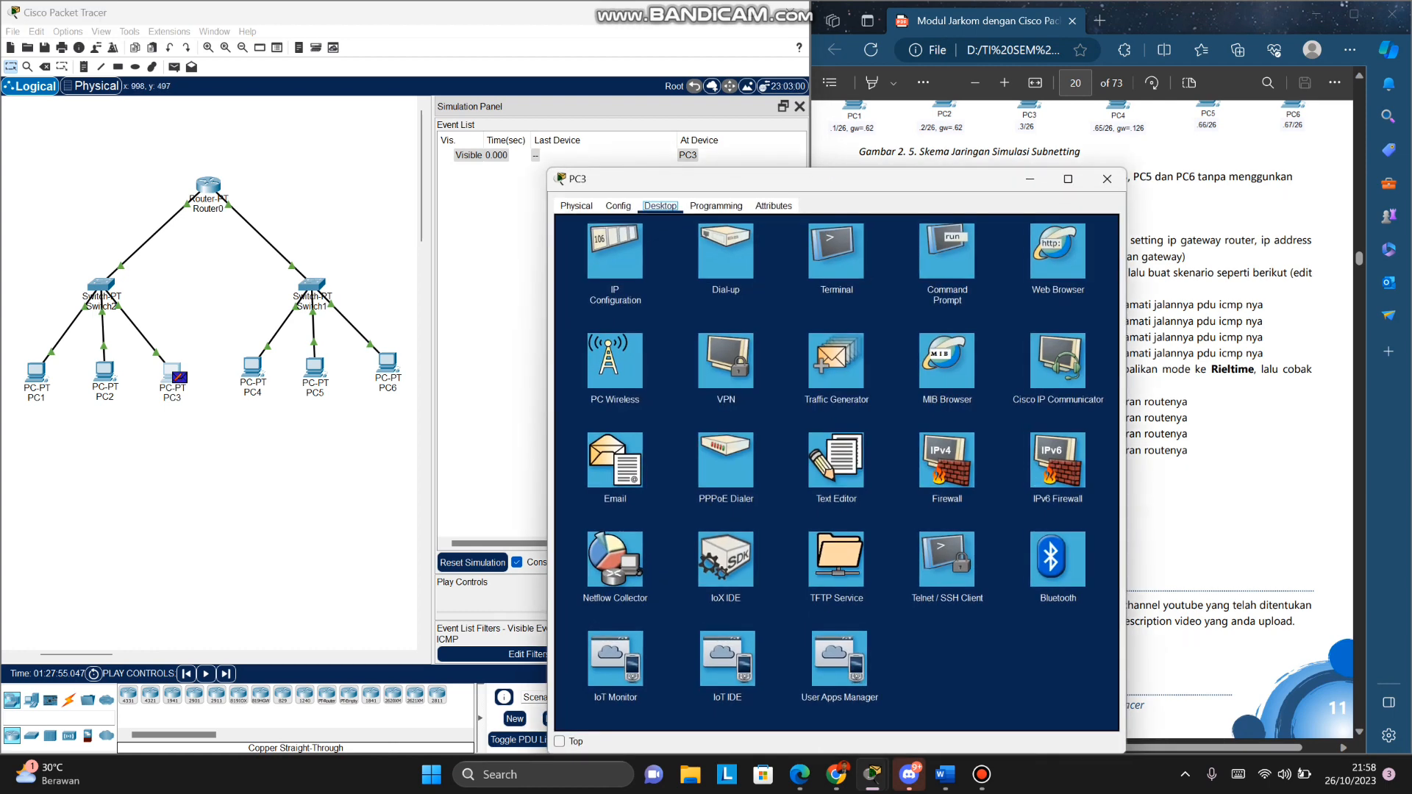
{"action": "left_click", "coordinate": [615, 261]}
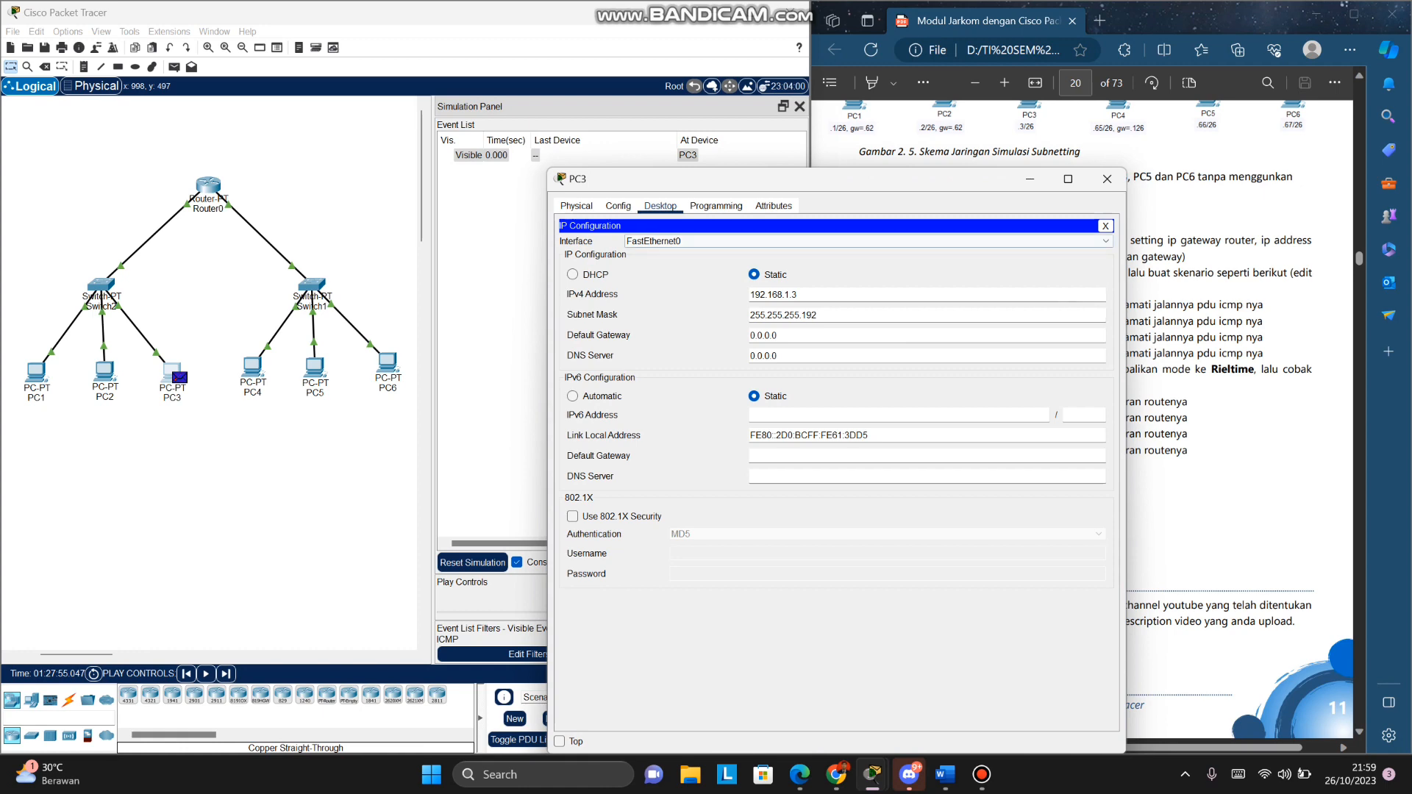
{"action": "left_click", "coordinate": [1107, 179]}
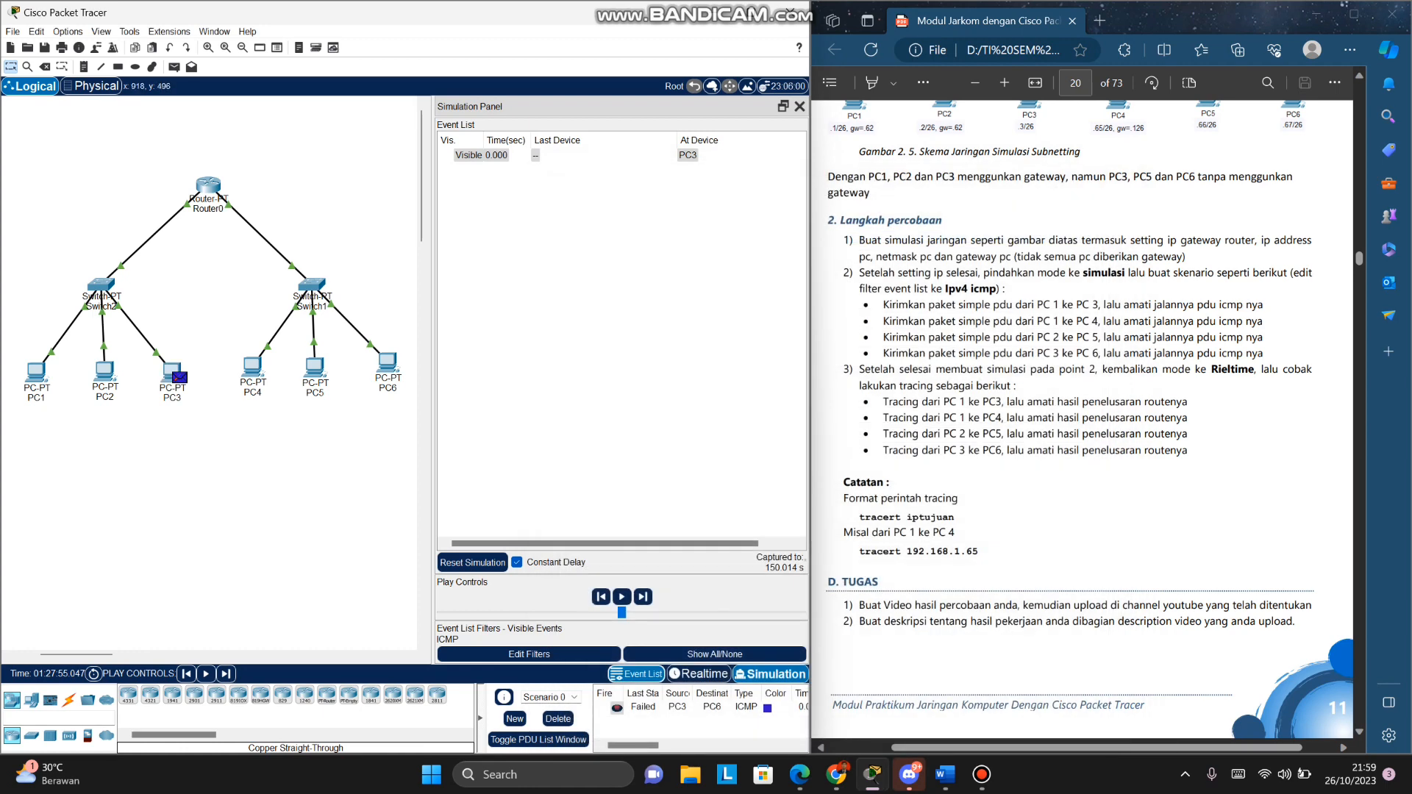
Step: Check the gateway in PC6's IP configuration and close its window
{"action": "left_click", "coordinate": [388, 362]}
{"action": "left_click", "coordinate": [615, 261]}
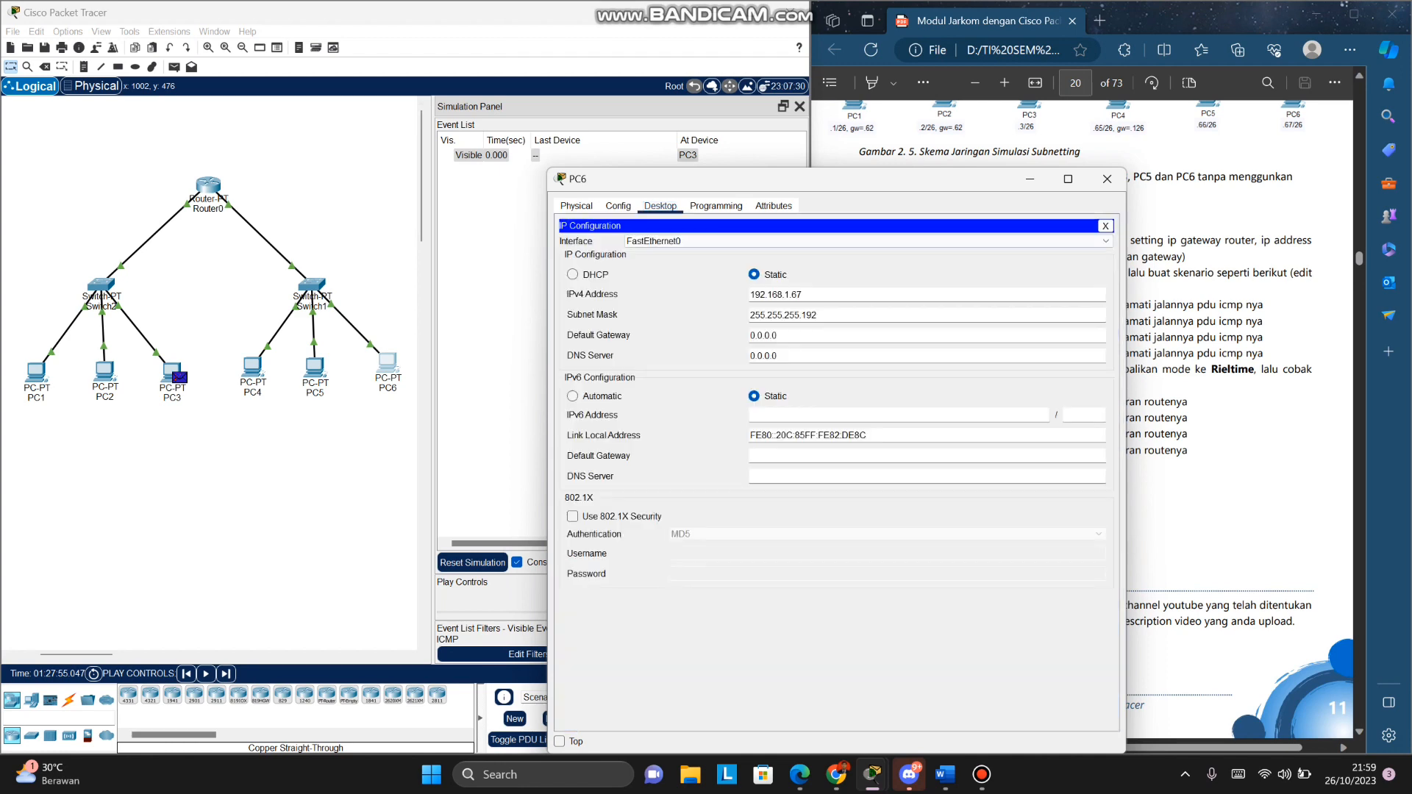
{"action": "left_click", "coordinate": [1107, 178]}
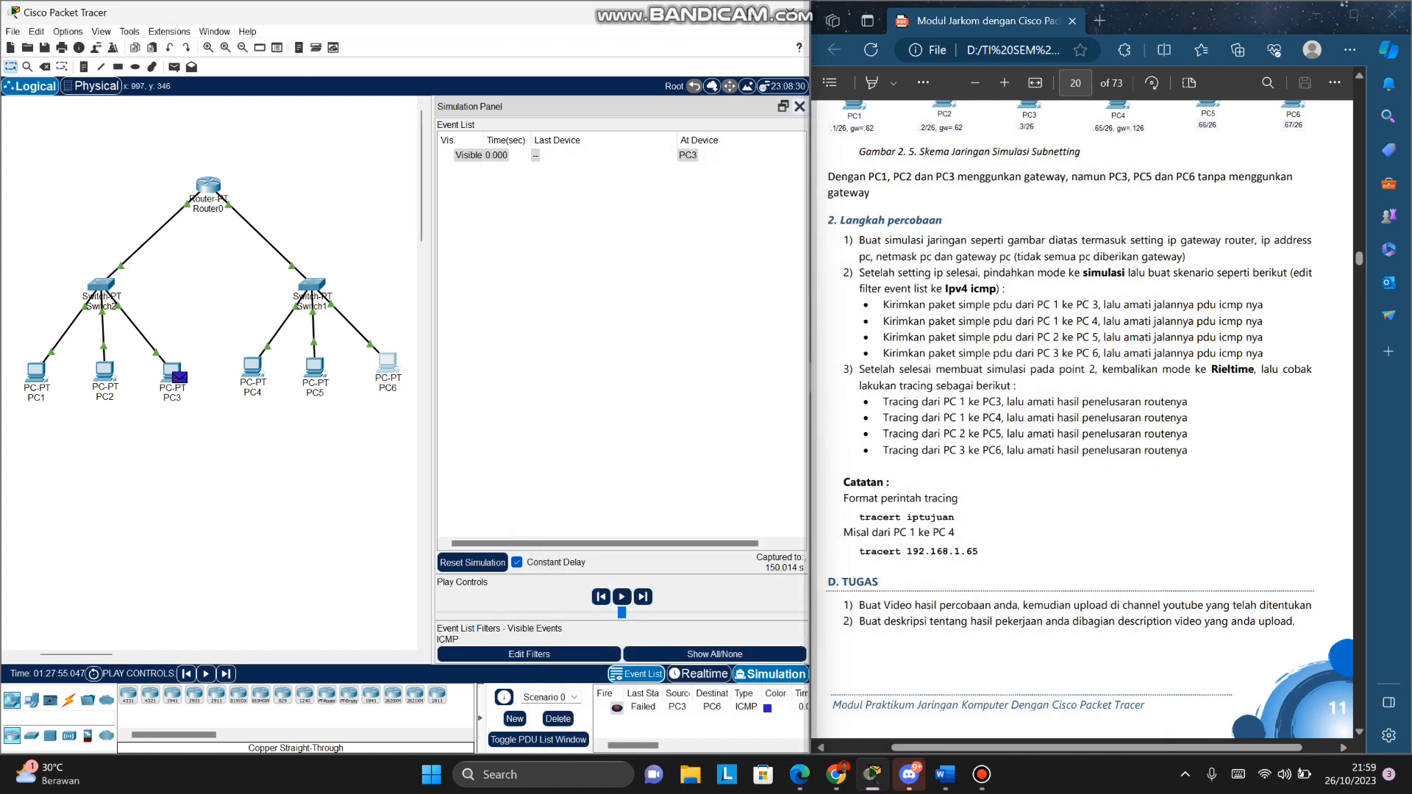
Step: Delete the PC3-to-PC6 scenario, then close the event list and return the network to Realtime mode
{"action": "left_click", "coordinate": [558, 719]}
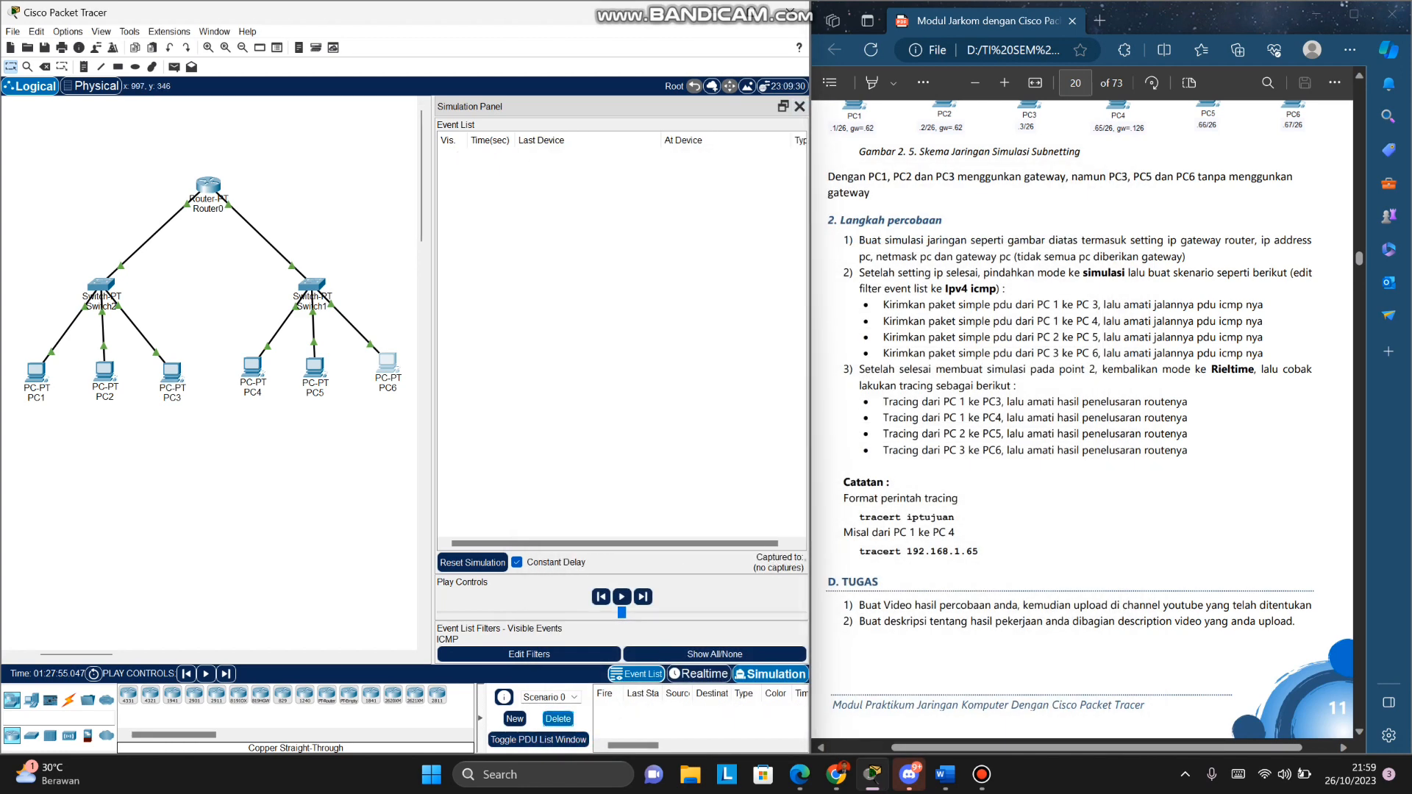
{"action": "left_click", "coordinate": [800, 106]}
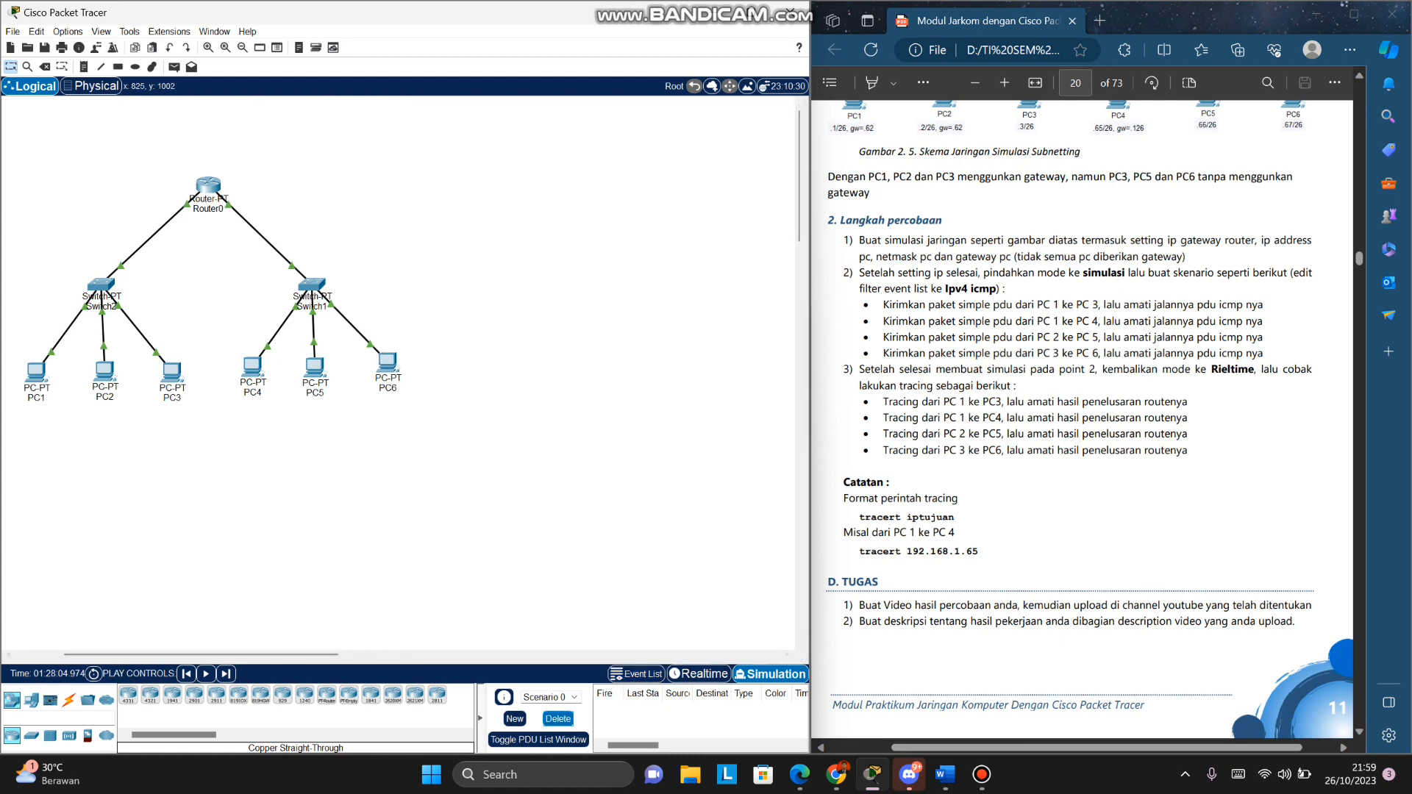
{"action": "left_click_drag", "start_coordinate": [315, 654], "coordinate": [300, 654]}
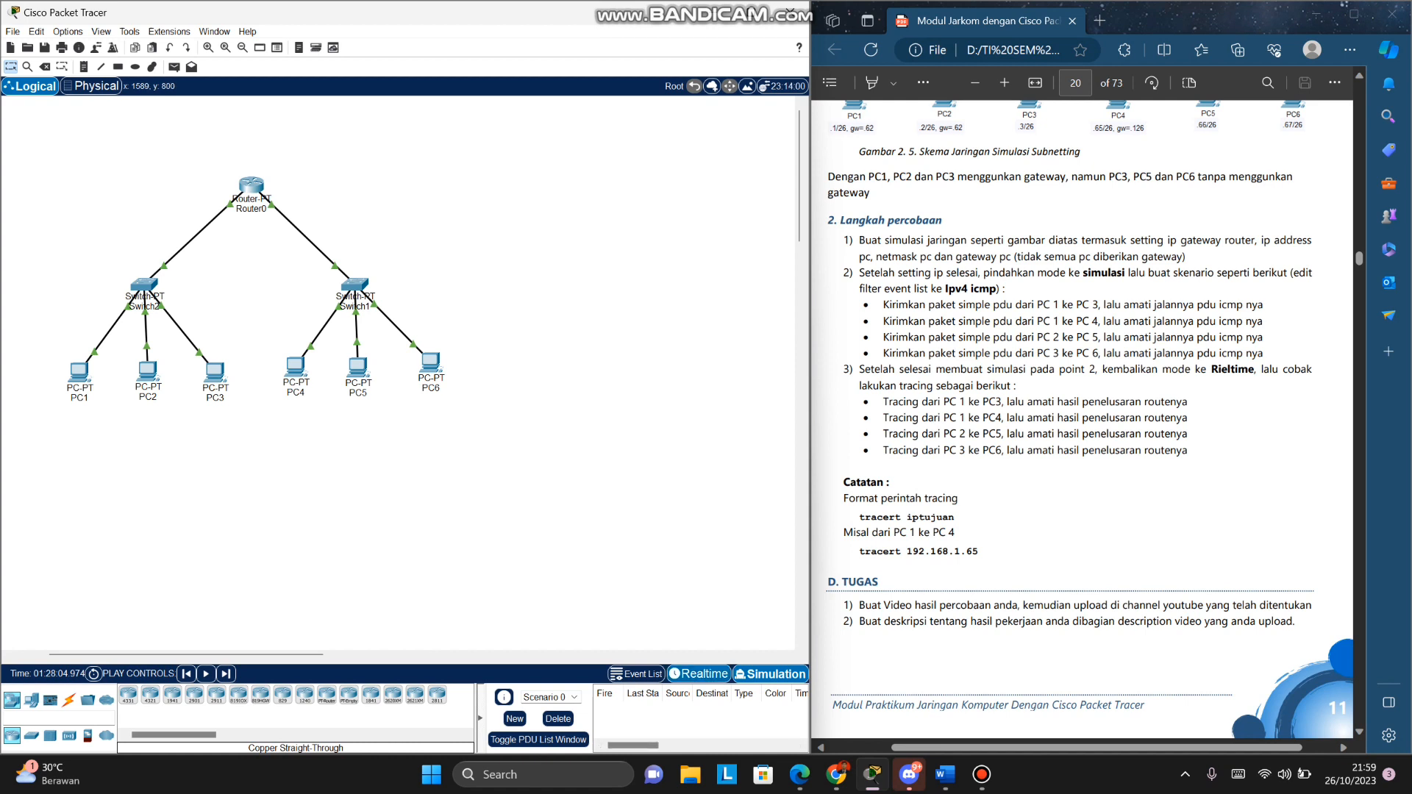
{"action": "left_click", "coordinate": [699, 673]}
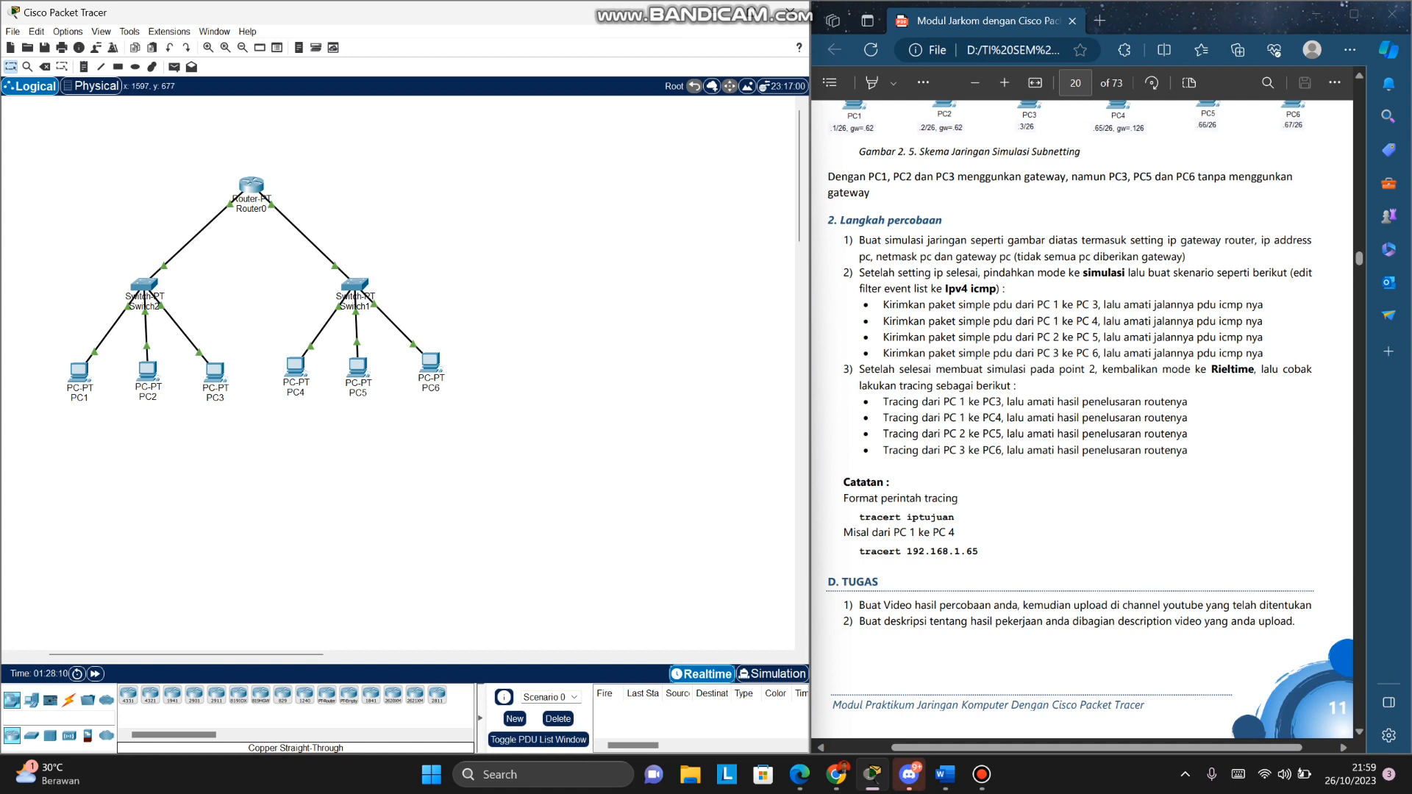
Step: Check the module's PC1-to-PC3 tracing task and open PC1's Command Prompt, moving its window clear of the instructions
{"action": "left_click_drag", "start_coordinate": [883, 402], "coordinate": [1043, 402]}
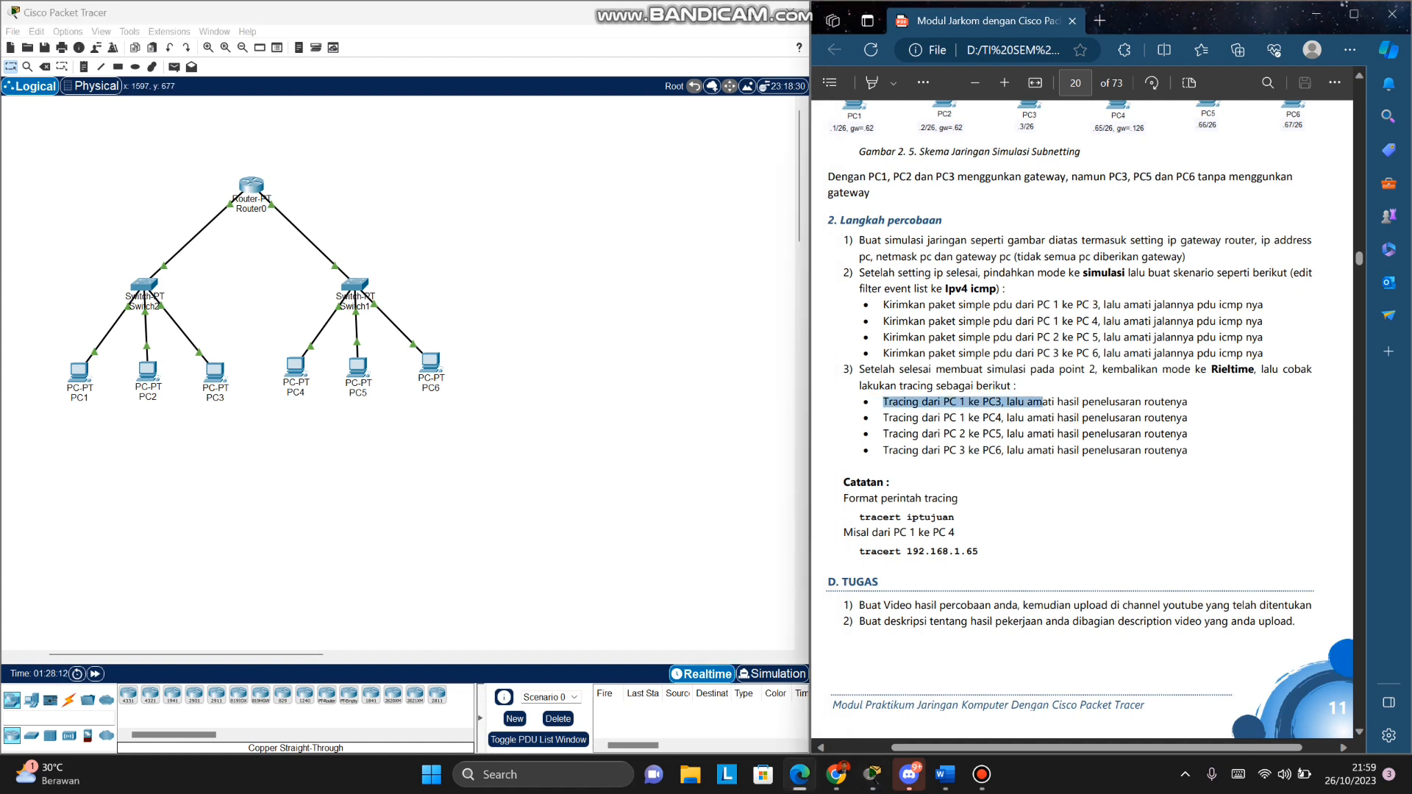
{"action": "left_click", "coordinate": [1045, 403]}
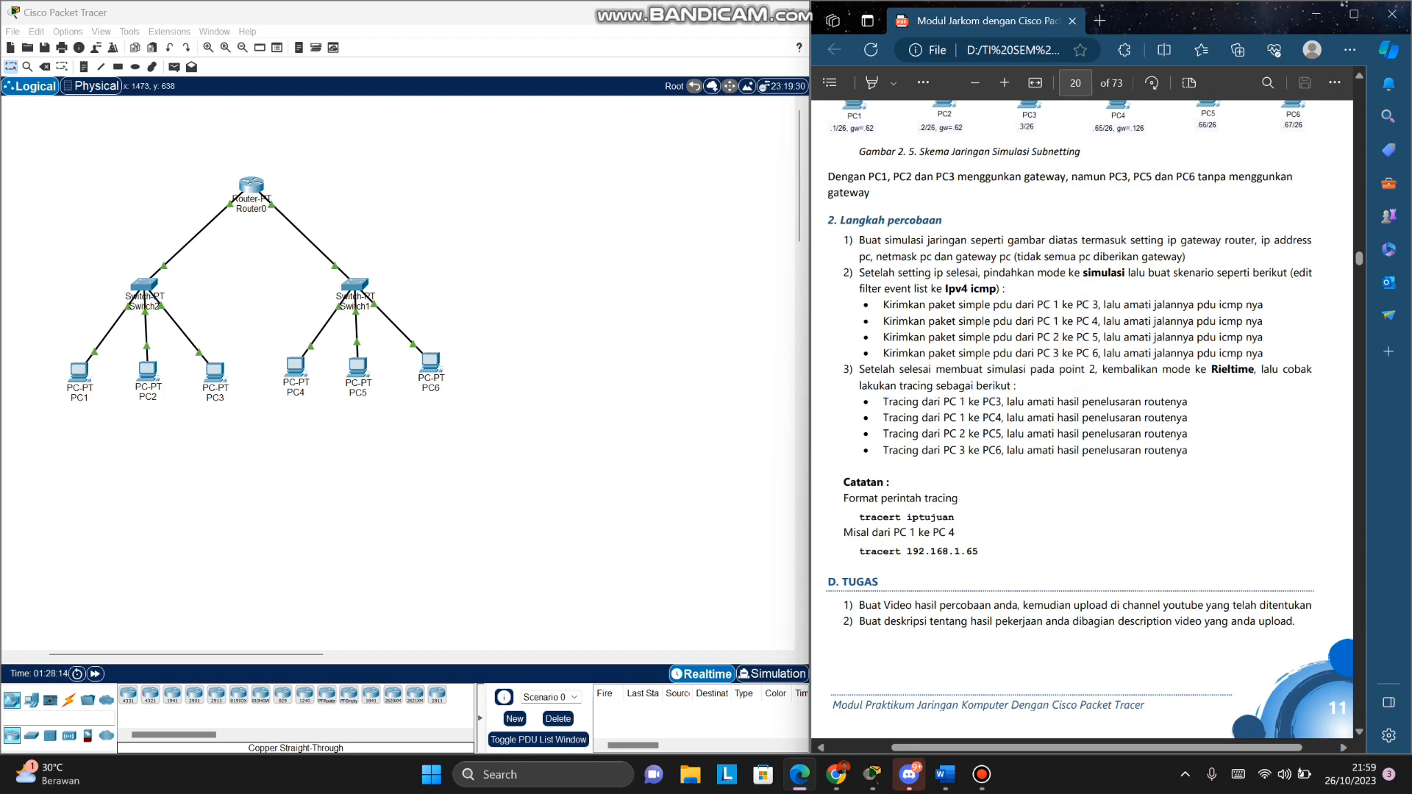
{"action": "left_click", "coordinate": [78, 371]}
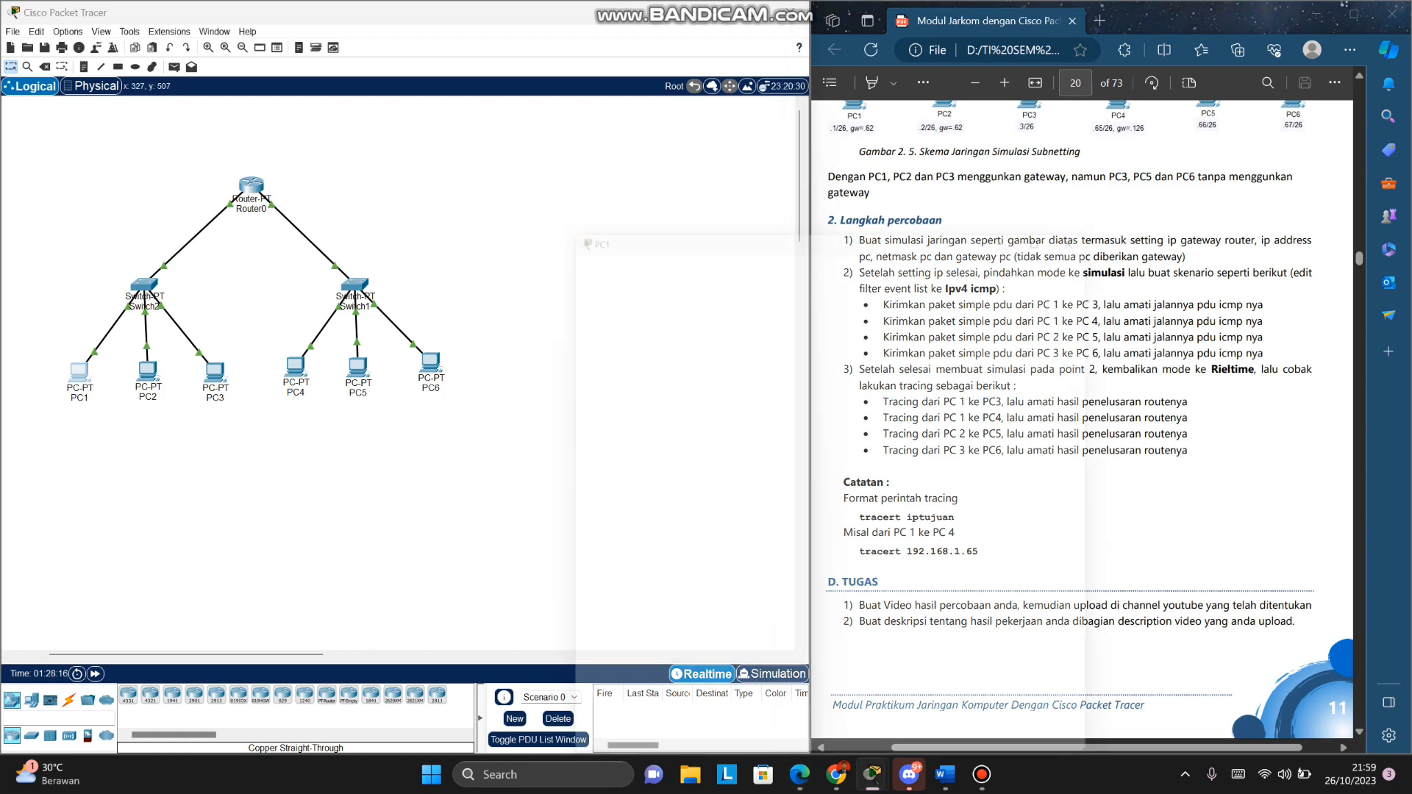
{"action": "left_click", "coordinate": [946, 287]}
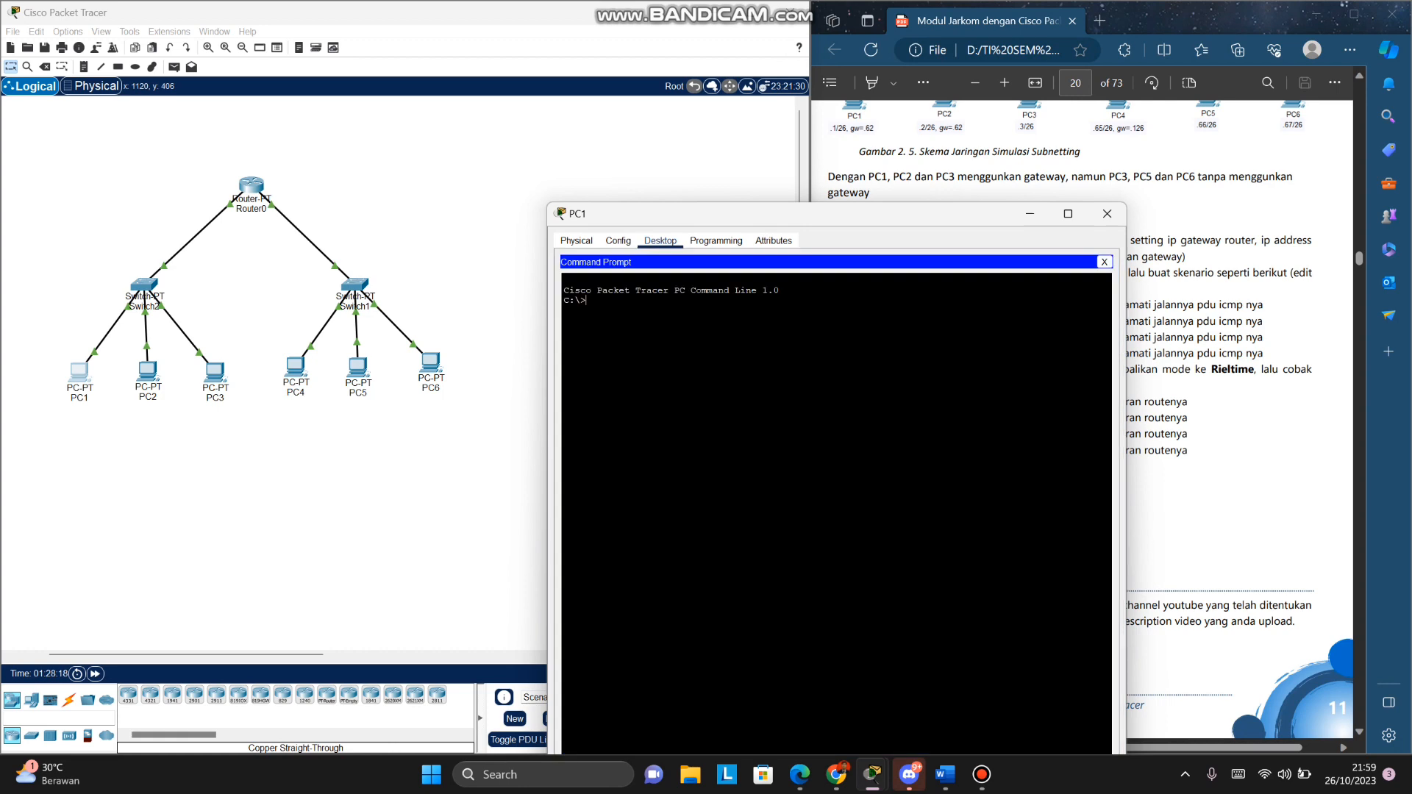
{"action": "left_click_drag", "start_coordinate": [809, 213], "coordinate": [460, 124]}
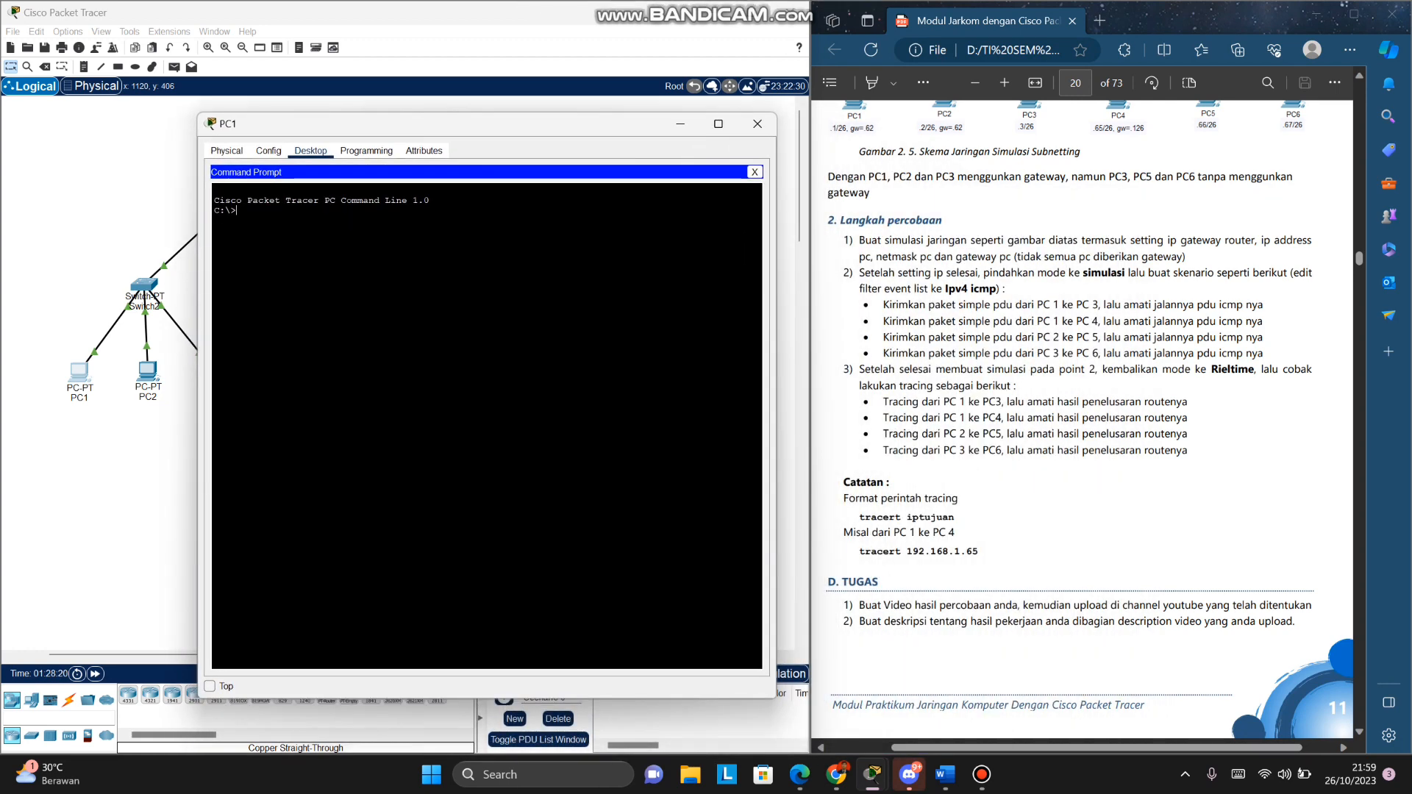
Step: Review the module's Realtime tracing instruction for the route from PC1 to PC3
{"action": "left_click", "coordinate": [1082, 471]}
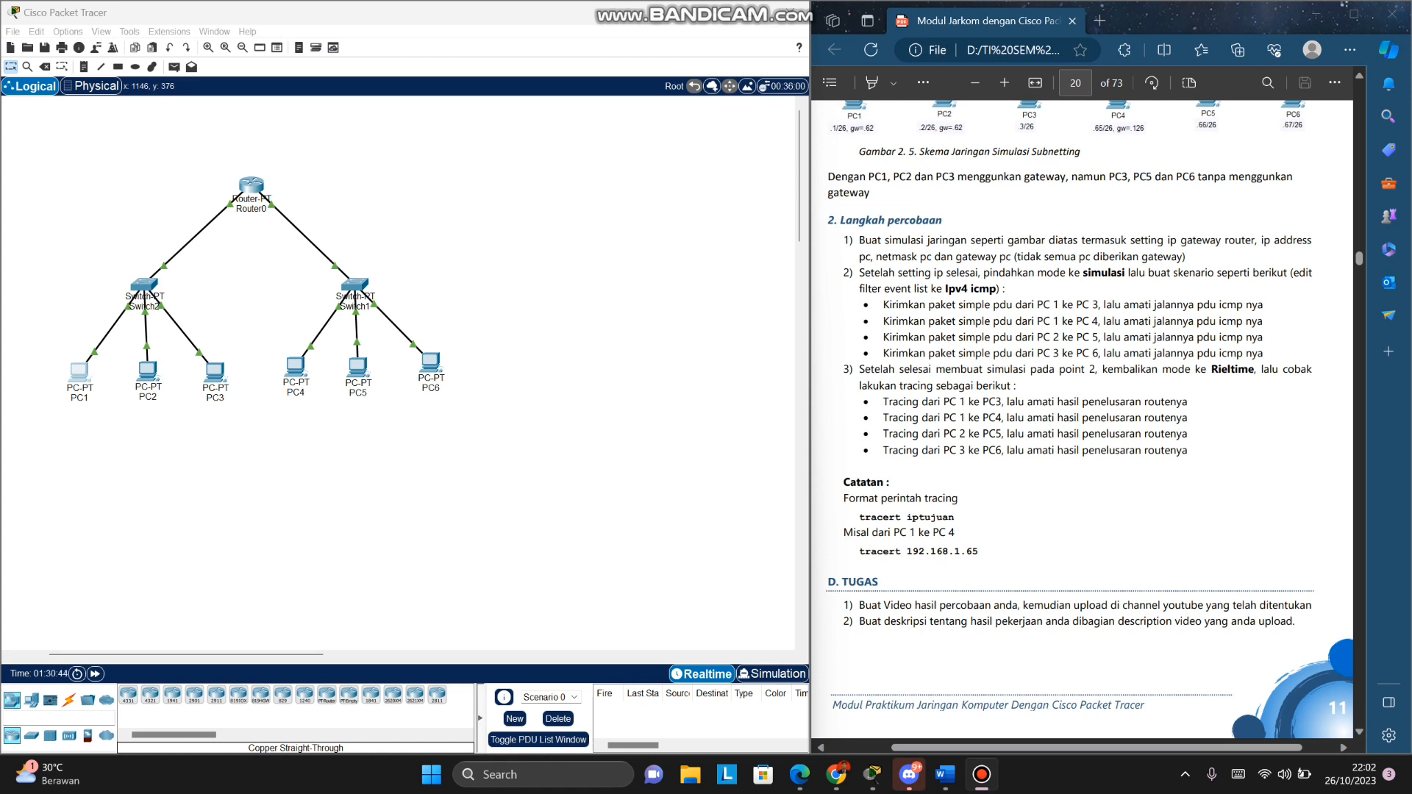
{"action": "left_click", "coordinate": [749, 372]}
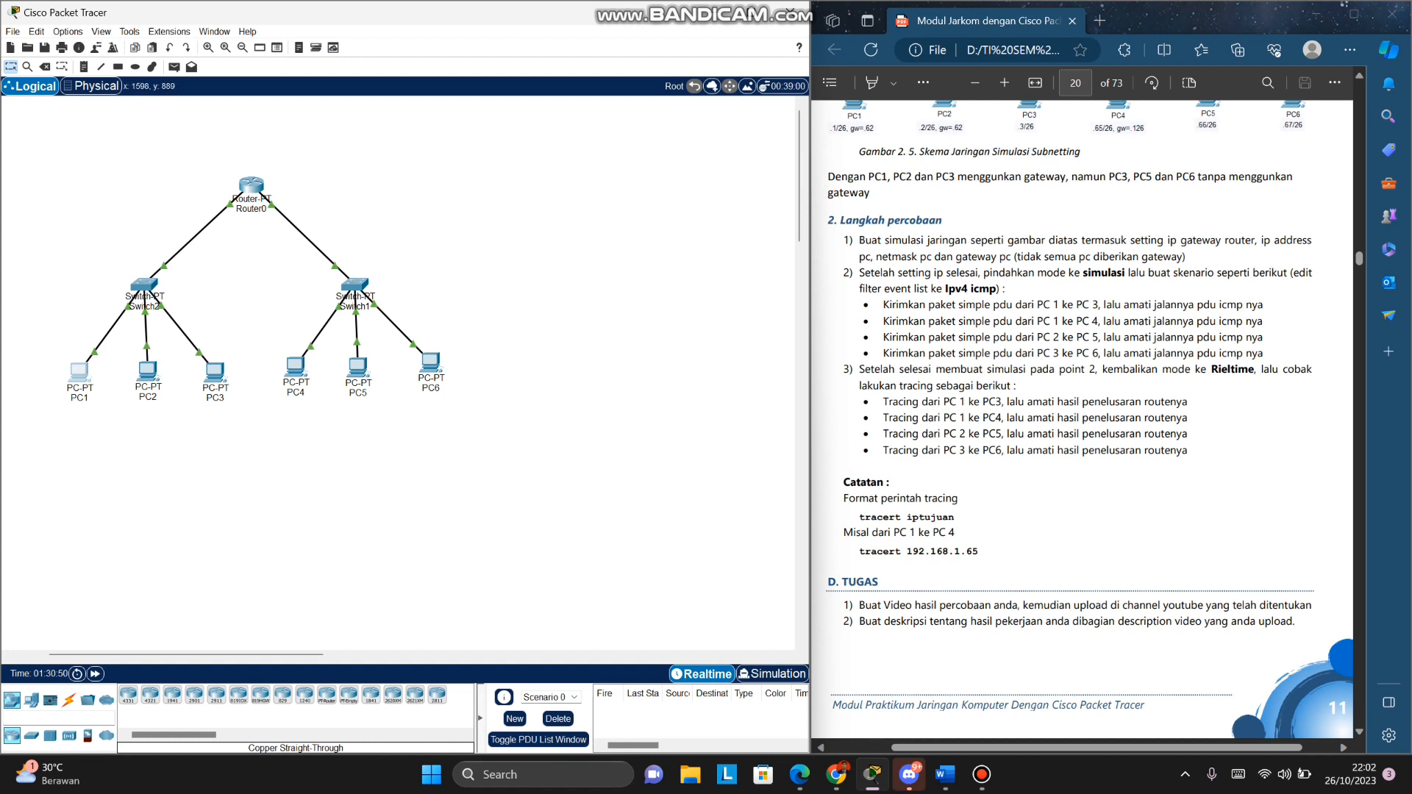
{"action": "left_click_drag", "start_coordinate": [884, 403], "coordinate": [969, 402]}
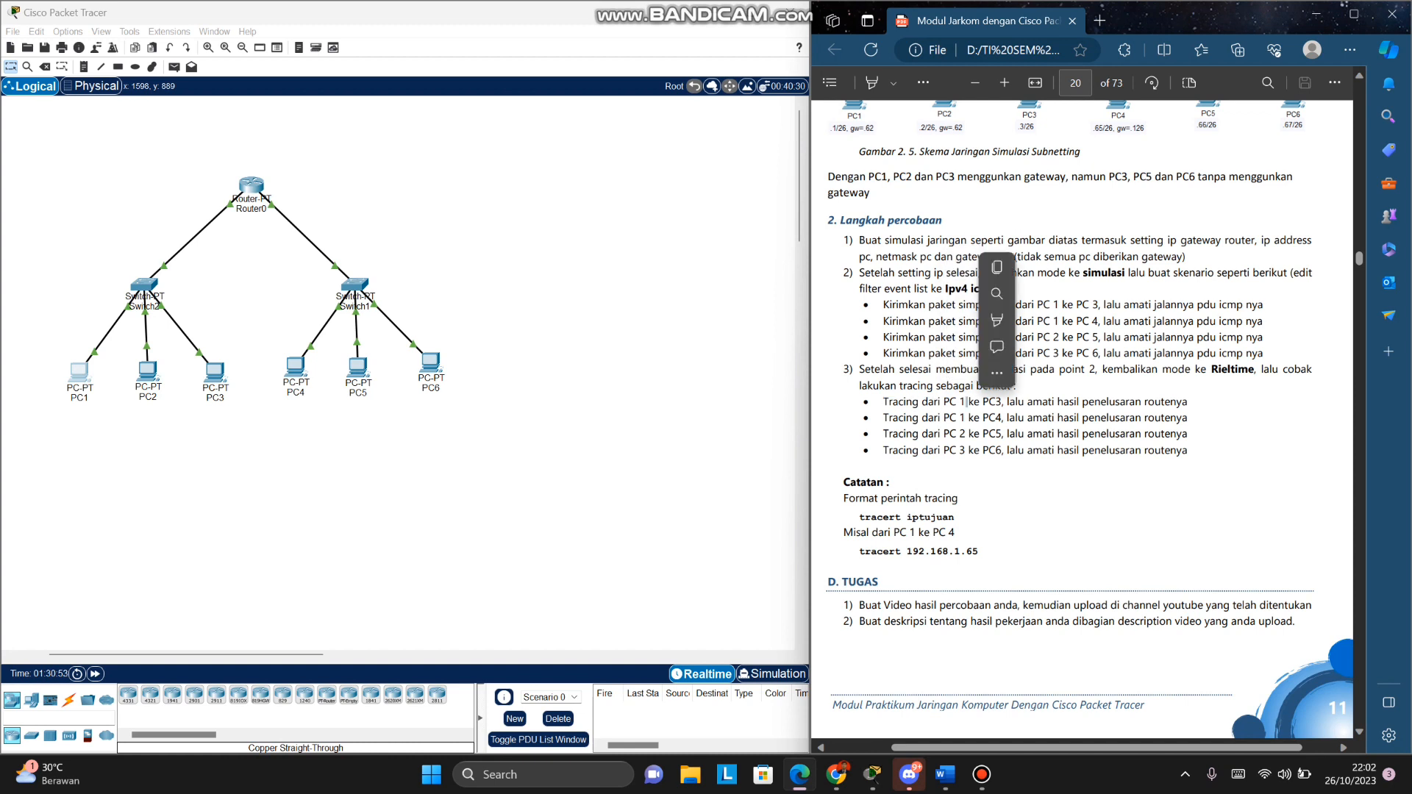
{"action": "left_click", "coordinate": [978, 403]}
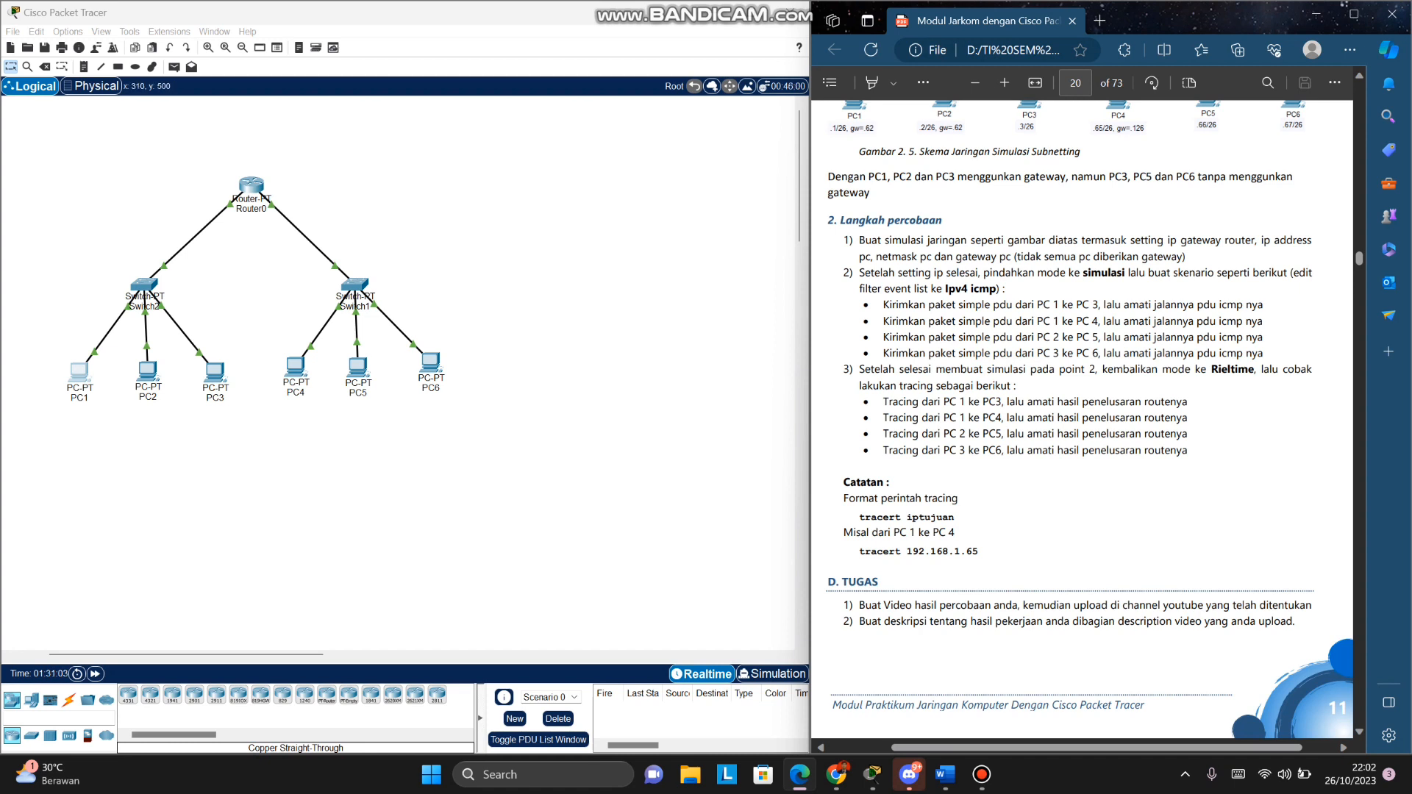
Step: Examine the tracert 192.168.1.3 output in PC1's Command Prompt, including its hop line, and close the PC1 window
{"action": "left_click", "coordinate": [81, 377]}
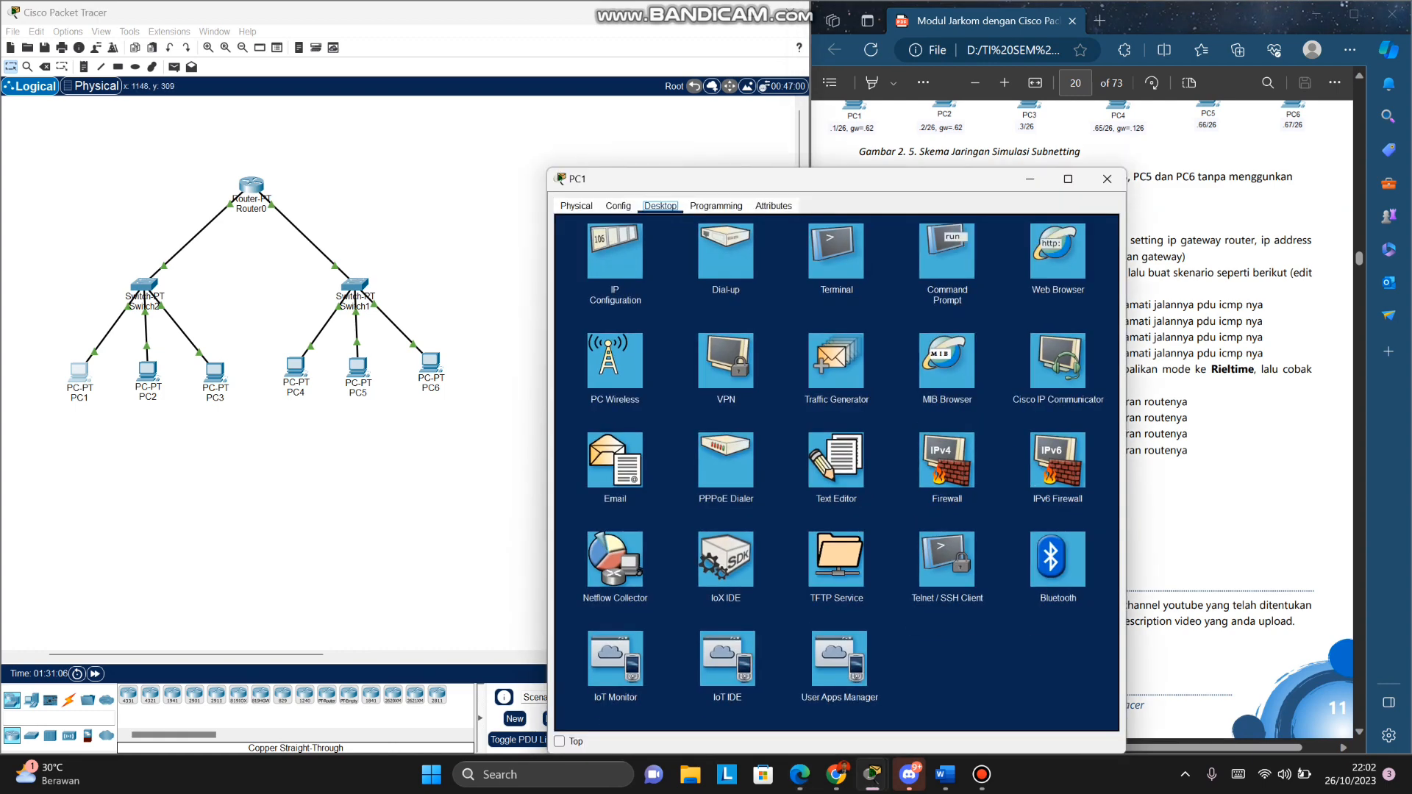
{"action": "left_click", "coordinate": [946, 252]}
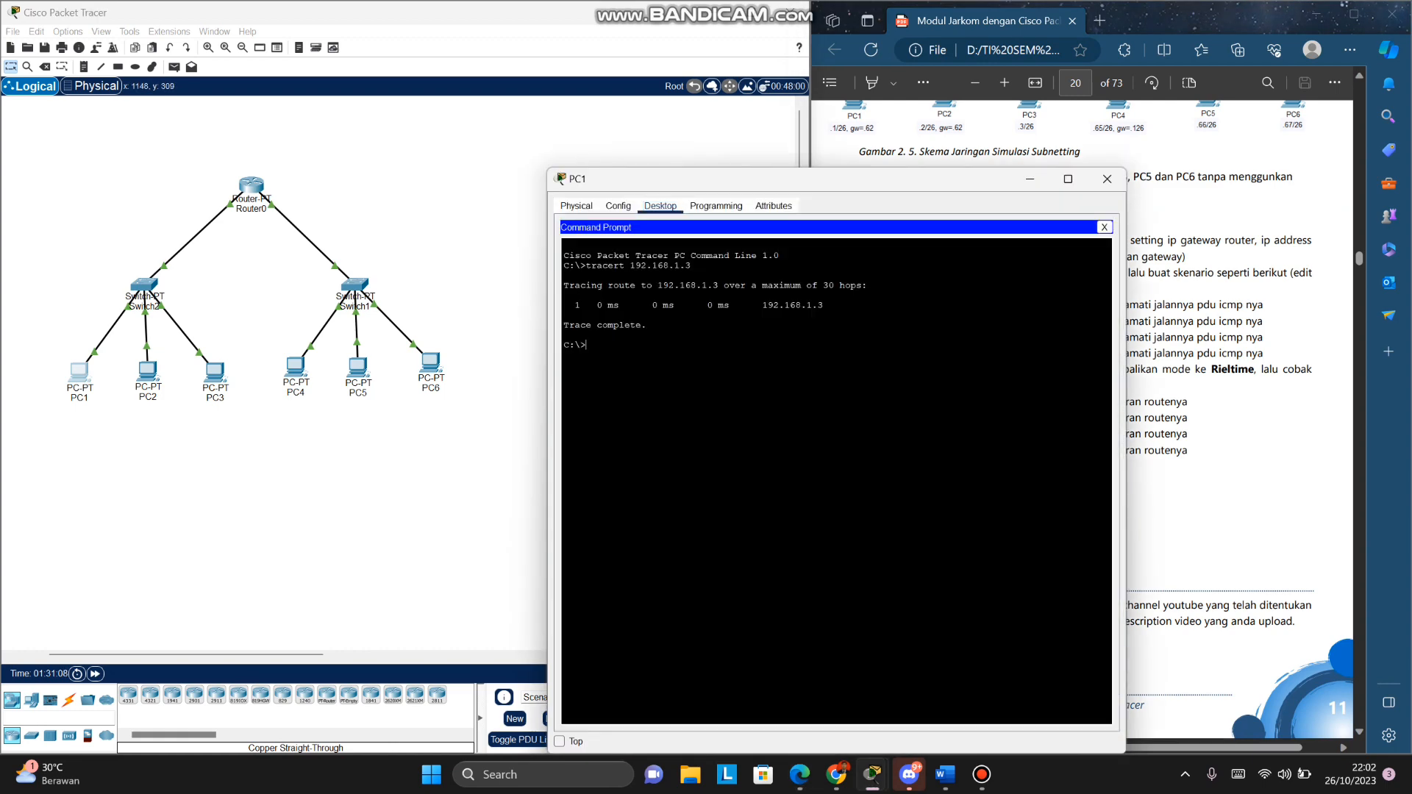
{"action": "left_click_drag", "start_coordinate": [824, 306], "coordinate": [564, 285]}
{"action": "left_click", "coordinate": [565, 286]}
{"action": "left_click_drag", "start_coordinate": [692, 266], "coordinate": [675, 266]}
{"action": "left_click", "coordinate": [692, 265]}
{"action": "left_click_drag", "start_coordinate": [577, 306], "coordinate": [823, 306]}
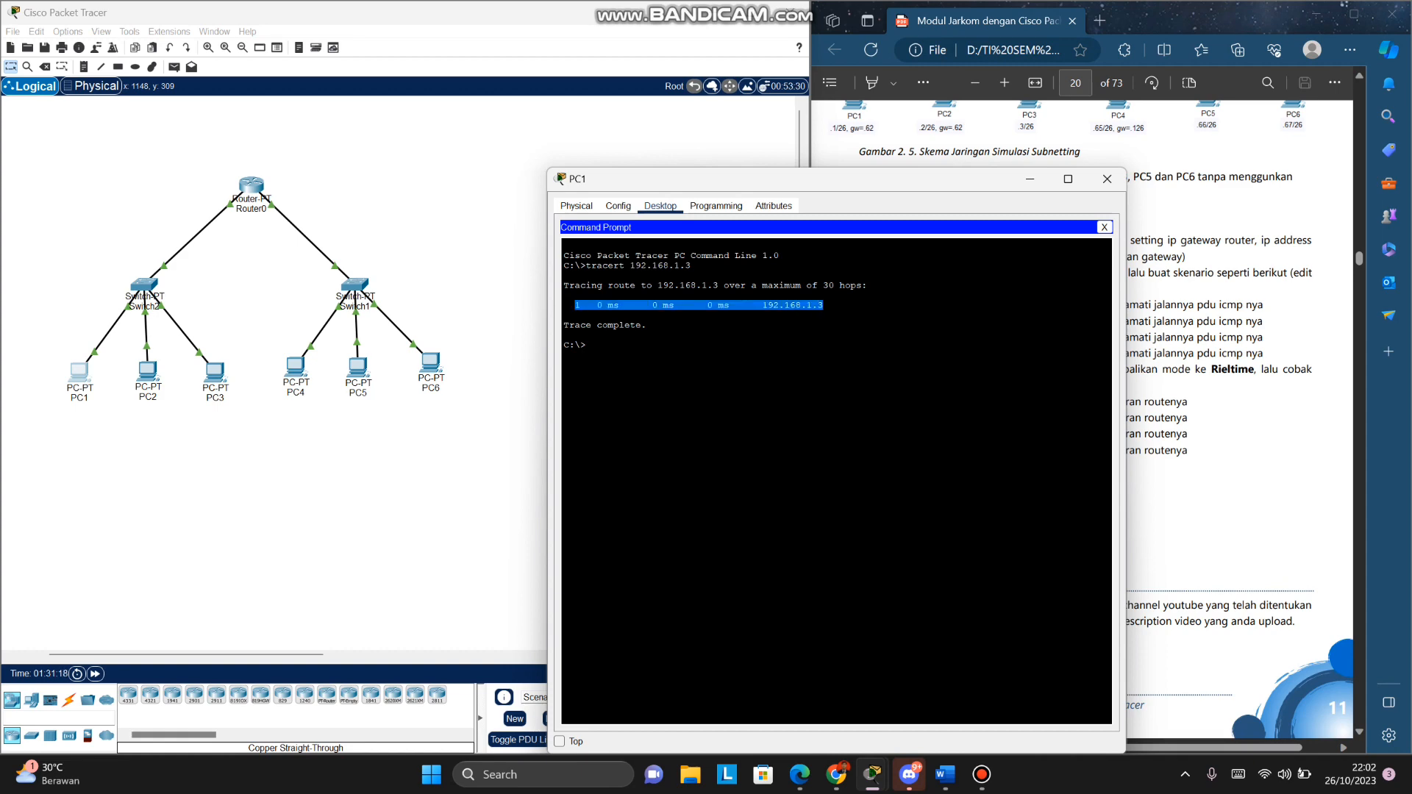
{"action": "left_click_drag", "start_coordinate": [736, 179], "coordinate": [676, 145]}
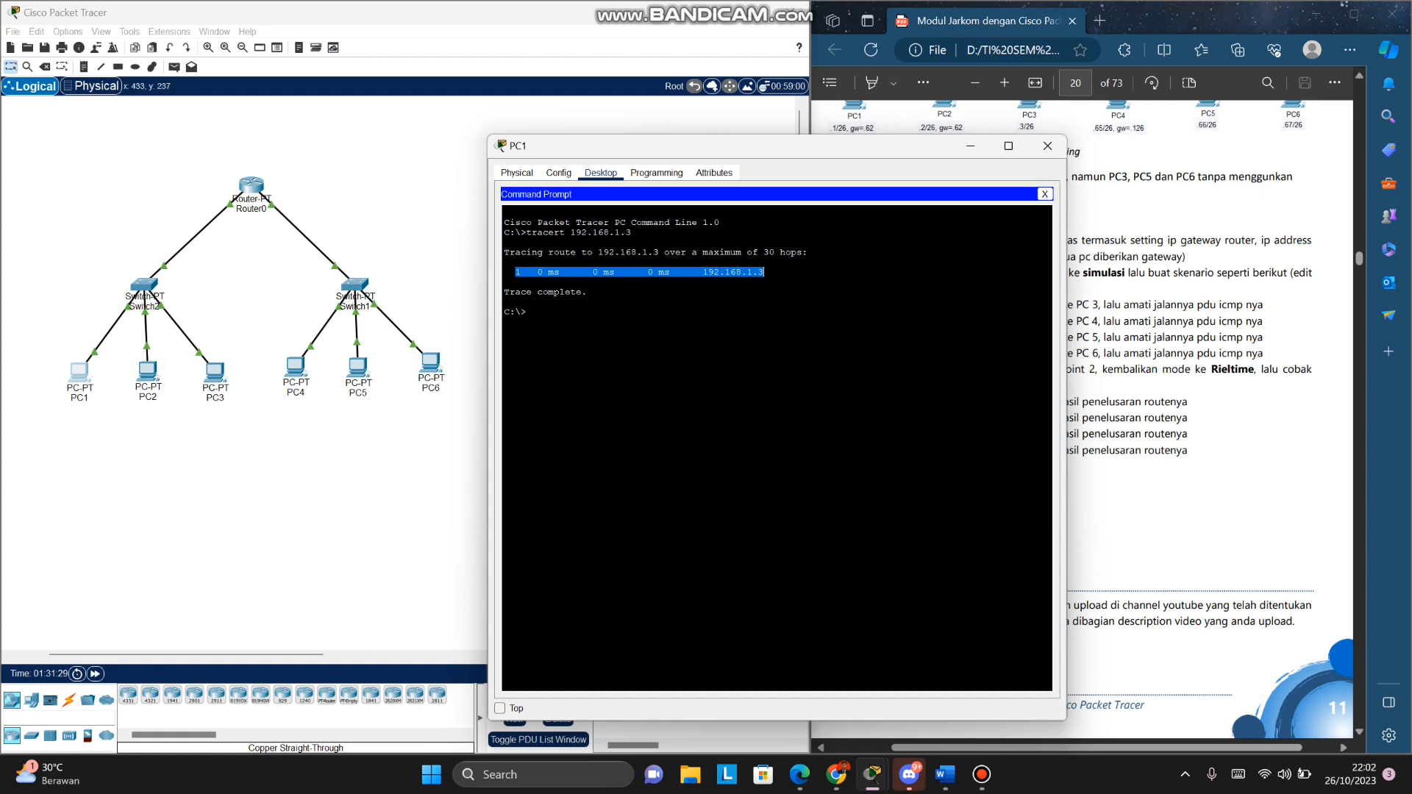
{"action": "left_click", "coordinate": [1048, 146]}
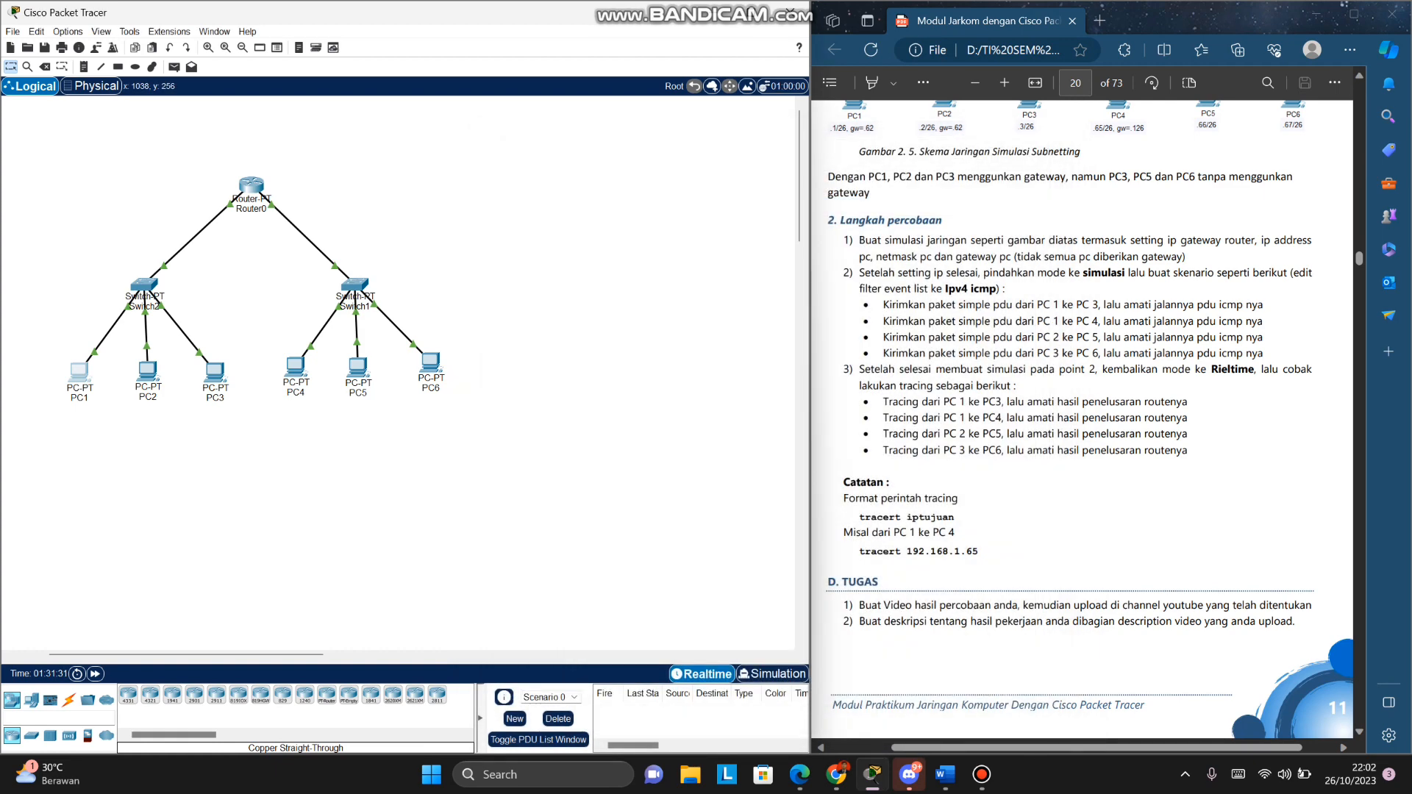
Step: Check the module's PC1-to-PC4 tracing task, copy PC4's IPv4 address from its IP configuration, and close its window
{"action": "left_click", "coordinate": [1042, 418]}
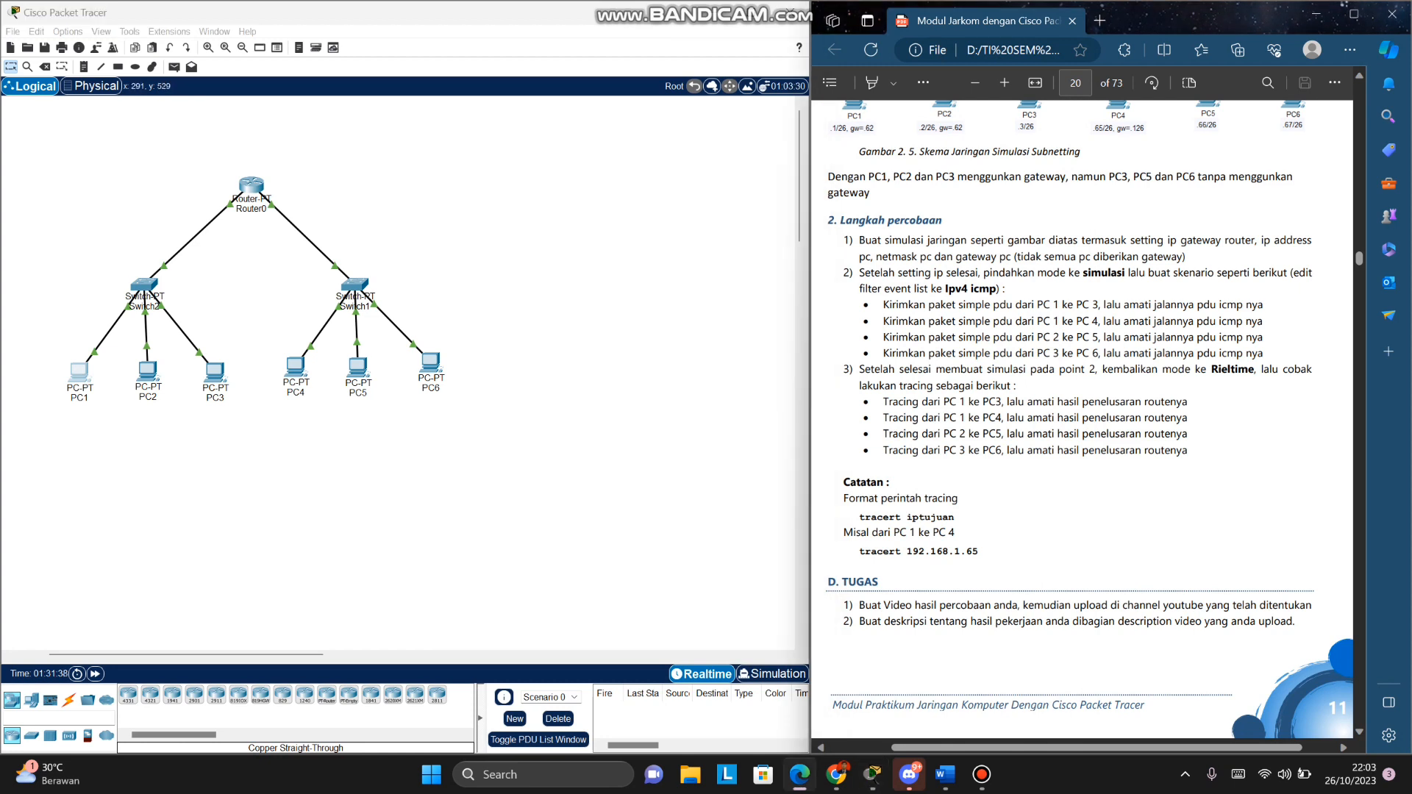
{"action": "left_click", "coordinate": [295, 367]}
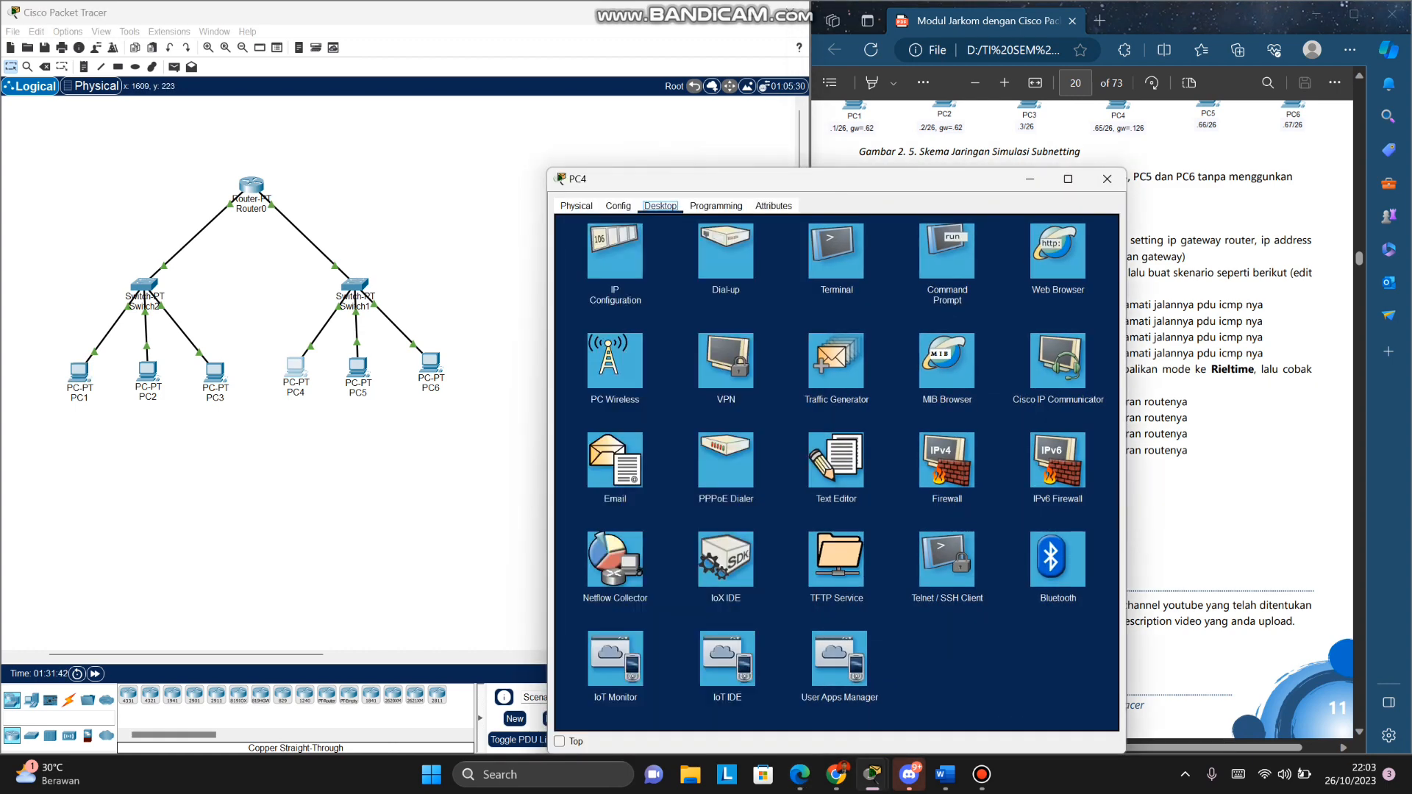
{"action": "left_click", "coordinate": [615, 254]}
{"action": "left_click_drag", "start_coordinate": [803, 294], "coordinate": [749, 294]}
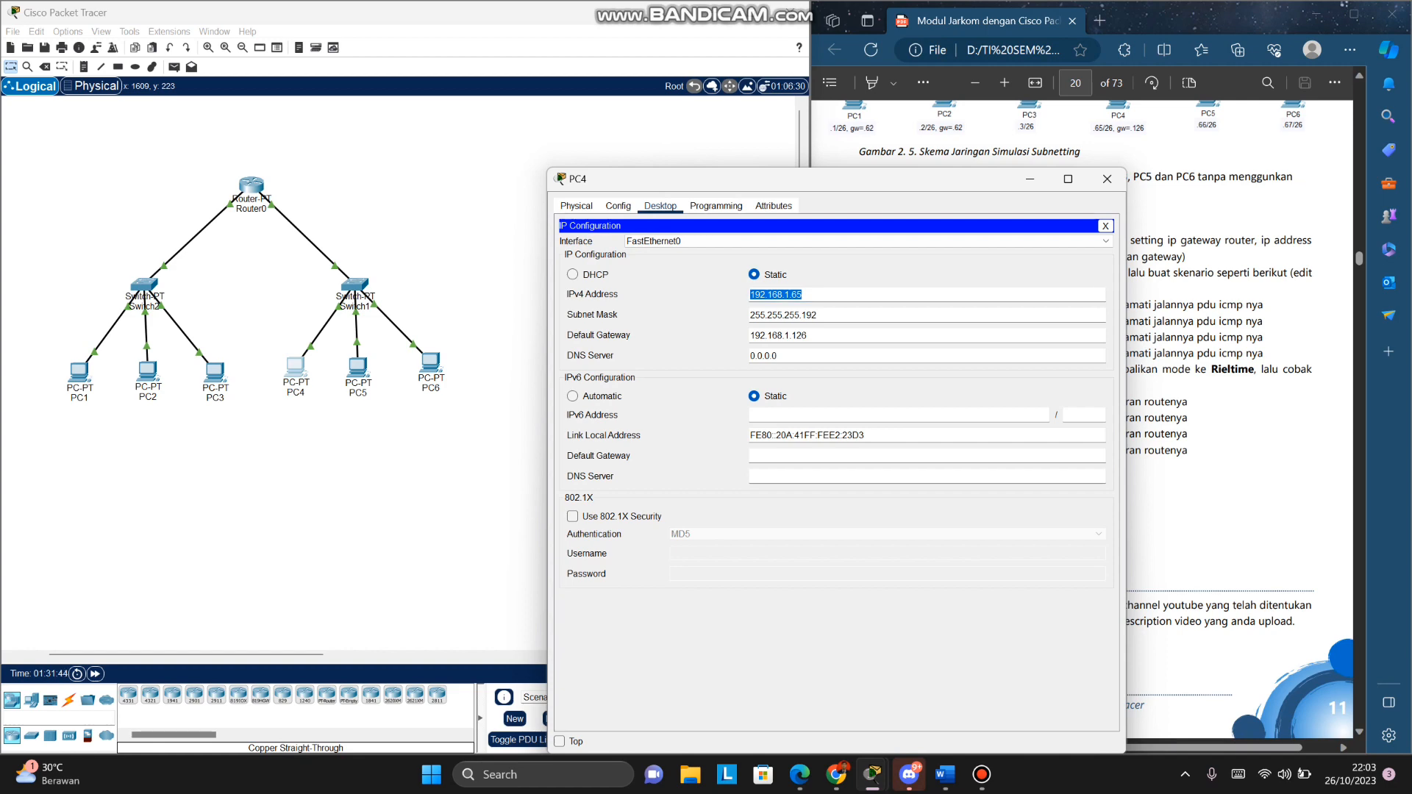
{"action": "right_click", "coordinate": [780, 298]}
{"action": "left_click", "coordinate": [813, 362]}
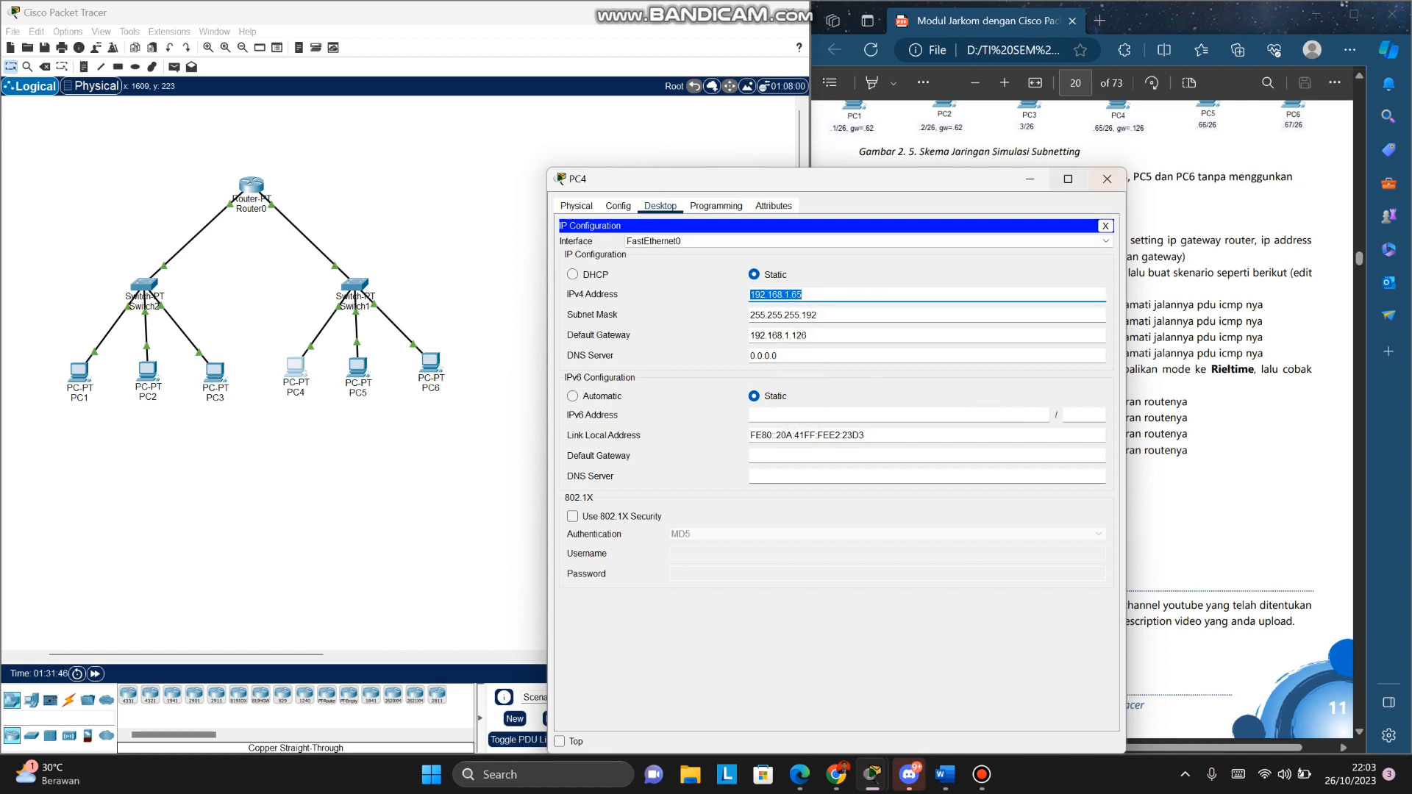
{"action": "left_click", "coordinate": [1107, 178]}
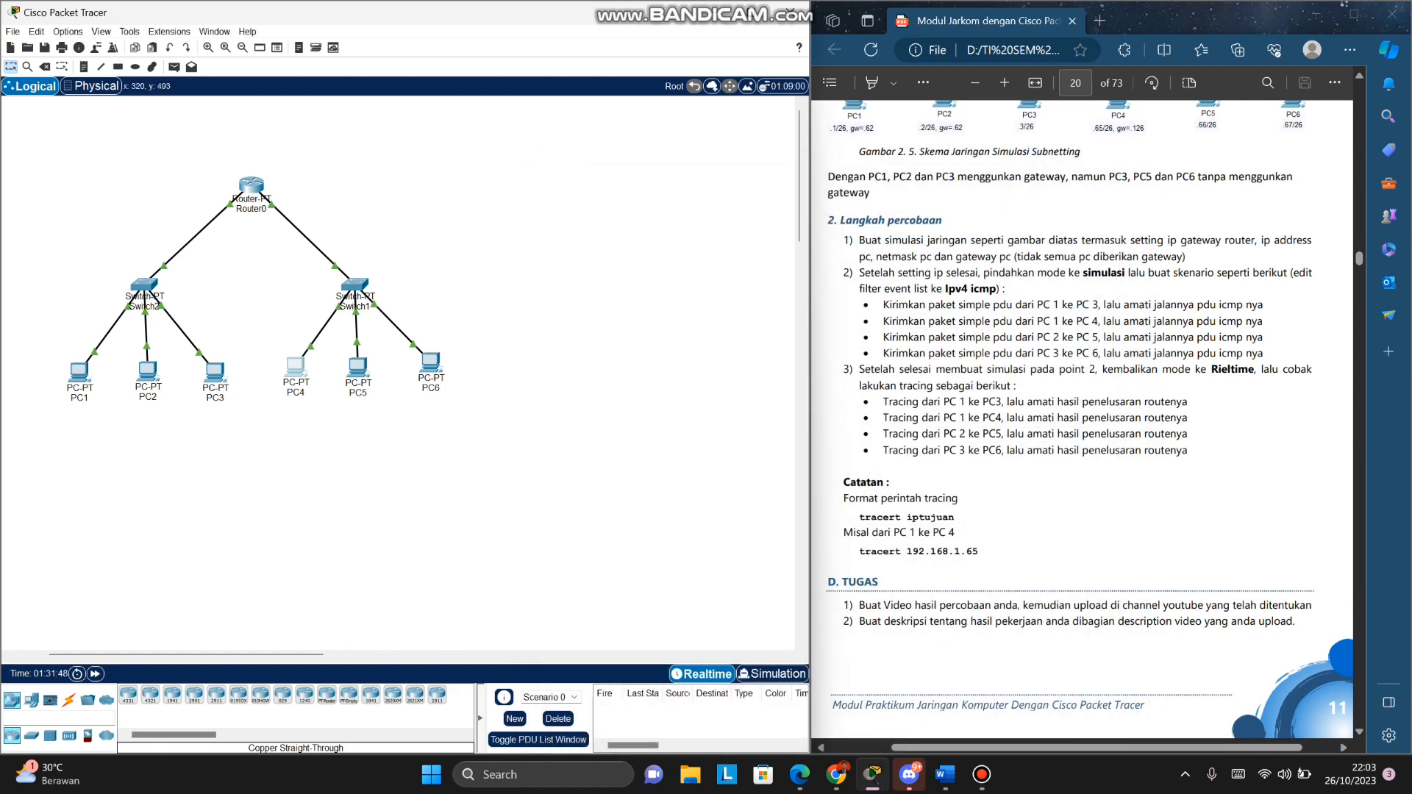
{"action": "left_click", "coordinate": [982, 774]}
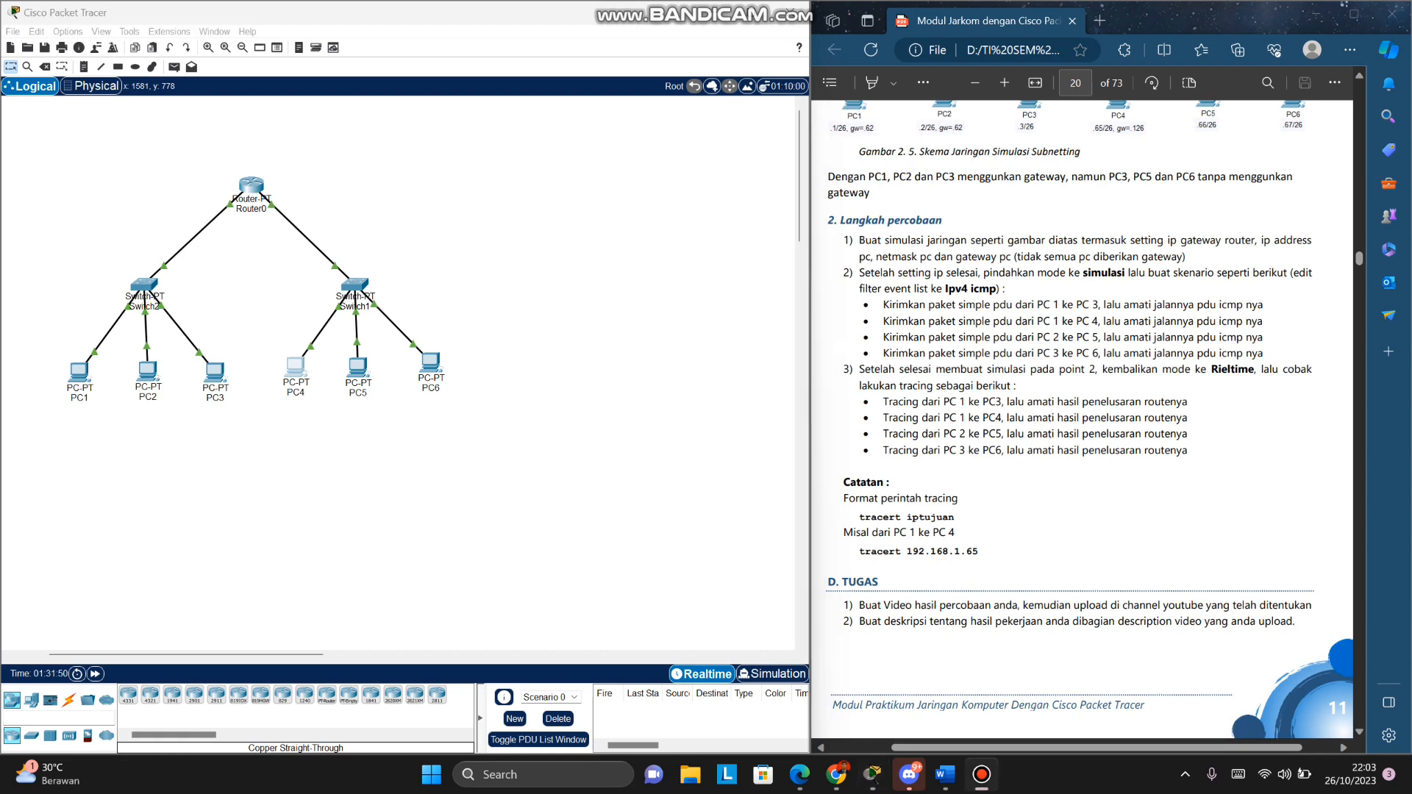
Step: Trace the route from PC1 to PC4 by running tracert 192.168.1.65 in PC1's Command Prompt
{"action": "left_click", "coordinate": [79, 372]}
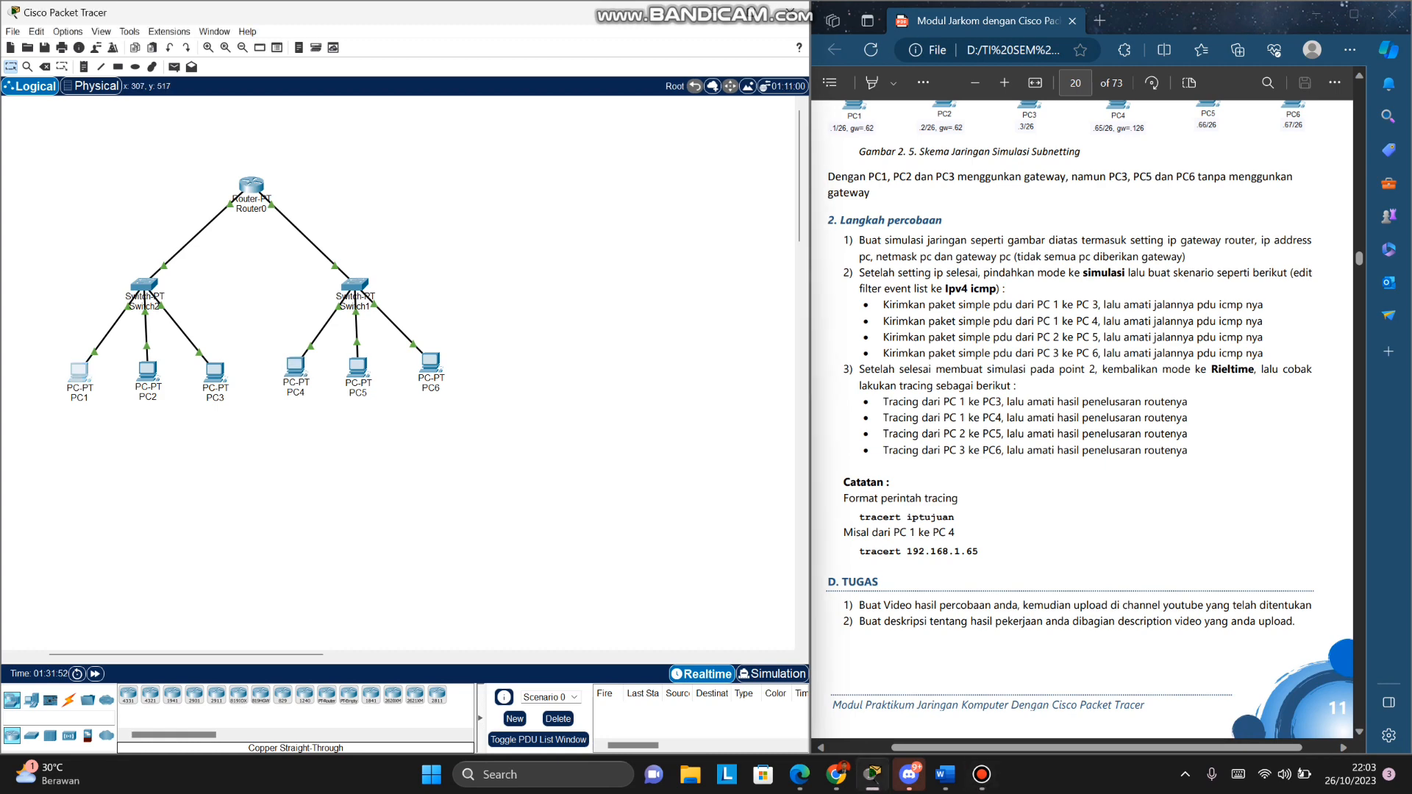
{"action": "left_click", "coordinate": [947, 251]}
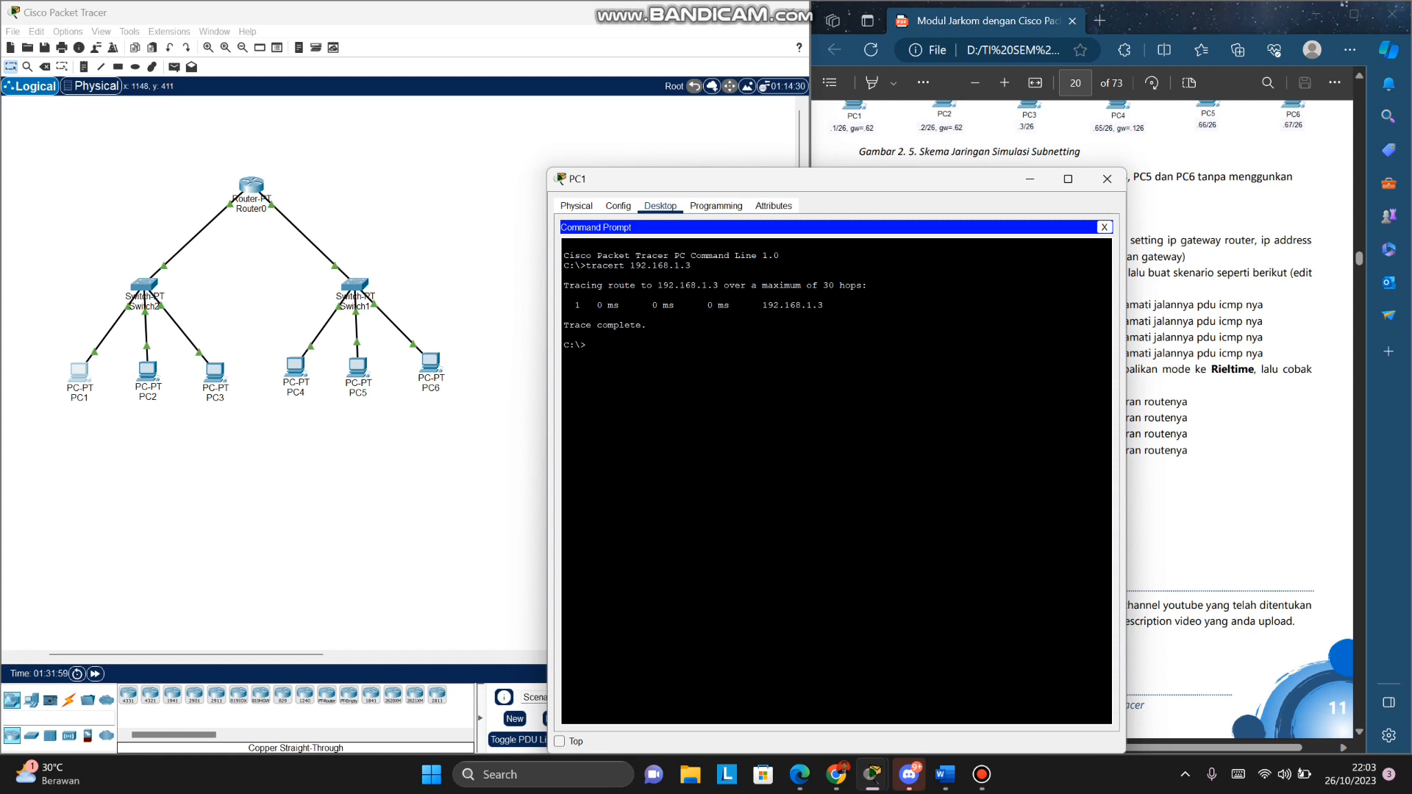
{"action": "type", "text": "tracert"}
{"action": "right_click", "coordinate": [631, 349]}
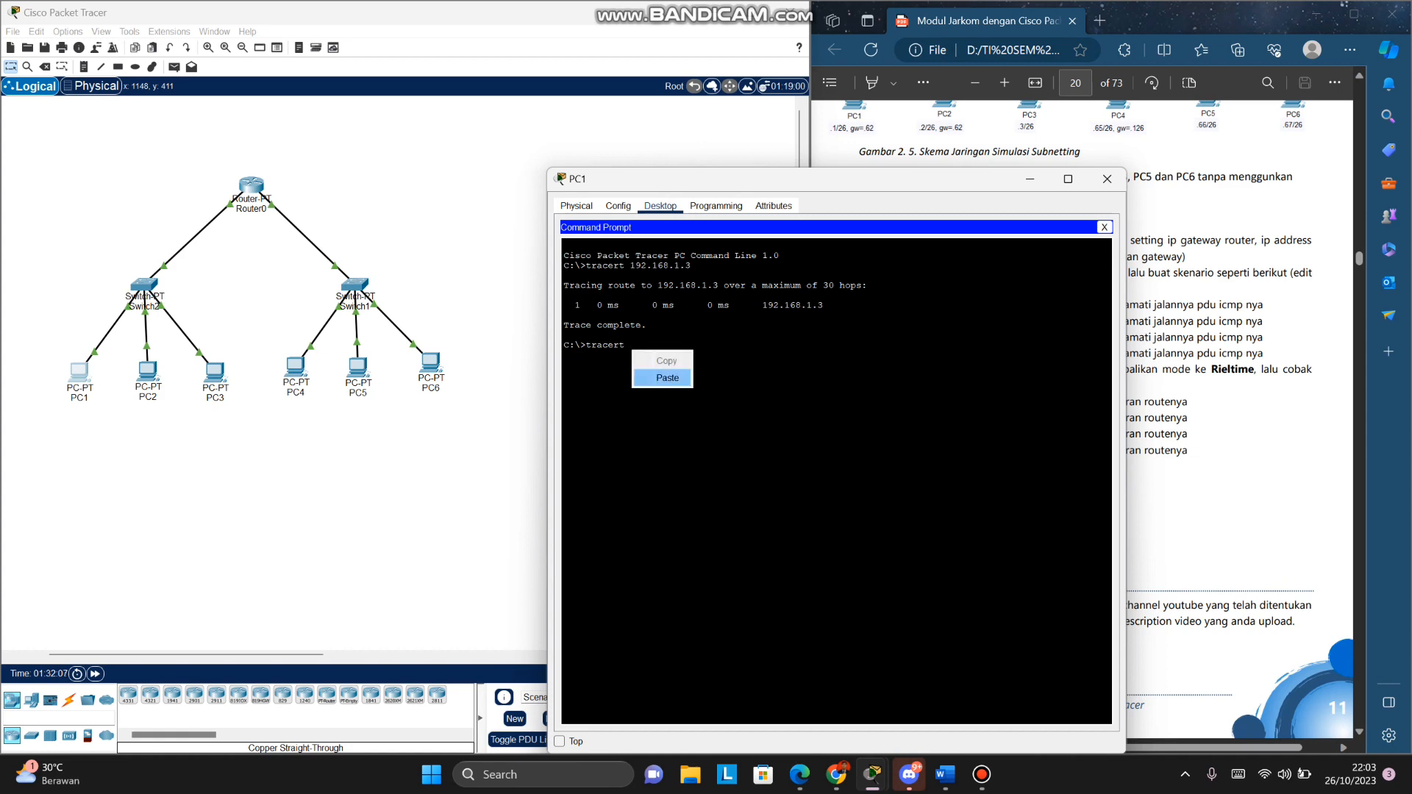
{"action": "left_click", "coordinate": [665, 377]}
{"action": "left_click_drag", "start_coordinate": [786, 180], "coordinate": [814, 137]}
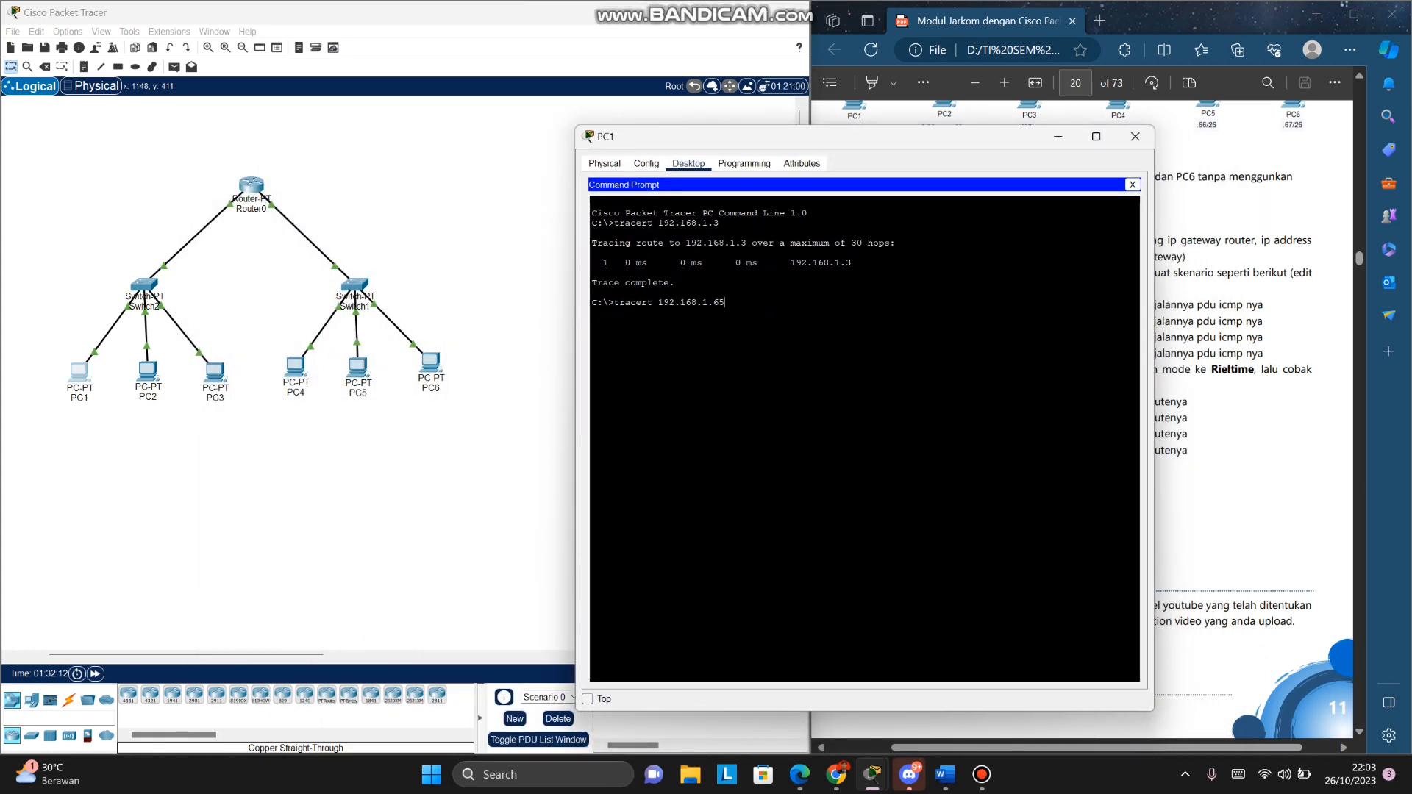
{"action": "key", "text": "Return"}
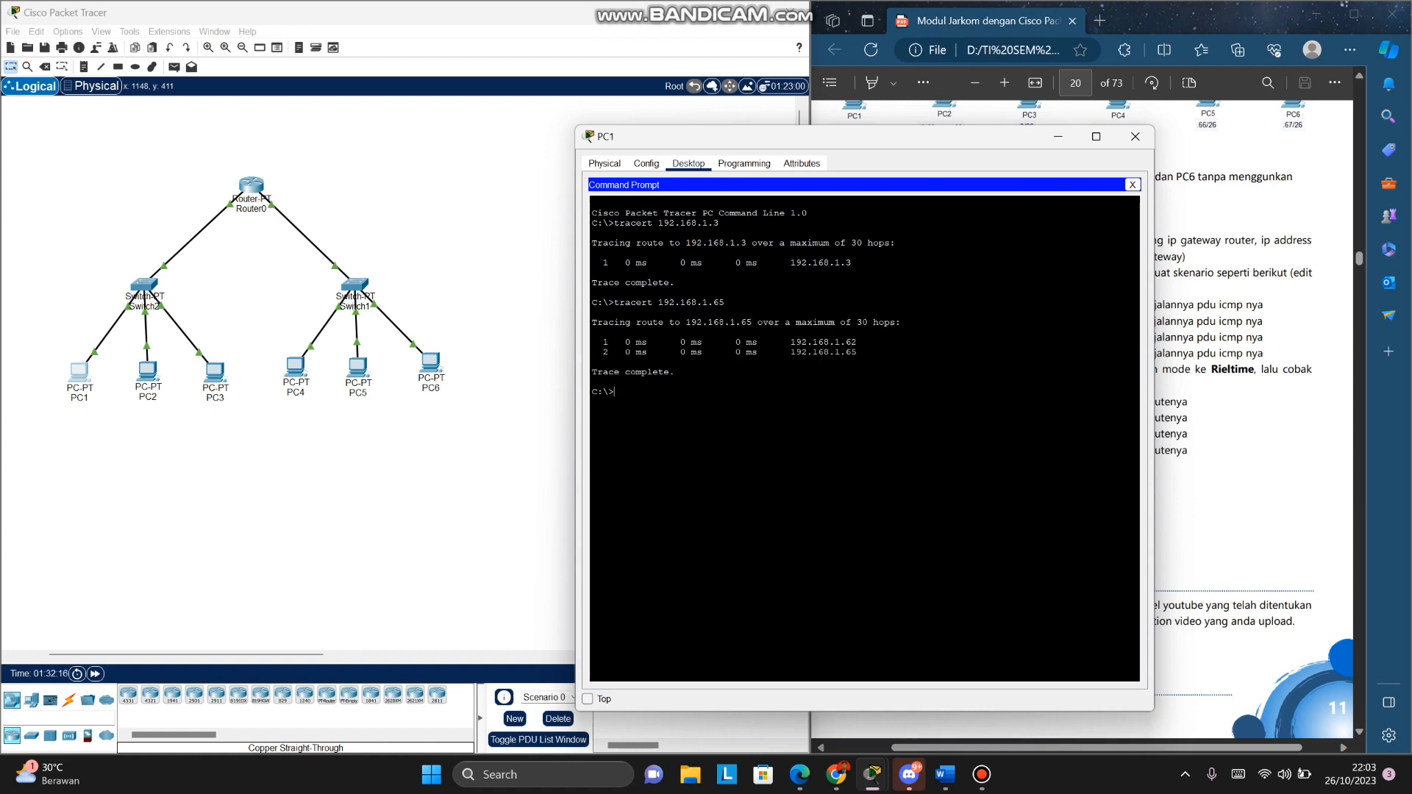
Step: Compare the first hop of the PC1-to-PC4 trace with Router0's FastEthernet0/0 address, placing both windows side by side
{"action": "left_click_drag", "start_coordinate": [857, 342], "coordinate": [593, 342]}
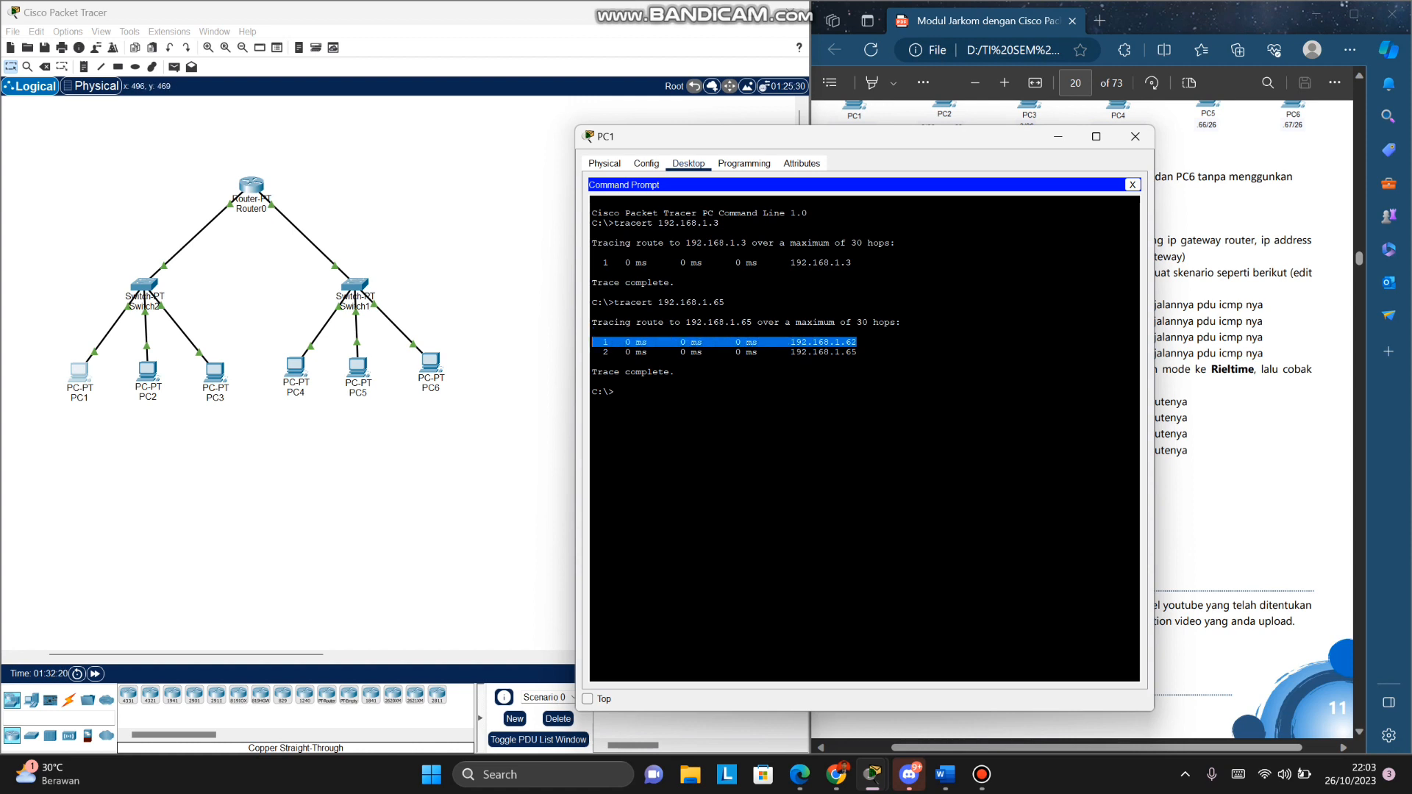
{"action": "left_click_drag", "start_coordinate": [706, 137], "coordinate": [600, 148]}
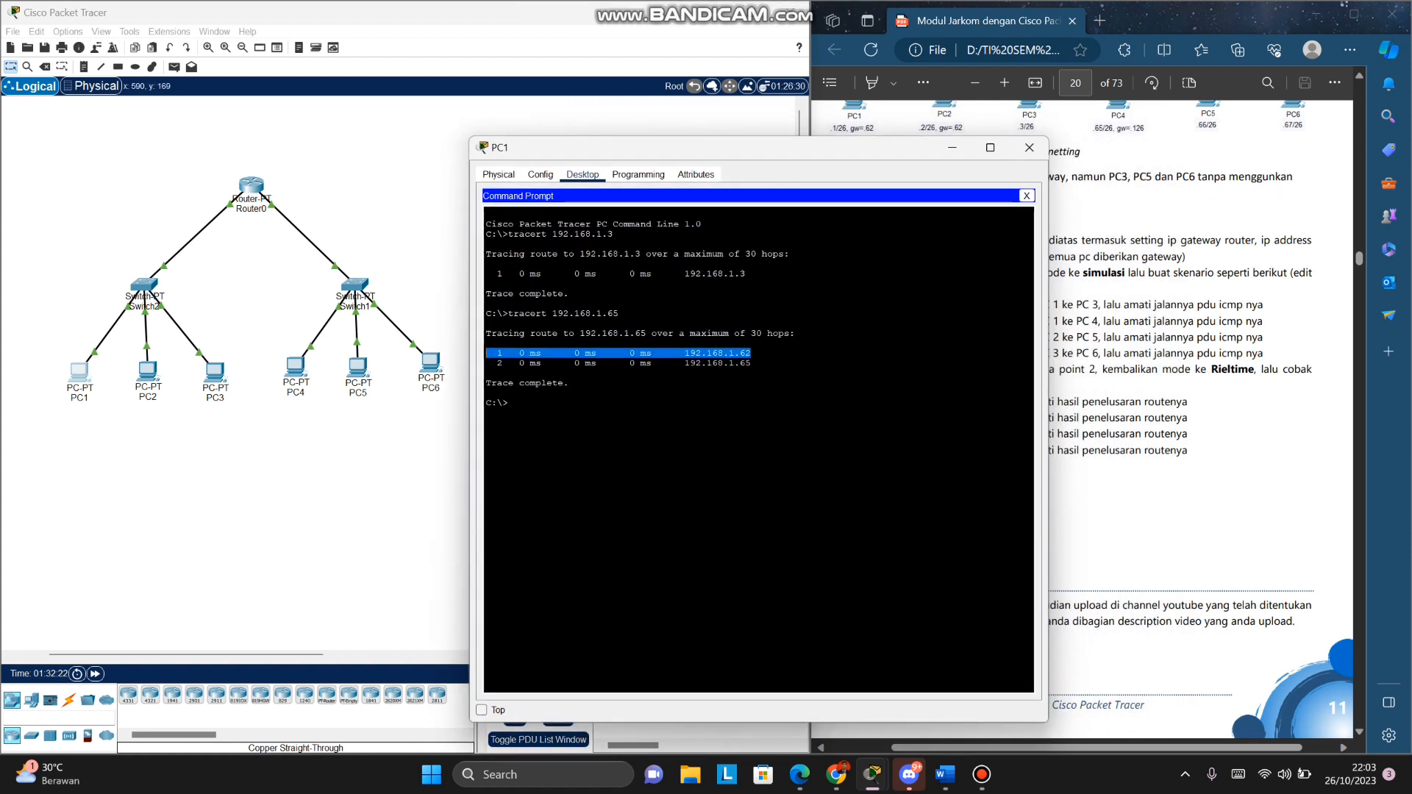
{"action": "left_click", "coordinate": [252, 186]}
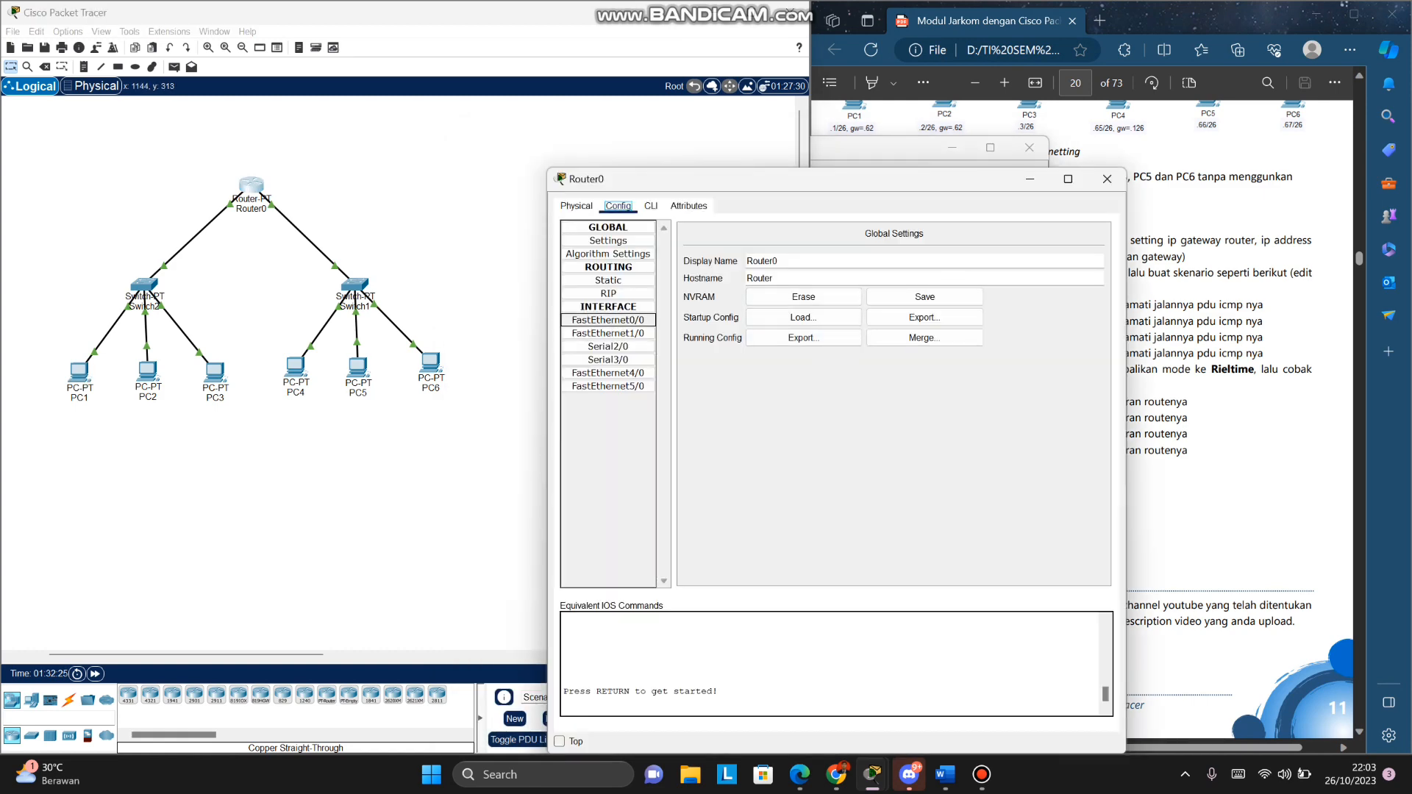
{"action": "left_click", "coordinate": [608, 320]}
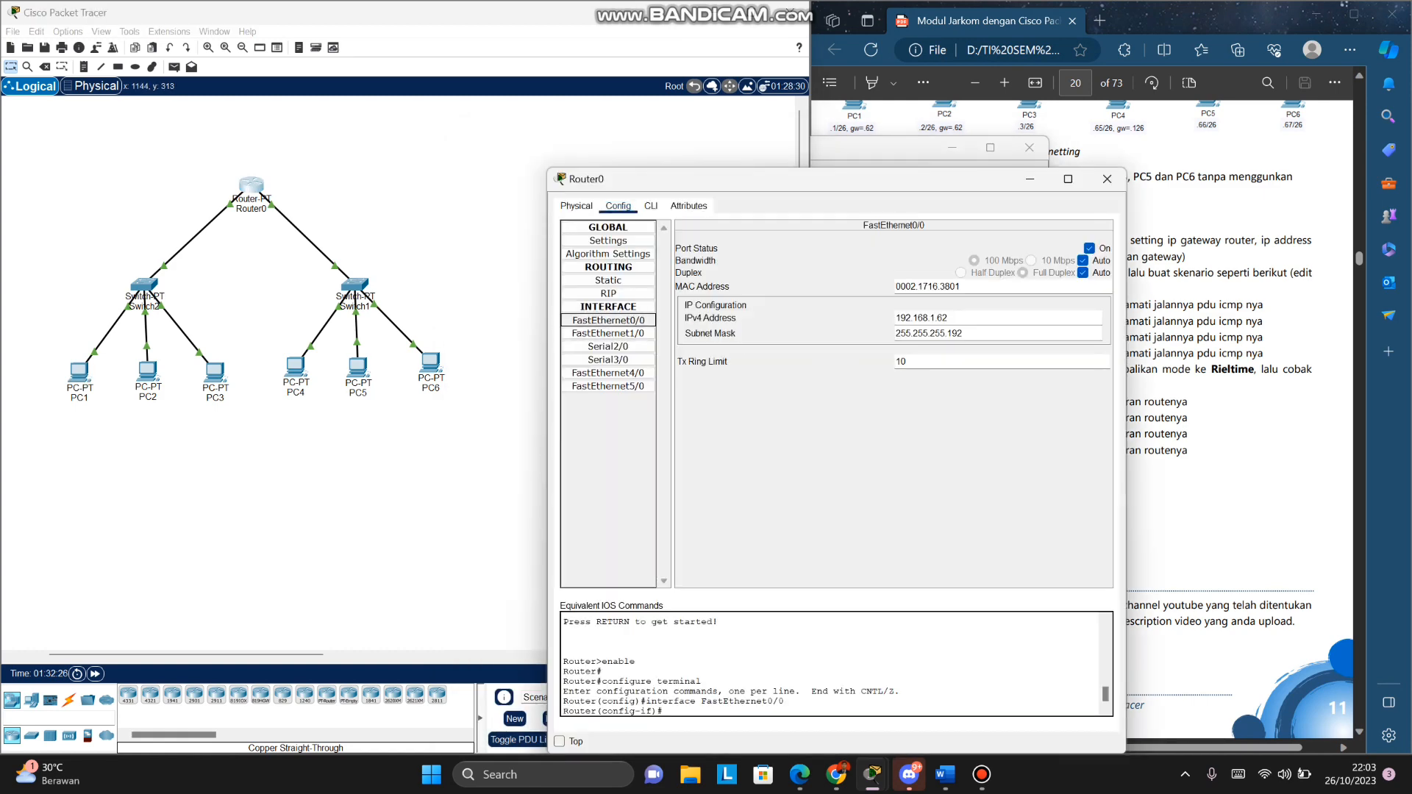
{"action": "left_click_drag", "start_coordinate": [846, 179], "coordinate": [399, 134]}
{"action": "left_click_drag", "start_coordinate": [846, 147], "coordinate": [1081, 141]}
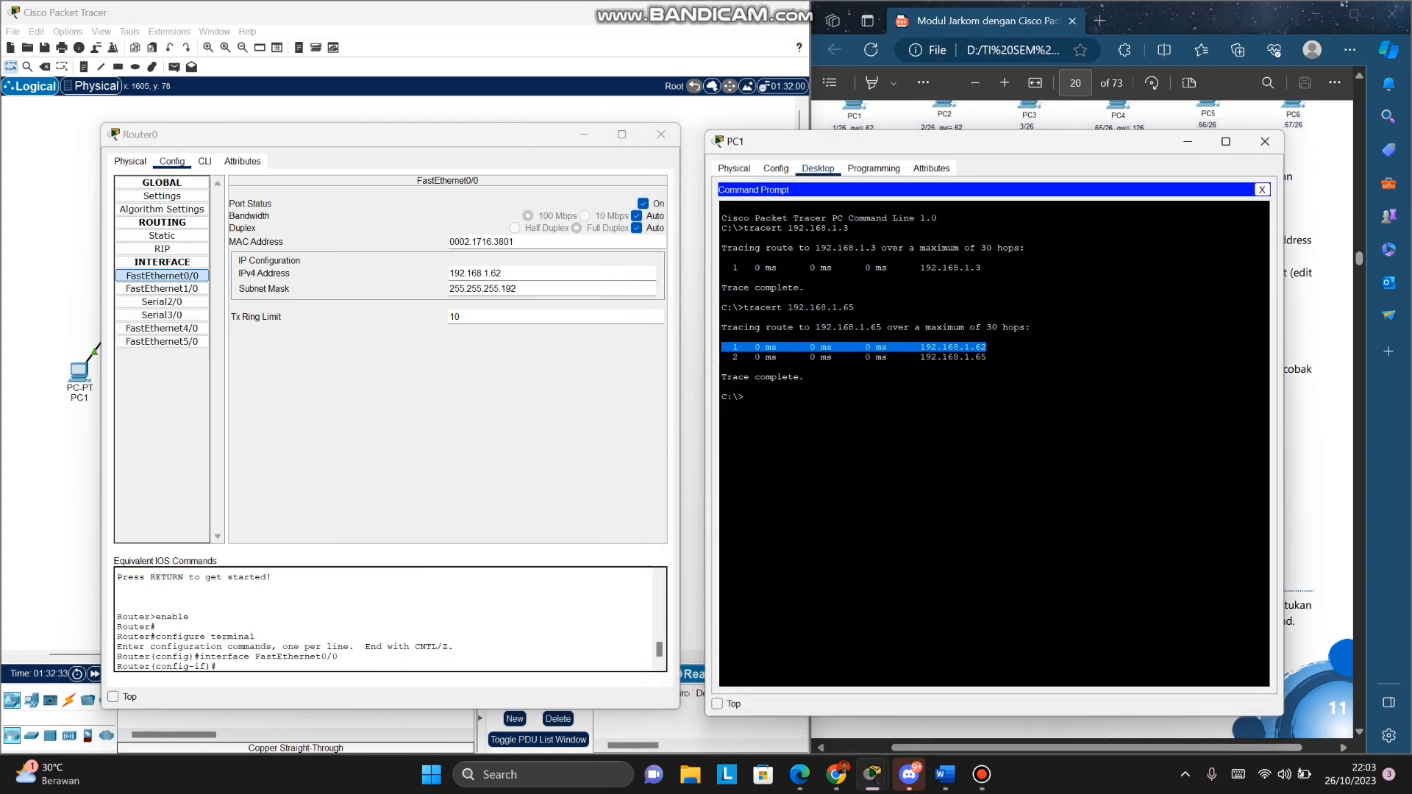
{"action": "left_click", "coordinate": [987, 349]}
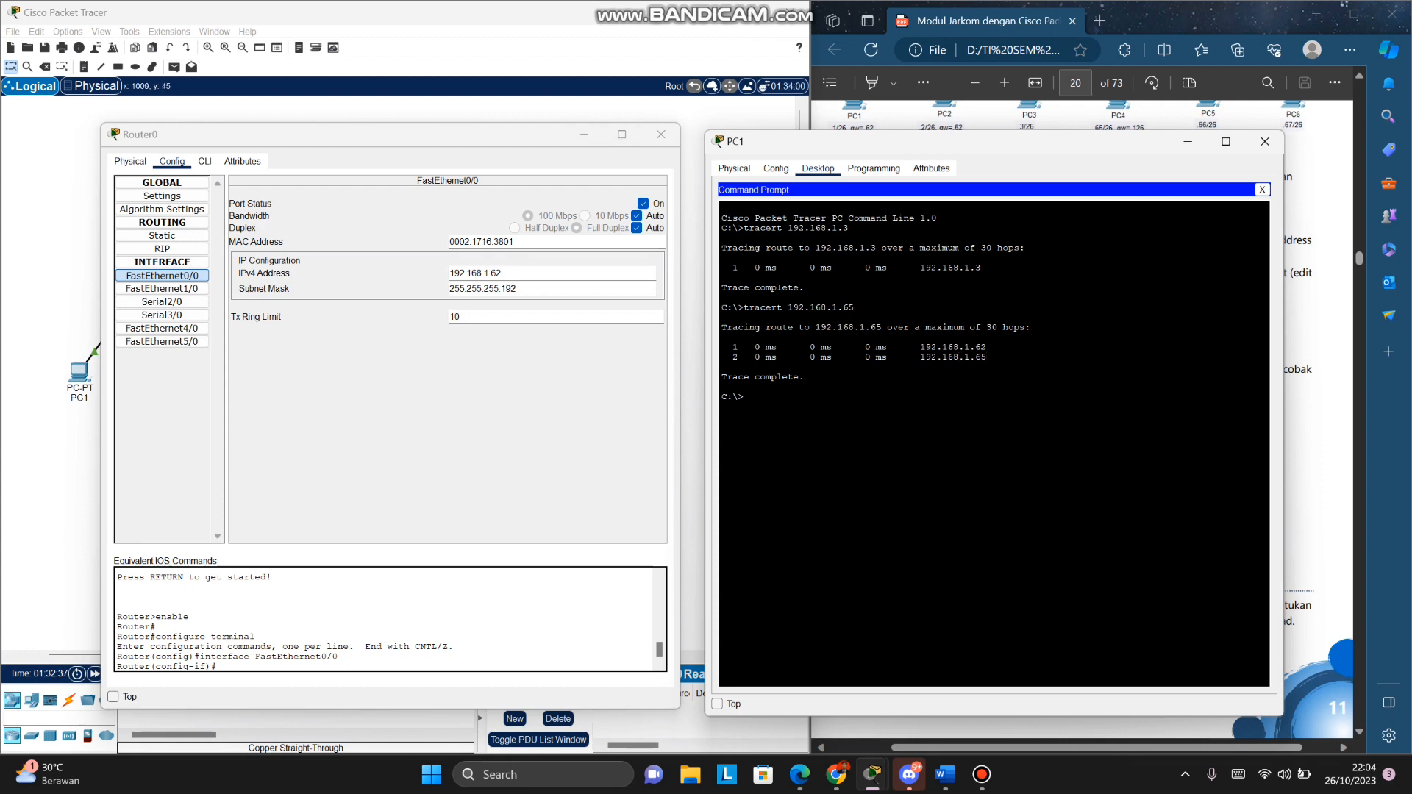
Step: Move the Router0 window clear of the topology, check PC4's address in its IP configuration, and close PC4's window
{"action": "left_click_drag", "start_coordinate": [472, 123], "coordinate": [472, 428]}
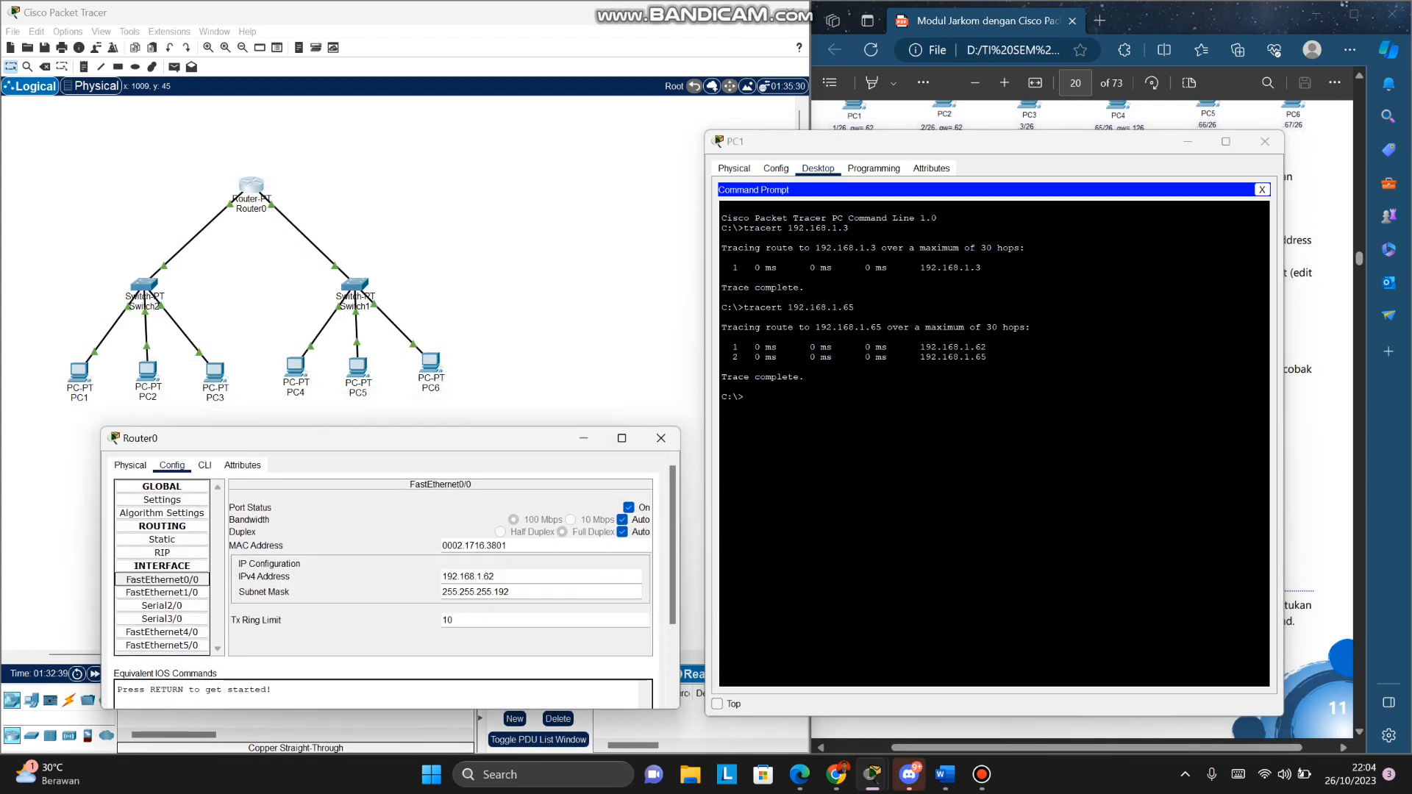
{"action": "left_click", "coordinate": [296, 370]}
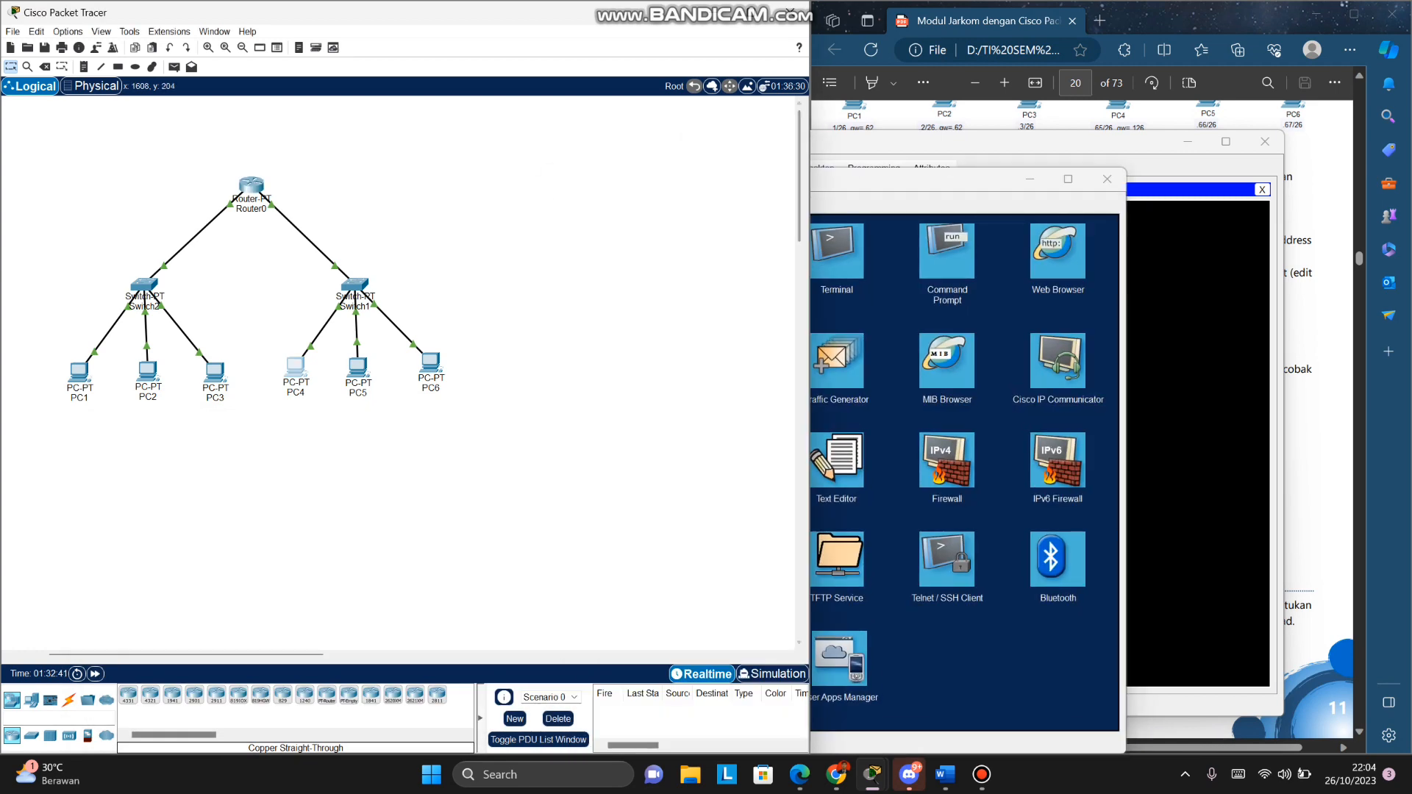
{"action": "left_click", "coordinate": [615, 252]}
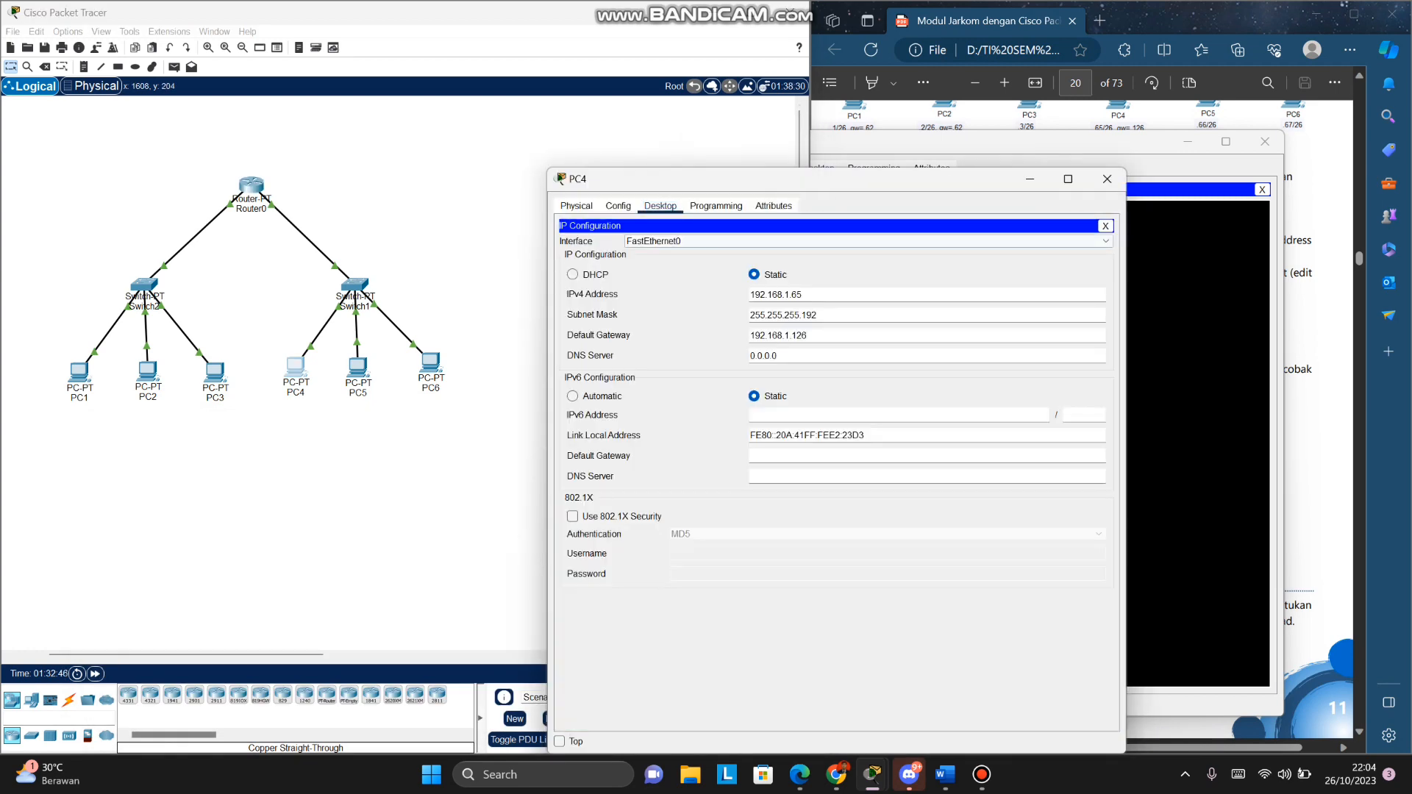
{"action": "left_click", "coordinate": [1107, 179]}
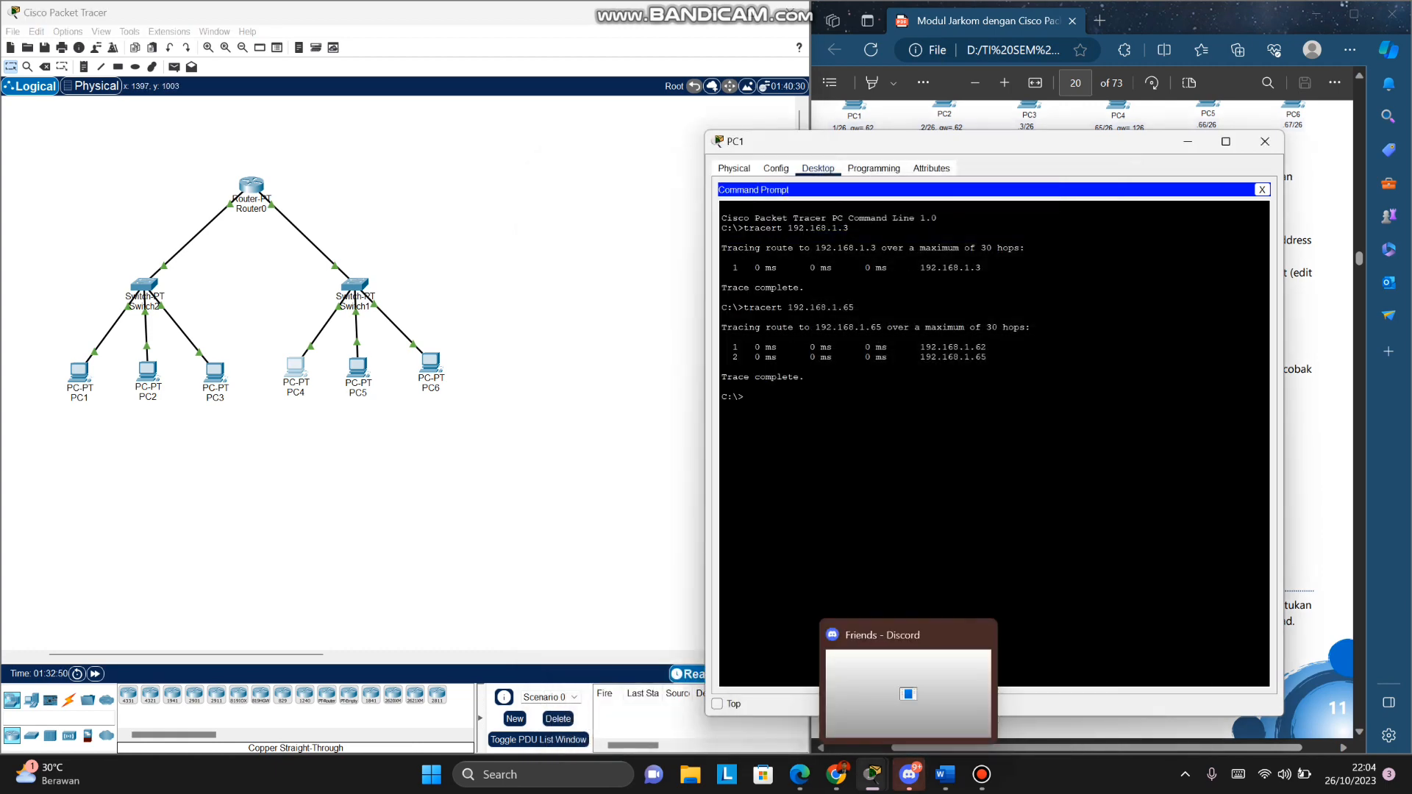
Step: Bring back the hidden Router0 window and close it, along with PC1's Command Prompt window
{"action": "mouse_move", "coordinate": [873, 775]}
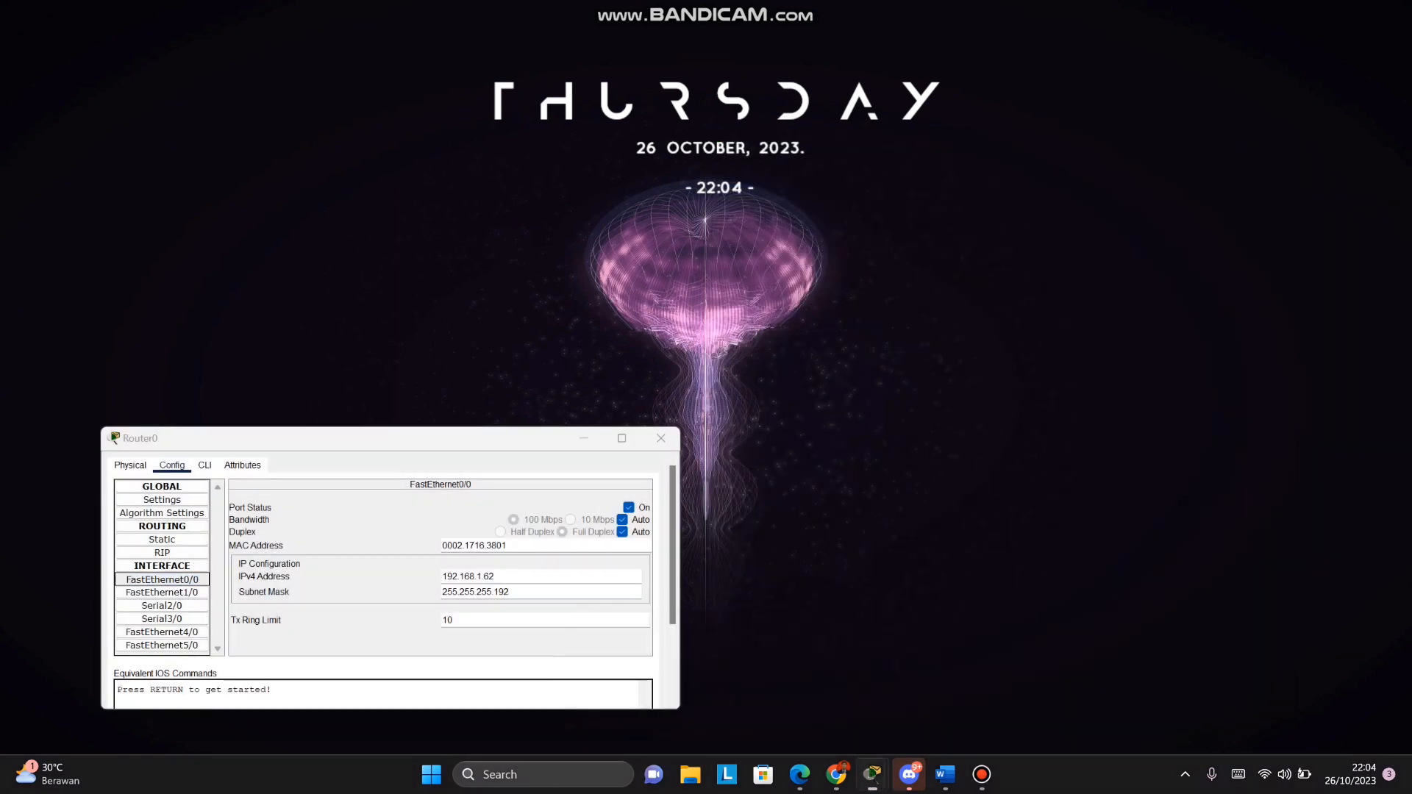
{"action": "left_click", "coordinate": [1065, 691]}
{"action": "left_click_drag", "start_coordinate": [501, 439], "coordinate": [488, 389]}
{"action": "left_click", "coordinate": [650, 387]}
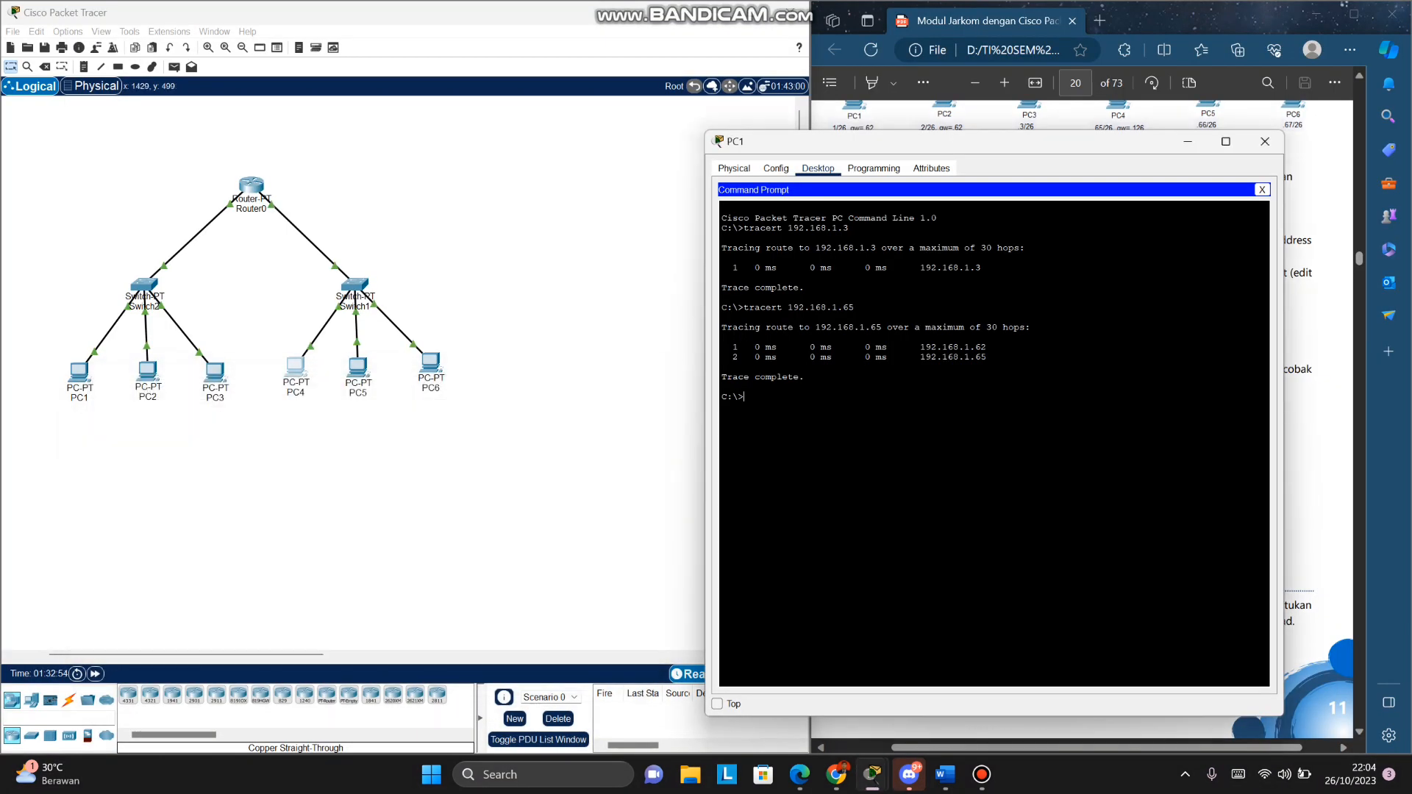
{"action": "left_click", "coordinate": [1264, 141]}
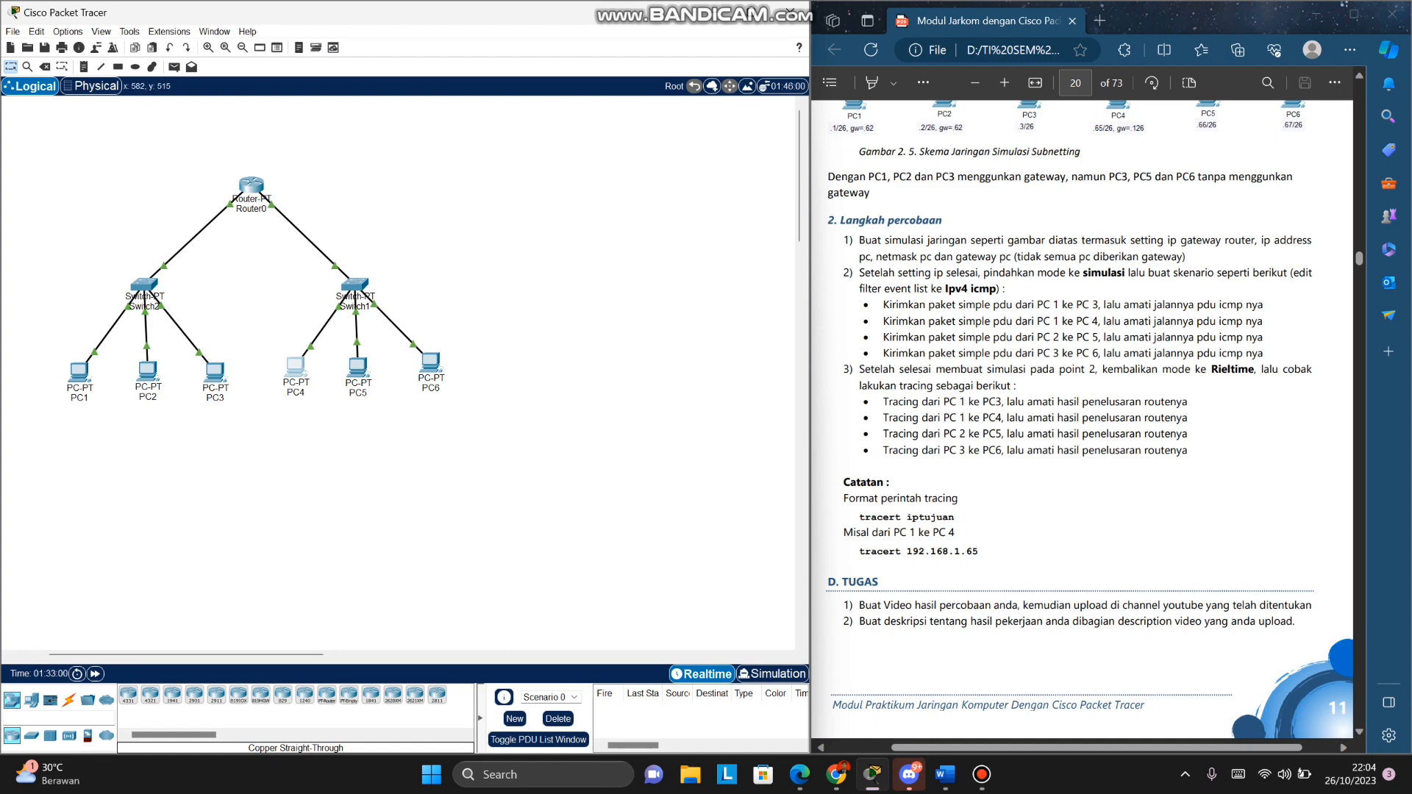
Step: Check PC5's IPv4 address in its IP configuration and close PC5's window
{"action": "left_click", "coordinate": [357, 364]}
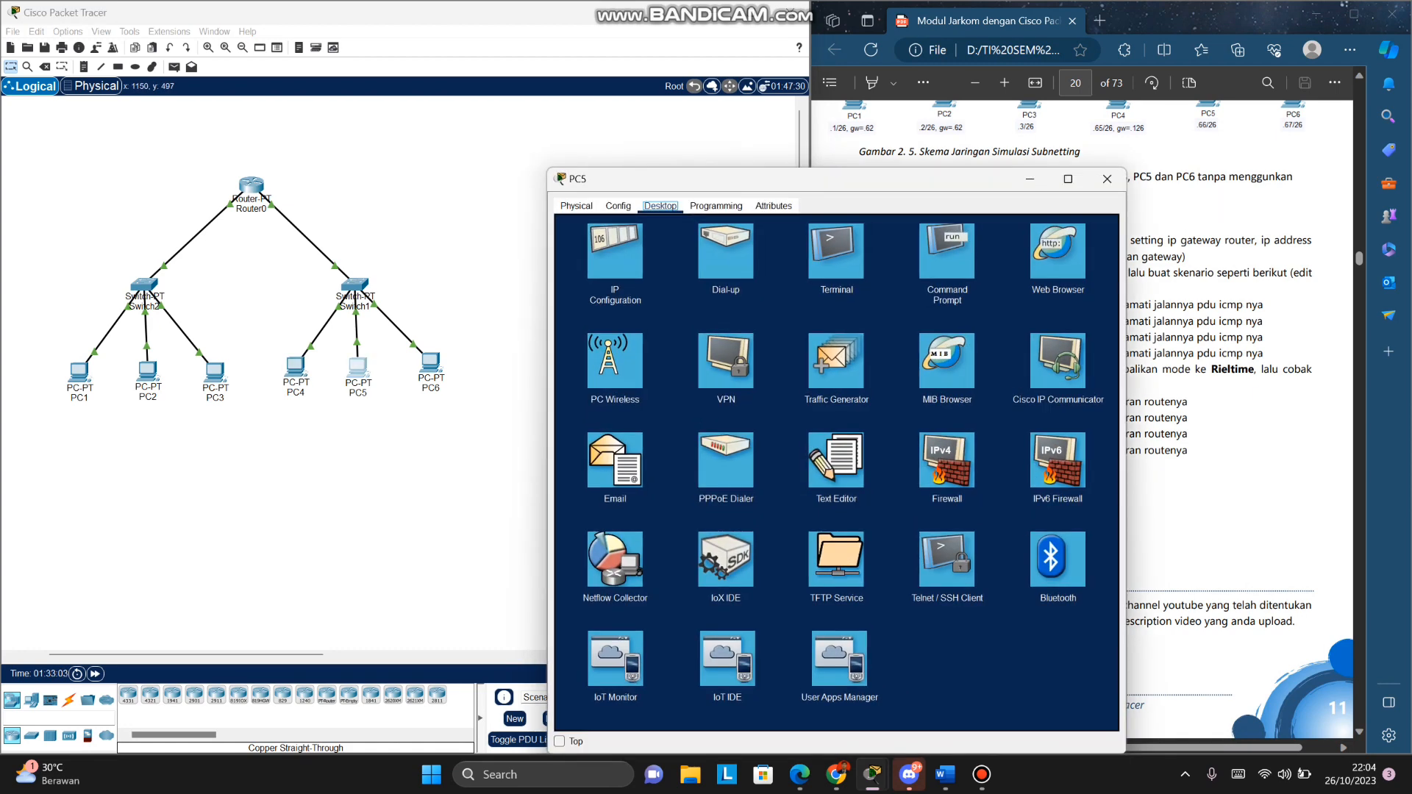
{"action": "left_click", "coordinate": [615, 253]}
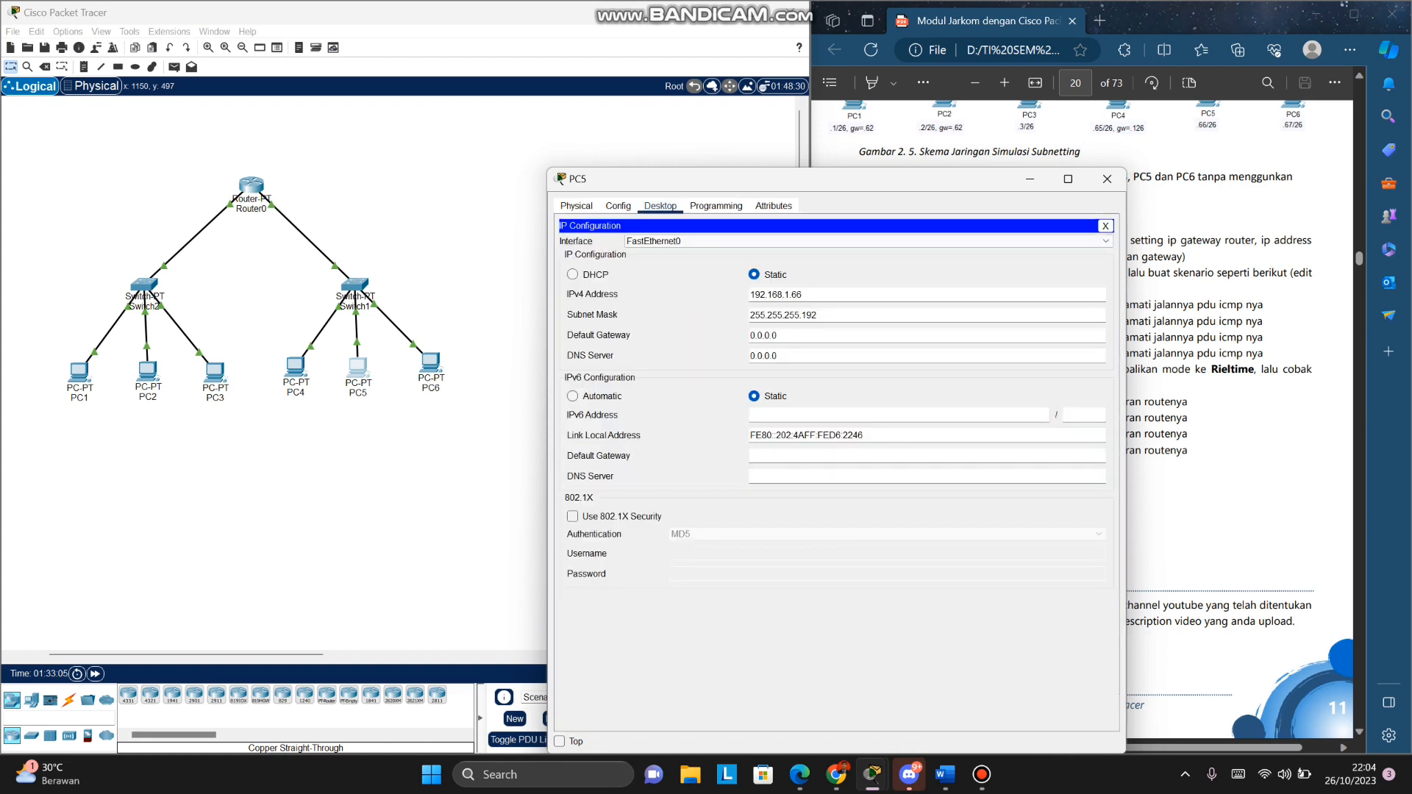
{"action": "left_click", "coordinate": [1107, 179]}
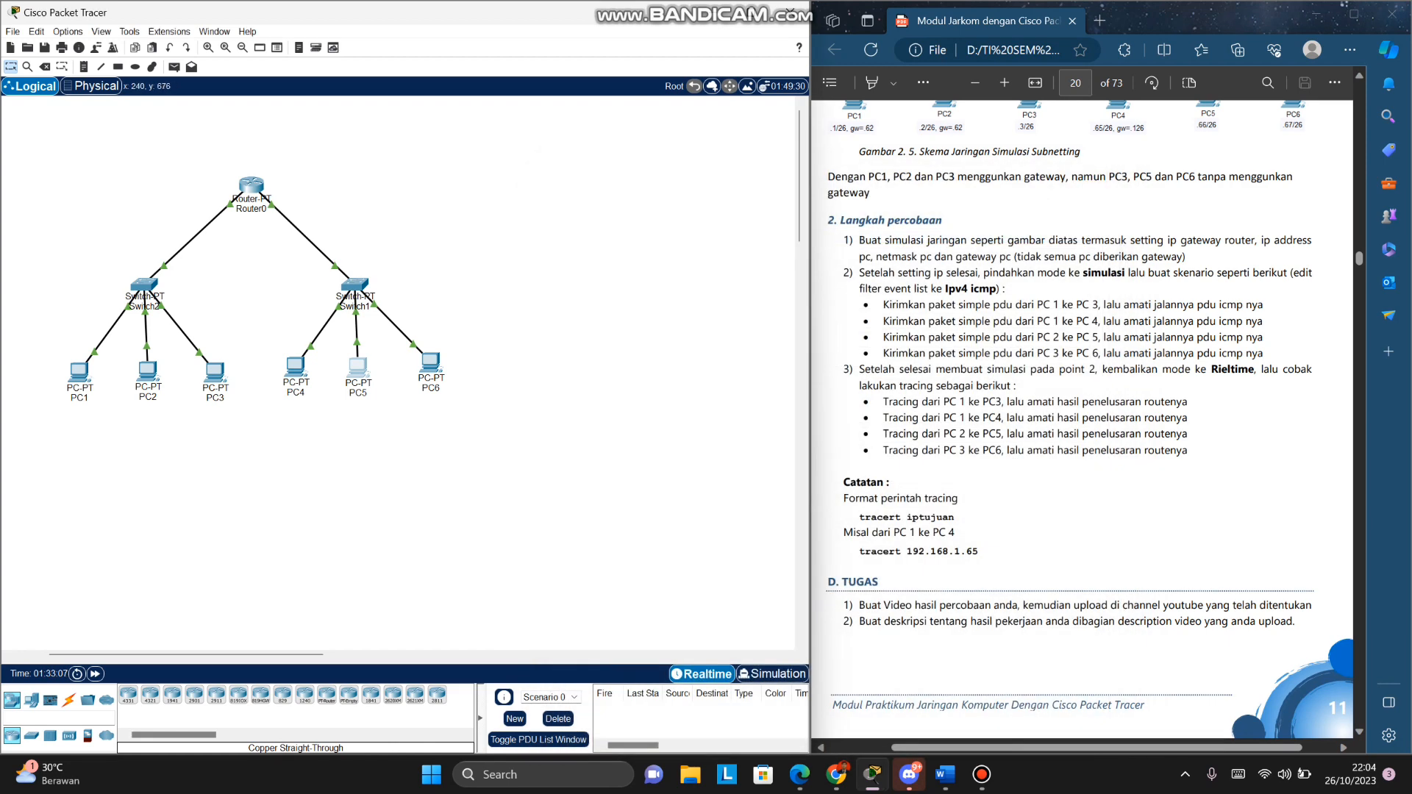
Step: Trace the route from PC2 to PC5 by running tracert 192.168.1.66 in PC2's Command Prompt
{"action": "left_click", "coordinate": [148, 370]}
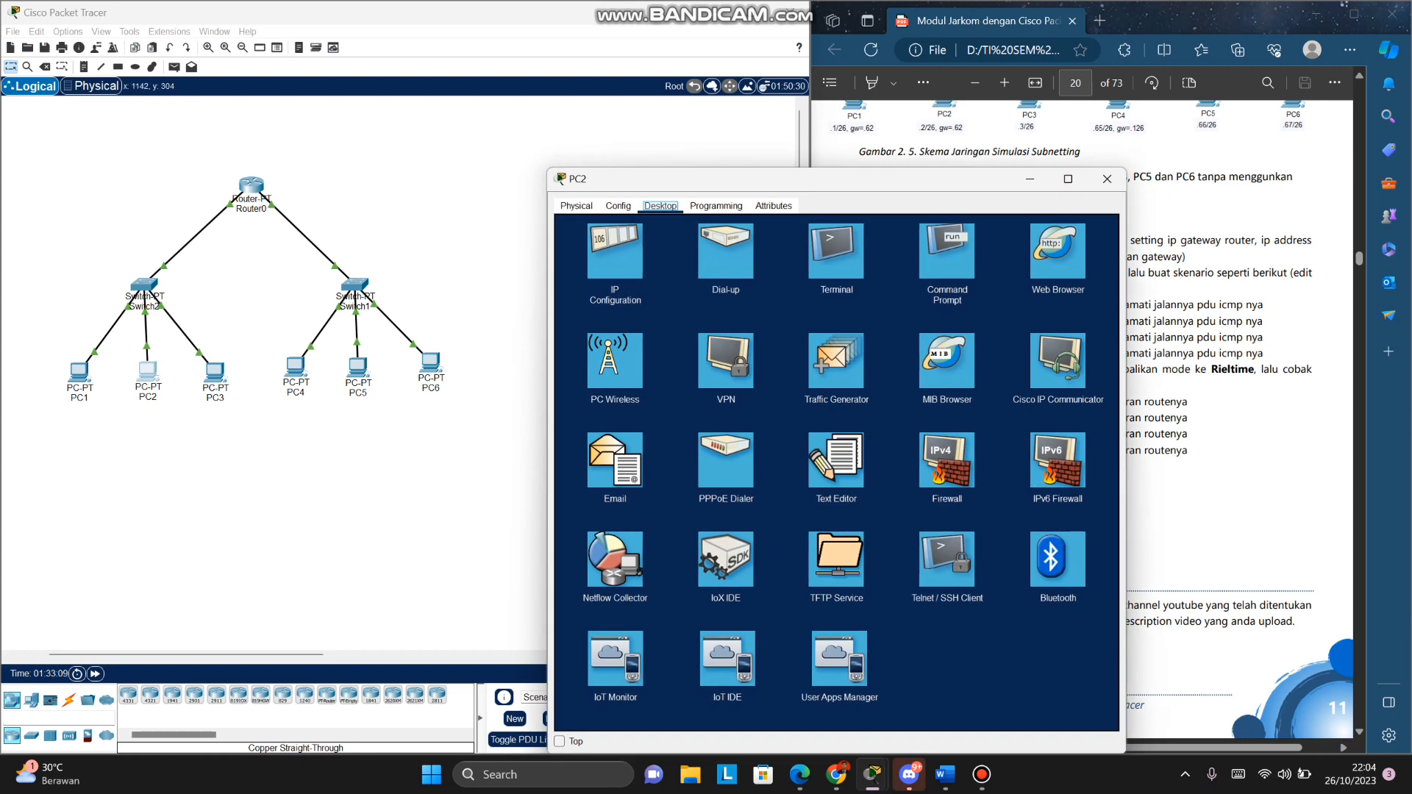
{"action": "left_click", "coordinate": [939, 247]}
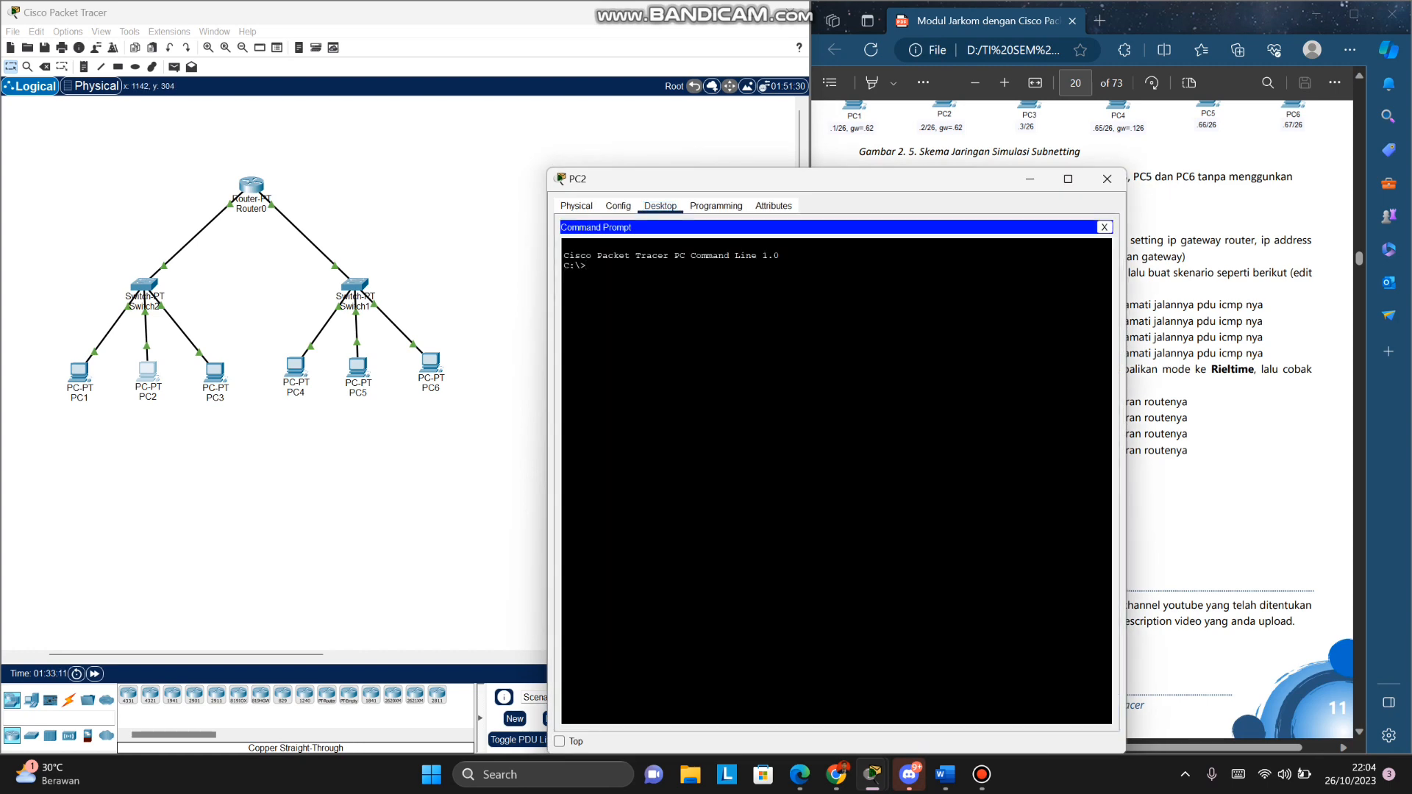
{"action": "left_click_drag", "start_coordinate": [809, 179], "coordinate": [476, 157]}
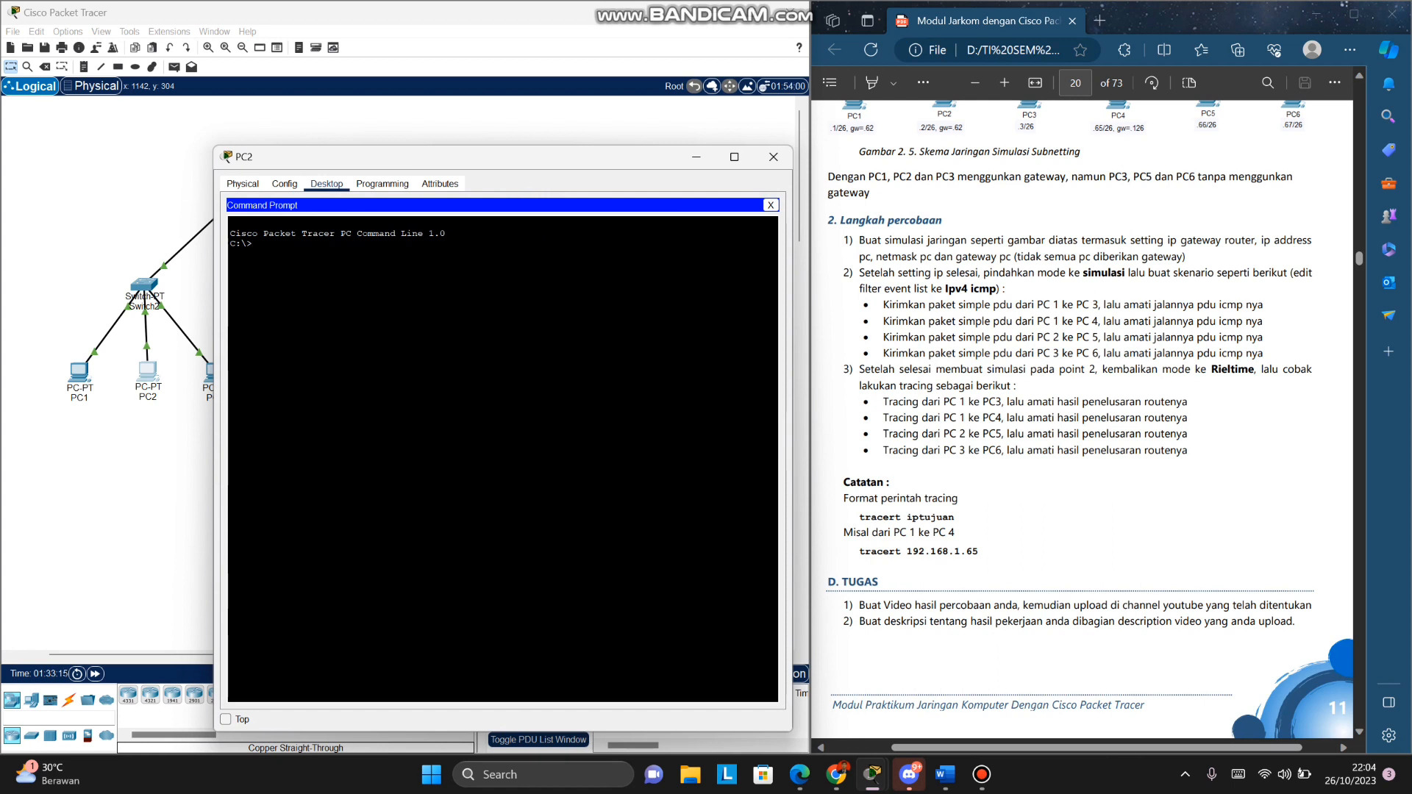
{"action": "type", "text": "tracert"}
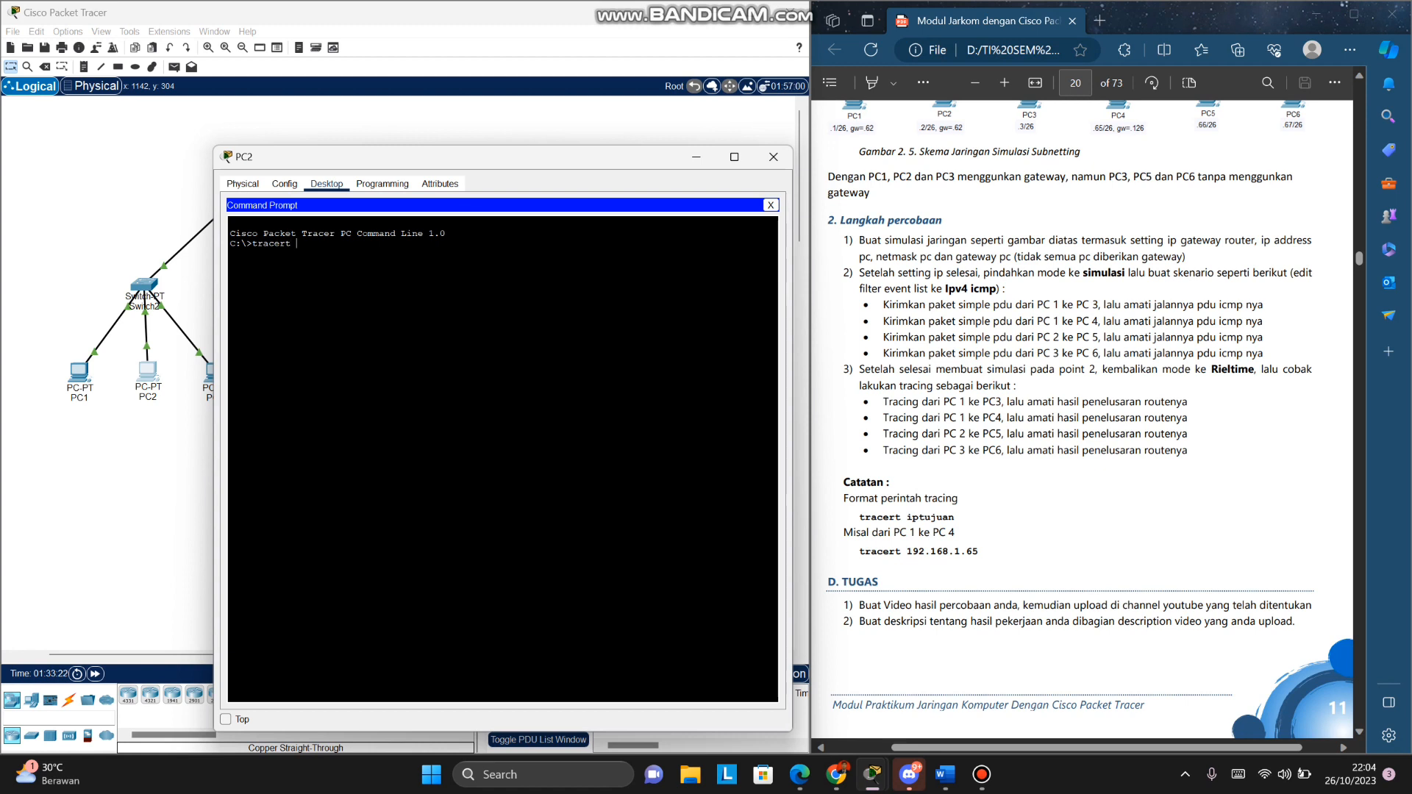
{"action": "right_click", "coordinate": [316, 244]}
{"action": "left_click", "coordinate": [352, 271]}
{"action": "left_click_drag", "start_coordinate": [456, 157], "coordinate": [534, 149]}
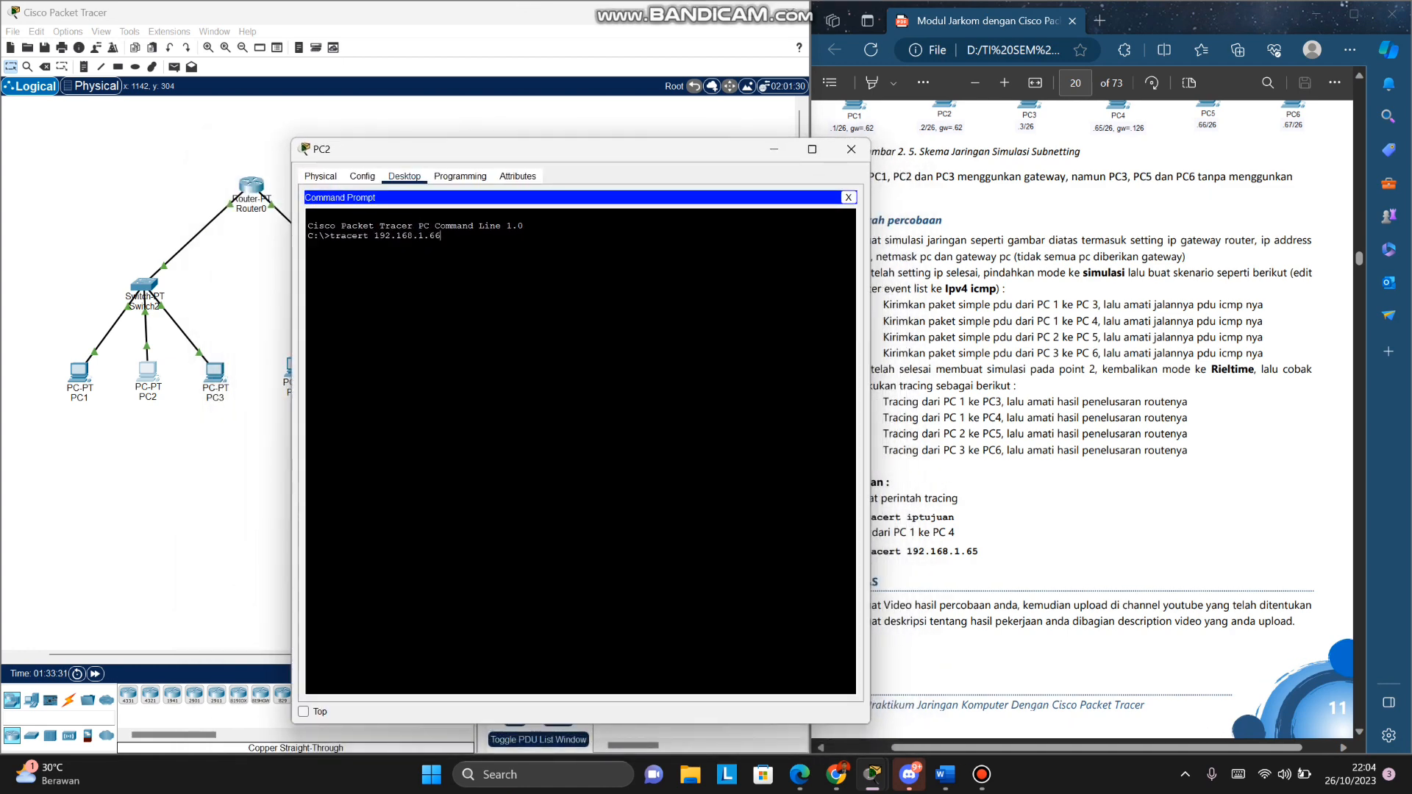
{"action": "key", "text": "Return"}
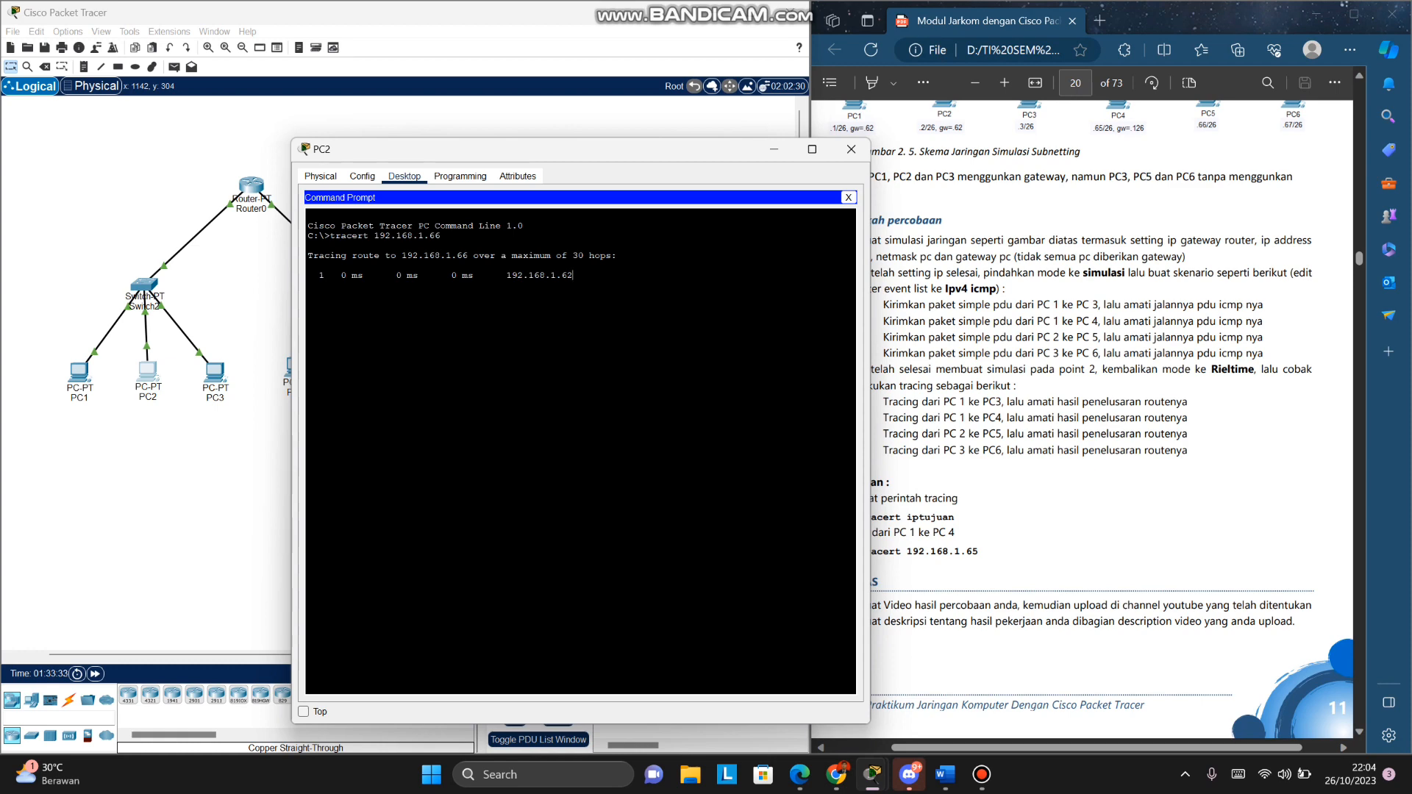
Step: Move PC2's trace window aside, review PC5's gateway setting in its IP configuration, and return to PC2's trace
{"action": "left_click_drag", "start_coordinate": [534, 150], "coordinate": [705, 153]}
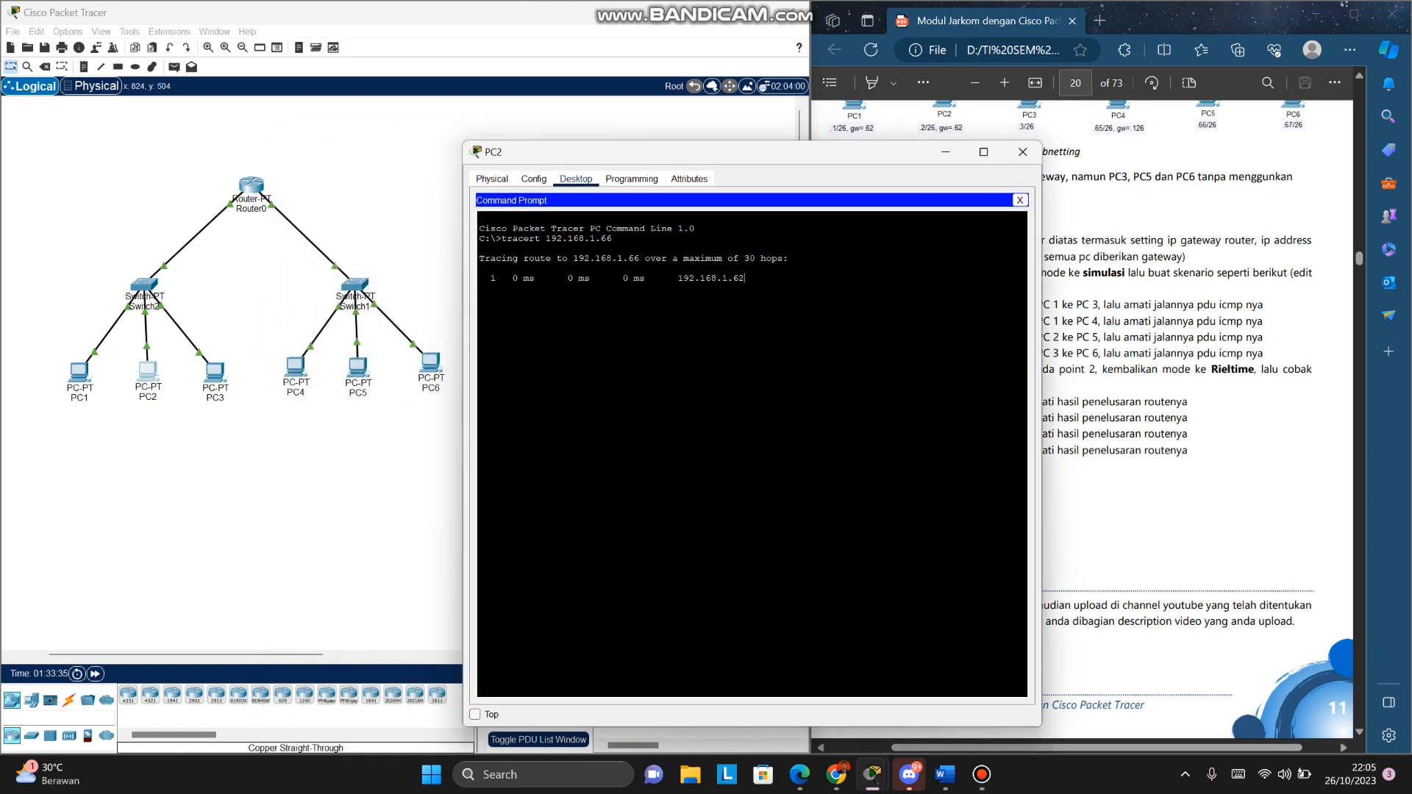
{"action": "left_click", "coordinate": [358, 370]}
{"action": "left_click", "coordinate": [615, 251]}
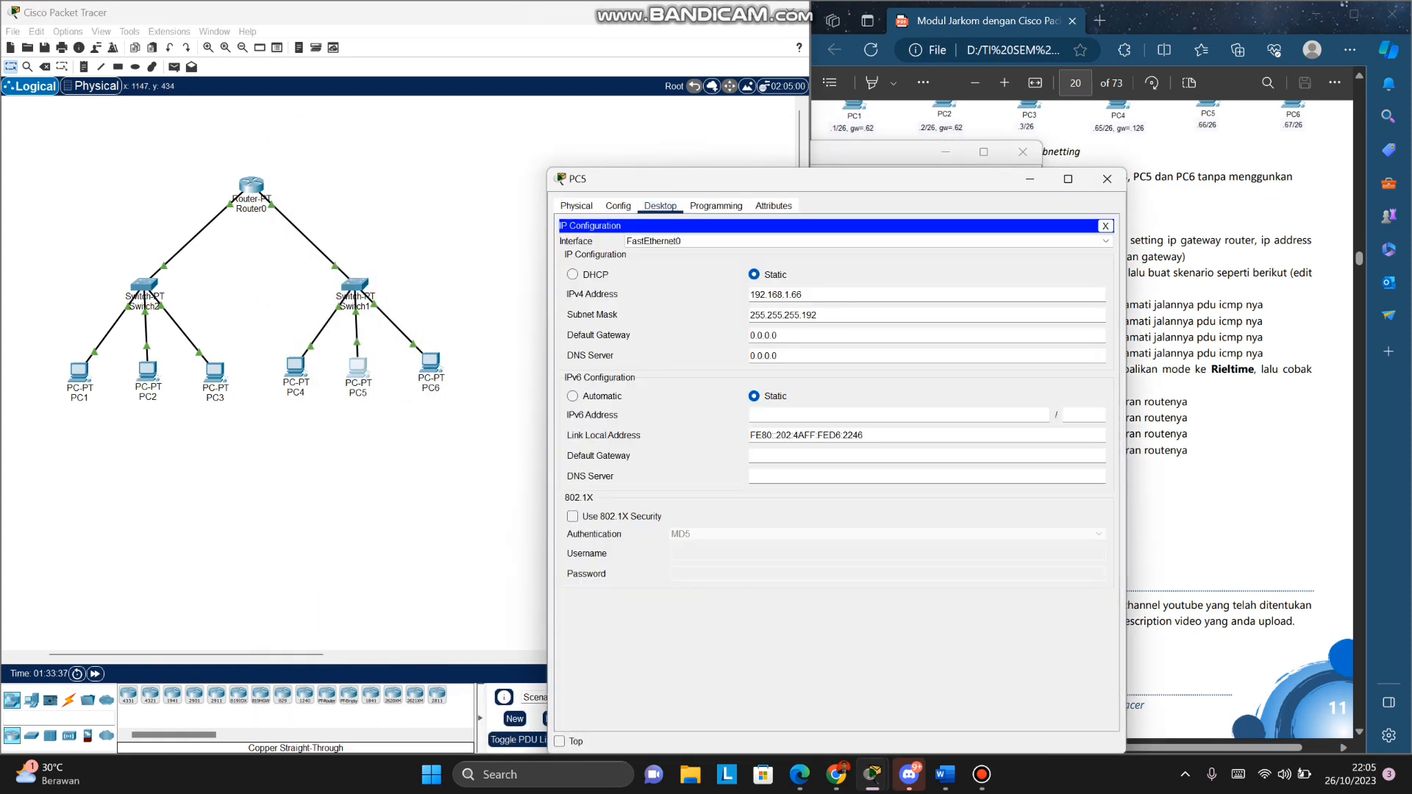
{"action": "left_click", "coordinate": [1107, 179]}
{"action": "left_click_drag", "start_coordinate": [875, 152], "coordinate": [634, 148]}
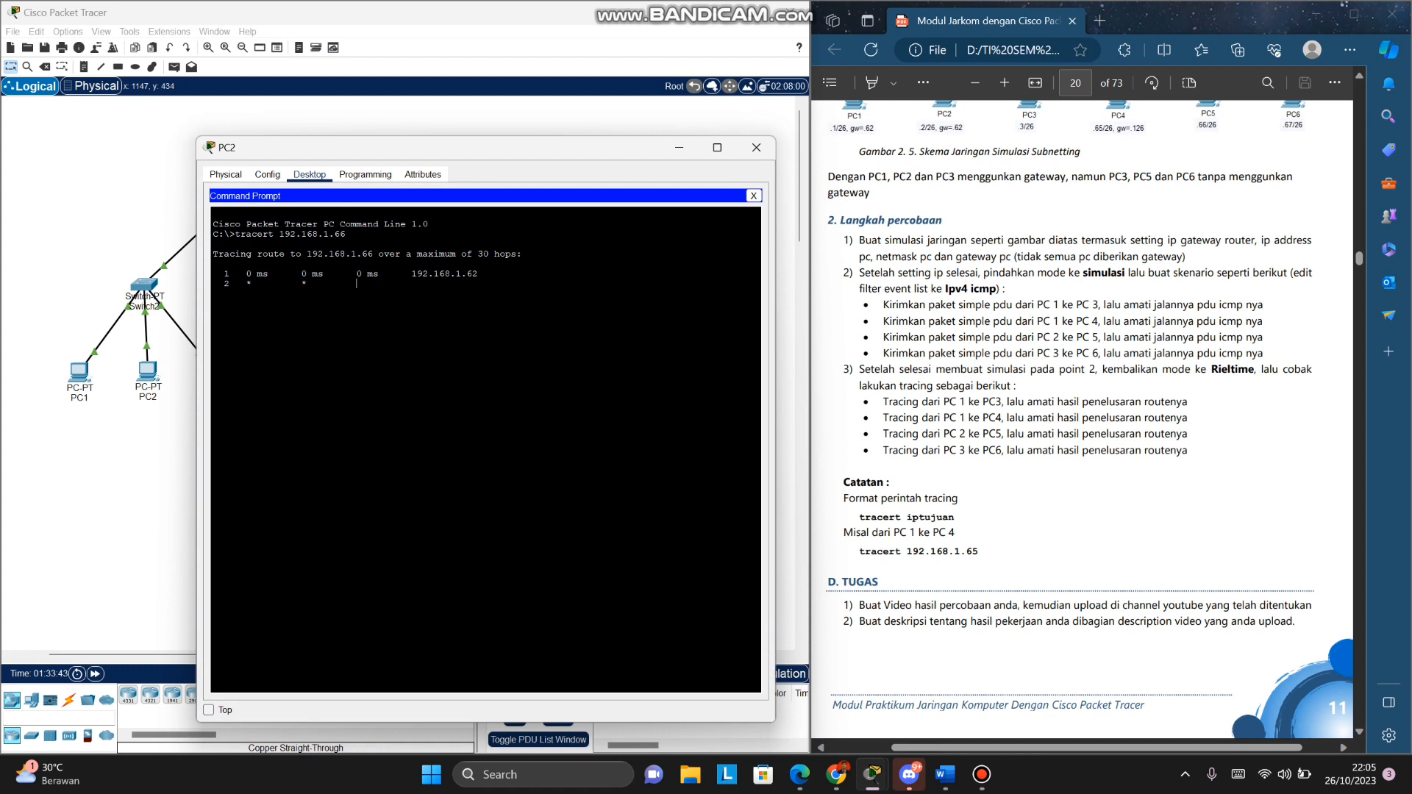
Step: Highlight the PC 3 to PC 6 tracing task in the module and clear PC2's trace window from the workspace
{"action": "left_click_drag", "start_coordinate": [1188, 450], "coordinate": [888, 450]}
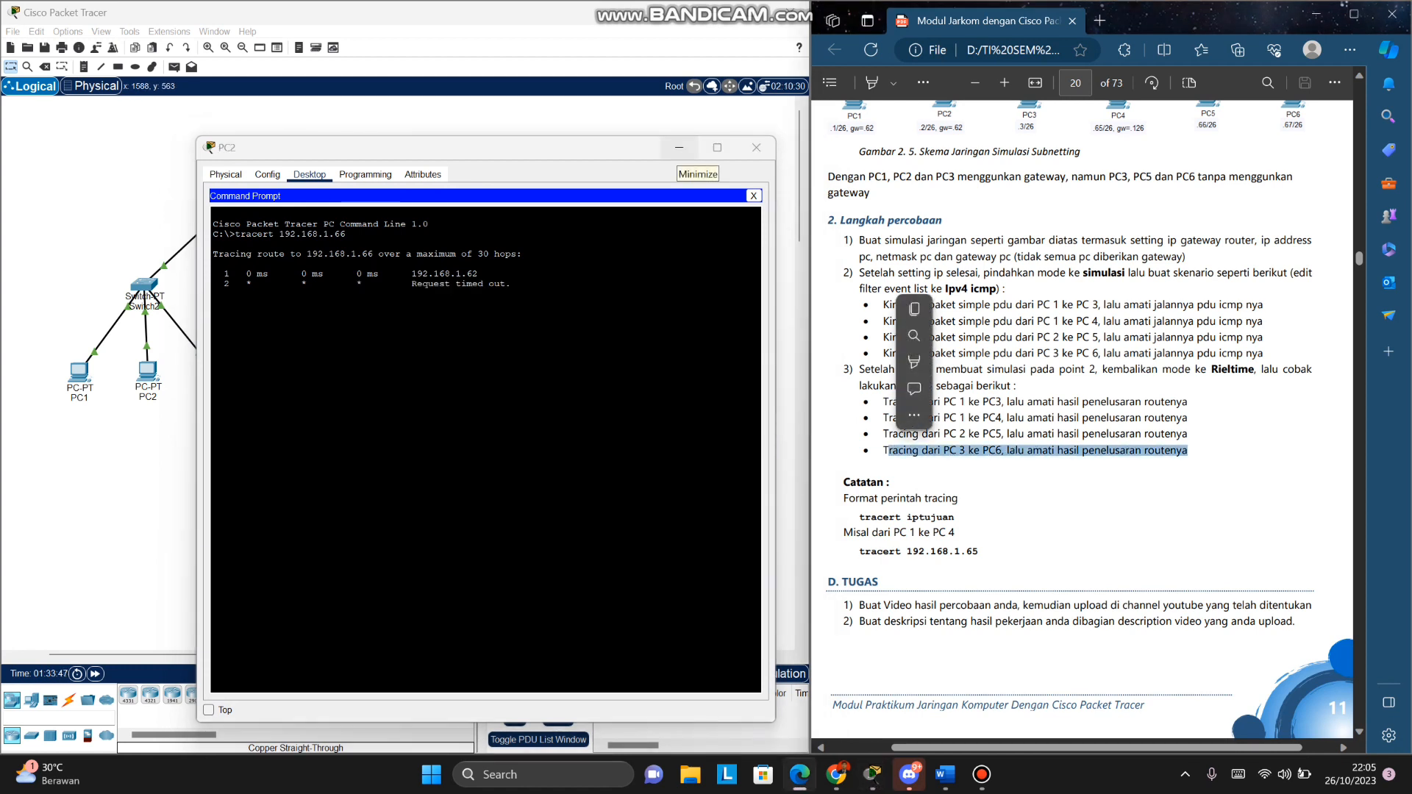
{"action": "mouse_move", "coordinate": [632, 147]}
{"action": "left_mouse_down"}
{"action": "mouse_move", "coordinate": [702, 151]}
{"action": "mouse_move", "coordinate": [641, 143]}
{"action": "left_mouse_up"}
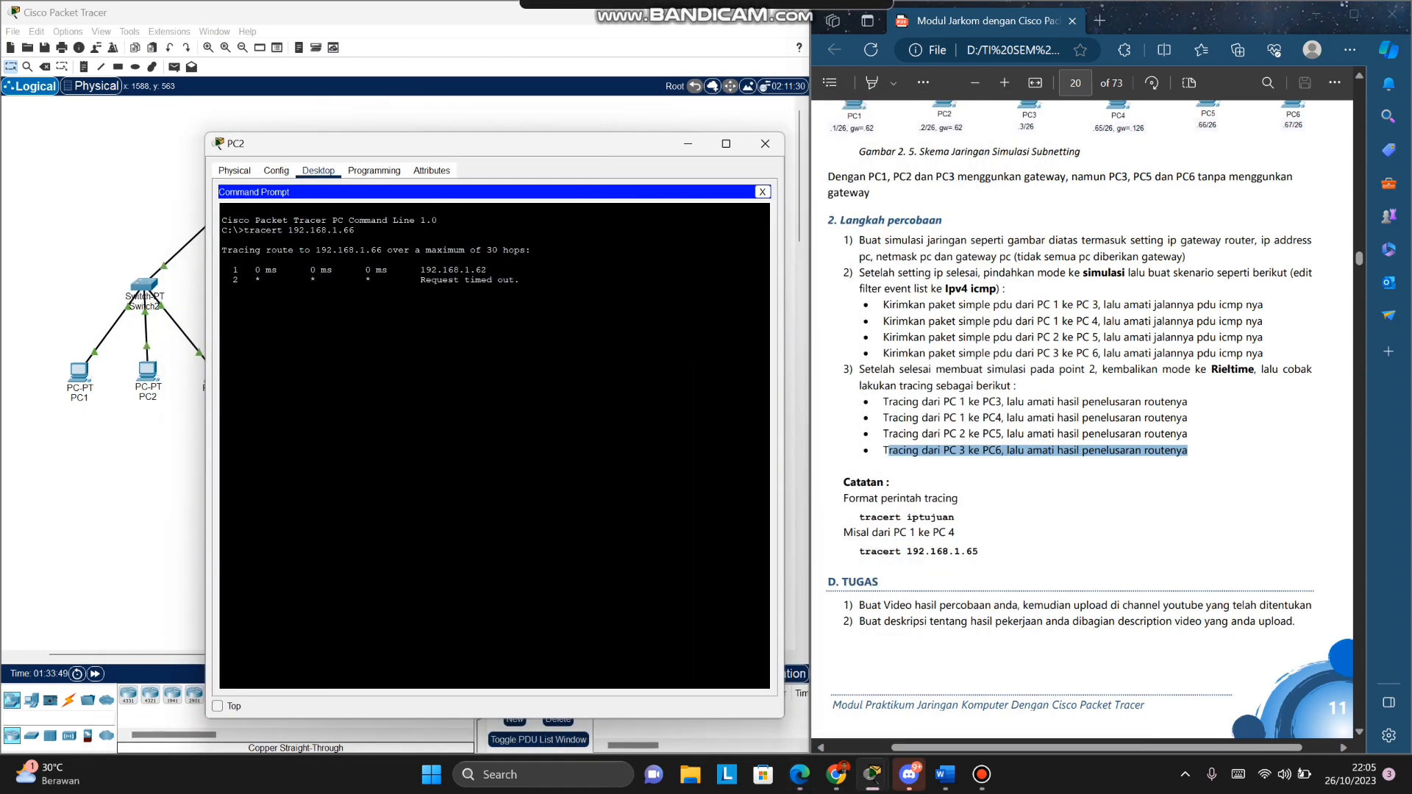
{"action": "left_click", "coordinate": [765, 143]}
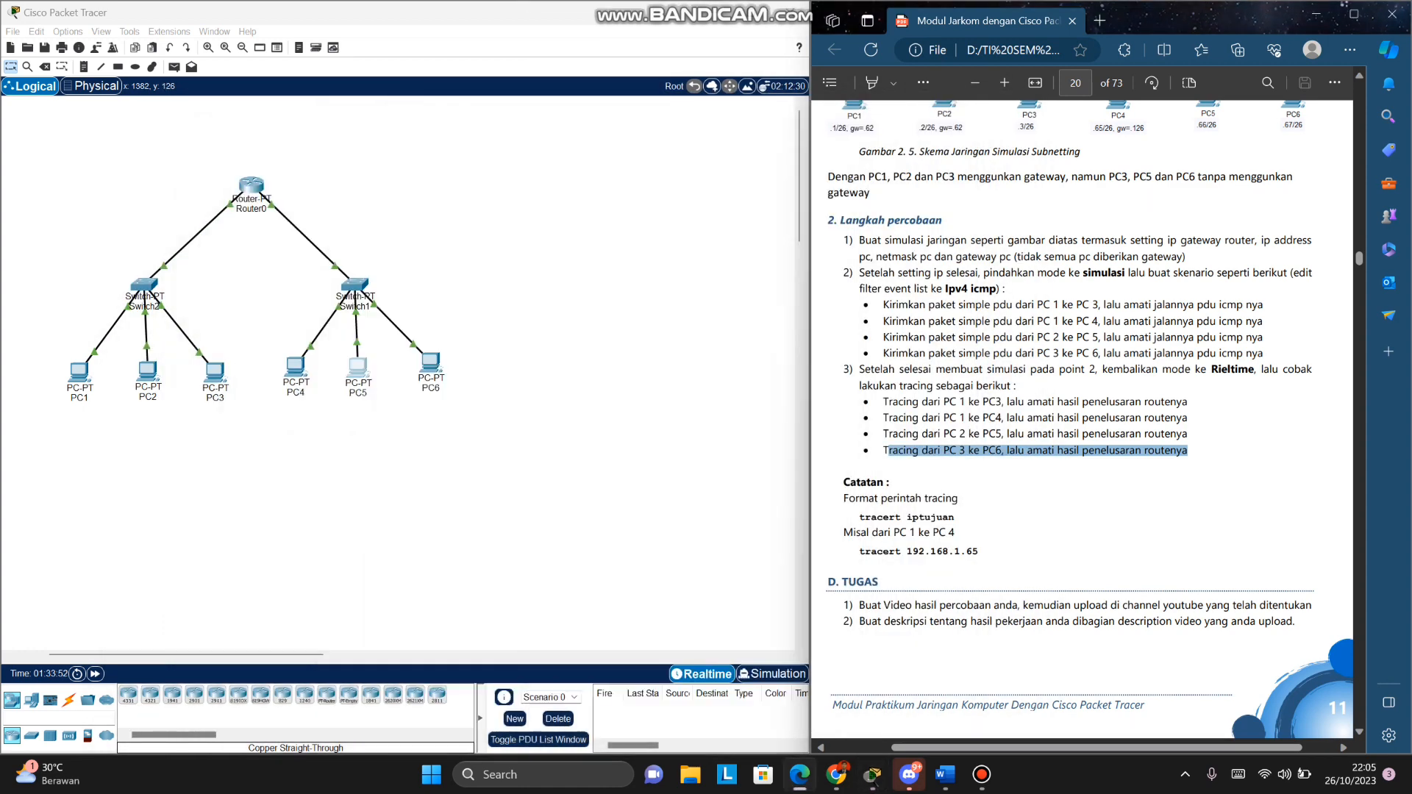
Step: Check PC6's IPv4 address in its IP configuration and close PC6's window
{"action": "left_click", "coordinate": [430, 362]}
{"action": "left_click", "coordinate": [618, 249]}
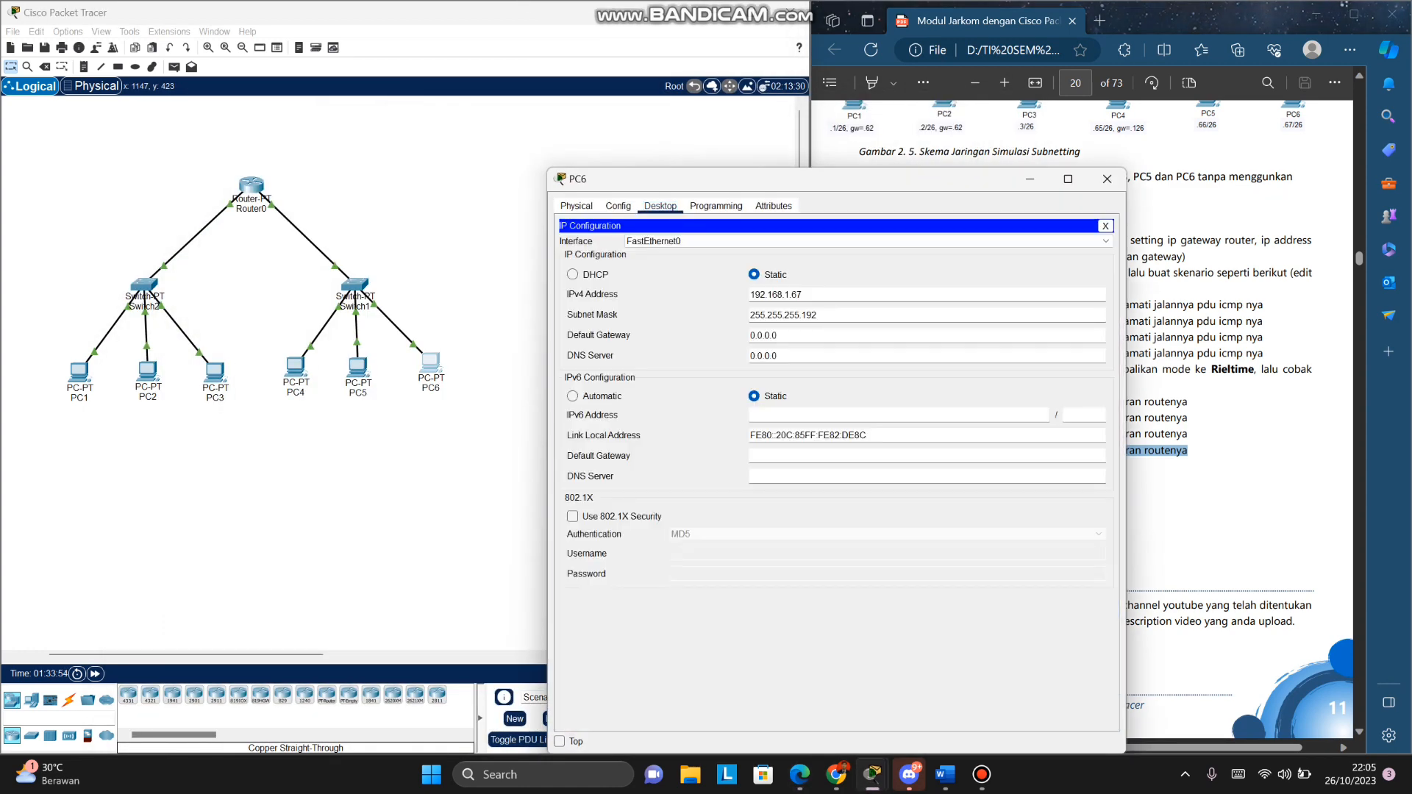
{"action": "left_click", "coordinate": [1107, 178]}
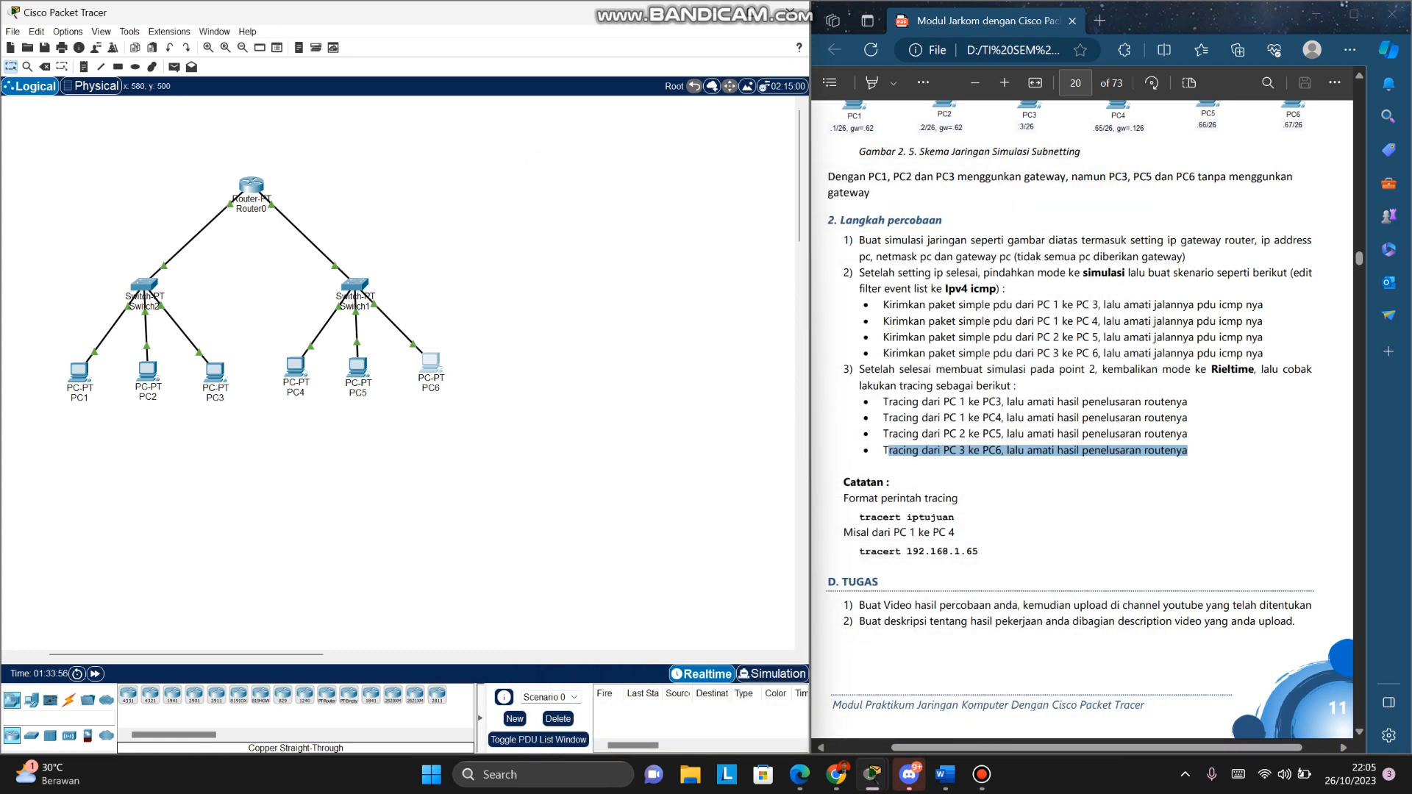
Step: Trace the route from PC3 to PC6 by running tracert 192.168.1.67 in PC3's Command Prompt
{"action": "left_click", "coordinate": [215, 371]}
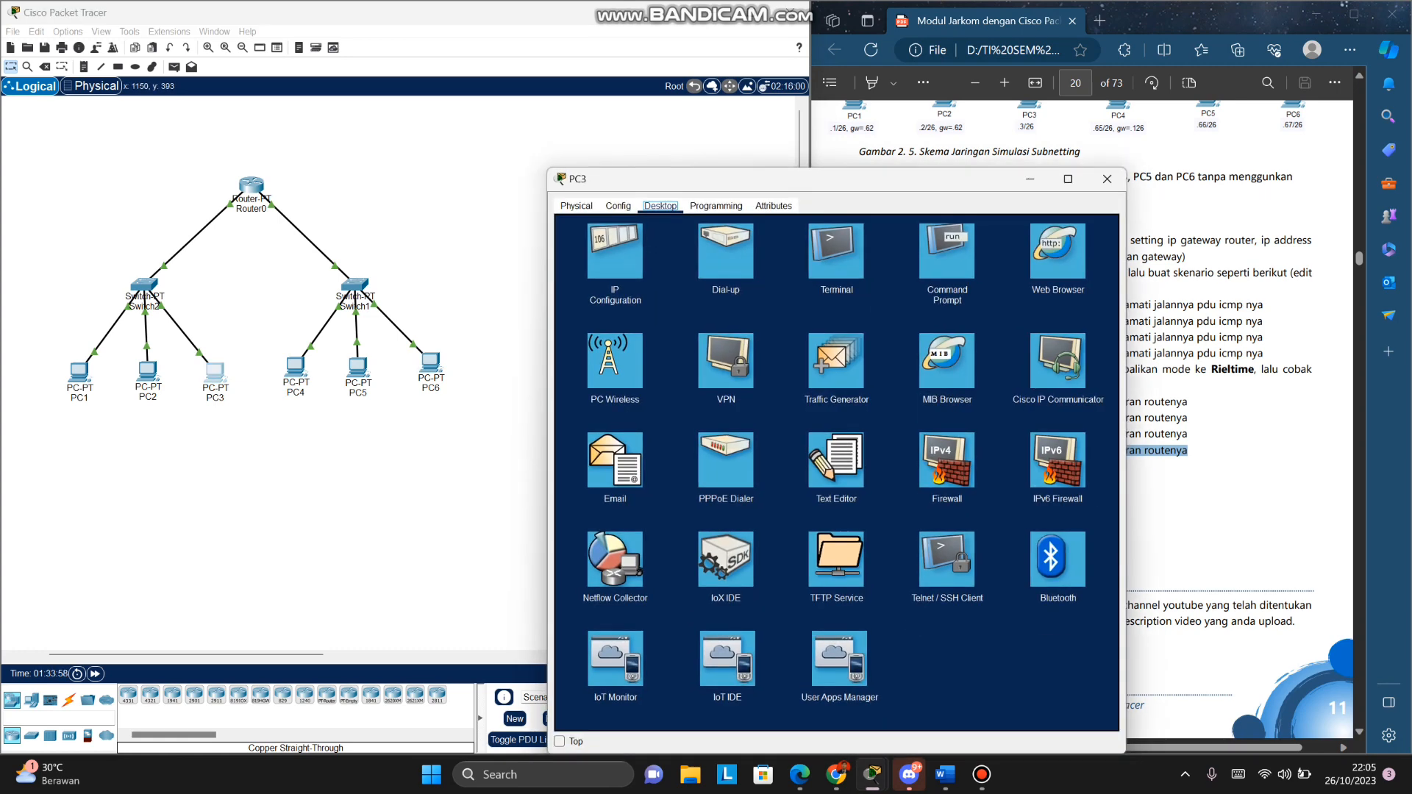
{"action": "left_click", "coordinate": [946, 252]}
{"action": "type", "text": "tracert"}
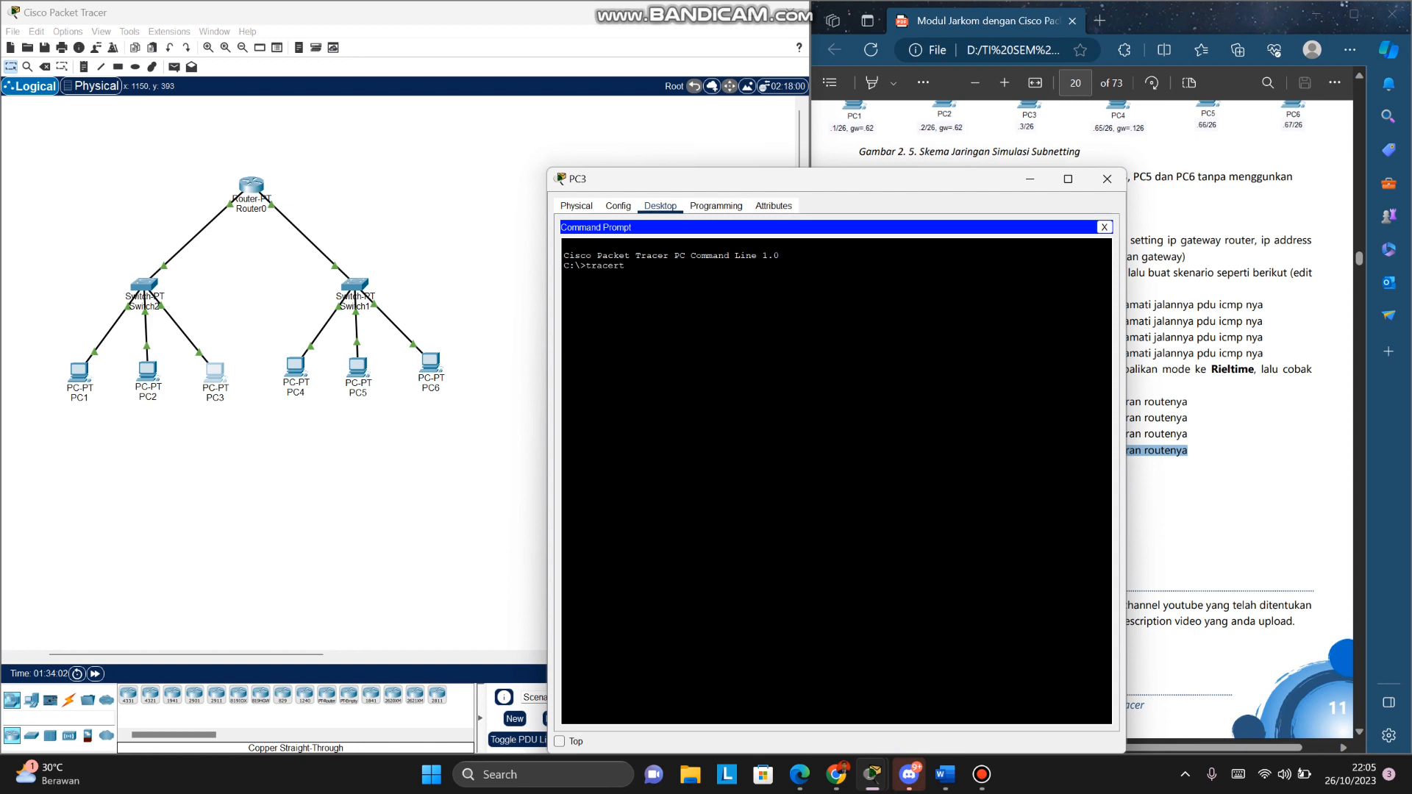
{"action": "type", "text": " 192.168.1.65"}
{"action": "key", "text": "Return"}
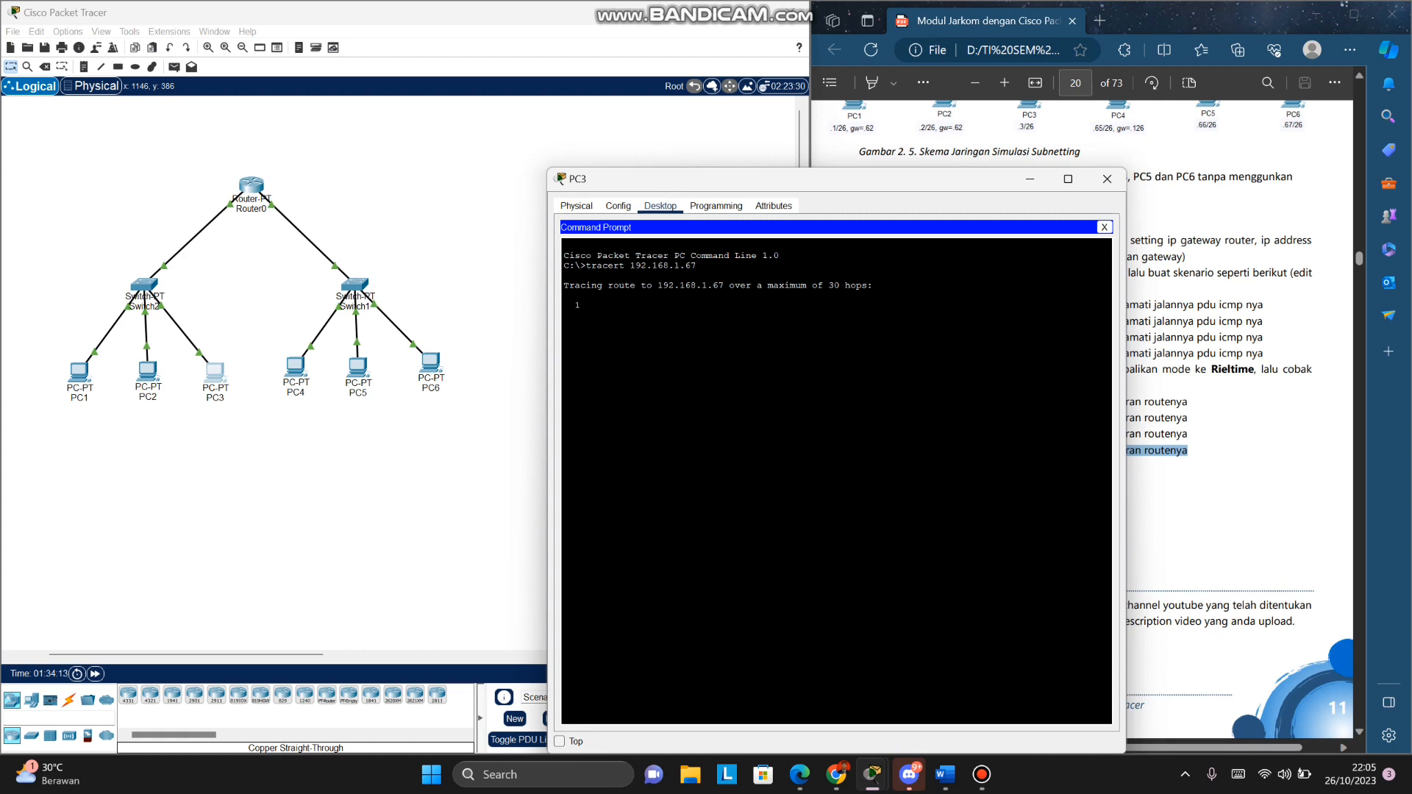
Step: Bring back PC2's trace window and arrange it below PC3's trace, leaving the topology uncovered
{"action": "left_click_drag", "start_coordinate": [810, 179], "coordinate": [945, 181]}
{"action": "mouse_move", "coordinate": [982, 775]}
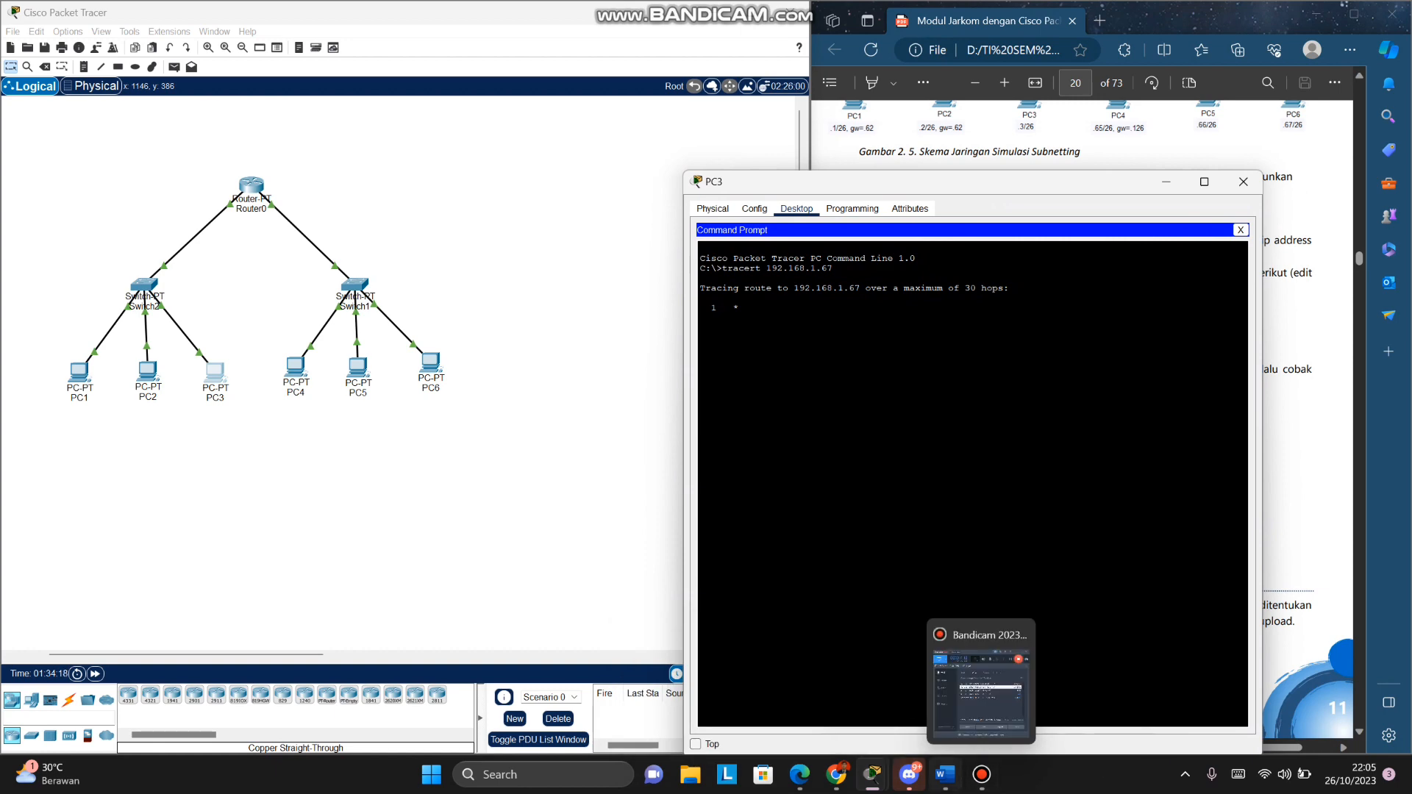
{"action": "mouse_move", "coordinate": [873, 775]}
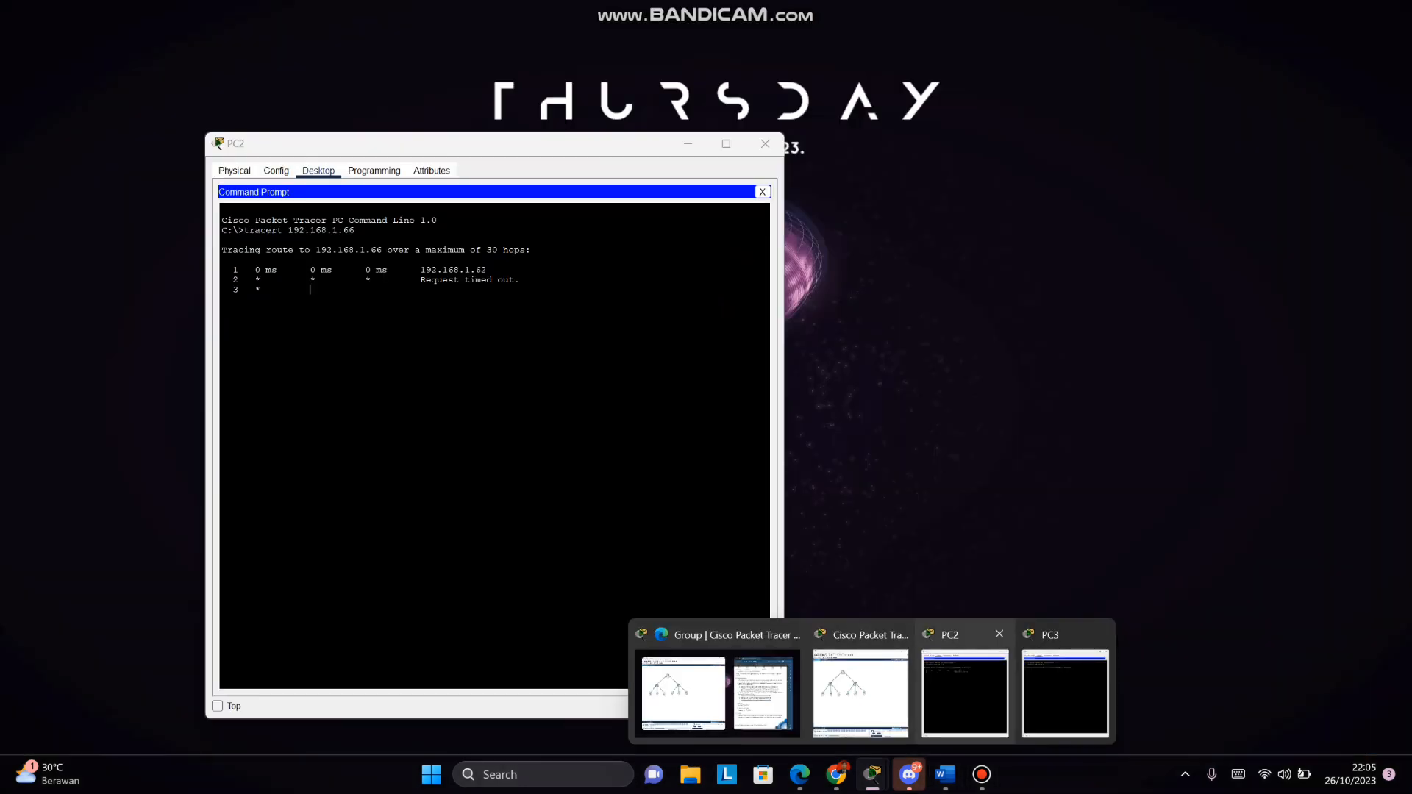
{"action": "left_click", "coordinate": [964, 691]}
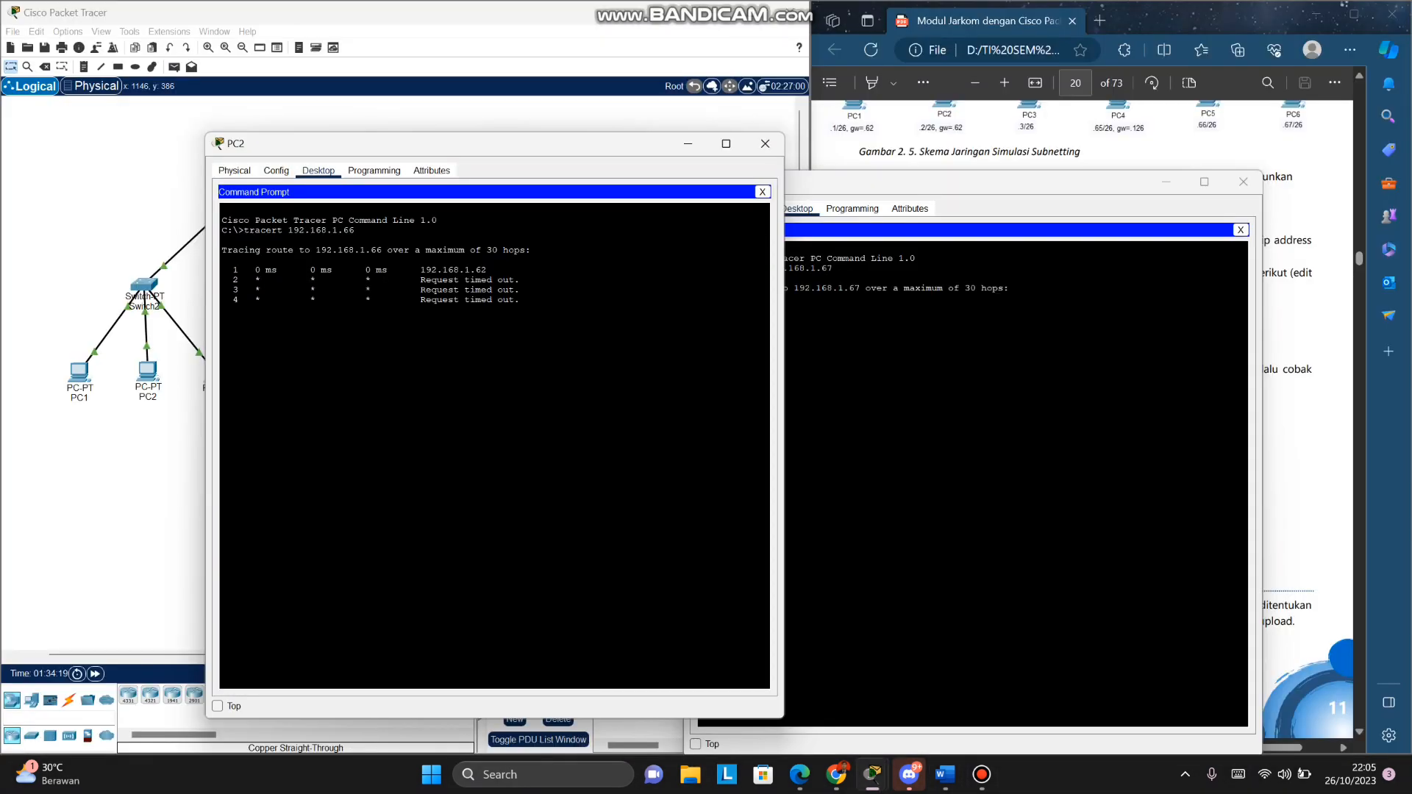
{"action": "left_click", "coordinate": [566, 126]}
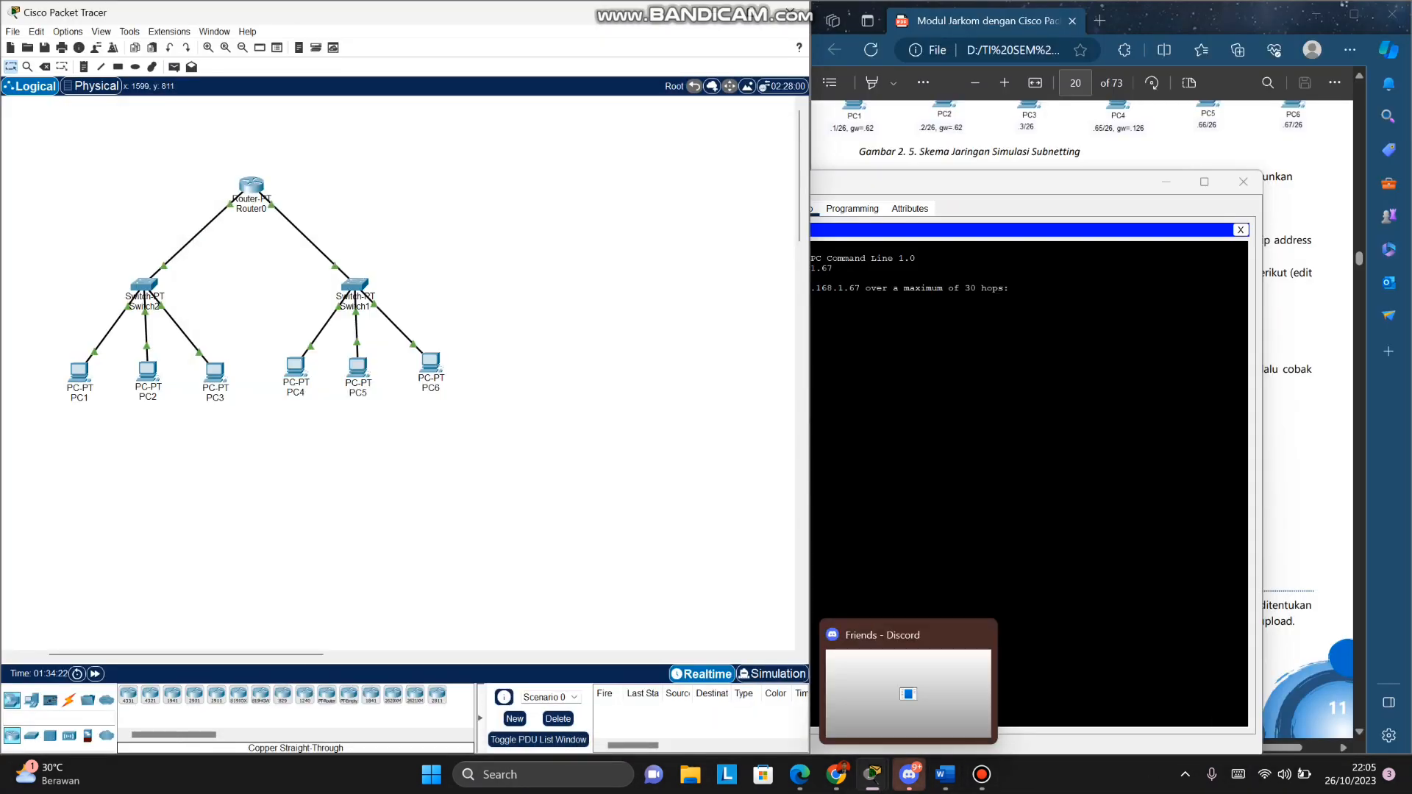
{"action": "mouse_move", "coordinate": [873, 774]}
{"action": "left_click", "coordinate": [964, 692]}
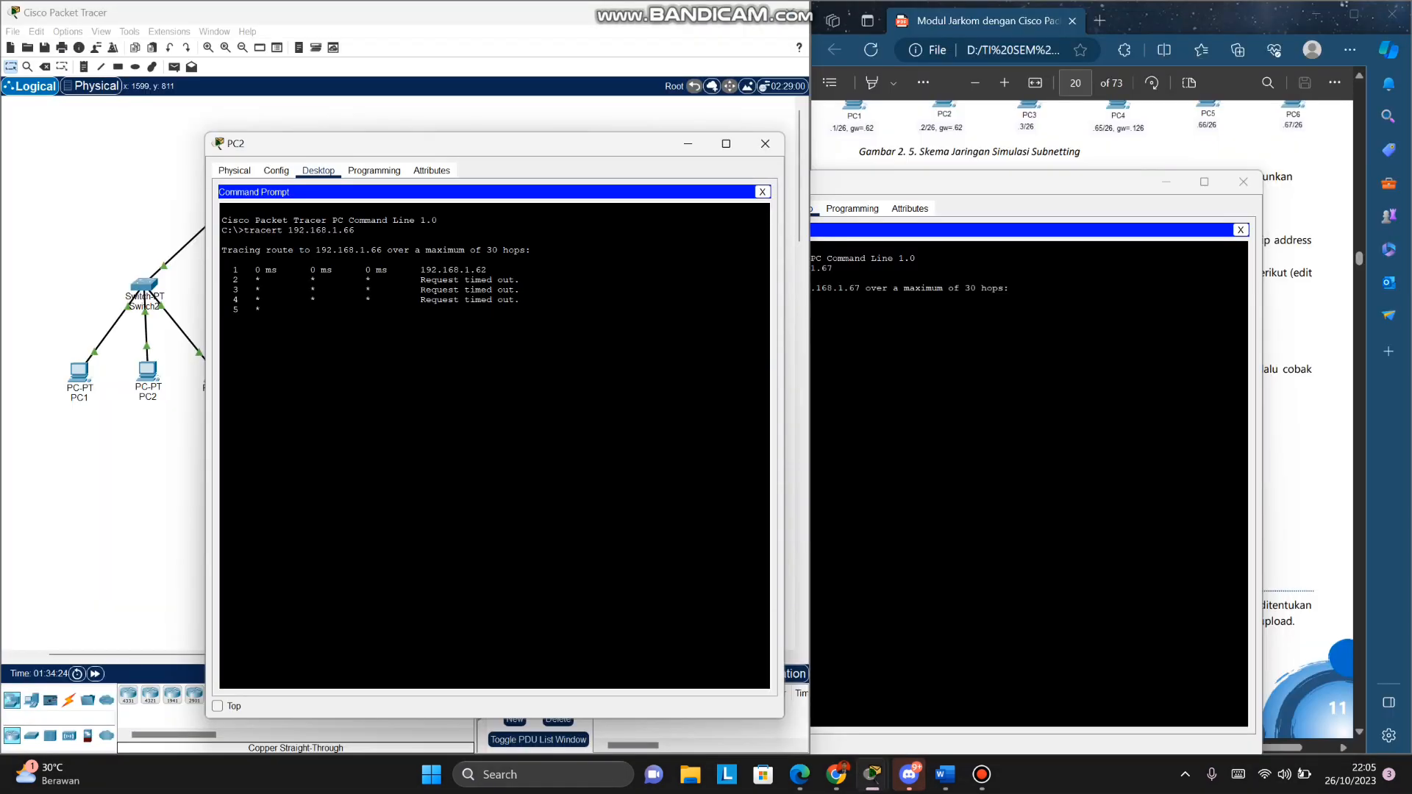
{"action": "left_click_drag", "start_coordinate": [471, 144], "coordinate": [993, 299]}
{"action": "left_click_drag", "start_coordinate": [986, 182], "coordinate": [1044, 95]}
{"action": "left_click", "coordinate": [1022, 712]}
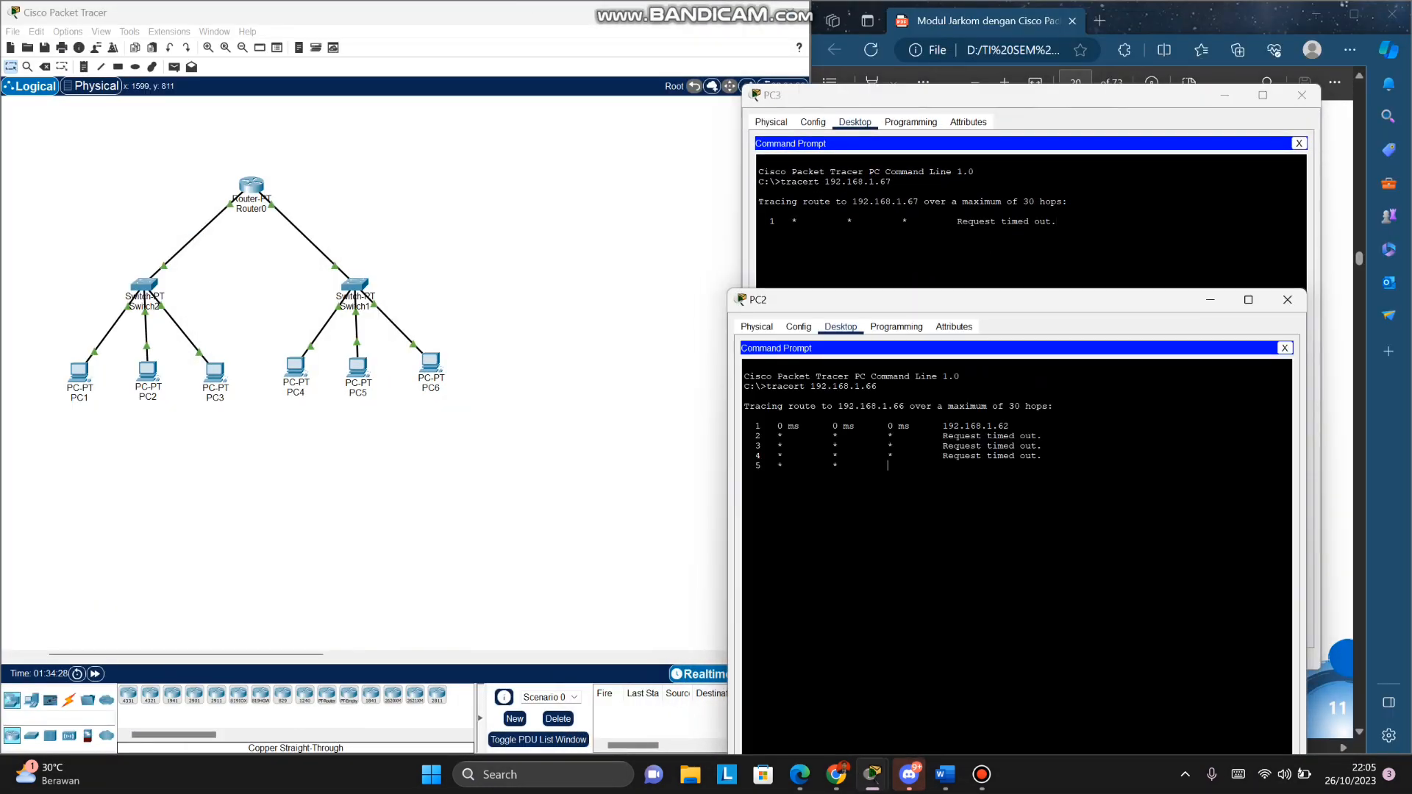
{"action": "left_click_drag", "start_coordinate": [1023, 300], "coordinate": [1049, 270]}
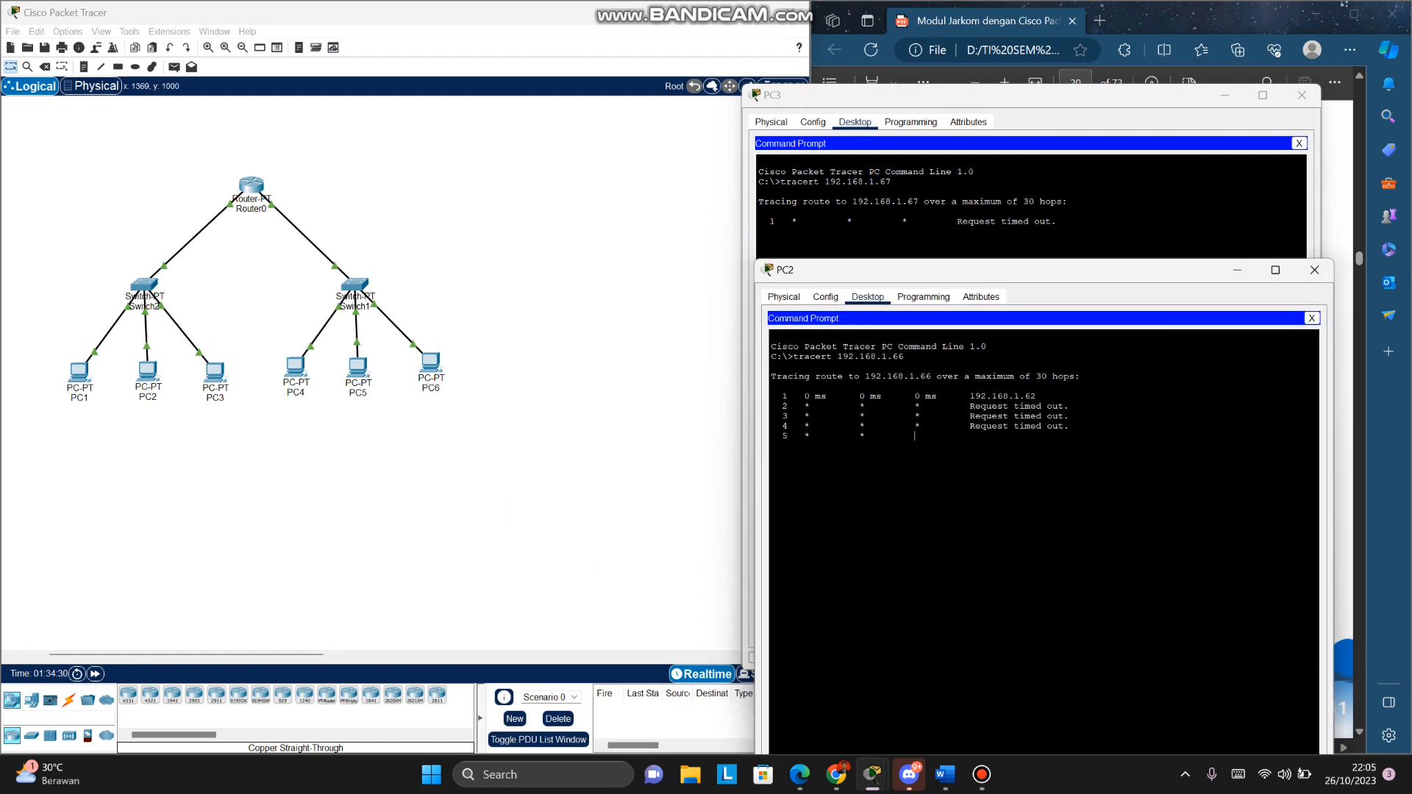
Step: Fast-forward the network time to speed up both traces, and place the PC2 and PC3 Command Prompt windows side by side
{"action": "left_click", "coordinate": [96, 674]}
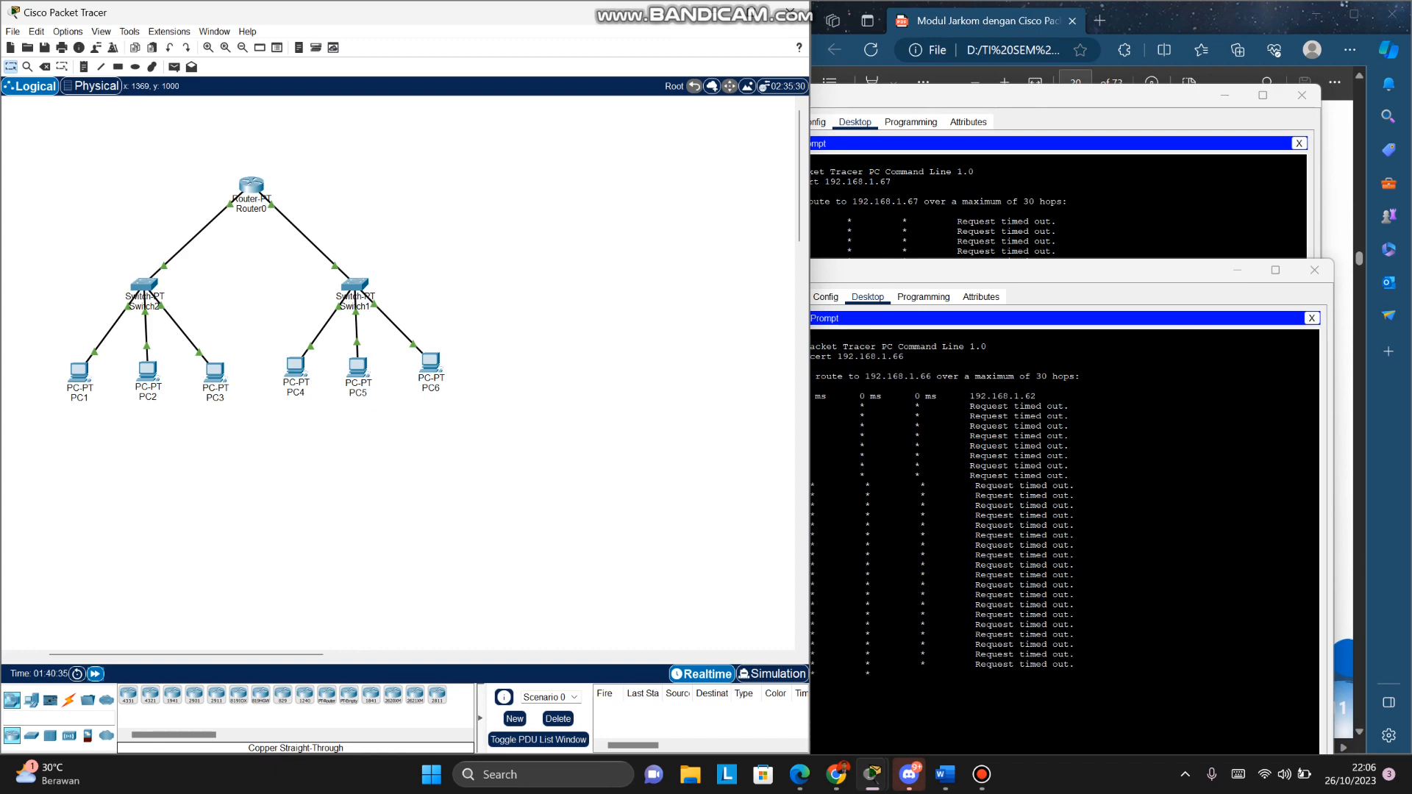
{"action": "left_click_drag", "start_coordinate": [1030, 270], "coordinate": [475, 115]}
{"action": "left_click", "coordinate": [956, 96]}
{"action": "left_click_drag", "start_coordinate": [956, 97], "coordinate": [971, 115]}
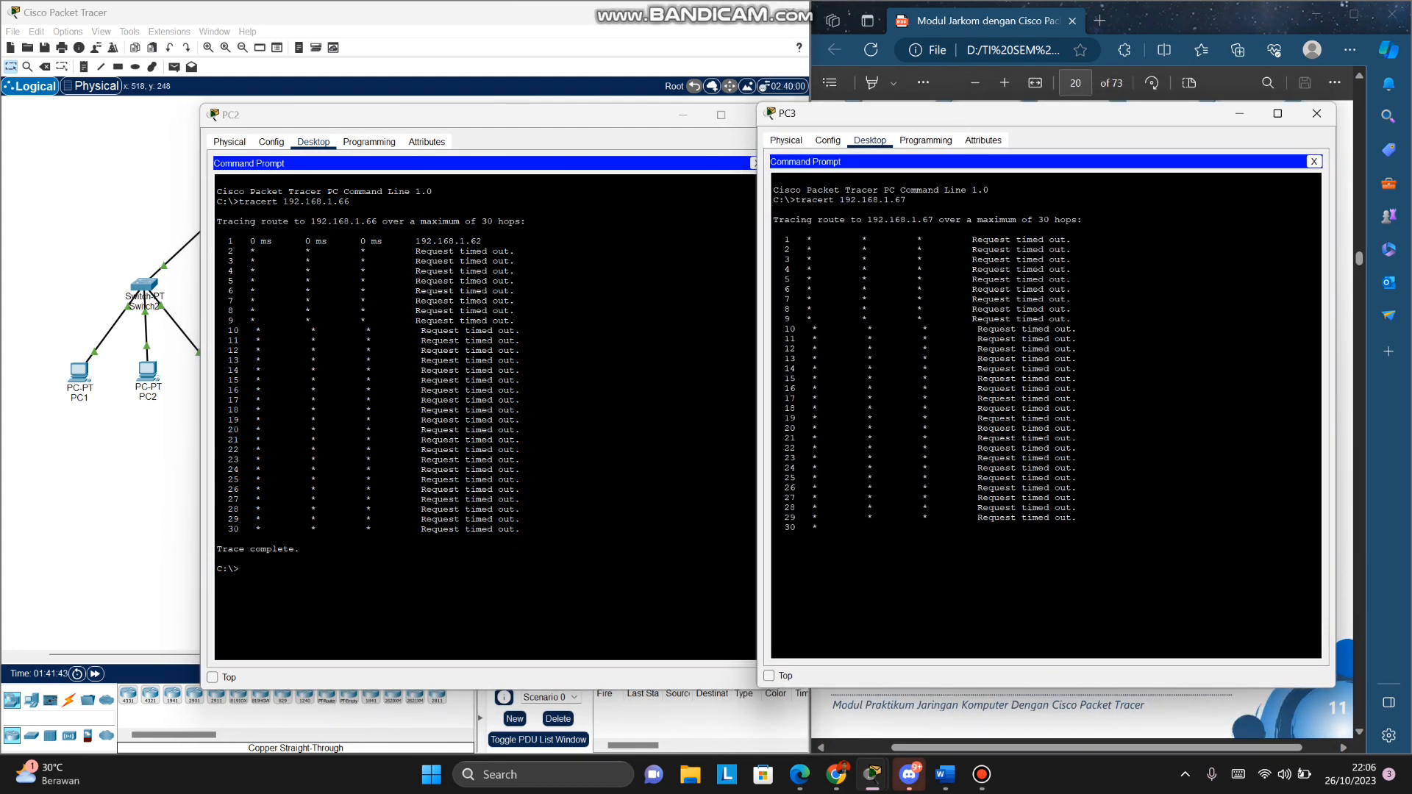
Step: Move PC2's window clear of the topology, bring it forward from the PC2 device, and return from its physical view to the trace
{"action": "left_click_drag", "start_coordinate": [617, 115], "coordinate": [924, 149]}
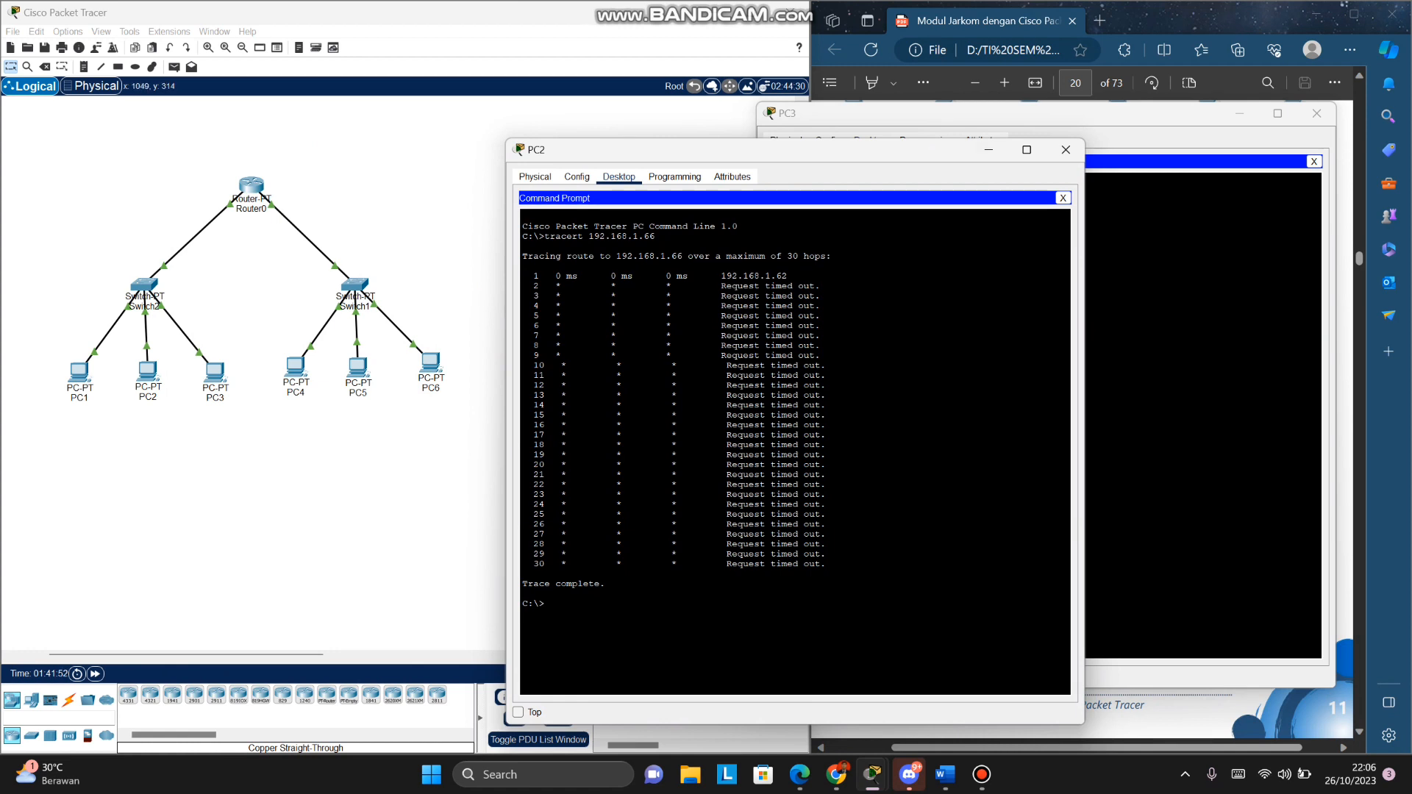
{"action": "left_click_drag", "start_coordinate": [794, 150], "coordinate": [963, 182]}
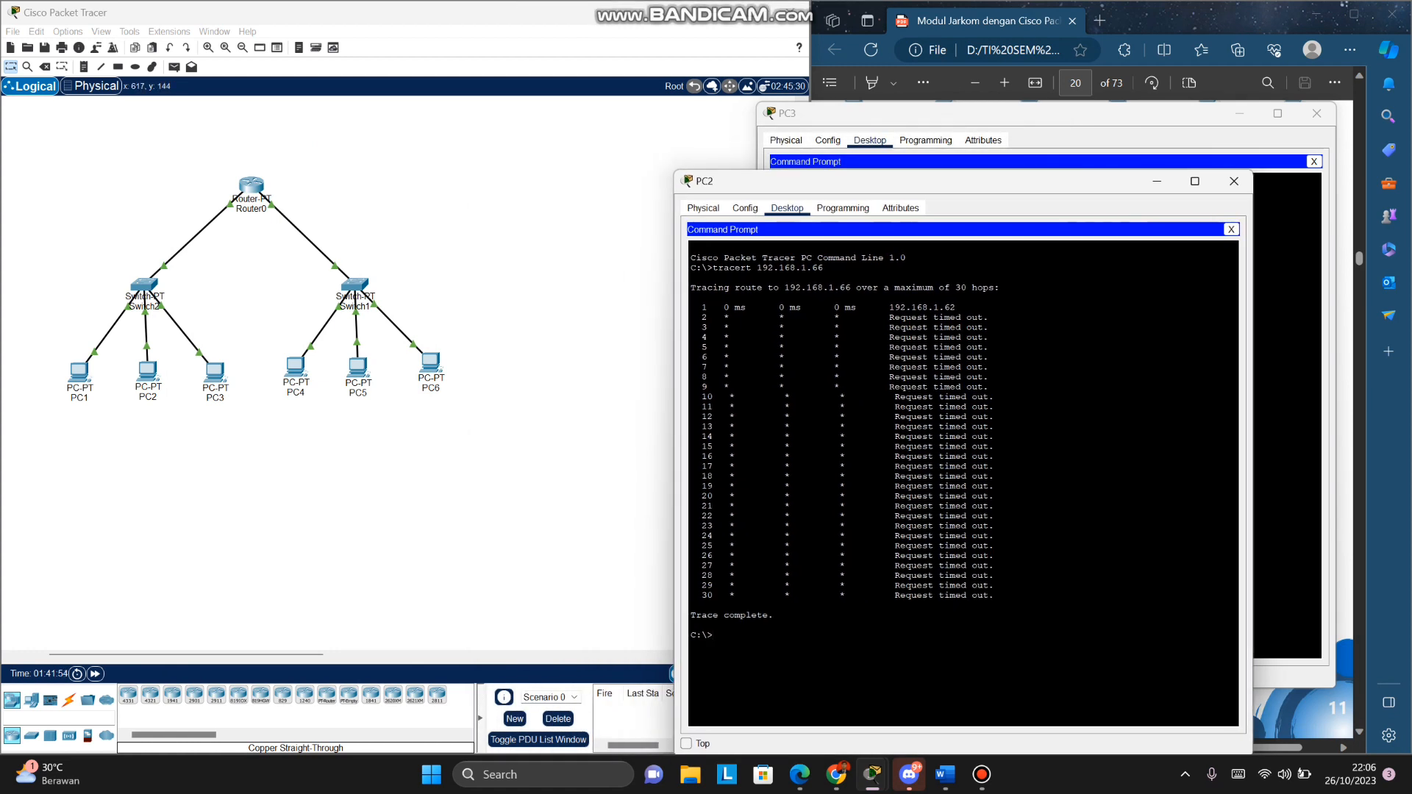
{"action": "left_click", "coordinate": [148, 372]}
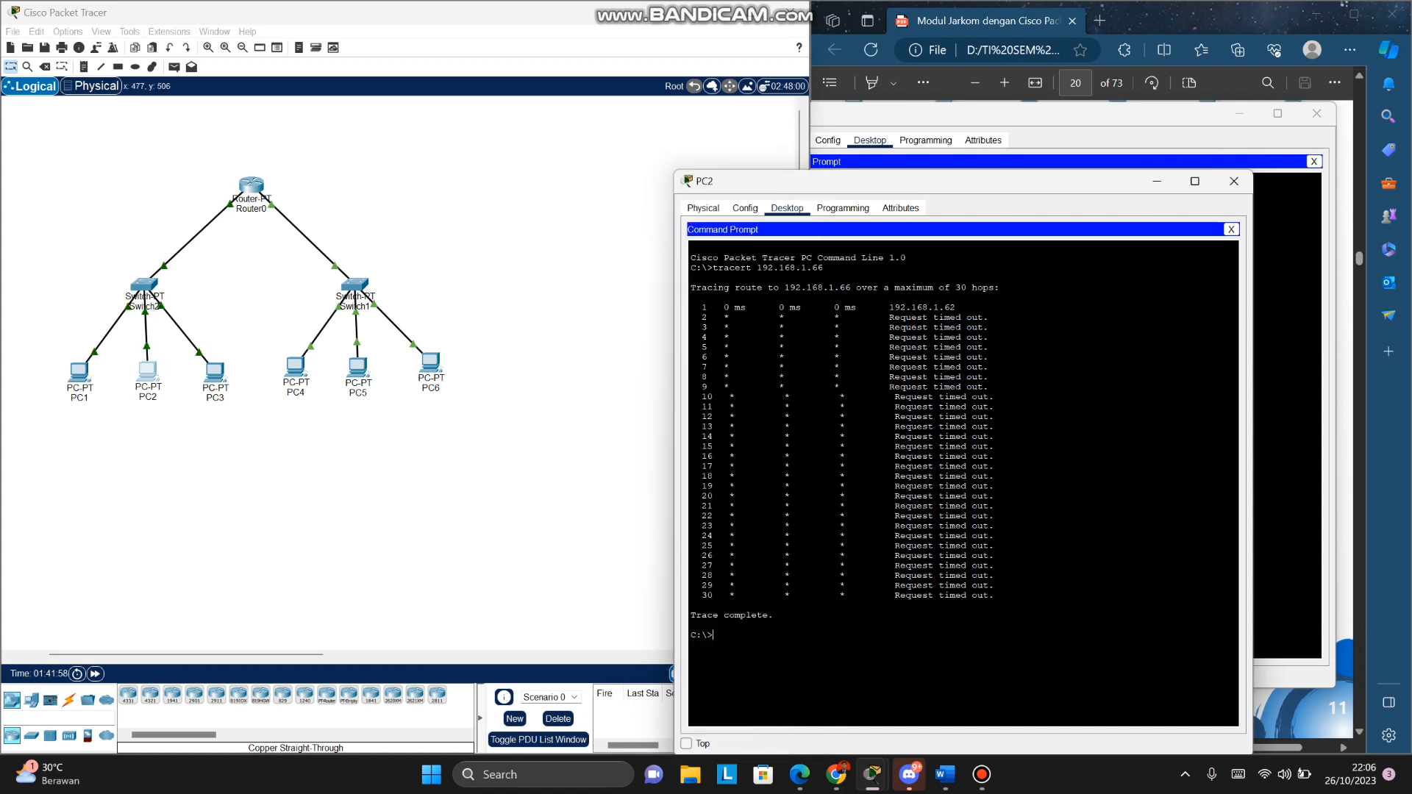
{"action": "left_click", "coordinate": [147, 378]}
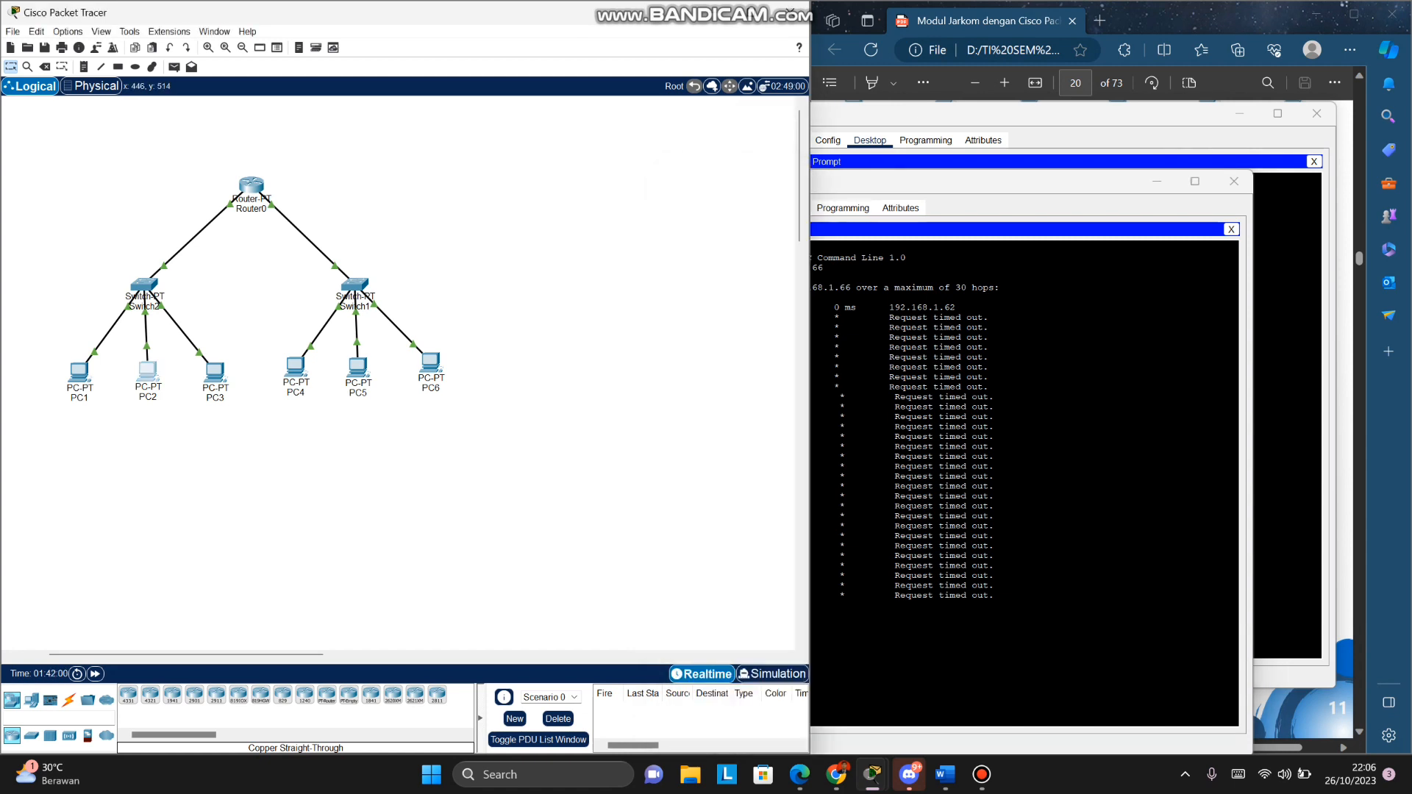
{"action": "left_click", "coordinate": [147, 375]}
{"action": "left_click", "coordinate": [703, 209]}
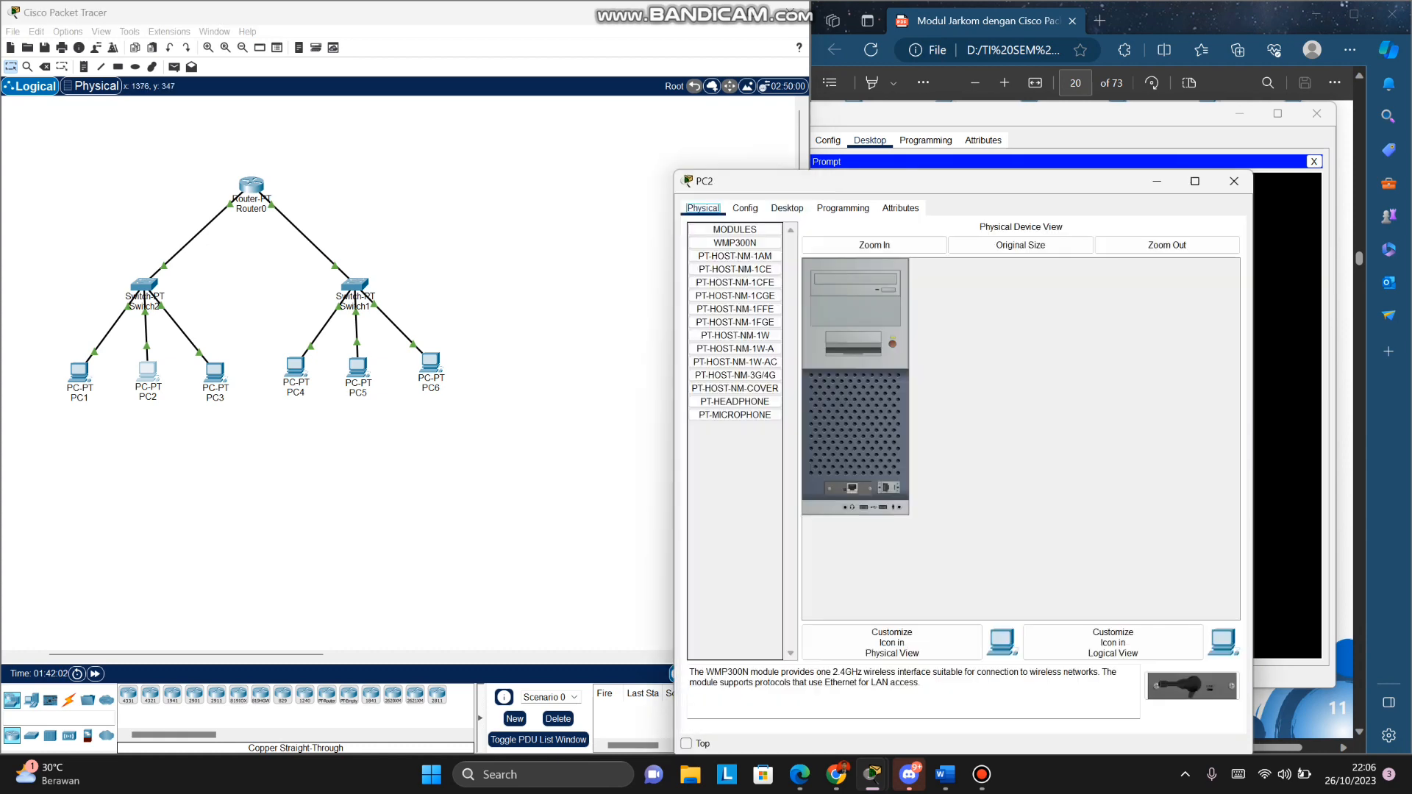
{"action": "left_click", "coordinate": [787, 208]}
Step: Move the PC2 and PC3 trace windows over the topology area, overlapping them so the module's instructions are uncovered
{"action": "left_click_drag", "start_coordinate": [919, 181], "coordinate": [636, 139]}
{"action": "left_click_drag", "start_coordinate": [1067, 114], "coordinate": [357, 115]}
{"action": "left_click_drag", "start_coordinate": [706, 140], "coordinate": [544, 131]}
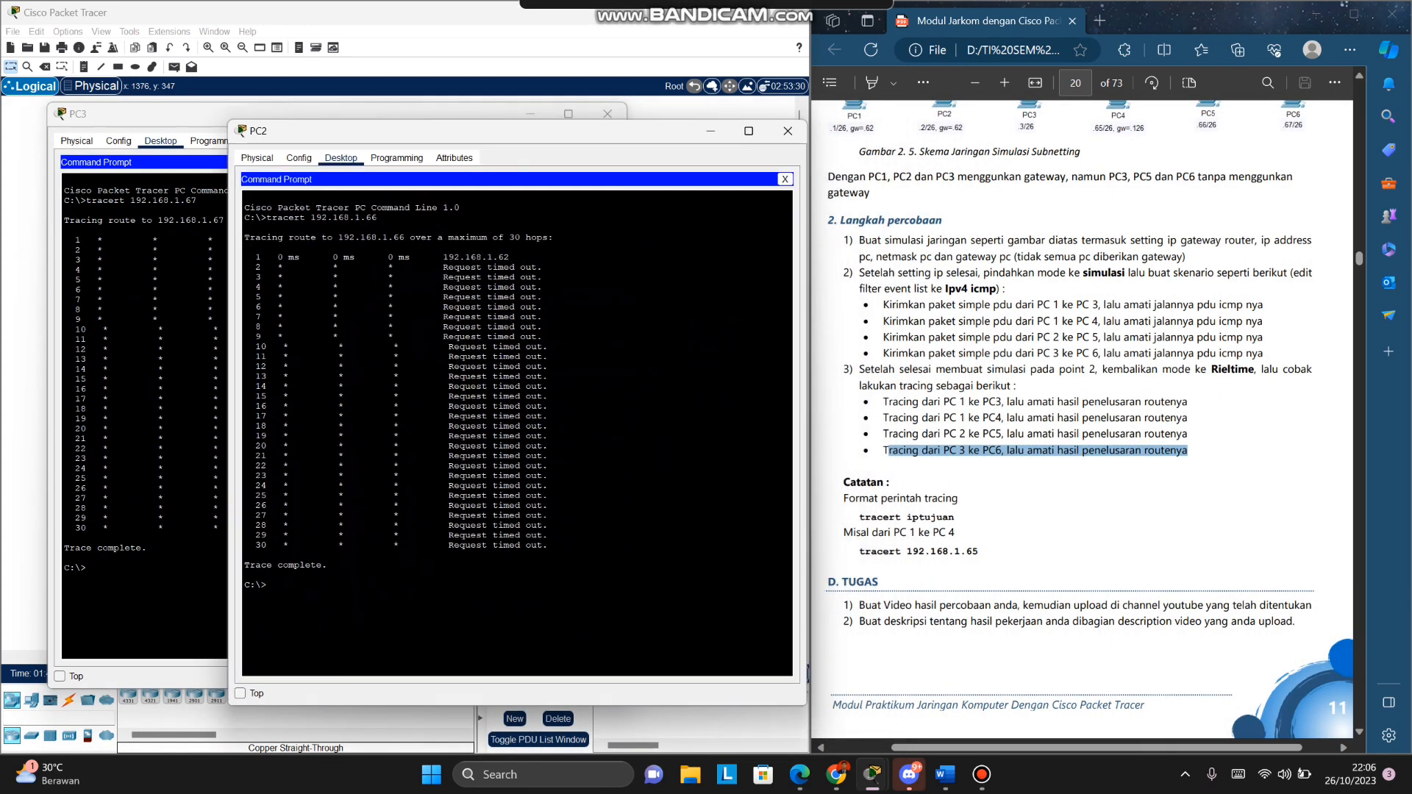
Step: Review the module's two-subnet scenario and topology figure, and place PC2's trace window beside PC3's trace
{"action": "scroll", "coordinate": [1082, 419], "scroll_direction": "up", "scroll_amount": 8}
{"action": "scroll", "coordinate": [1081, 419], "scroll_direction": "up", "scroll_amount": 3}
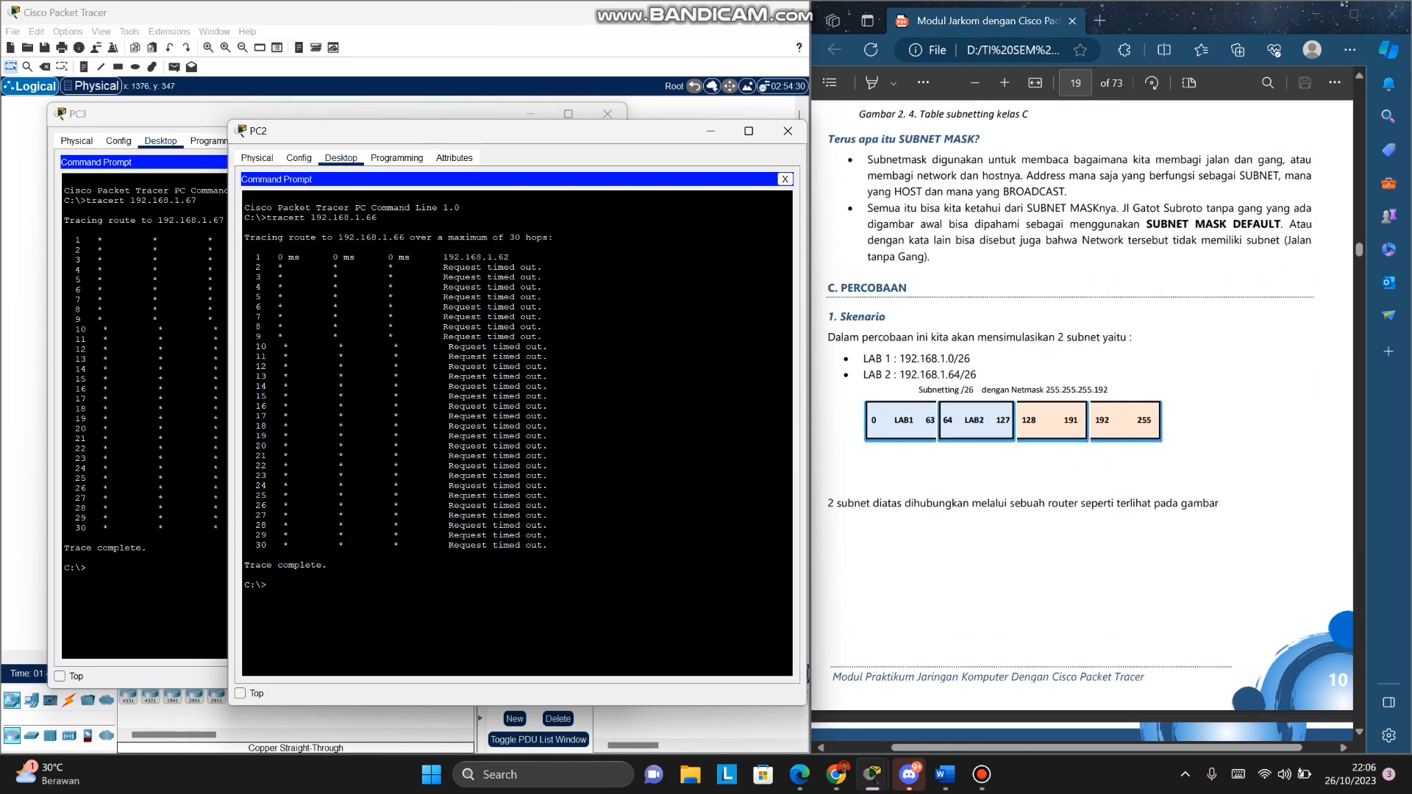
{"action": "scroll", "coordinate": [1081, 419], "scroll_direction": "down", "scroll_amount": 10}
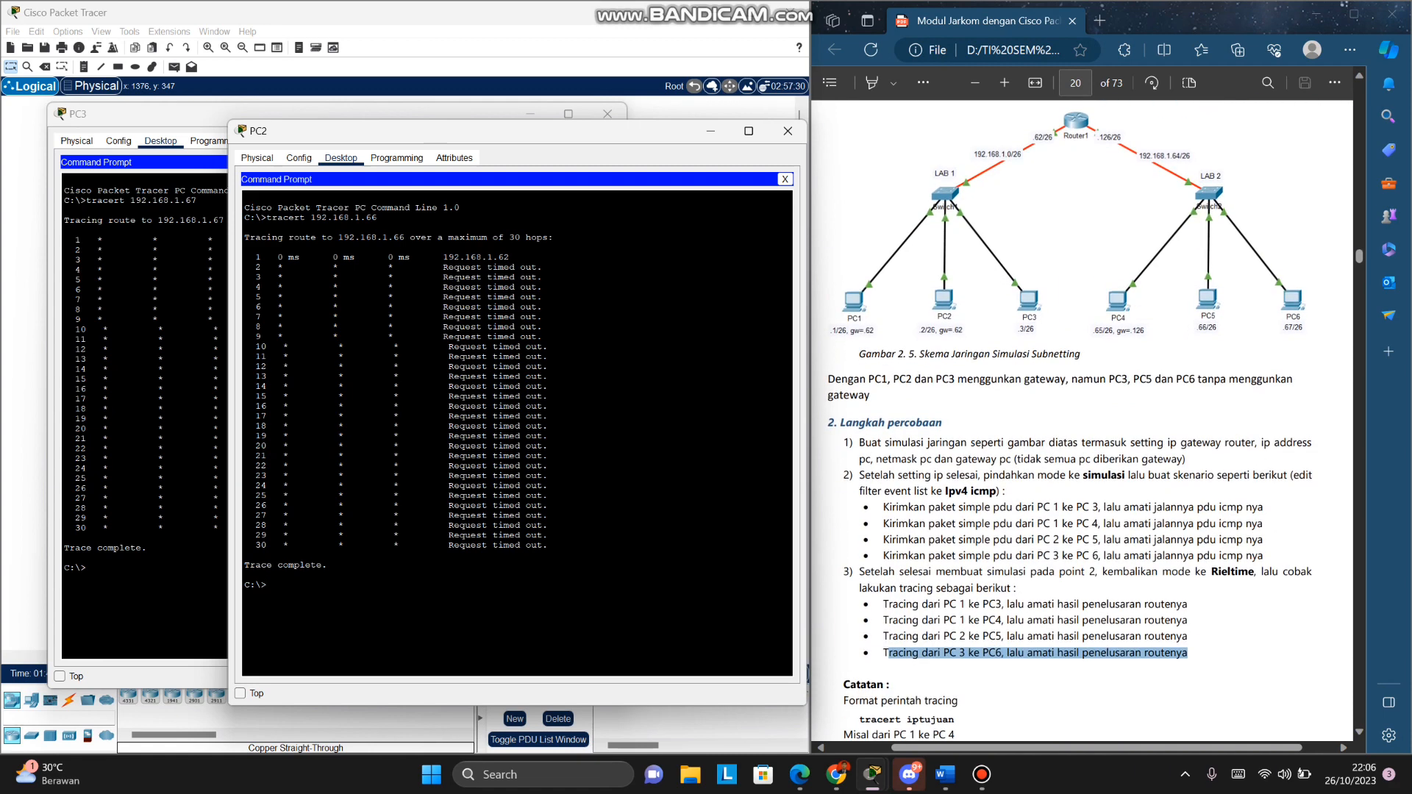
{"action": "left_click_drag", "start_coordinate": [545, 132], "coordinate": [874, 127]}
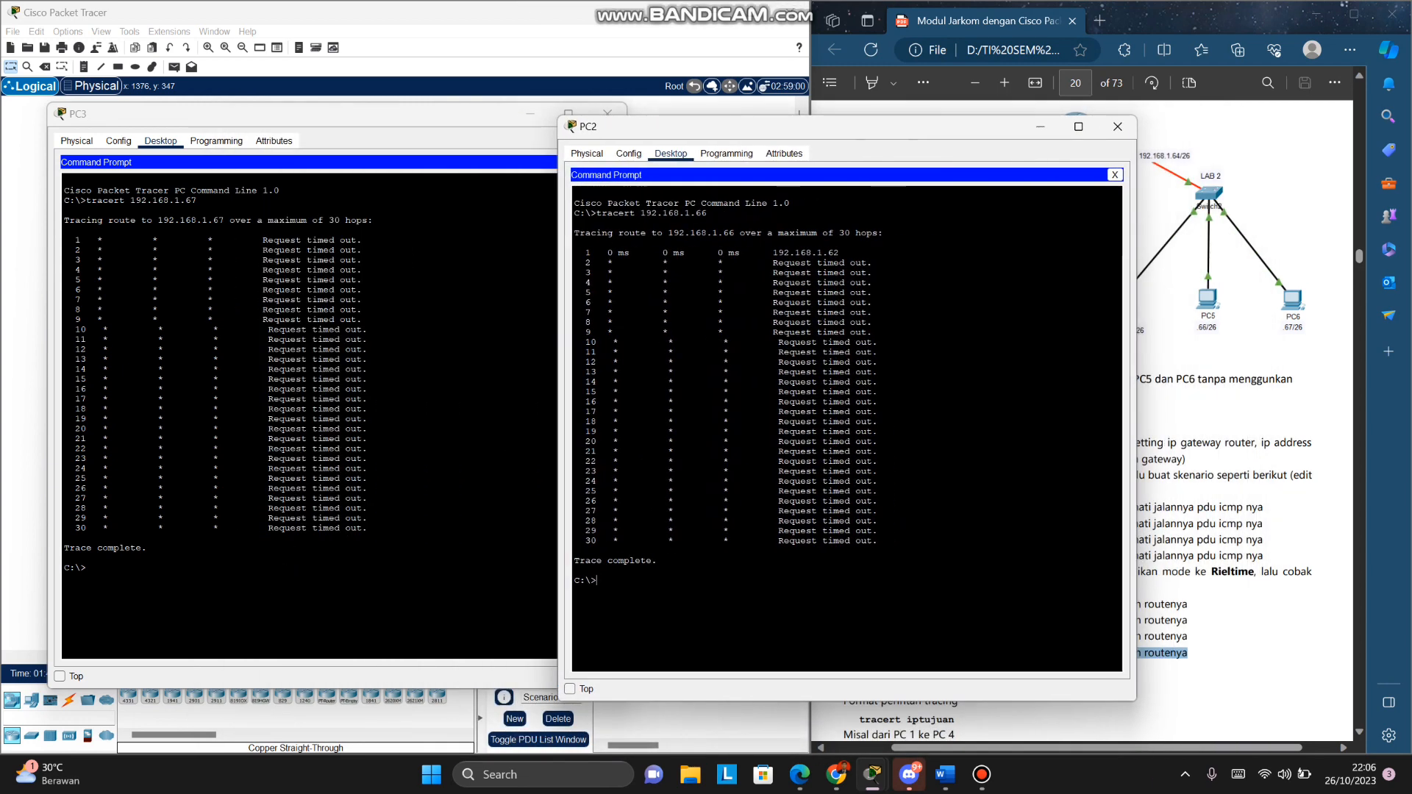
Step: Examine PC2's trace to 192.168.1.66 by highlighting hop 1 and separately hops 2 to 30, shifting its window to uncover the module's LAB 2 figure
{"action": "left_click_drag", "start_coordinate": [840, 253], "coordinate": [603, 253]}
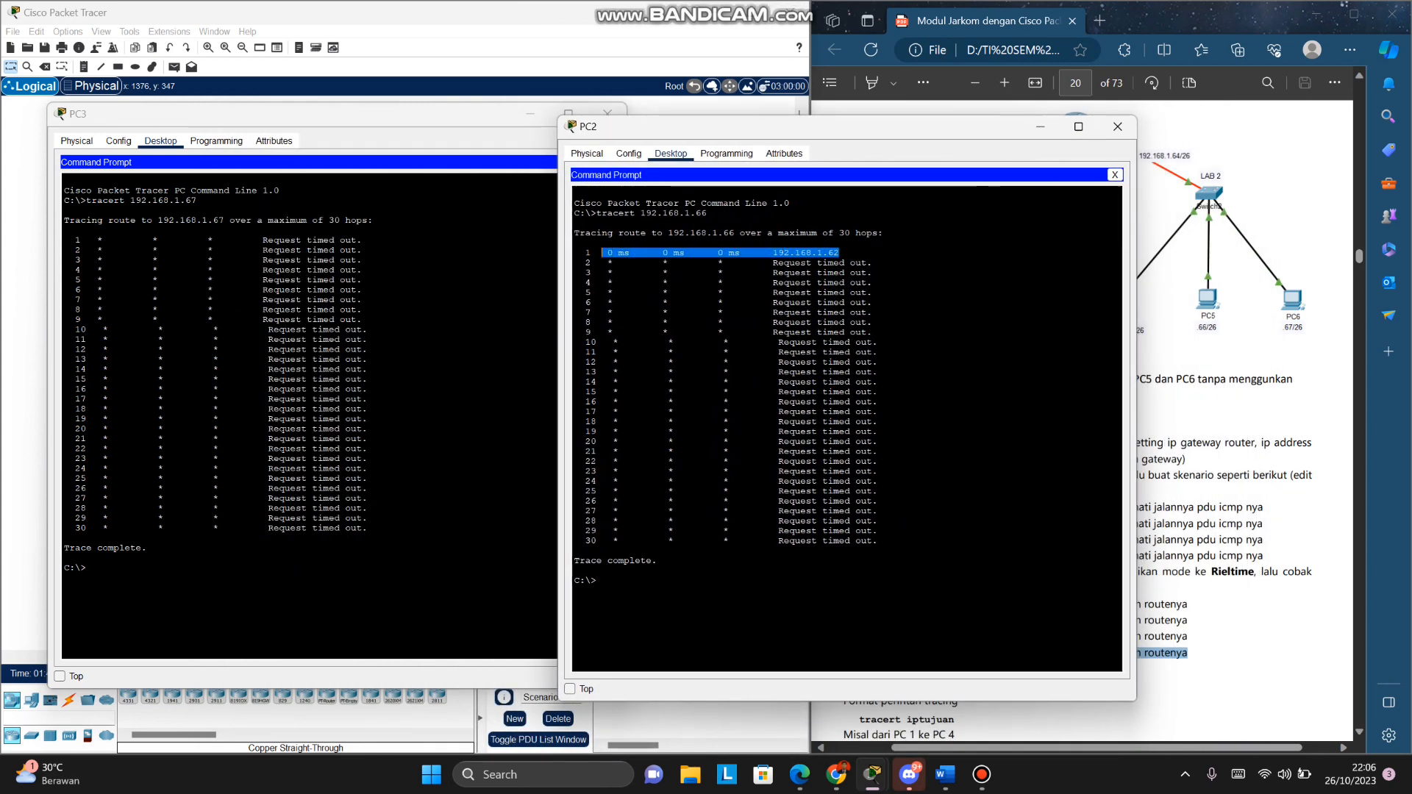
{"action": "left_click", "coordinate": [604, 253]}
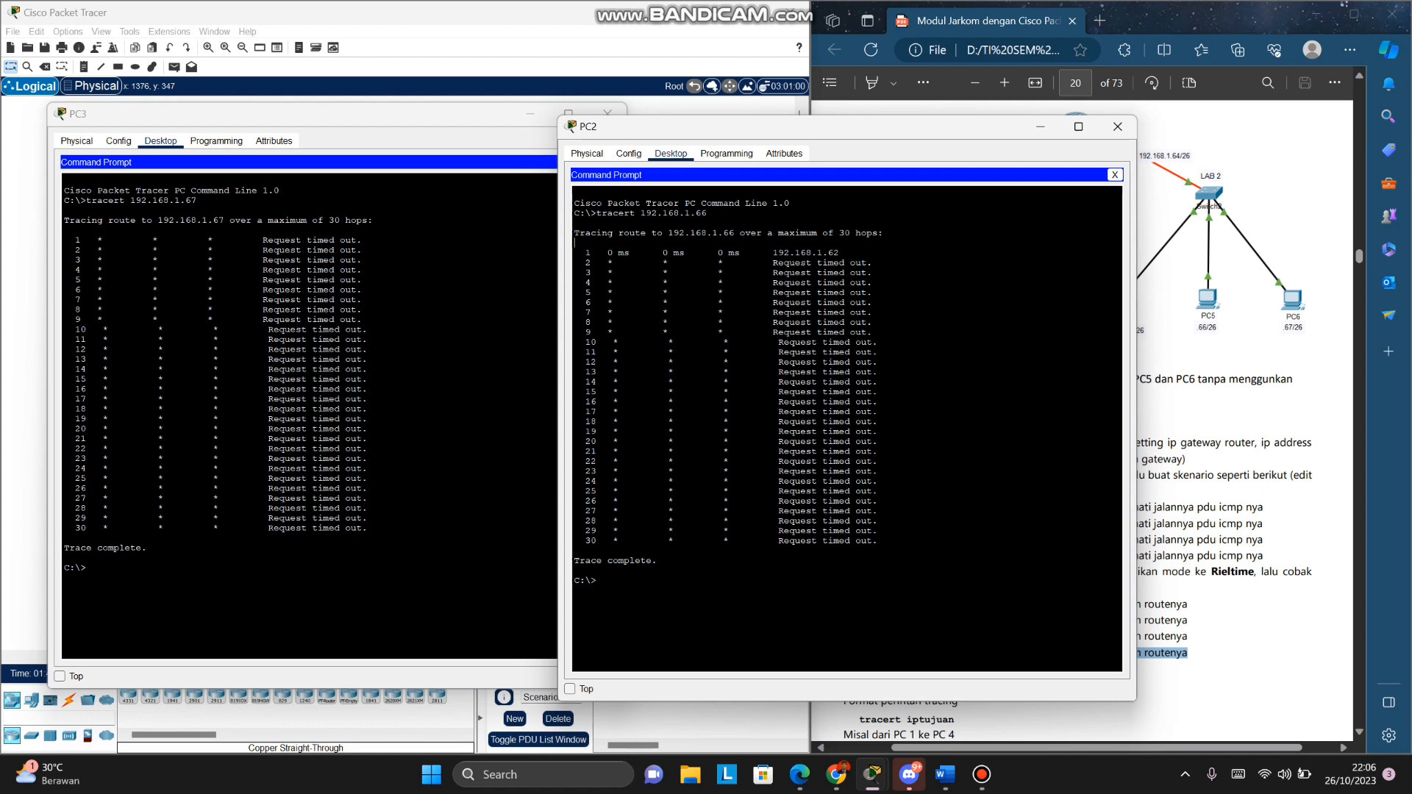
{"action": "left_click_drag", "start_coordinate": [608, 262], "coordinate": [840, 472]}
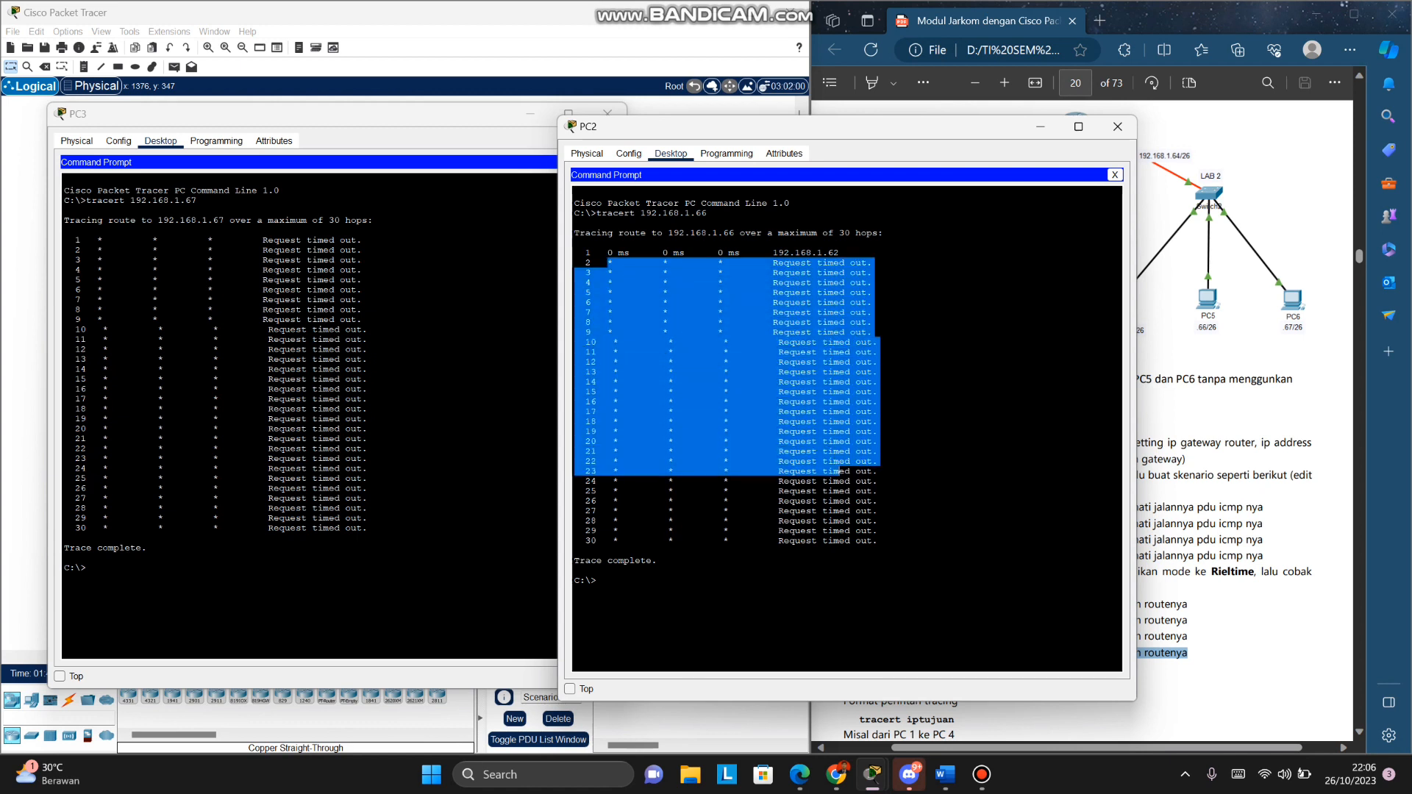
{"action": "left_click_drag", "start_coordinate": [876, 543], "coordinate": [581, 263]}
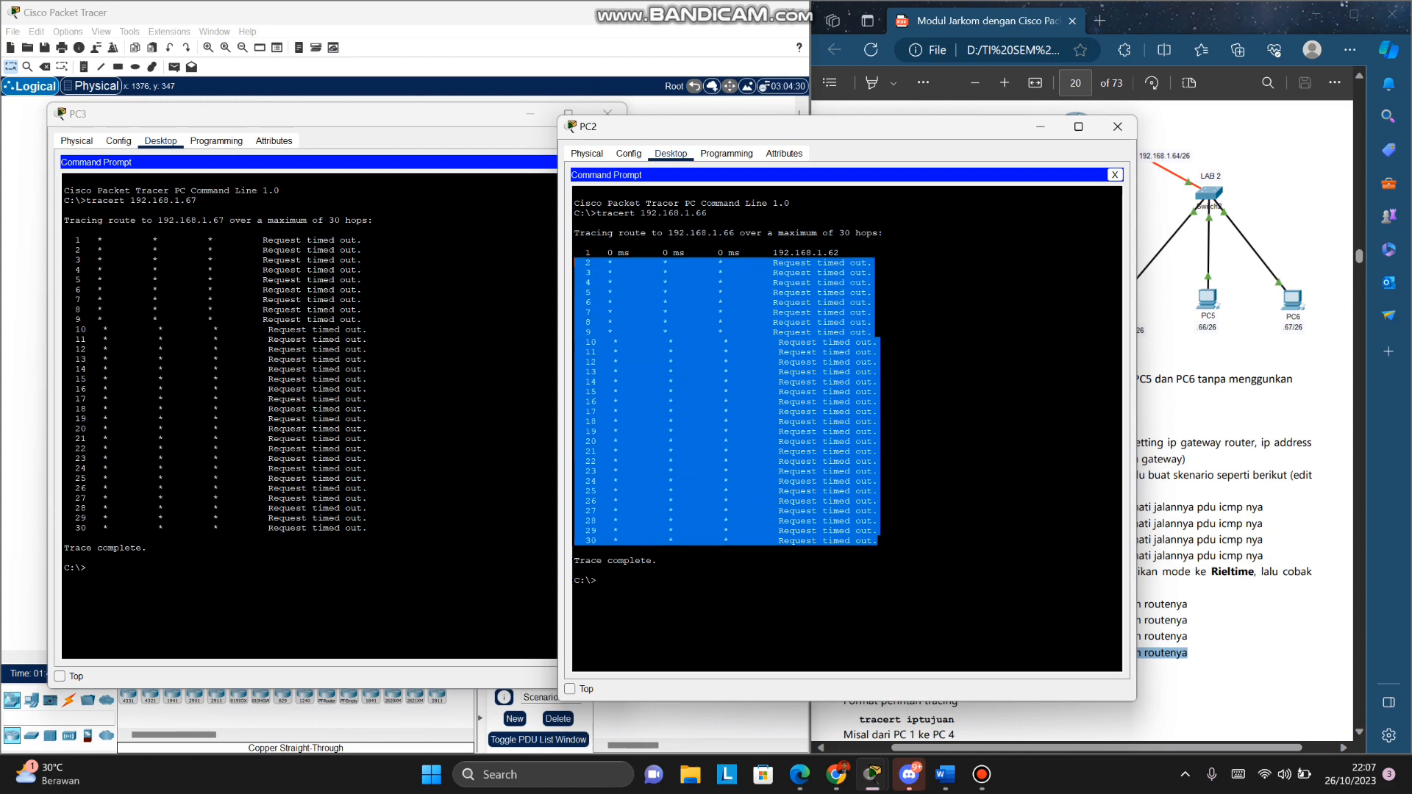
{"action": "left_click_drag", "start_coordinate": [728, 126], "coordinate": [652, 120]}
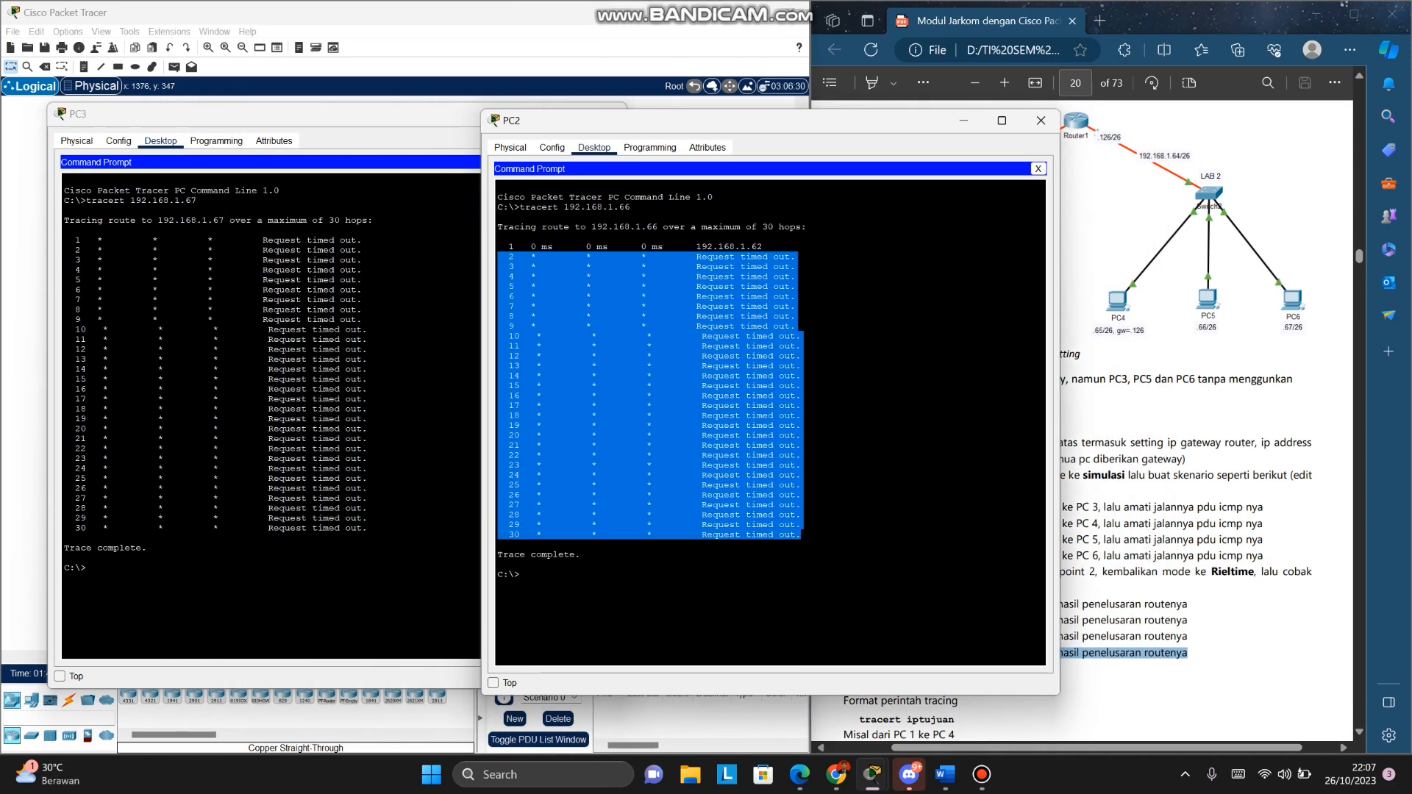
{"action": "left_click", "coordinate": [829, 535]}
{"action": "left_click_drag", "start_coordinate": [498, 544], "coordinate": [498, 254]}
Step: Bring PC3's trace window over PC2's, uncovering the topology, and highlight hops 1 to 30 of its route to 192.168.1.67 for comparison
{"action": "left_click_drag", "start_coordinate": [441, 113], "coordinate": [868, 117]}
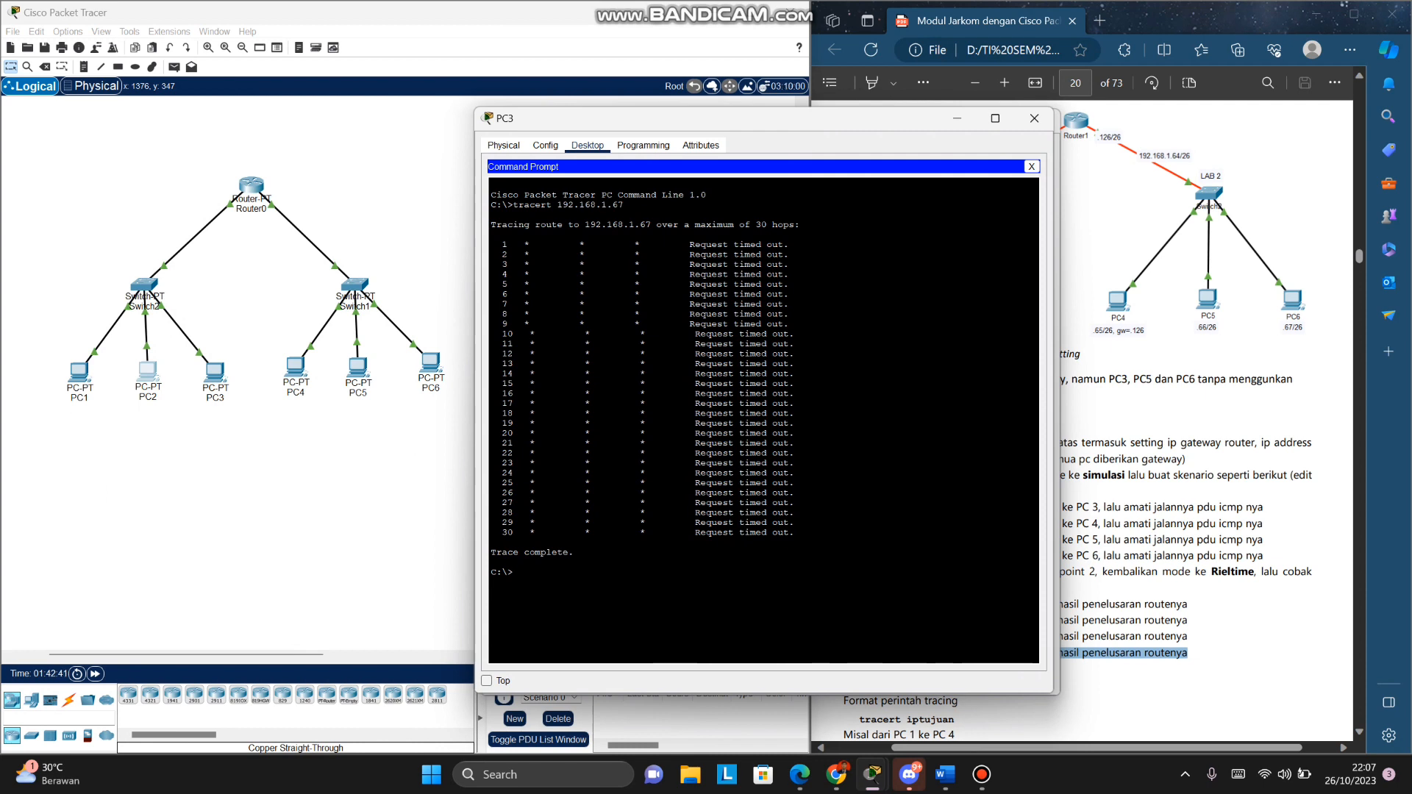
{"action": "left_click_drag", "start_coordinate": [502, 245], "coordinate": [492, 542]}
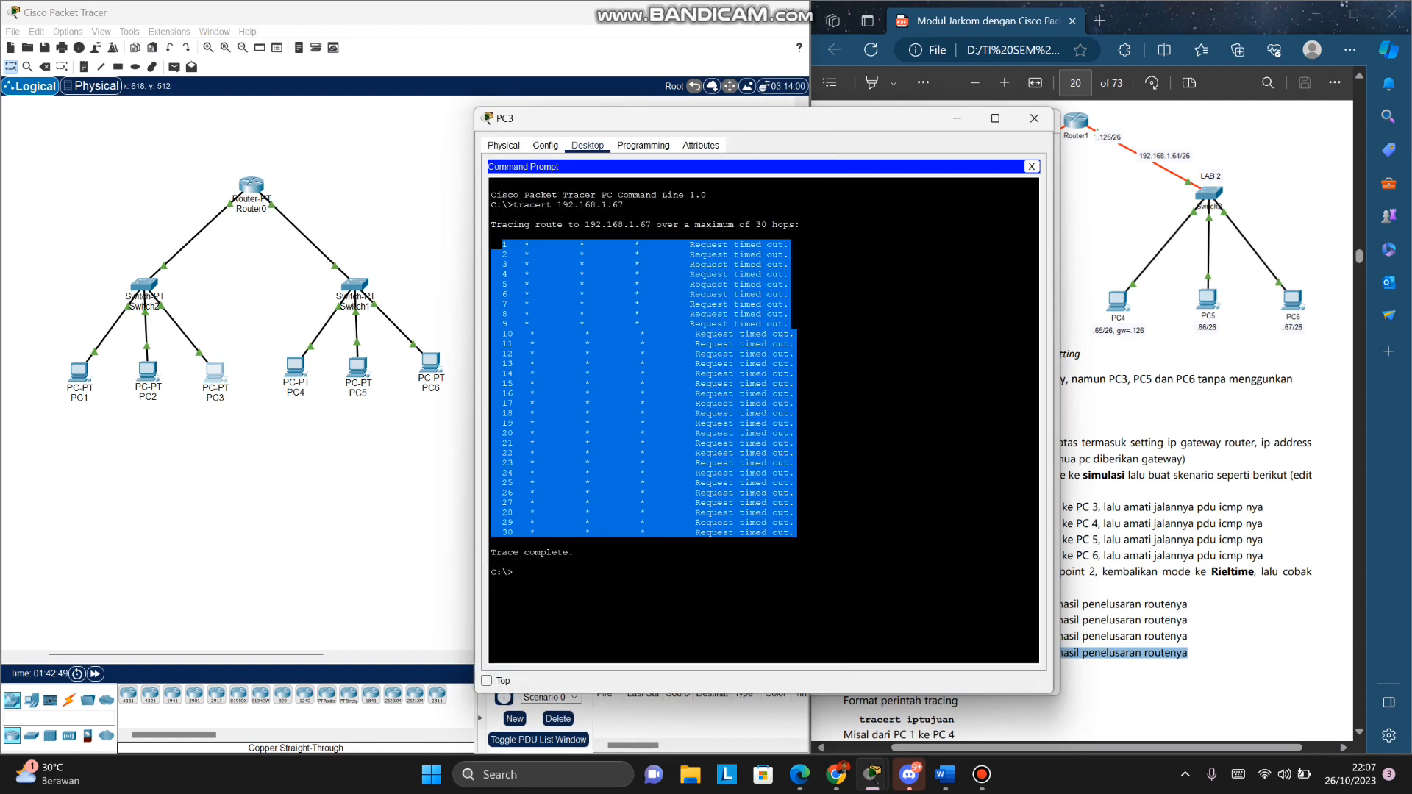
{"action": "left_click_drag", "start_coordinate": [743, 119], "coordinate": [785, 139]}
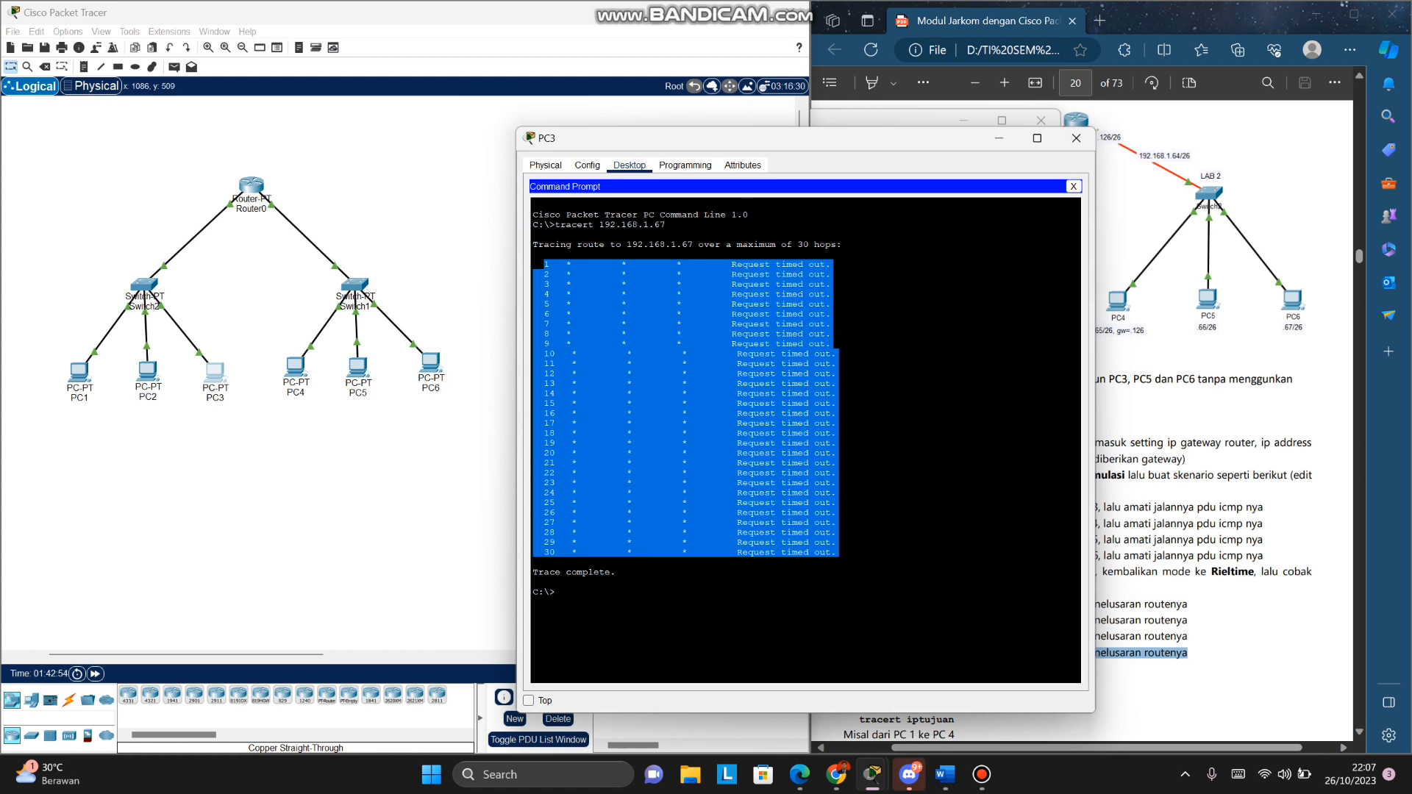
{"action": "left_click", "coordinate": [837, 552]}
{"action": "left_click_drag", "start_coordinate": [733, 274], "coordinate": [832, 264]}
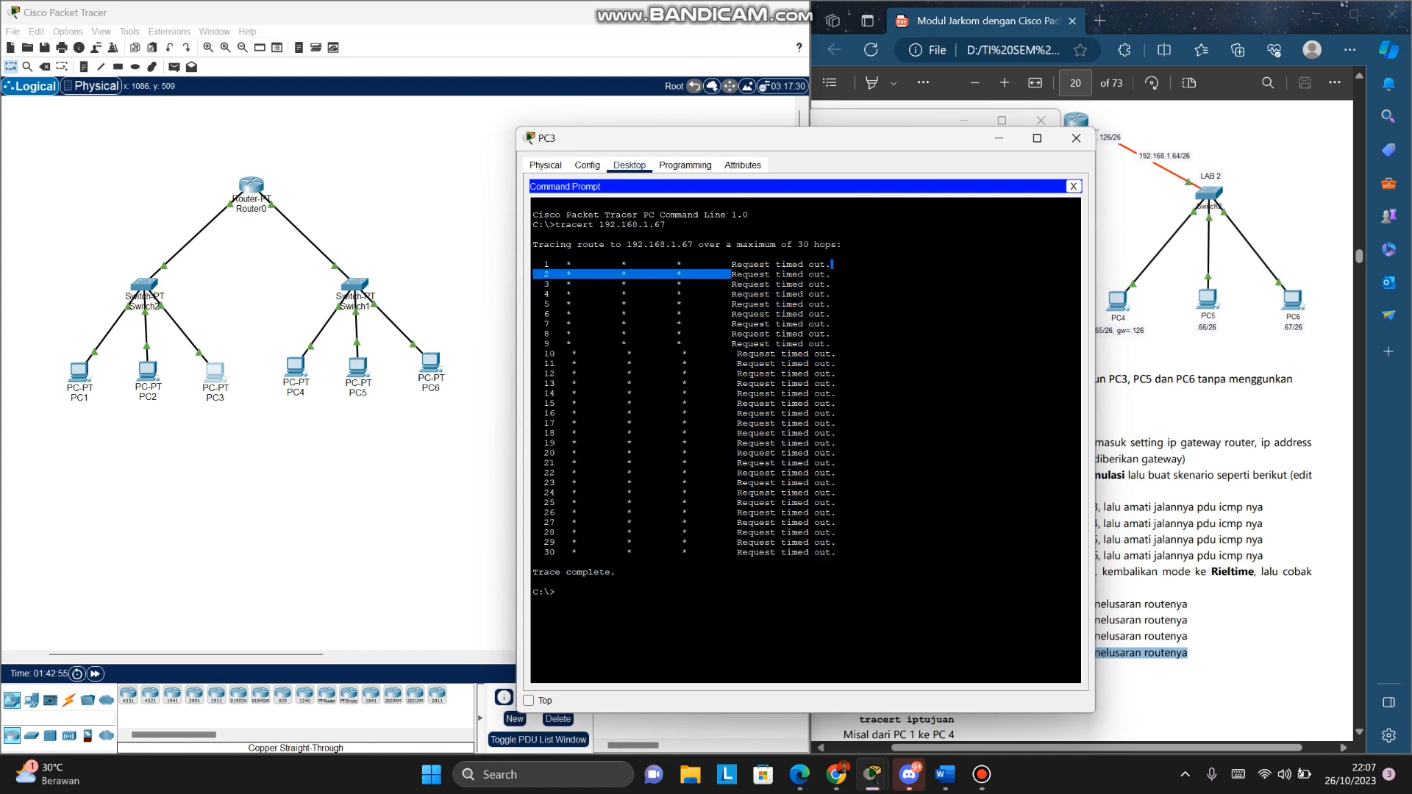
{"action": "left_click", "coordinate": [765, 354]}
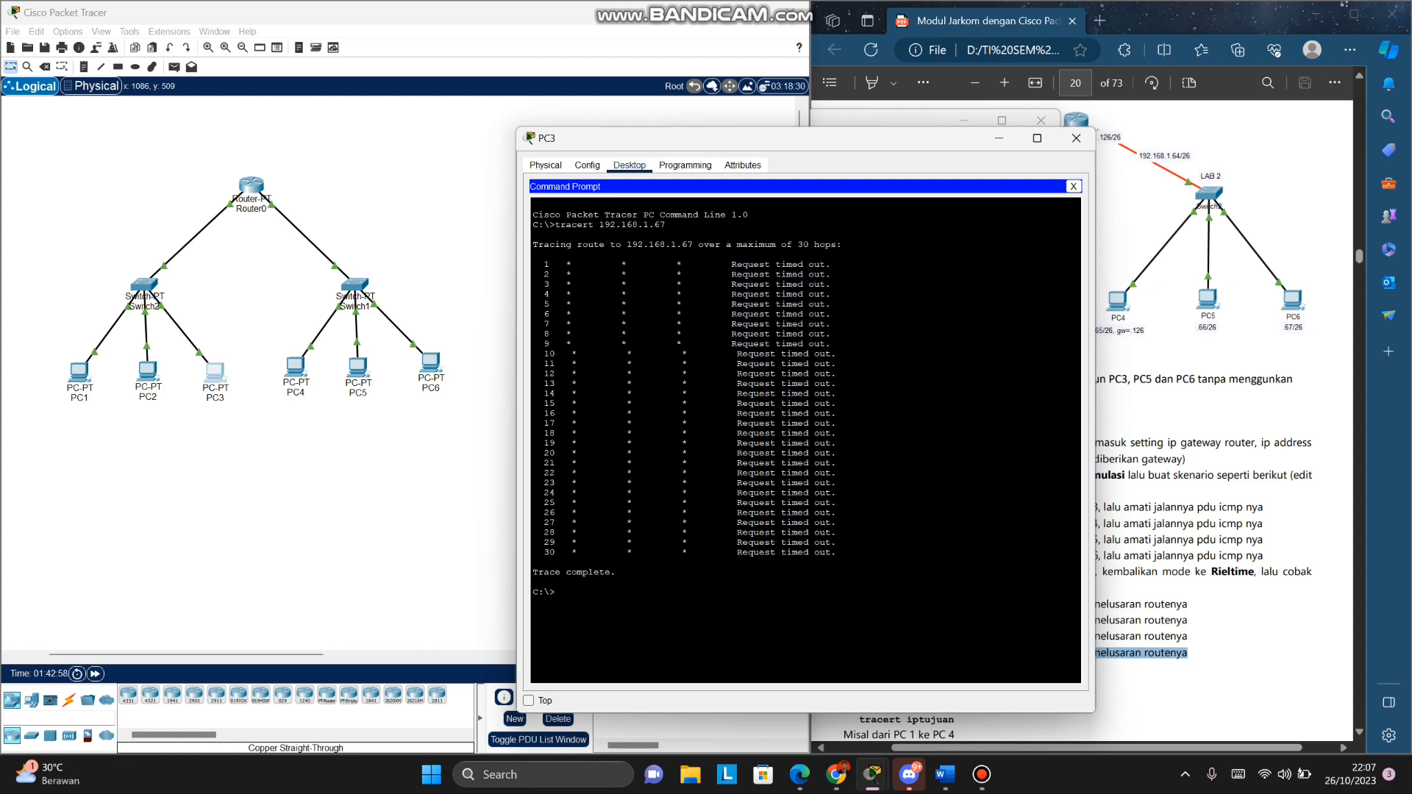
Step: Close the PC3 and PC2 windows and go back to the module's subnetting table and LAB scenario
{"action": "left_click", "coordinate": [1076, 138]}
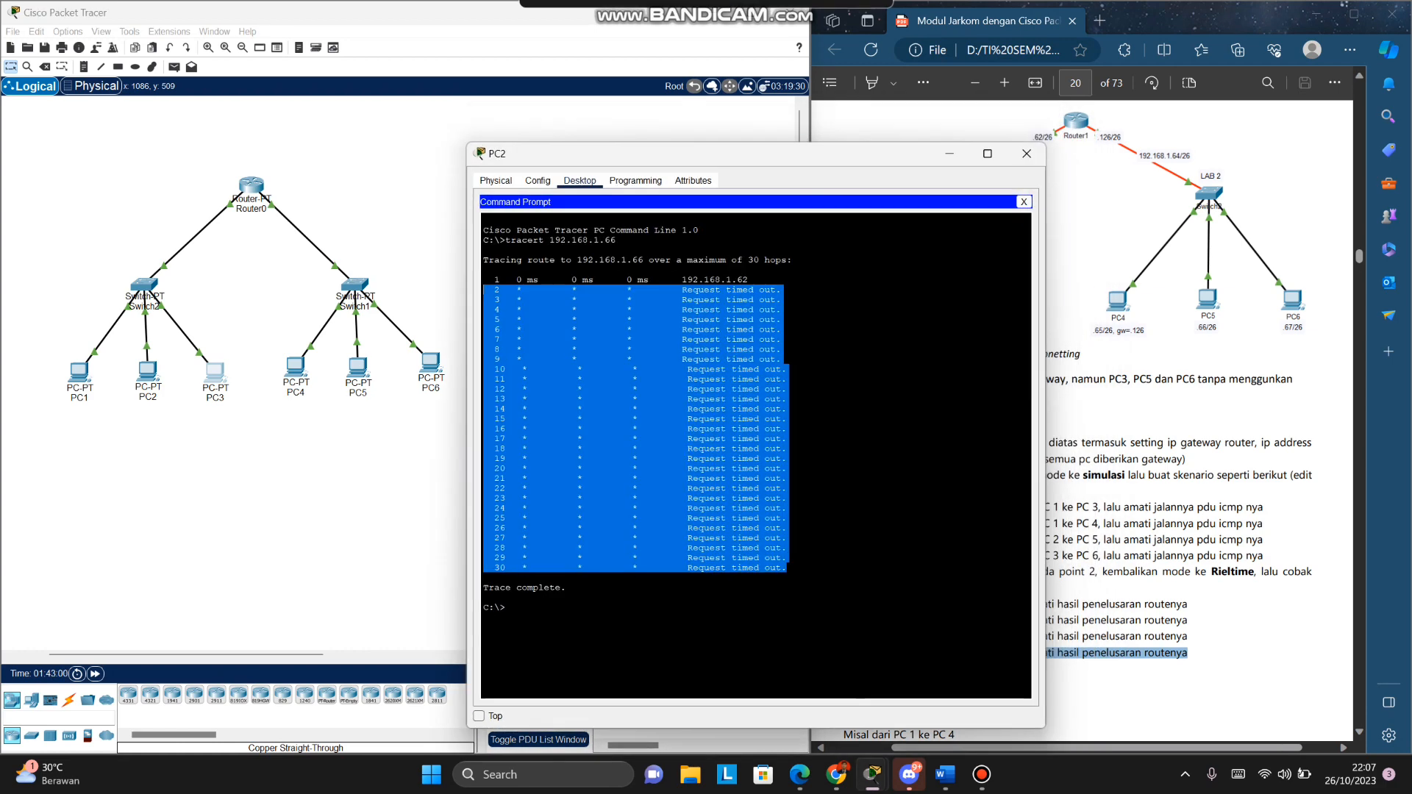
{"action": "left_click", "coordinate": [1026, 153]}
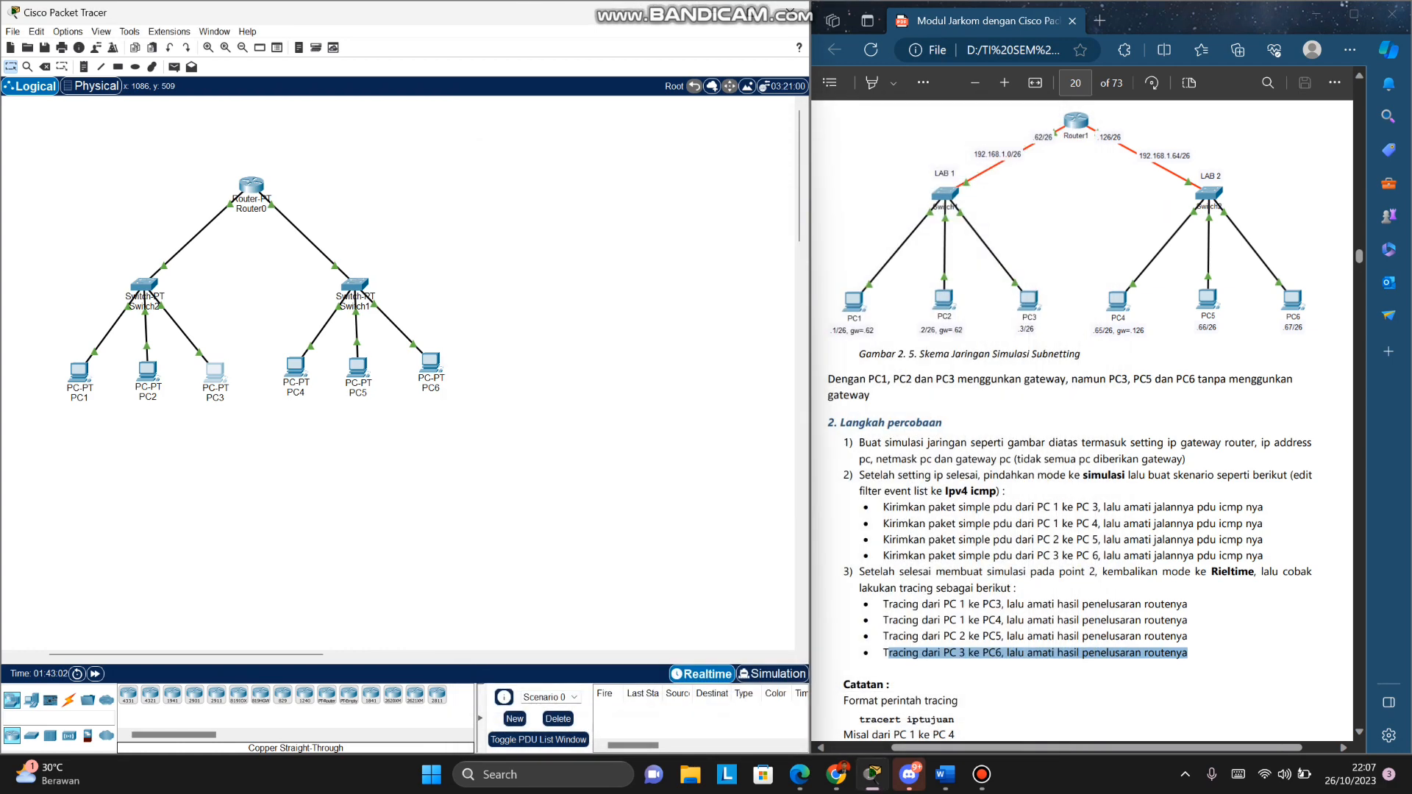
{"action": "scroll", "coordinate": [1203, 538], "scroll_direction": "up", "scroll_amount": 15}
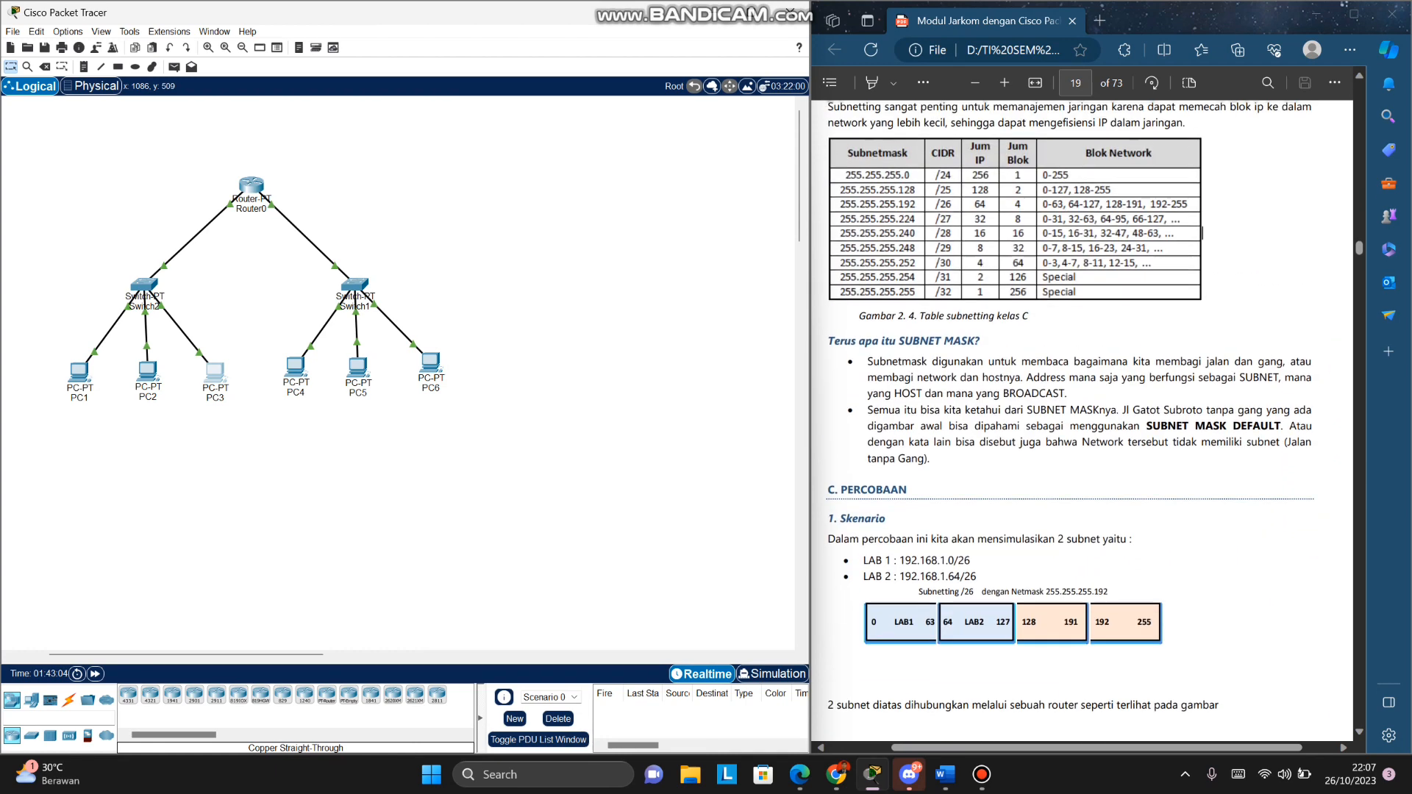